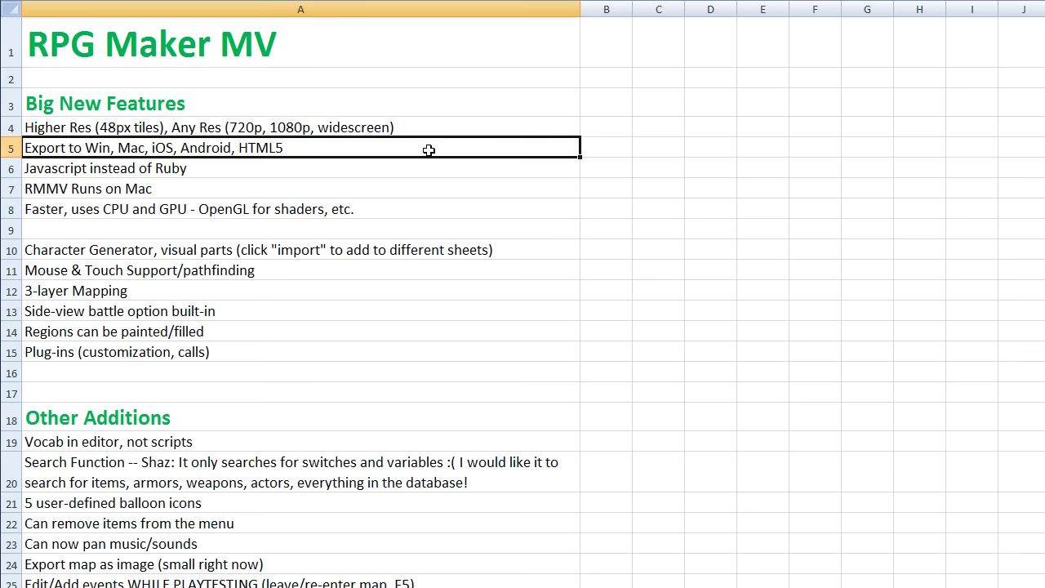
# Go through the RPG Maker MV feature list, from the Javascript entry to the faster rendering and Character Generator entries
pyautogui.click(282, 169)
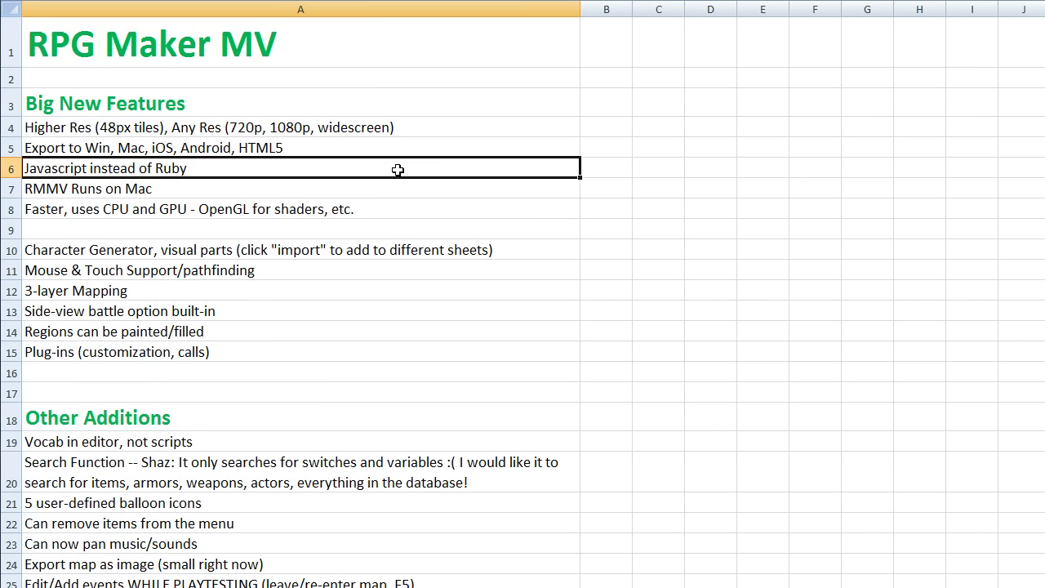
pyautogui.click(252, 205)
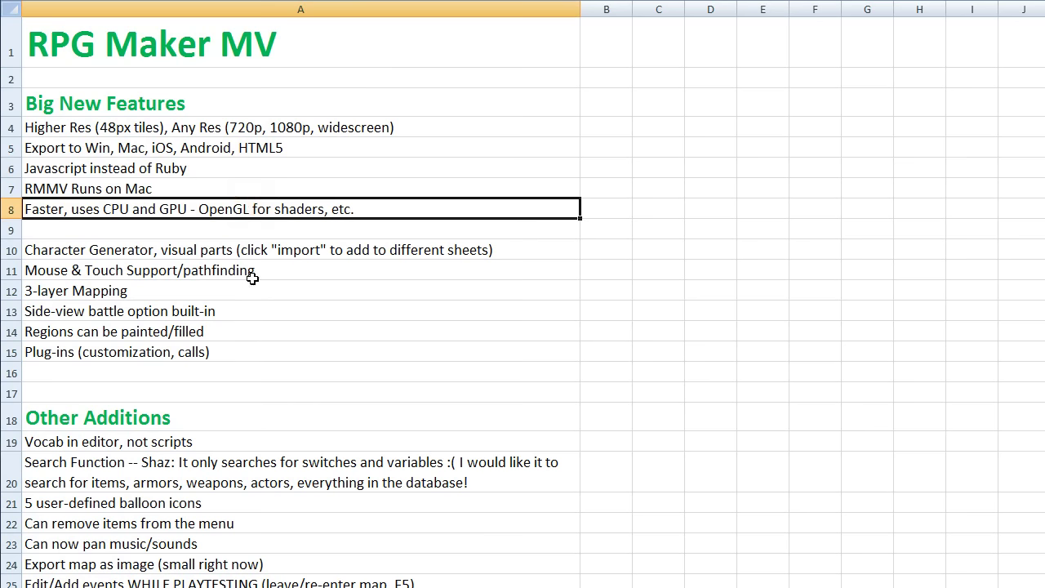
pyautogui.click(273, 251)
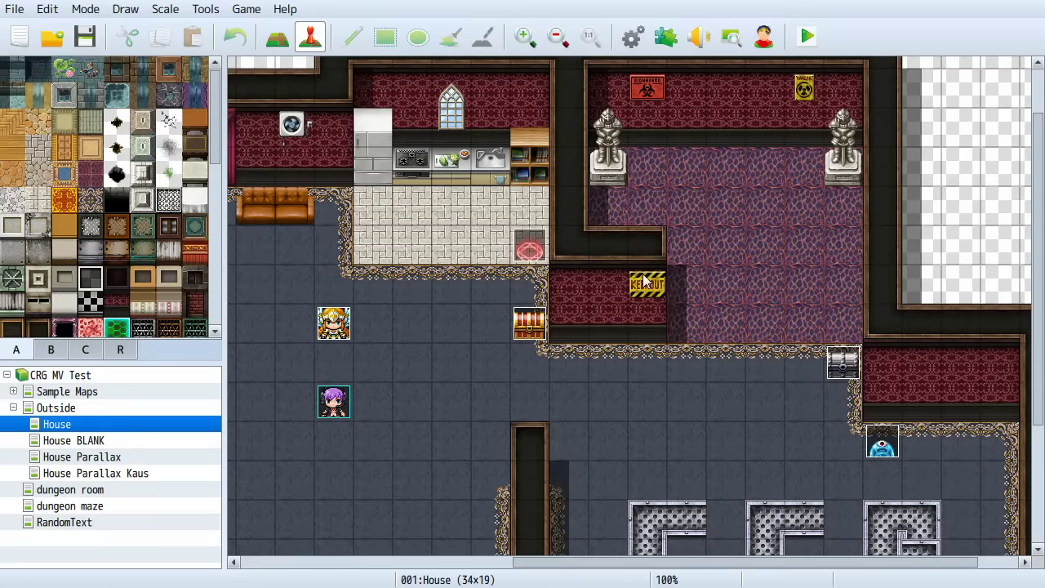
# Switch to RPG Maker MV, open the character generator and browse the male hair, beard and ear parts
pyautogui.click(763, 36)
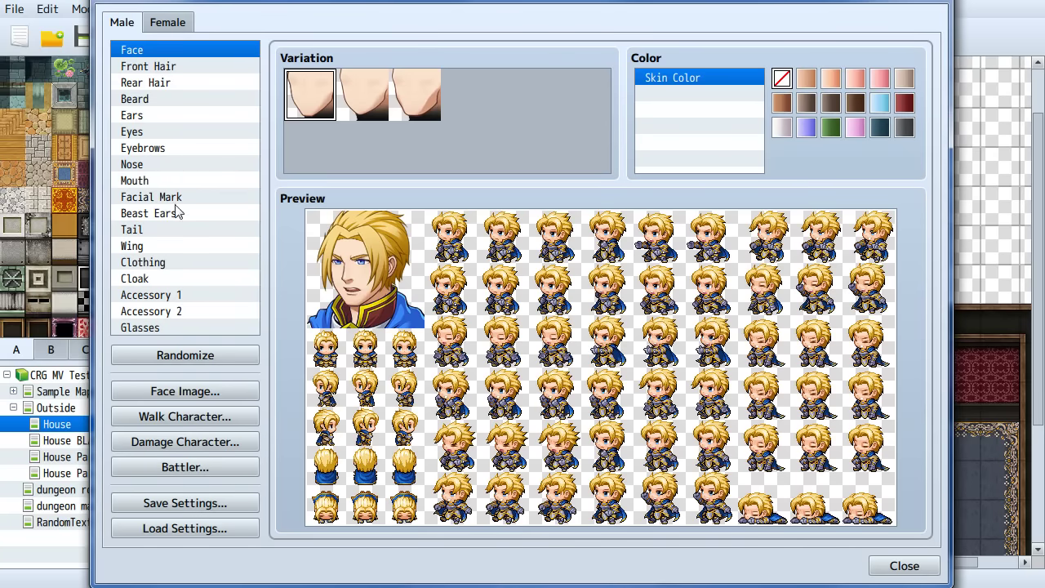
pyautogui.click(133, 68)
pyautogui.click(141, 83)
pyautogui.click(147, 99)
pyautogui.click(160, 116)
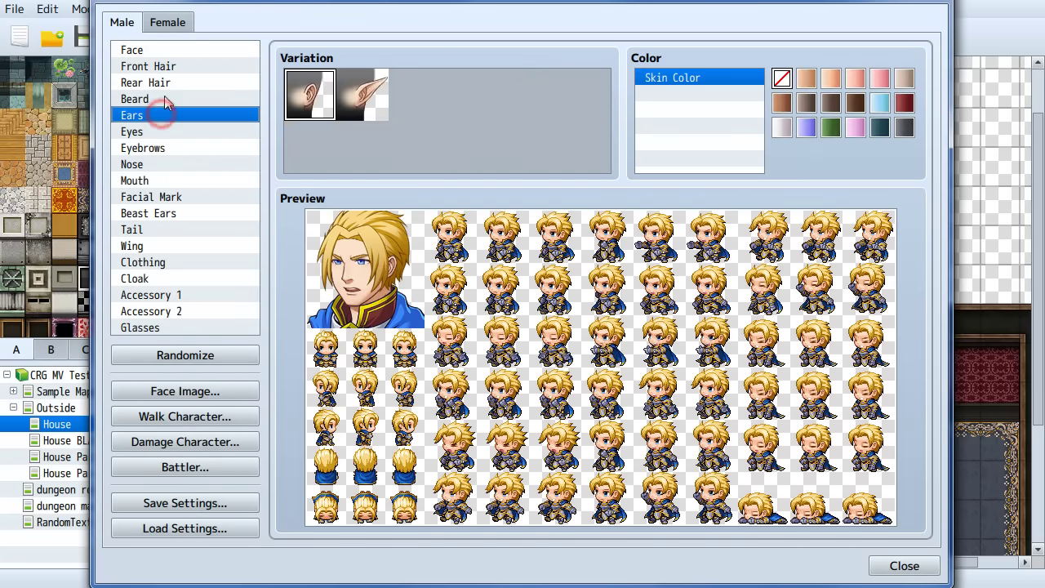
pyautogui.click(159, 82)
# Try the third and fourth front hair variations on the male character
pyautogui.click(159, 66)
pyautogui.click(421, 95)
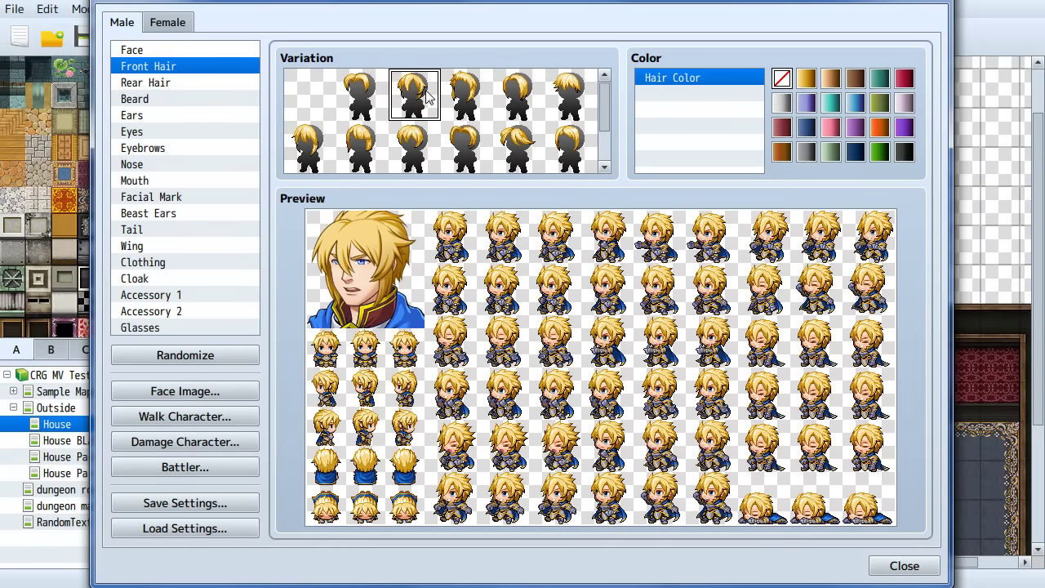
pyautogui.click(475, 85)
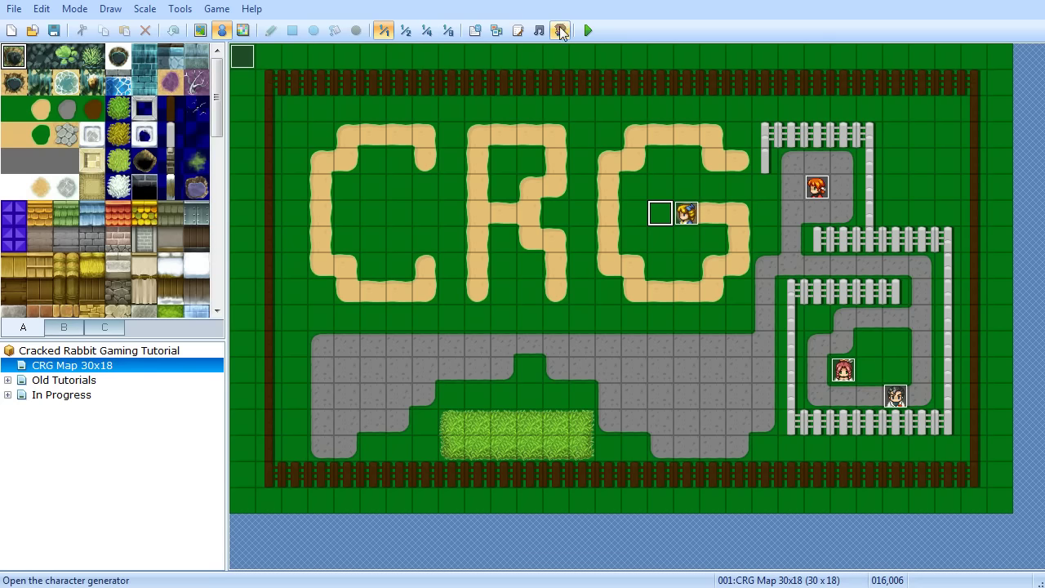
# Switch to the Cracked Rabbit Gaming Tutorial project, open its character generator and try Front Hair Type 6 and Type 10
pyautogui.click(559, 30)
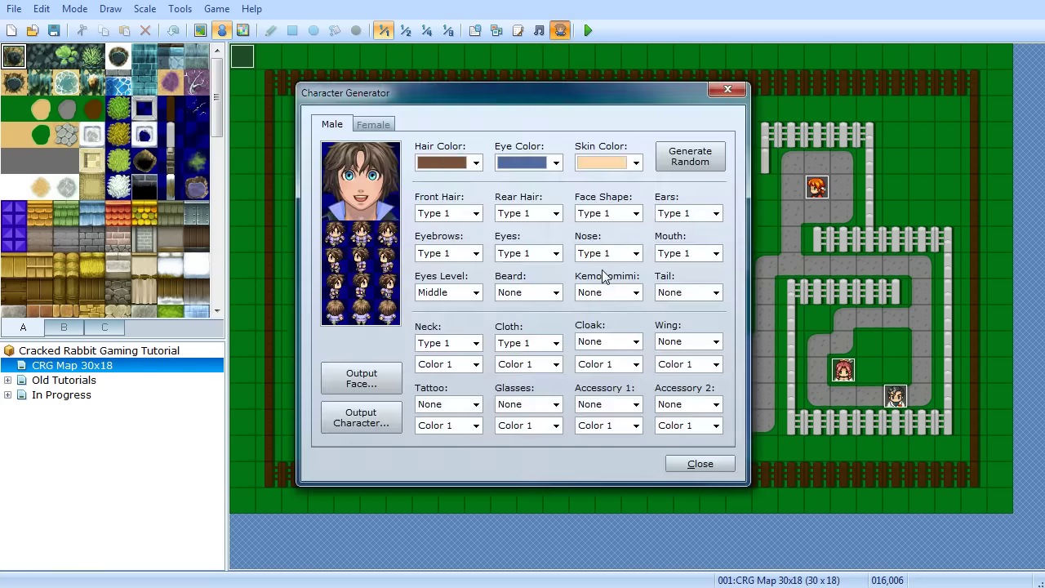
pyautogui.click(461, 214)
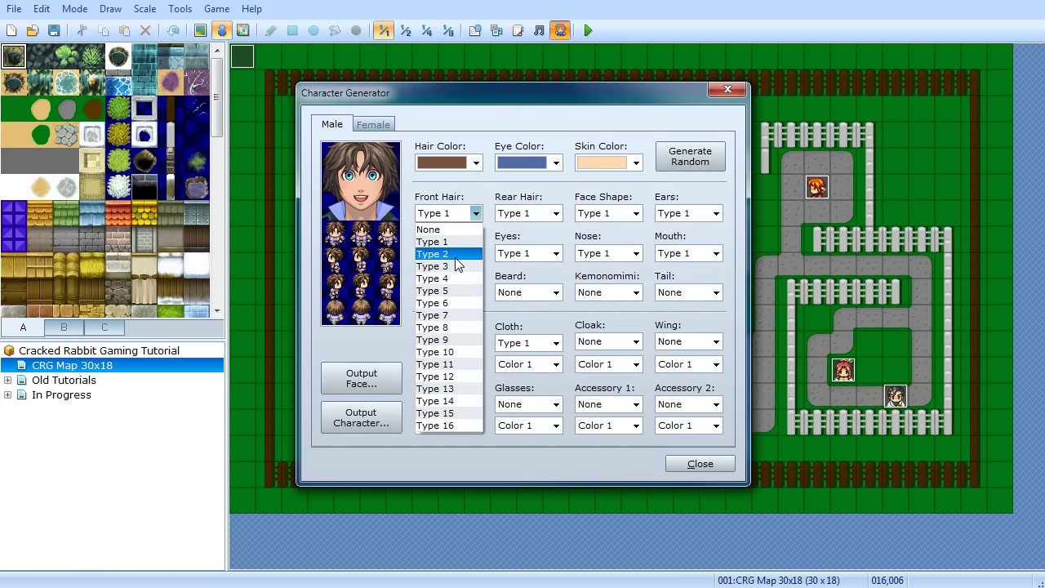
pyautogui.click(457, 303)
pyautogui.click(458, 213)
pyautogui.click(455, 350)
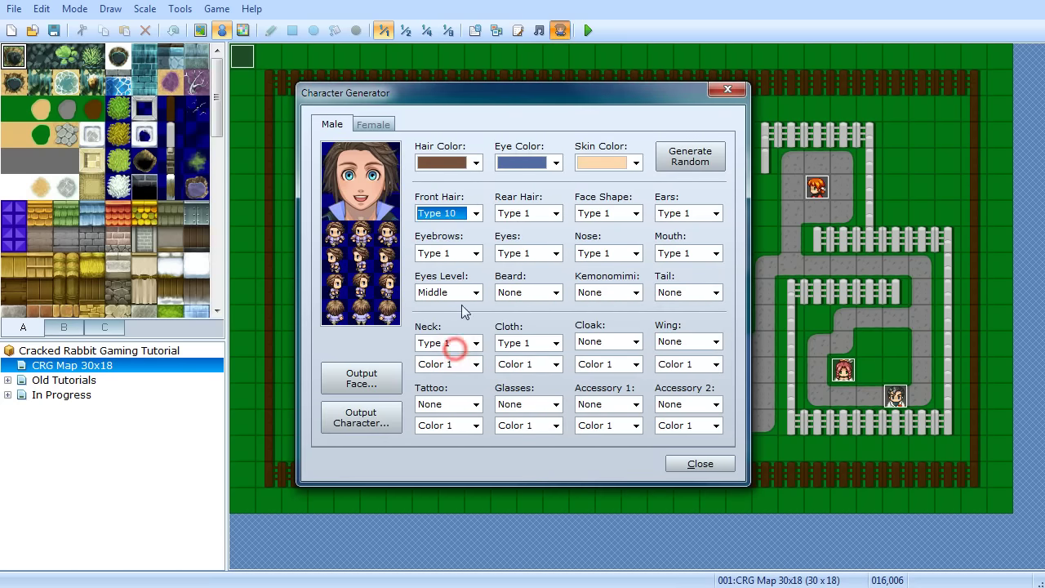
# Set Rear Hair to Type 7 and close this character generator without outputting the character
pyautogui.click(516, 213)
pyautogui.click(510, 390)
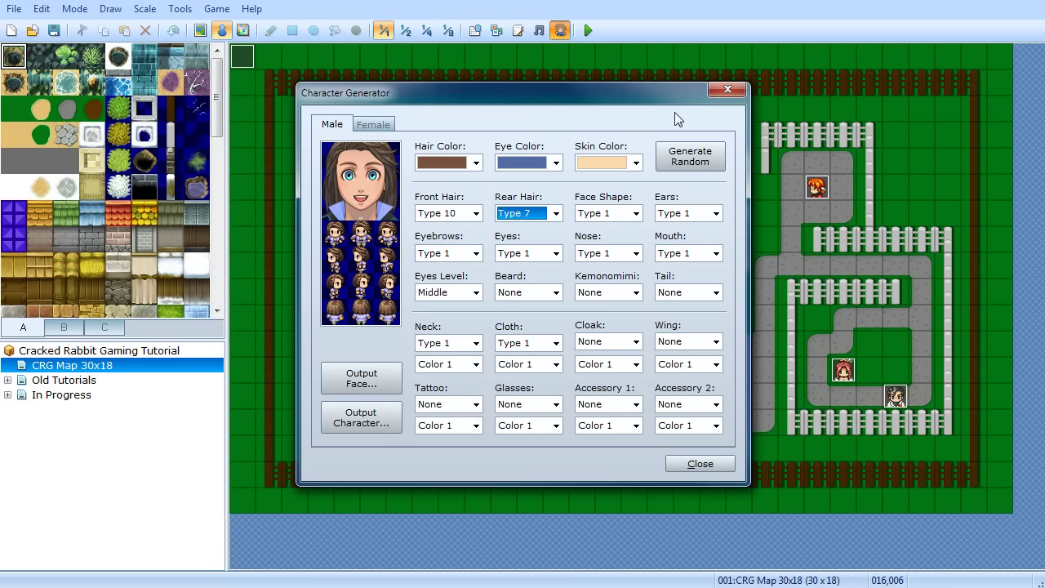
pyautogui.click(724, 90)
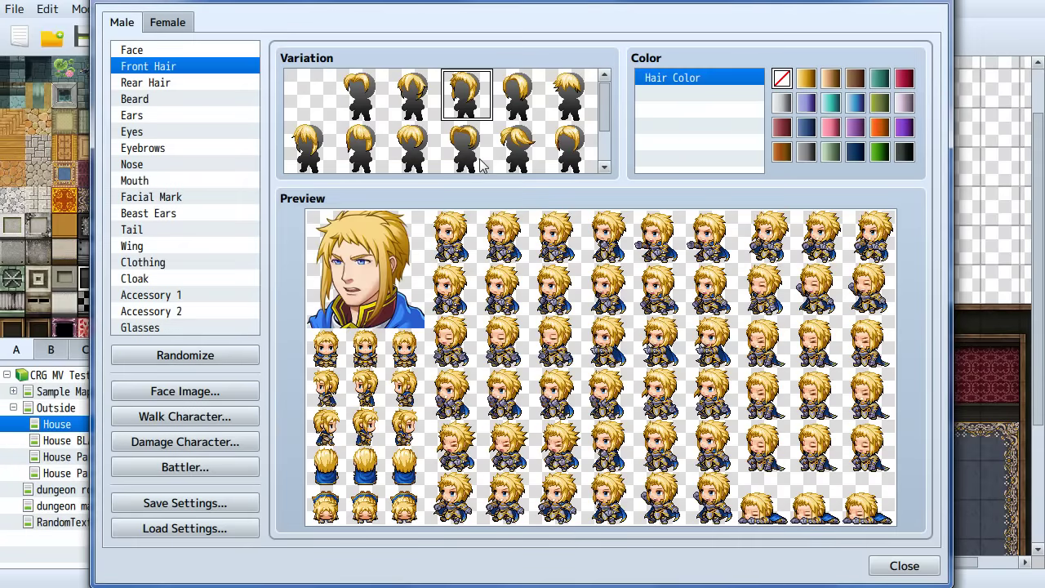
# Back in RPG Maker MV, try teal, brown and orange hair, and choose the third front hair variation in the second row
pyautogui.click(830, 102)
pyautogui.click(854, 78)
pyautogui.click(879, 126)
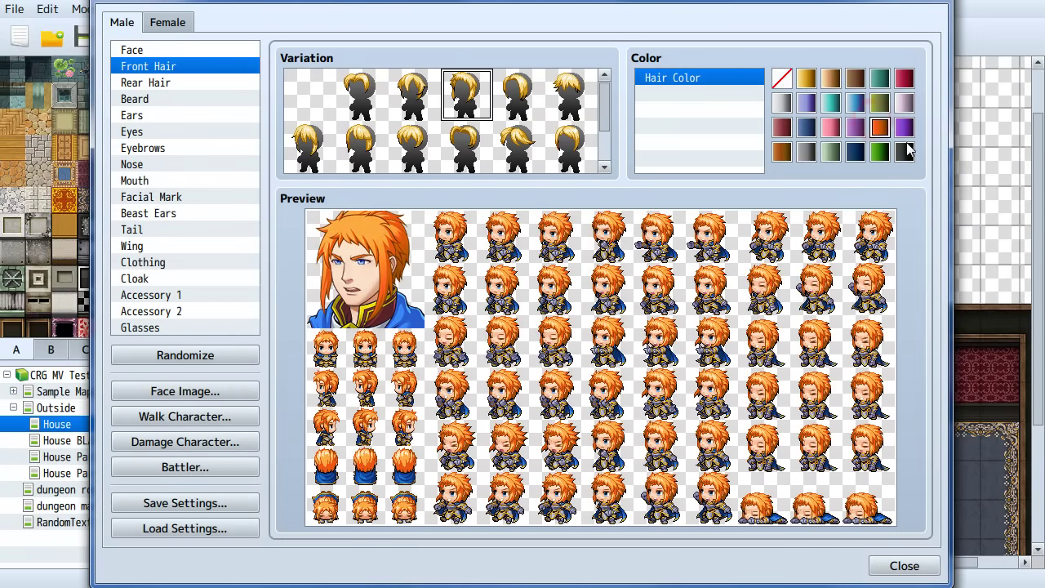
pyautogui.click(416, 147)
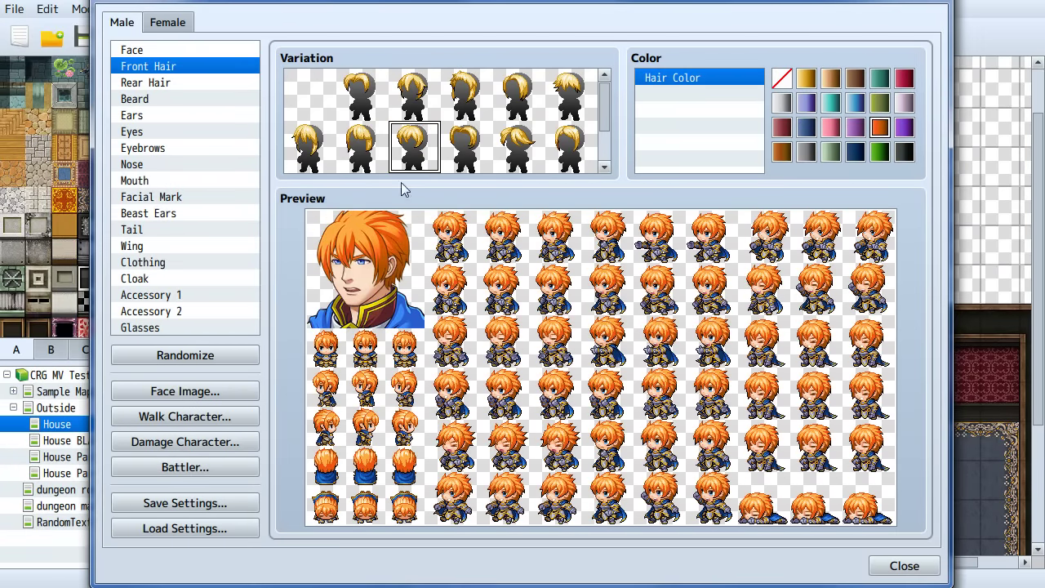
pyautogui.scroll(-1, 601, 127)
pyautogui.scroll(1, 597, 125)
# Try several rear hair variations, ending on the long side-tied style, and recolour the hair lavender and then pink
pyautogui.click(187, 85)
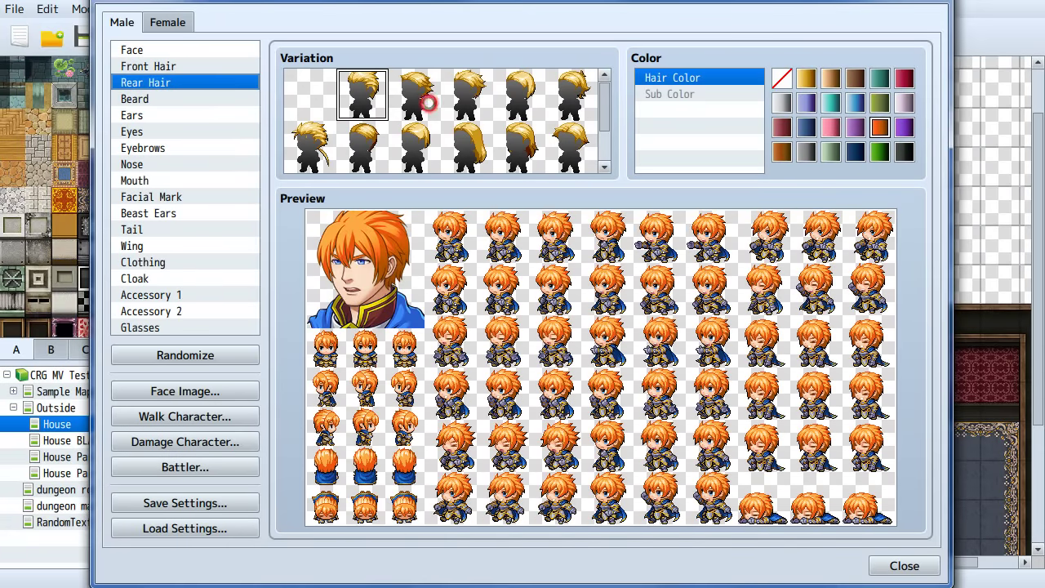
pyautogui.click(422, 97)
pyautogui.click(477, 151)
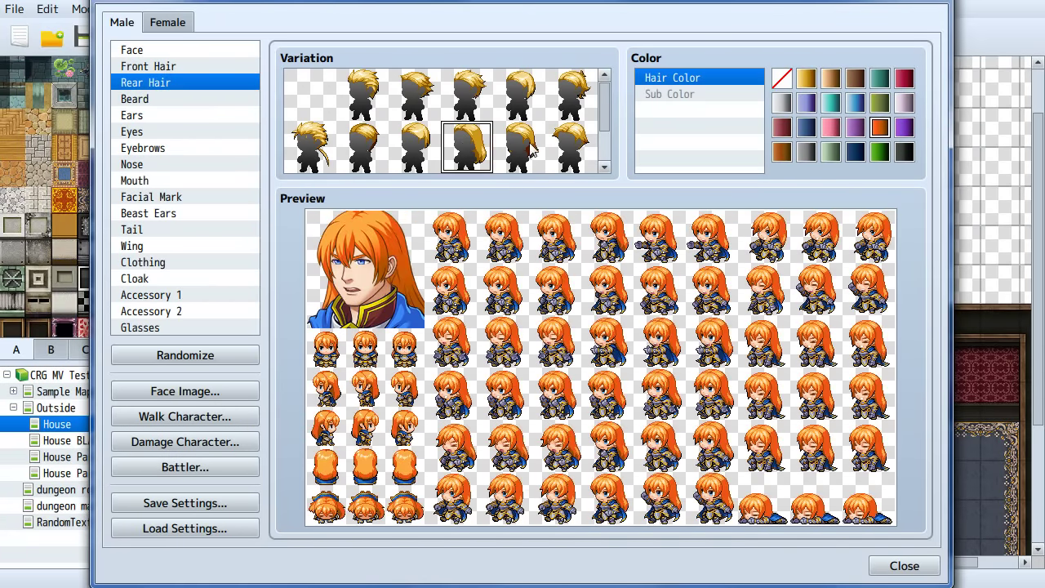
pyautogui.moveTo(602, 107); pyautogui.dragTo(606, 143)
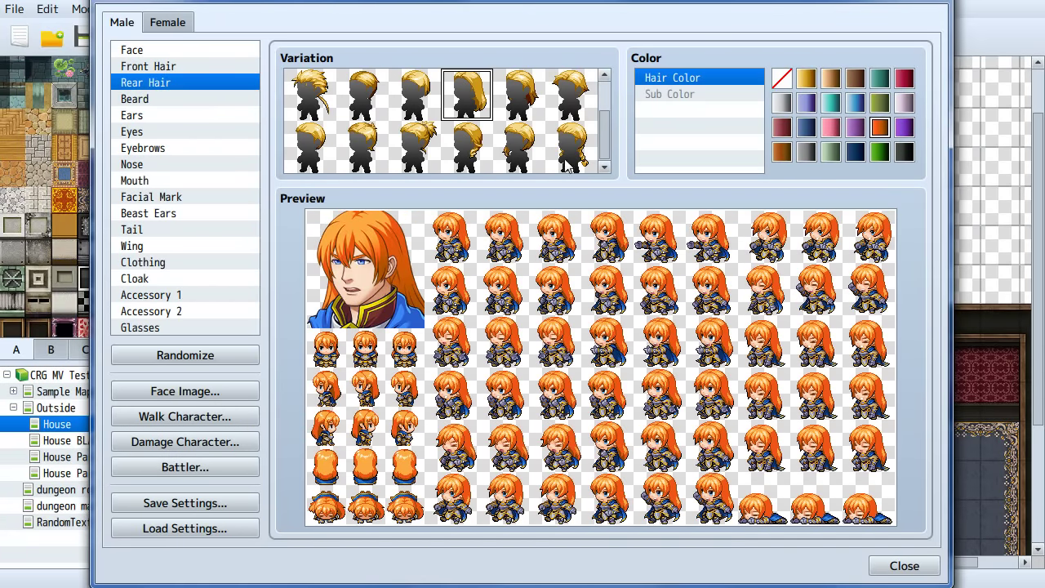
pyautogui.click(518, 151)
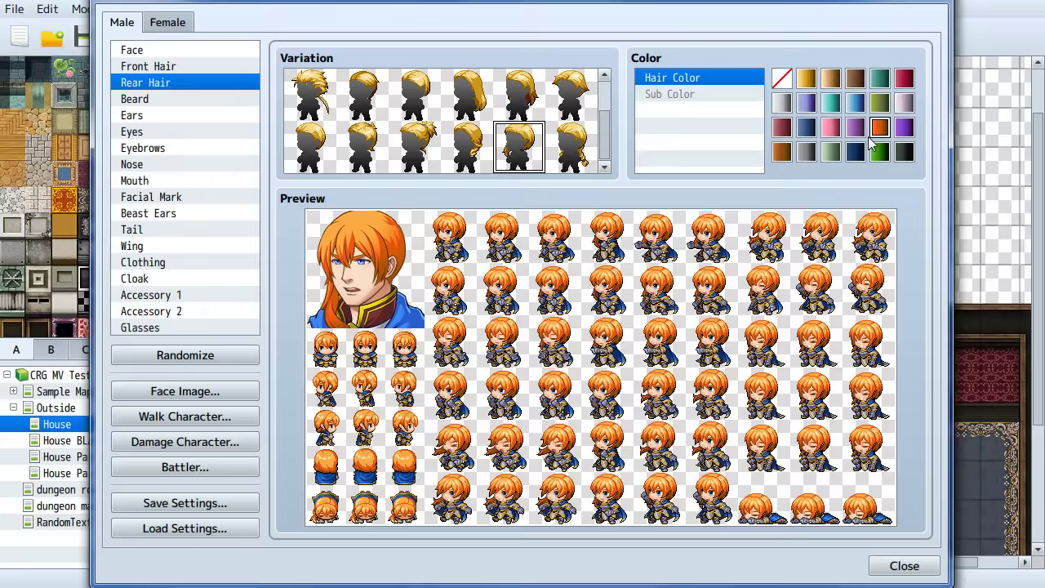
pyautogui.click(806, 102)
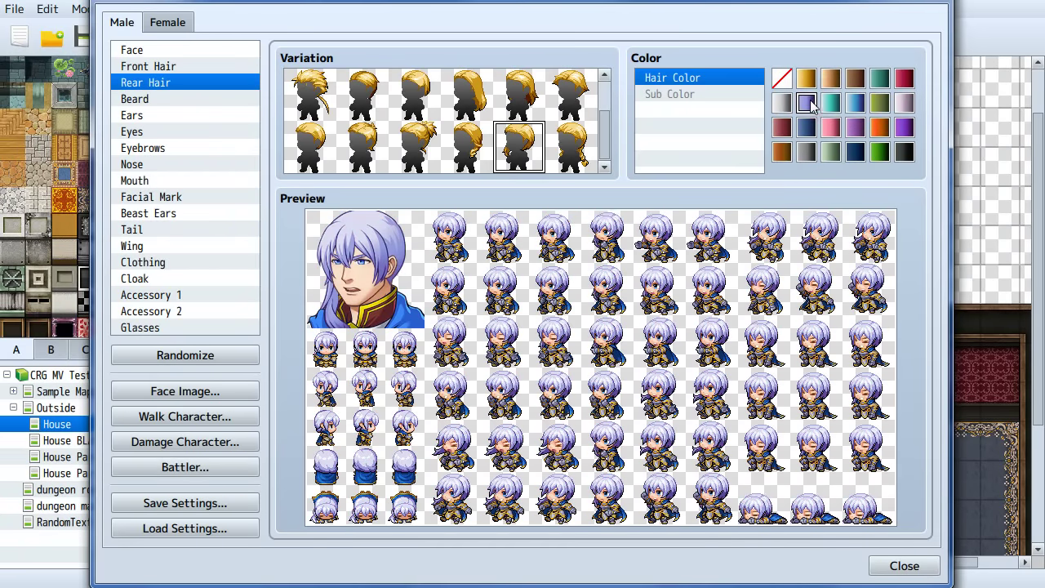
pyautogui.click(830, 128)
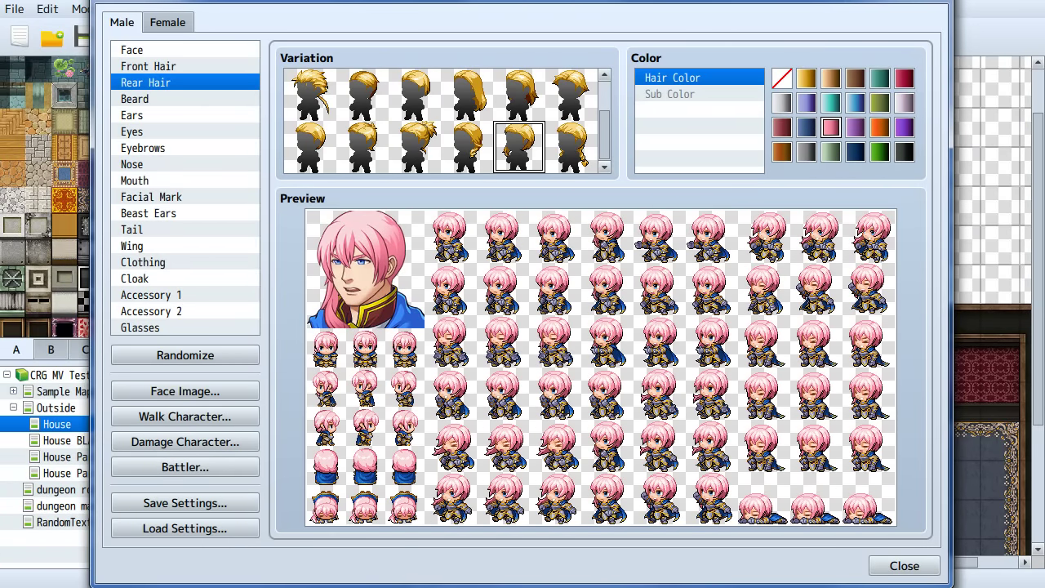
# Browse the male character's remaining part categories, including Beard, Ears, Eyebrows, Mouth, Beast Ears, Clothing and Tail
pyautogui.click(118, 101)
pyautogui.click(154, 117)
pyautogui.click(154, 147)
pyautogui.click(168, 178)
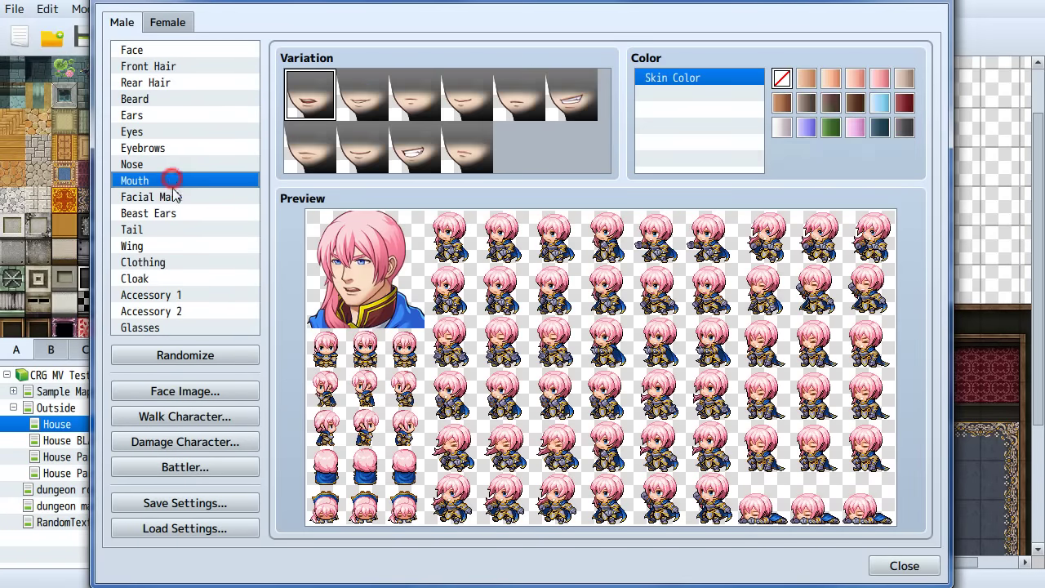
pyautogui.click(168, 215)
pyautogui.click(181, 263)
pyautogui.click(175, 229)
pyautogui.click(177, 263)
pyautogui.click(180, 232)
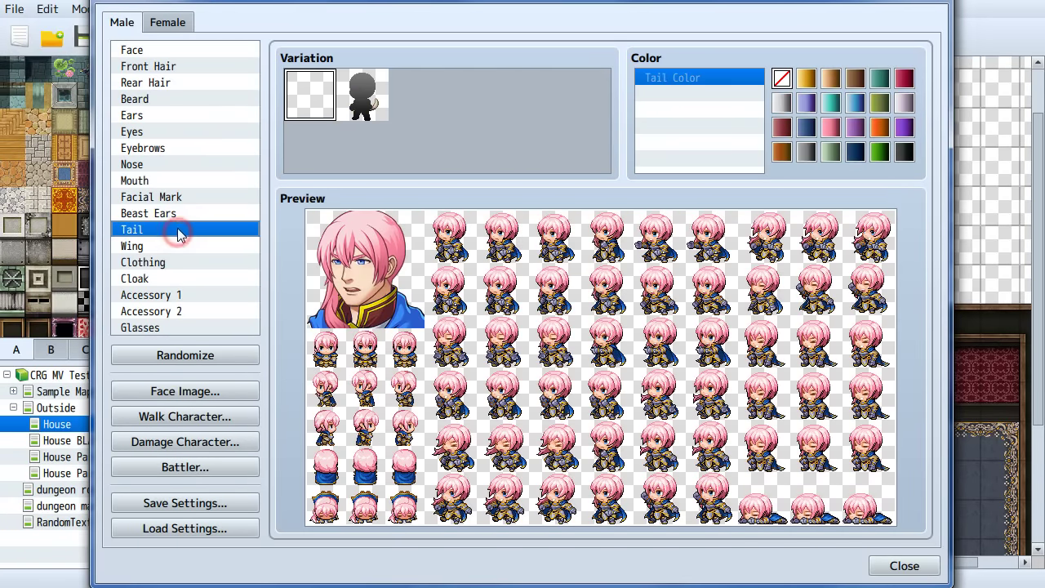
# Add beast ears to the male character and randomize his whole appearance
pyautogui.click(181, 212)
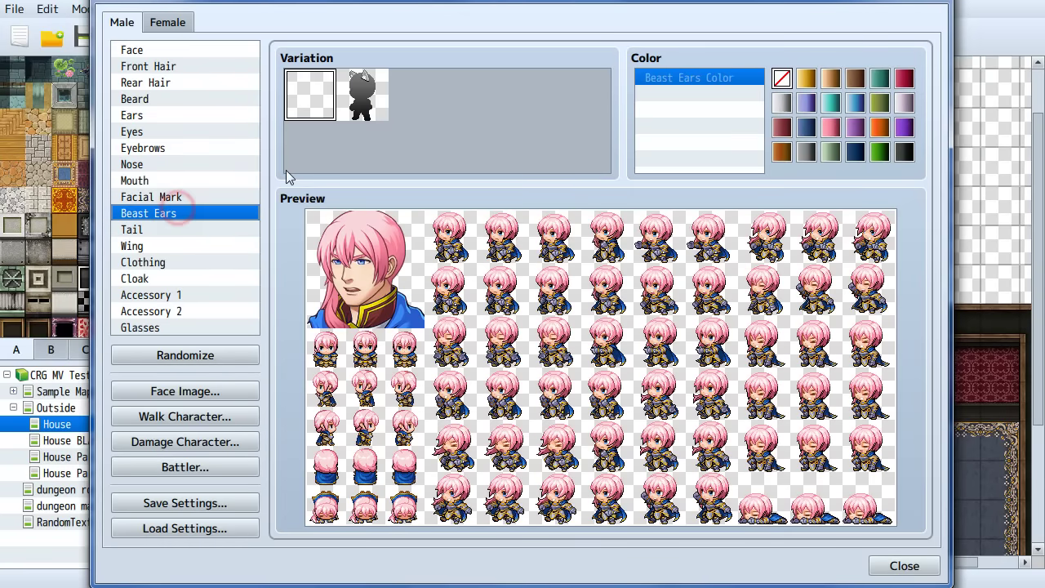
pyautogui.click(363, 94)
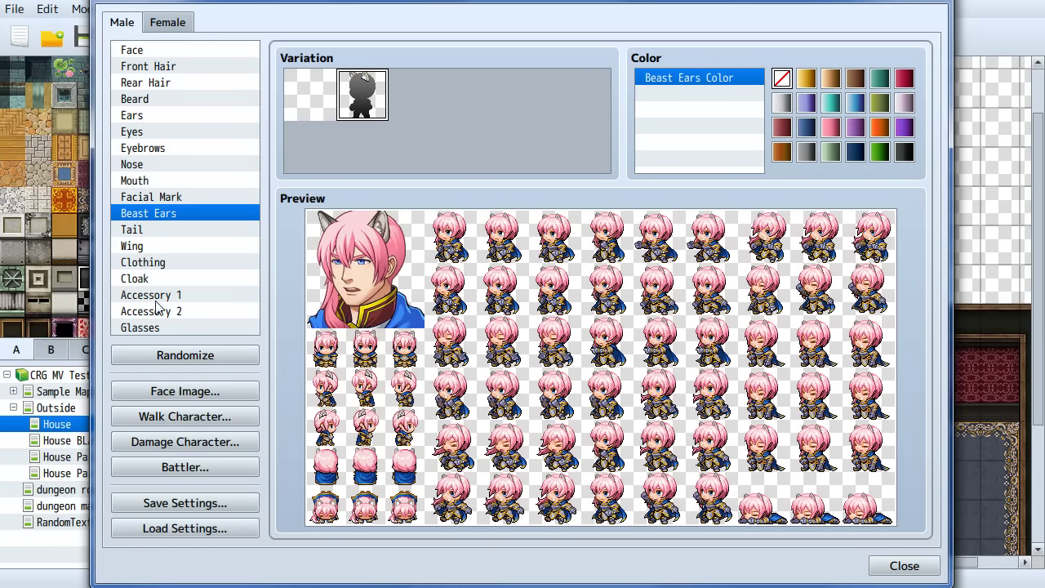
pyautogui.click(200, 356)
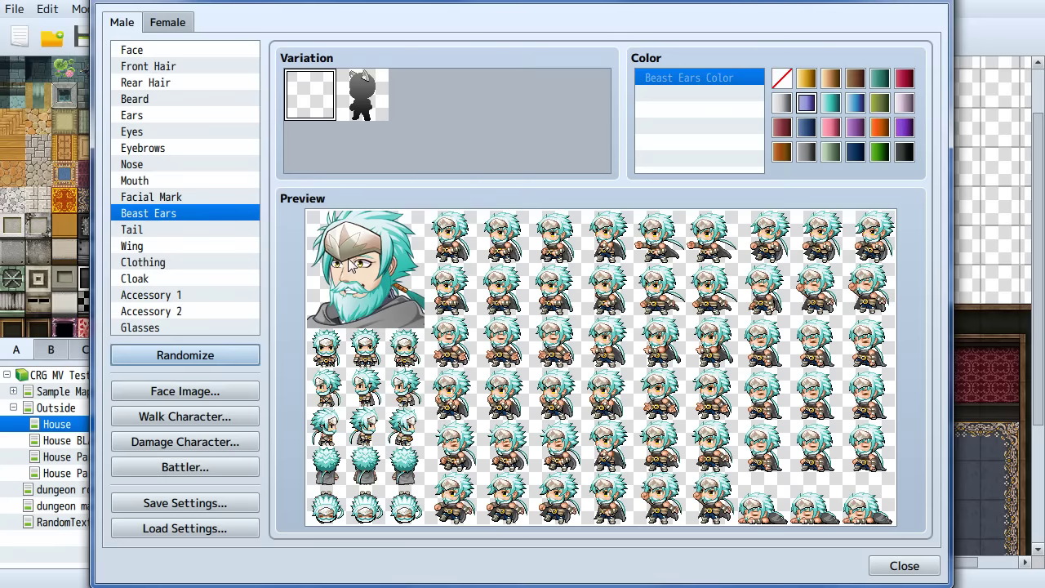
# Randomize the female character five times and close the character generator
pyautogui.click(171, 23)
pyautogui.click(176, 356)
pyautogui.click(182, 358)
pyautogui.click(183, 359)
pyautogui.click(183, 360)
pyautogui.click(183, 358)
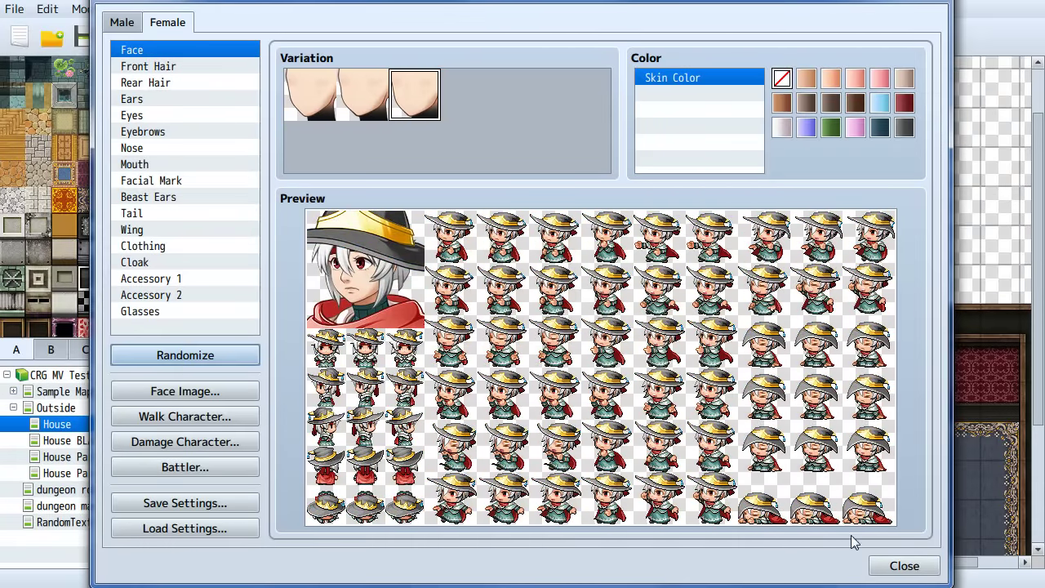
pyautogui.click(891, 563)
# Check the Character Generator entry in the feature list, return to RPG Maker MV and reopen the generator
pyautogui.hotkey('alt', 'Tab')
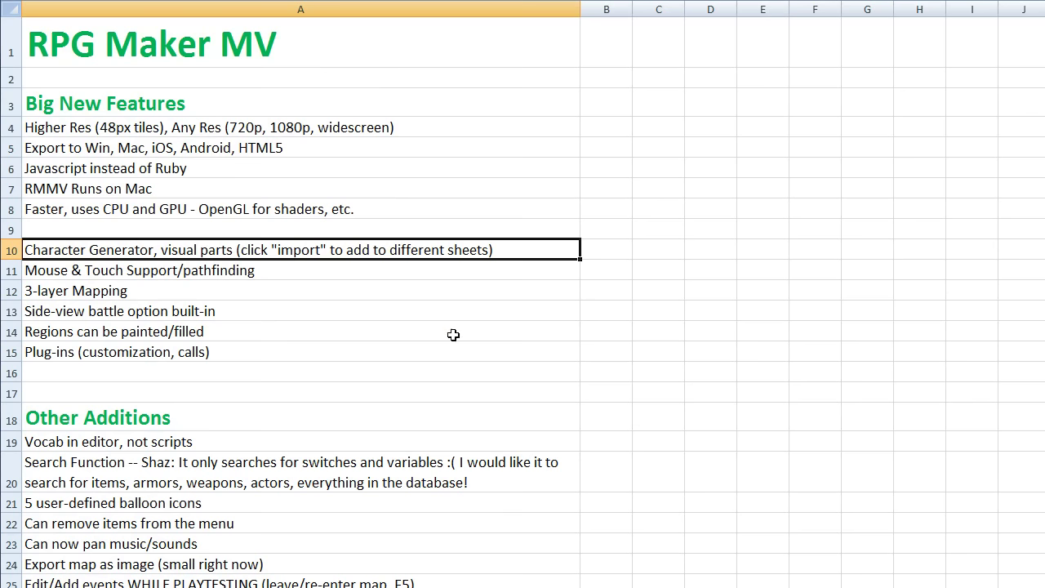
pyautogui.hotkey('alt', 'Tab')
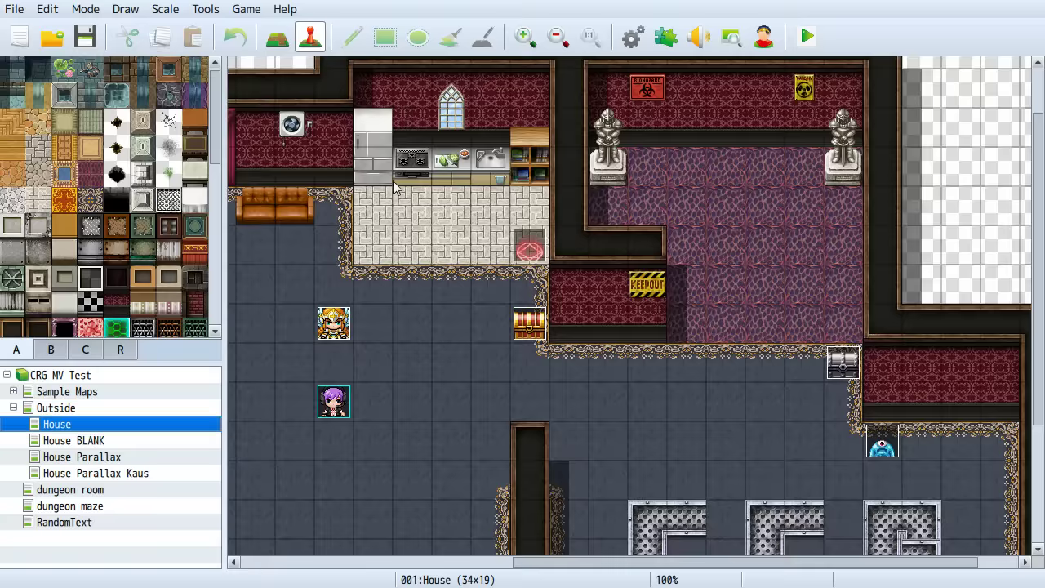
pyautogui.click(763, 35)
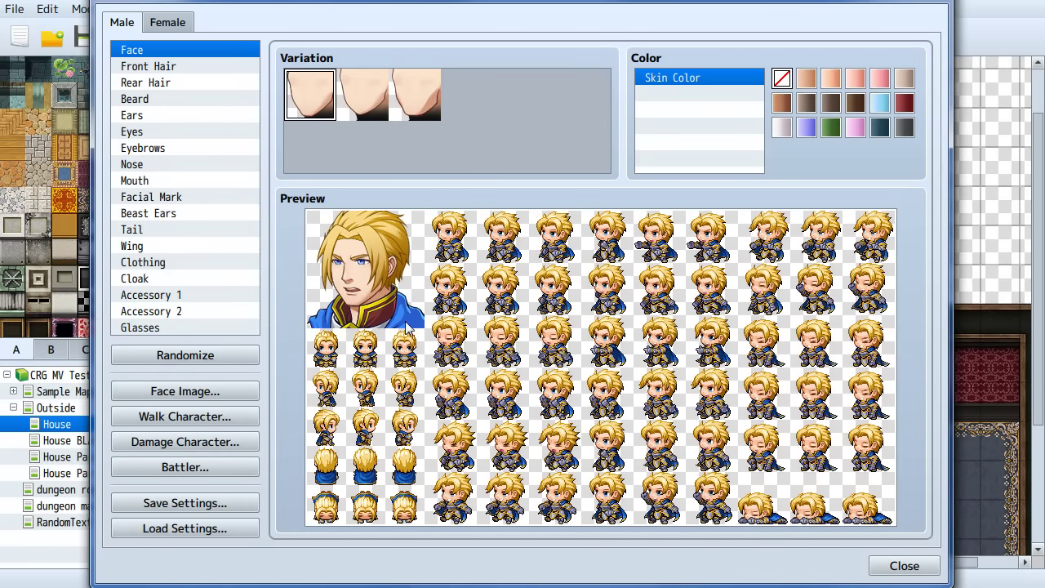
# Open the face image sheet, move the face through several slots to the third slot of the first row, and close it
pyautogui.click(201, 394)
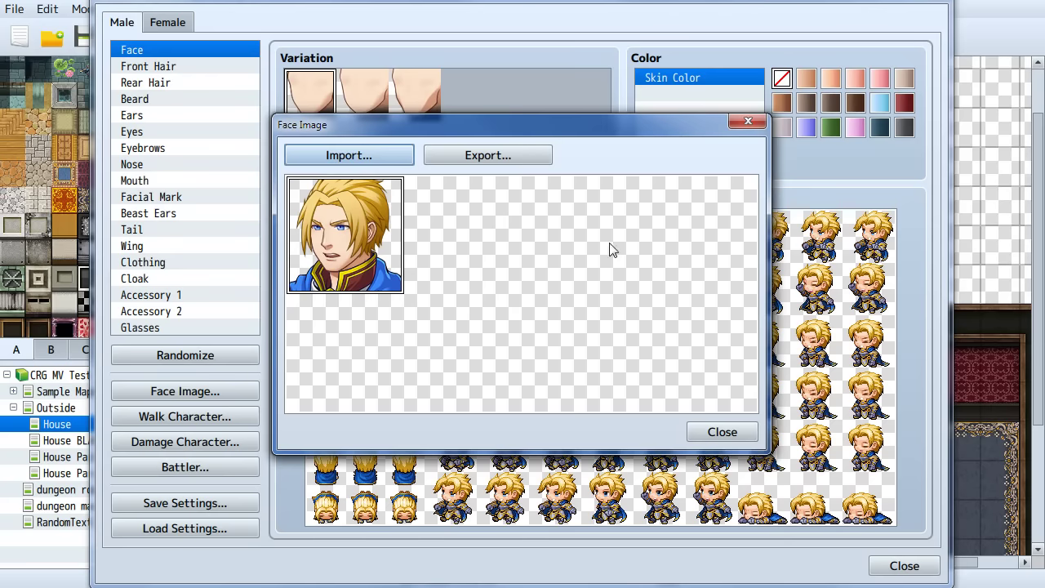
pyautogui.moveTo(334, 245); pyautogui.dragTo(453, 245)
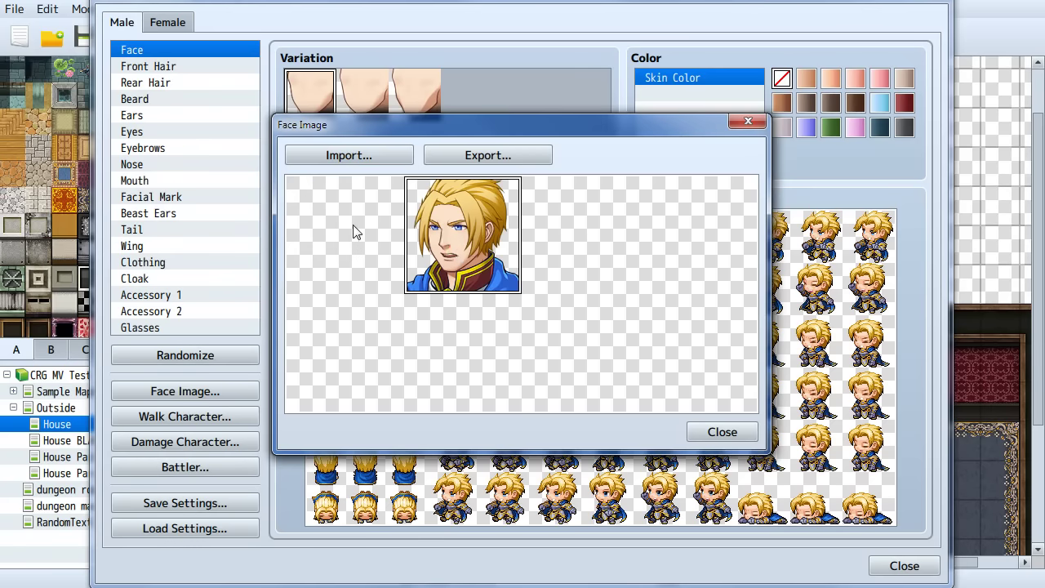
pyautogui.moveTo(501, 243); pyautogui.dragTo(737, 243)
pyautogui.moveTo(567, 240); pyautogui.dragTo(333, 214)
pyautogui.moveTo(476, 236); pyautogui.dragTo(604, 342)
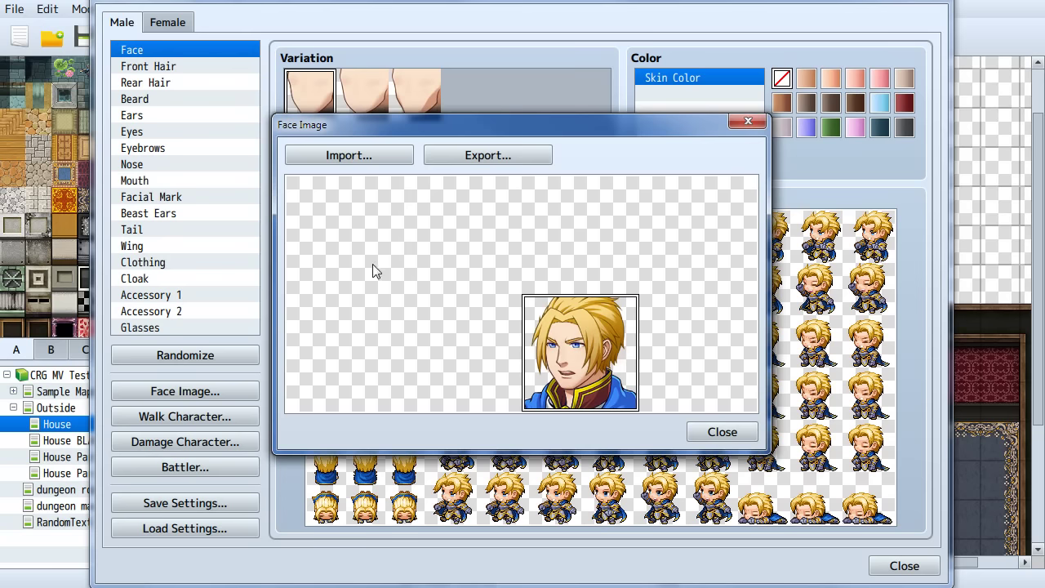
pyautogui.moveTo(732, 365); pyautogui.dragTo(485, 256)
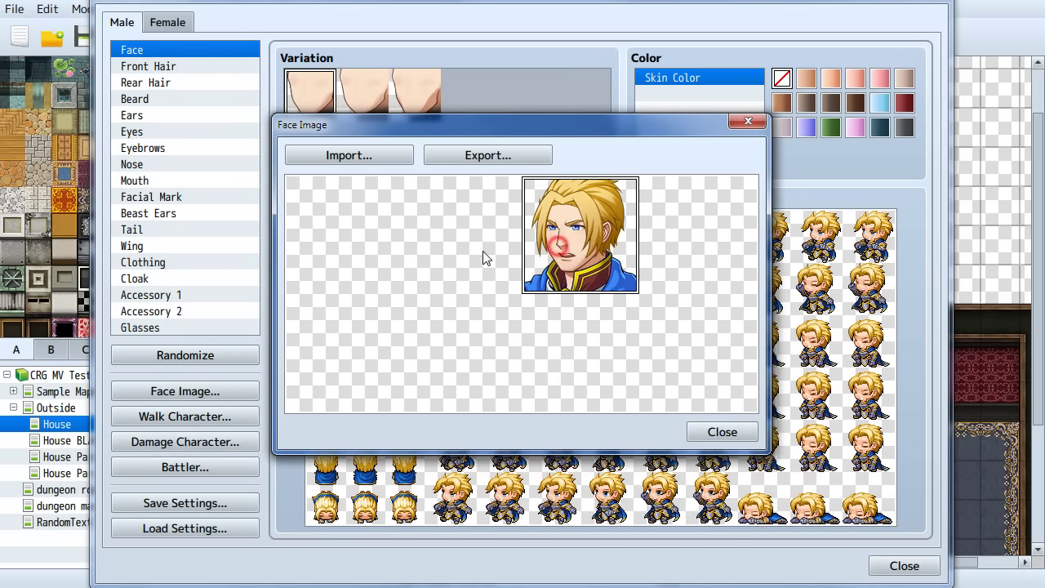
pyautogui.click(736, 123)
# Open the walk character sheet, place the walking sprites in the fourth slot of the first row, and close it
pyautogui.click(196, 416)
pyautogui.moveTo(414, 217)
pyautogui.mouseDown()
pyautogui.moveTo(427, 203)
pyautogui.moveTo(728, 230)
pyautogui.mouseUp()
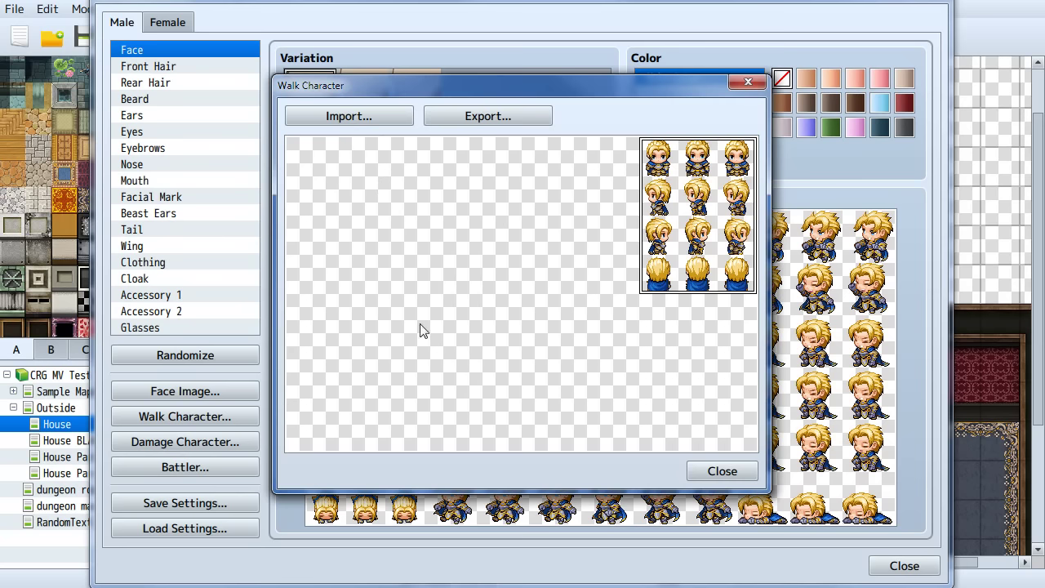
pyautogui.click(712, 470)
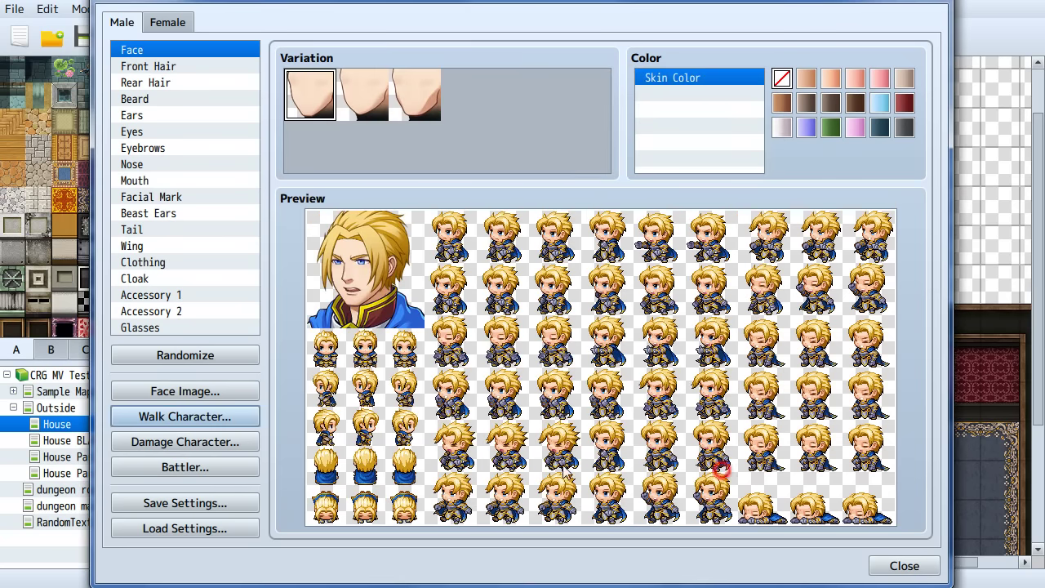
# Close the character generator and select the Mouse & Touch Support/pathfinding entry in the feature list
pyautogui.click(928, 564)
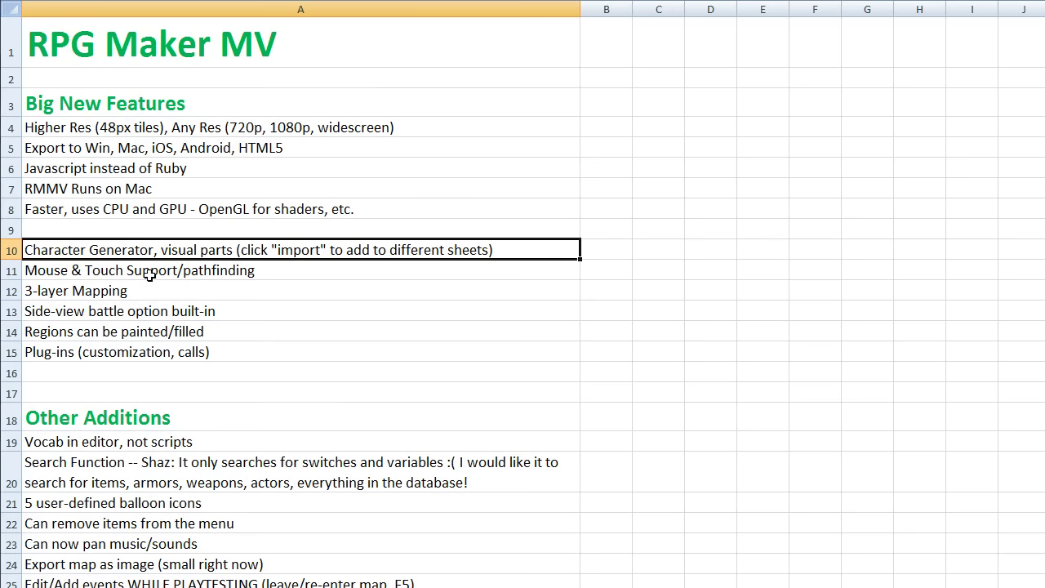
pyautogui.click(150, 275)
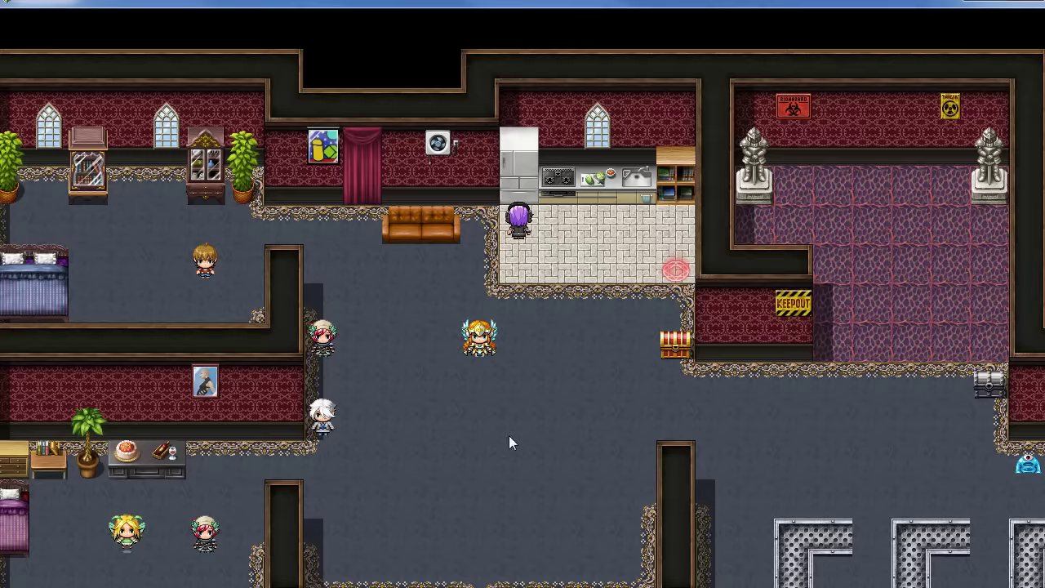
# In the running game, walk the player by mouse pathfinding from the kitchen into the hall, to the curtain beside the sofa and back
pyautogui.click(508, 435)
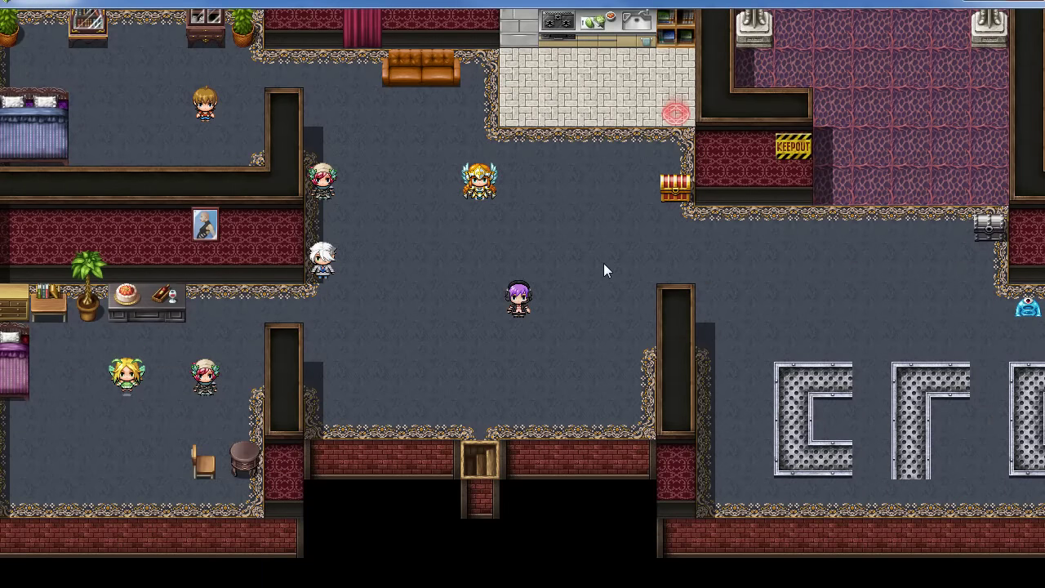
pyautogui.click(603, 265)
pyautogui.click(522, 198)
pyautogui.click(287, 208)
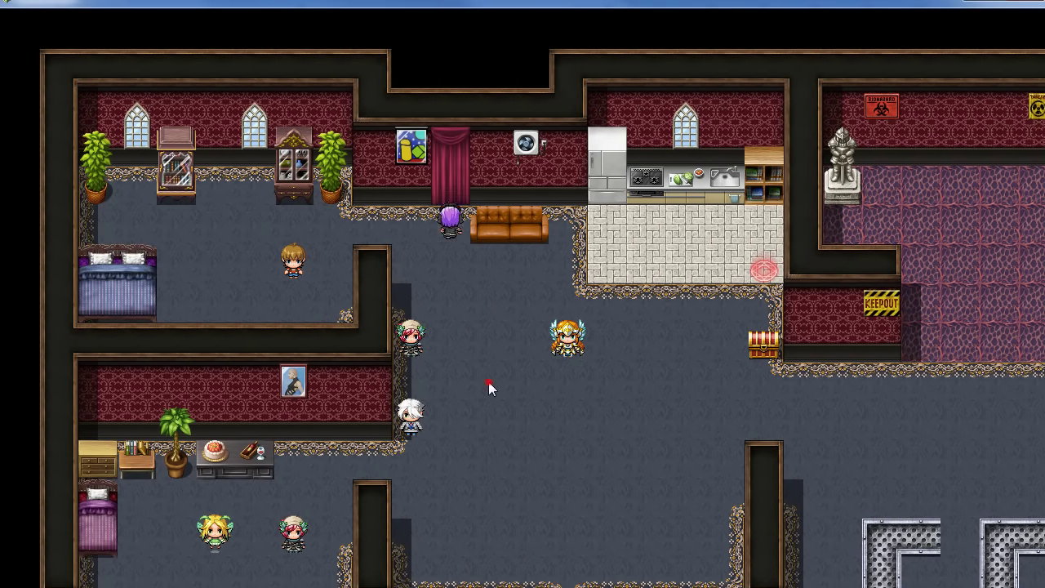
pyautogui.click(492, 384)
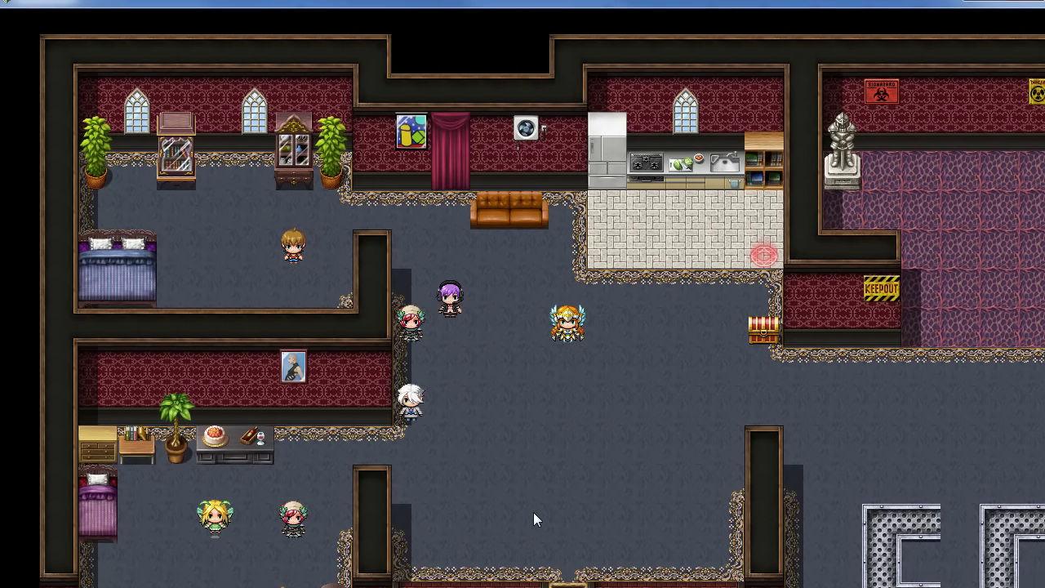
# Talk to the winged golden-haired character, dismiss the message and walk the player east toward the room with the CRG letters
pyautogui.click(563, 297)
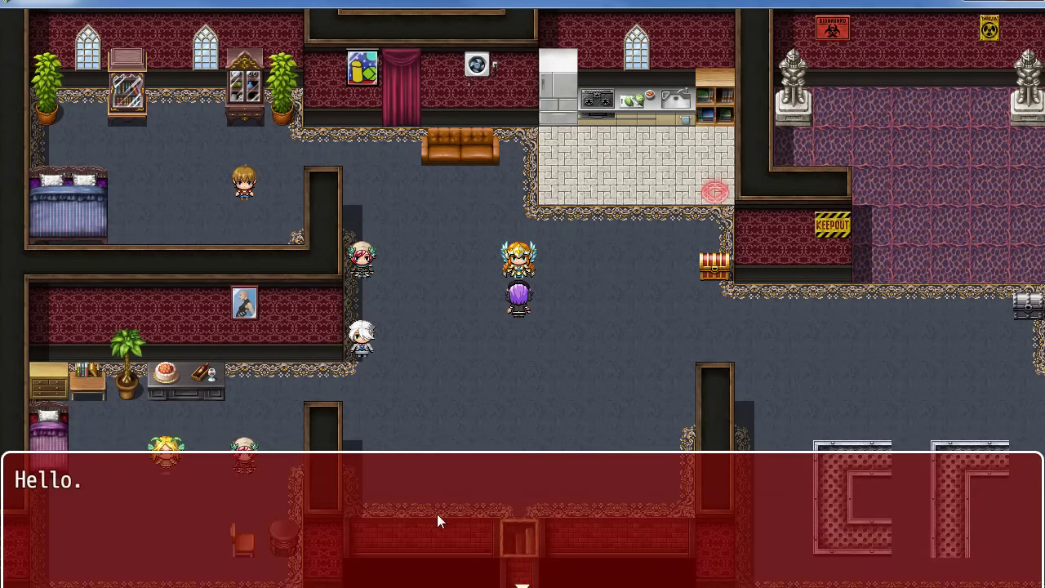
pyautogui.click(593, 561)
pyautogui.click(640, 338)
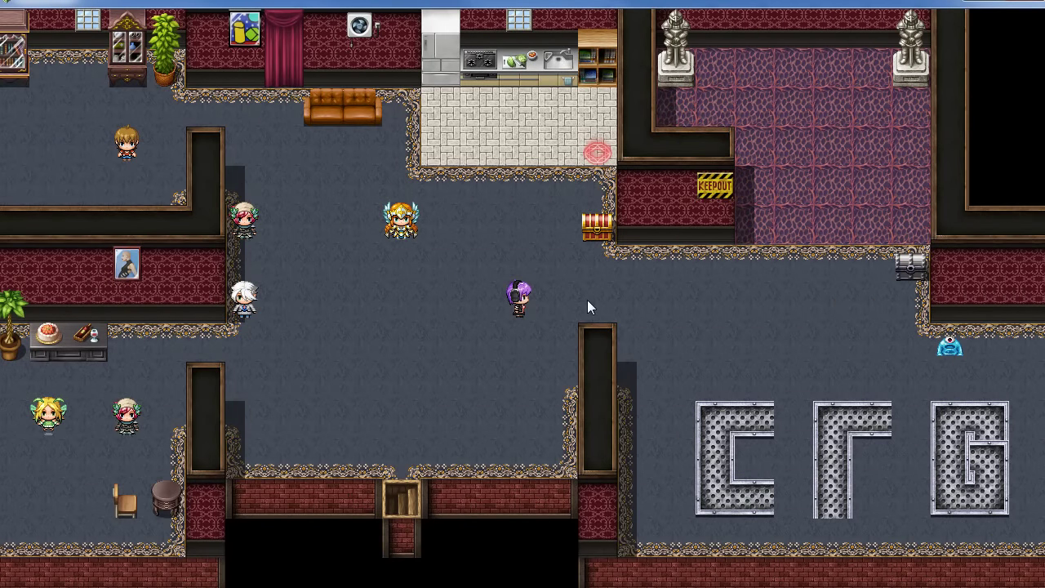
pyautogui.click(674, 455)
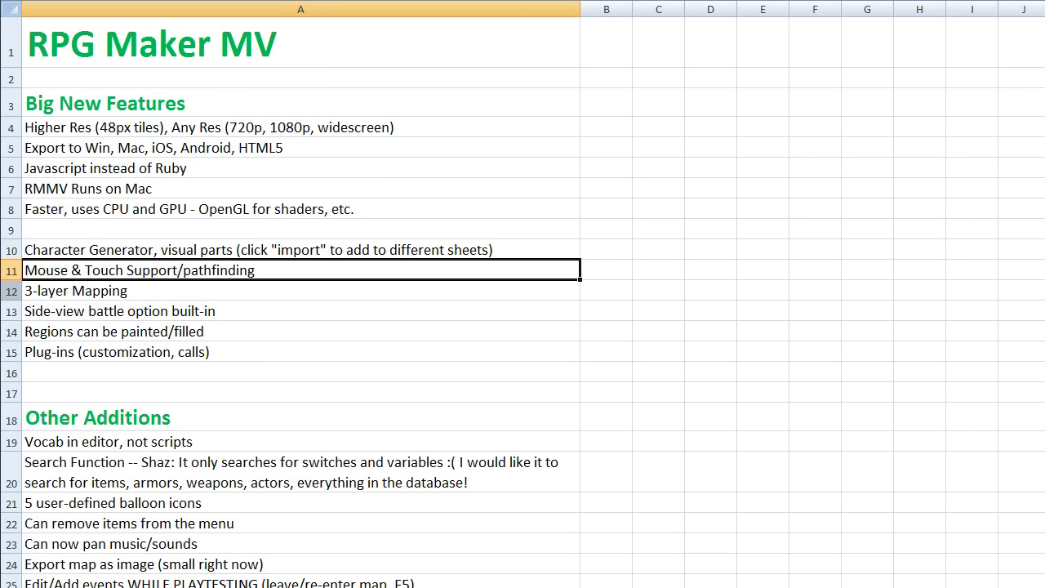
# Select the 3-layer Mapping entry in the feature list, return to the House map in RPG Maker MV and switch to map editing
pyautogui.click(298, 286)
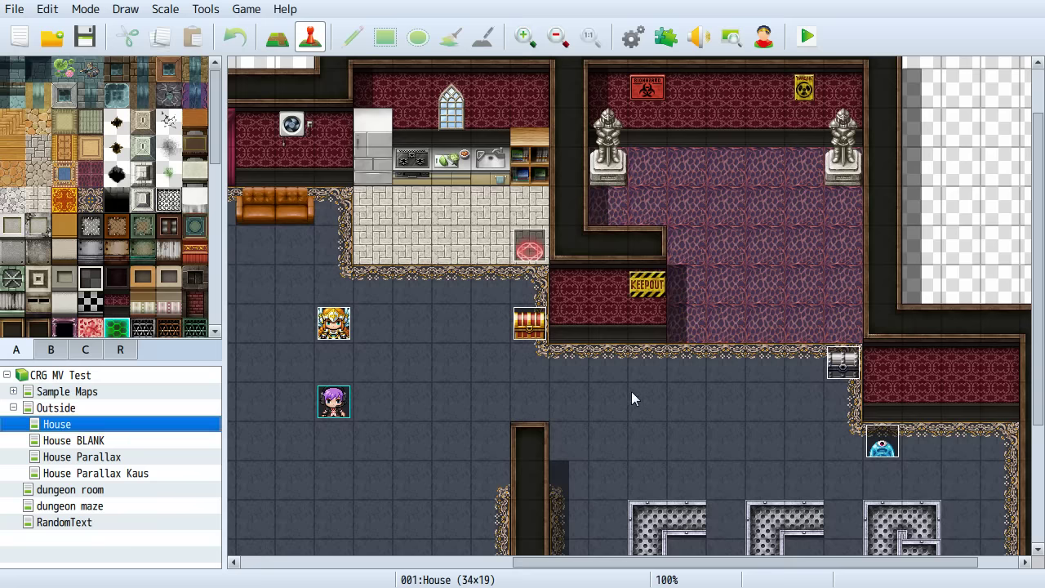
pyautogui.press('F5')
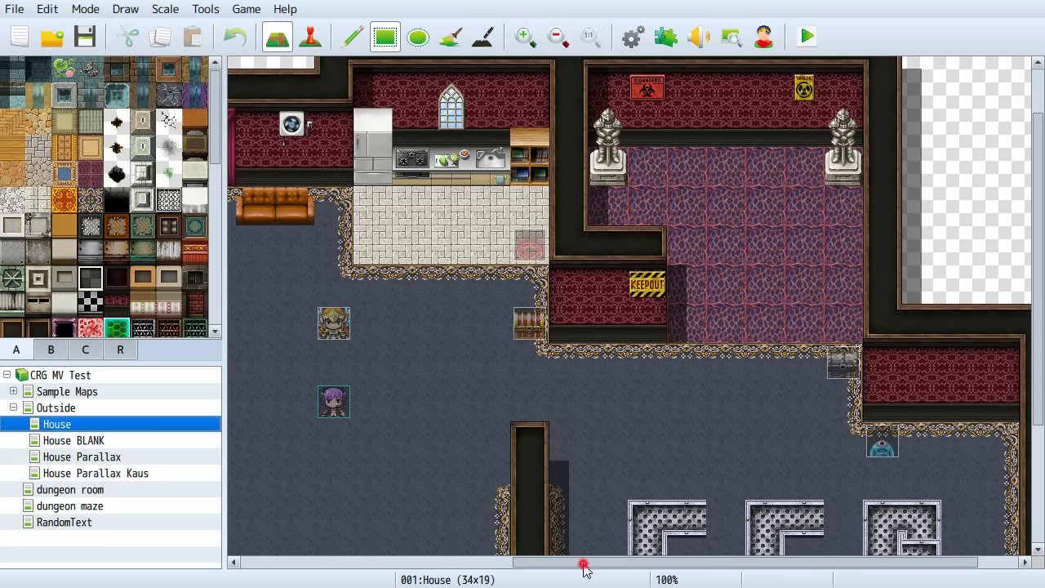
pyautogui.moveTo(583, 561); pyautogui.dragTo(456, 569)
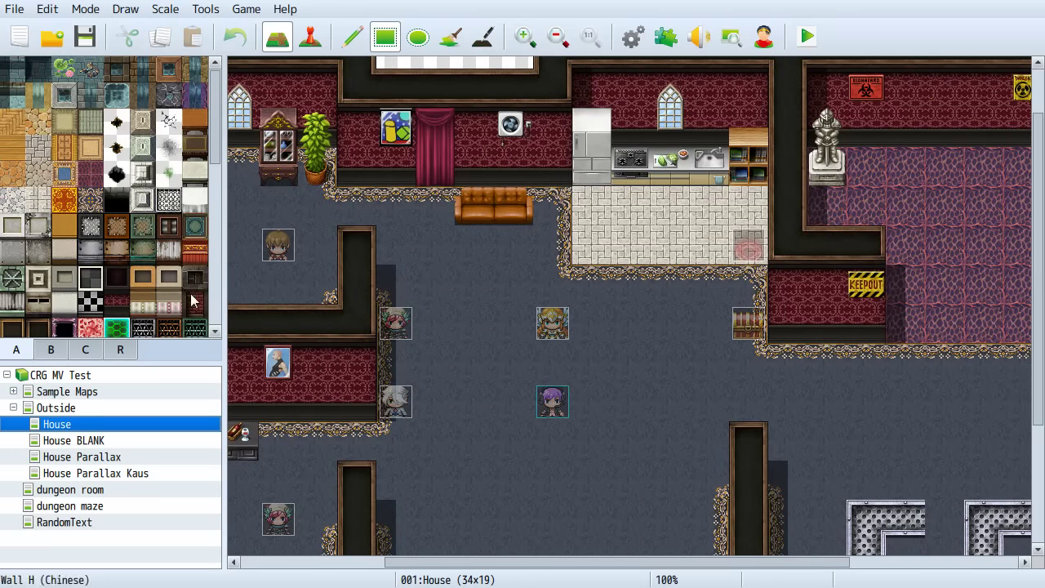
# Place the KEEPOUT sign from tileset B on the hall floor between the golden-haired character and the treasure chest
pyautogui.click(51, 349)
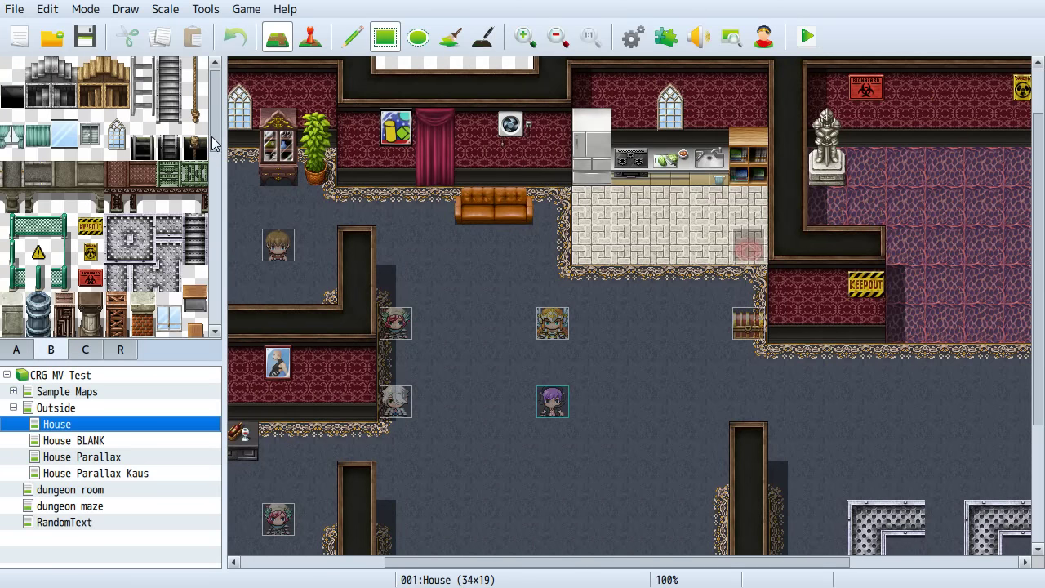
pyautogui.scroll(-2, 211, 137)
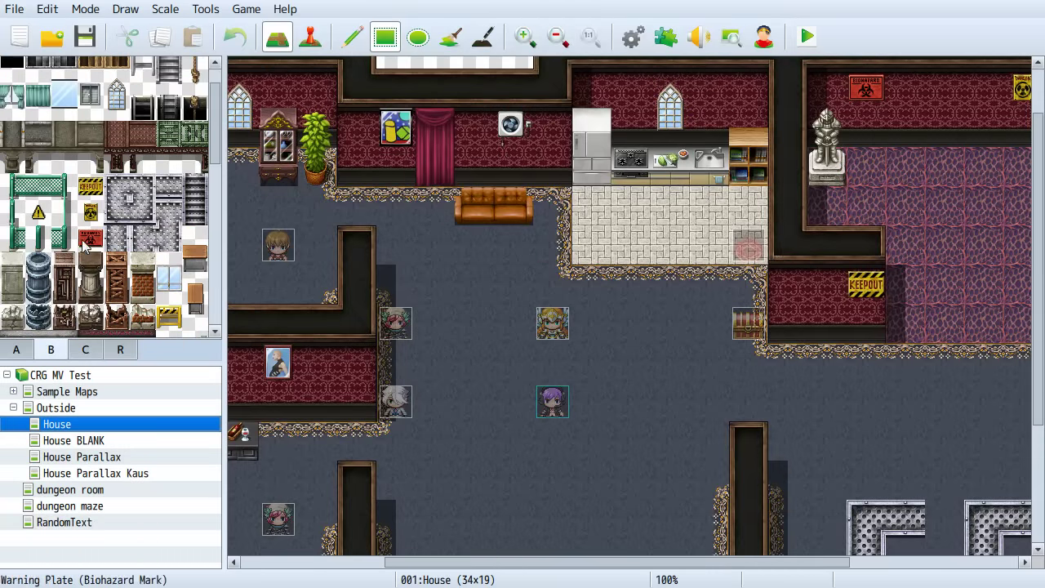
pyautogui.click(96, 187)
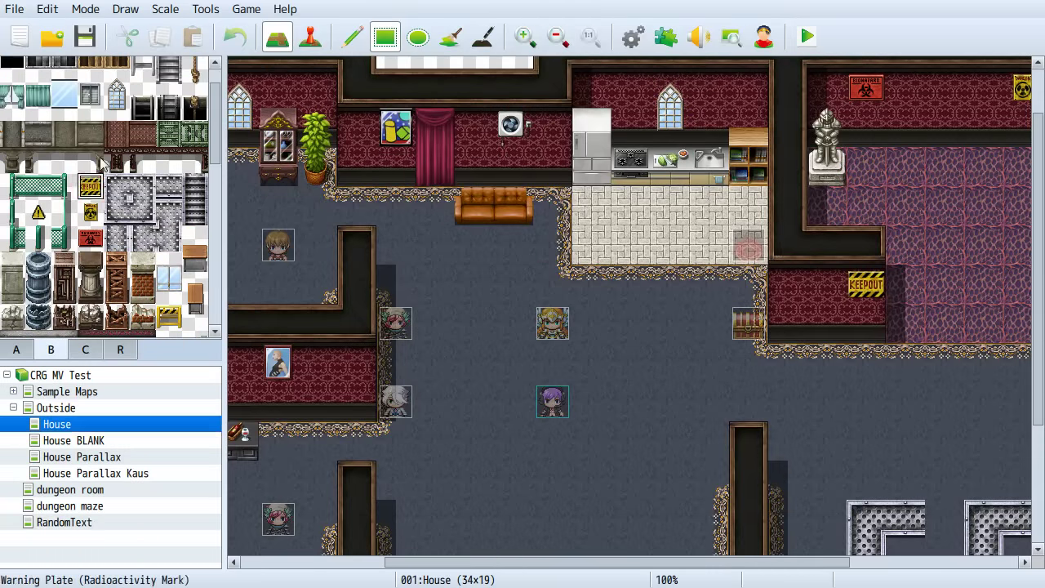
pyautogui.click(636, 329)
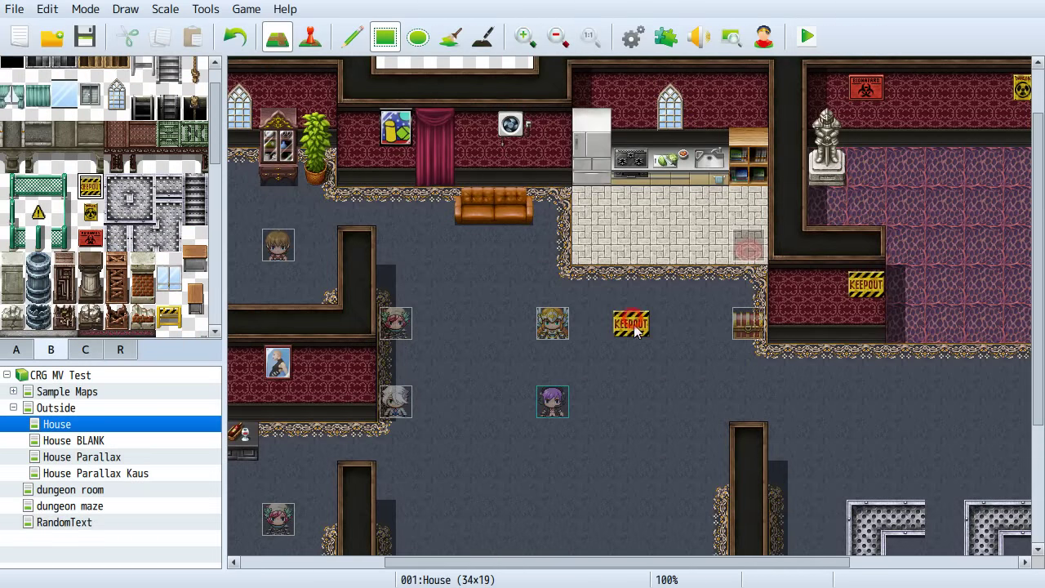
# Place the radioactivity warning plate over the KEEPOUT sign, followed by the biohazard plate on the same tile
pyautogui.click(90, 213)
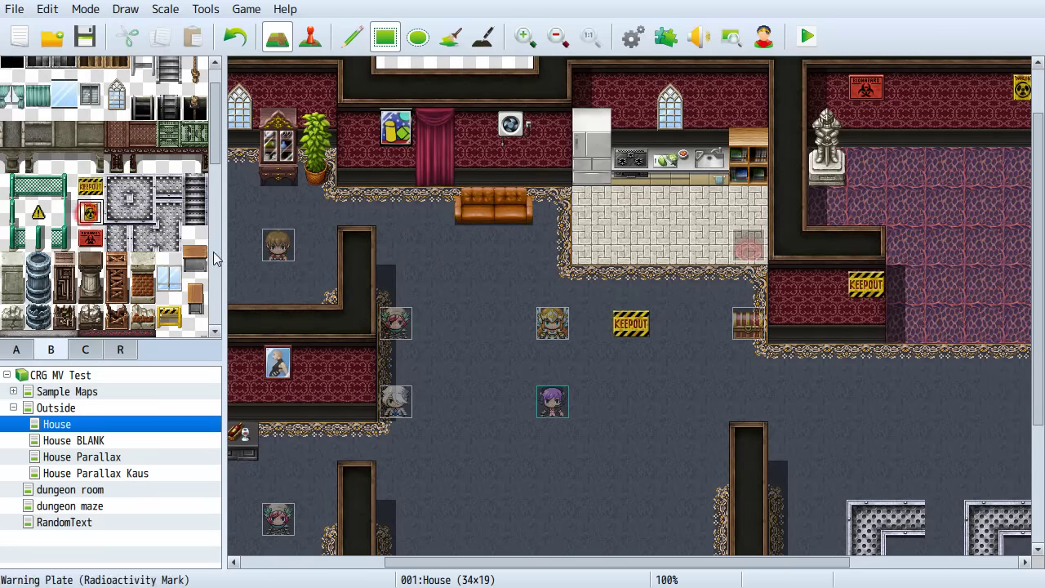
pyautogui.click(631, 323)
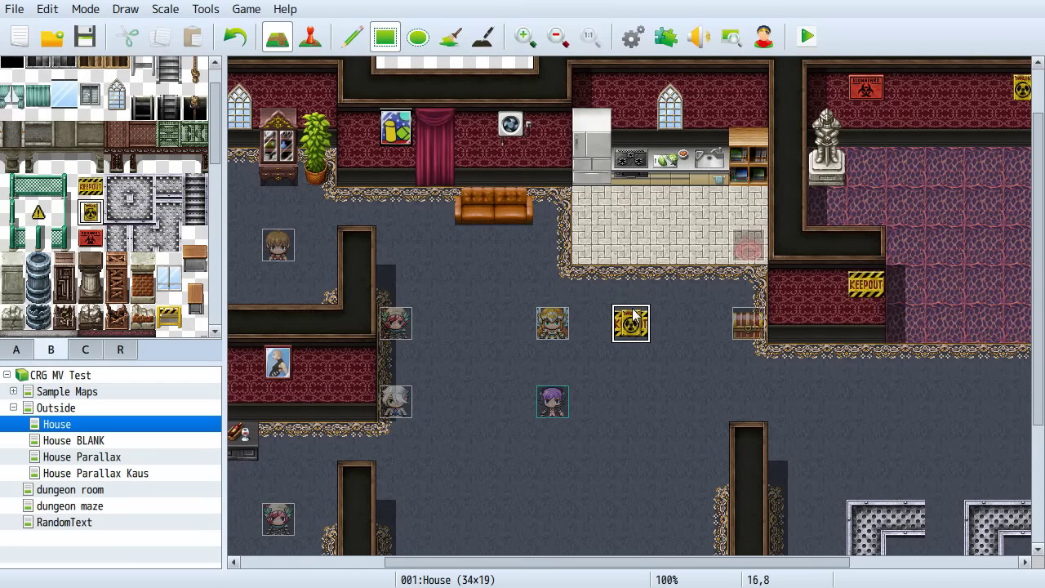
pyautogui.click(89, 238)
pyautogui.click(631, 323)
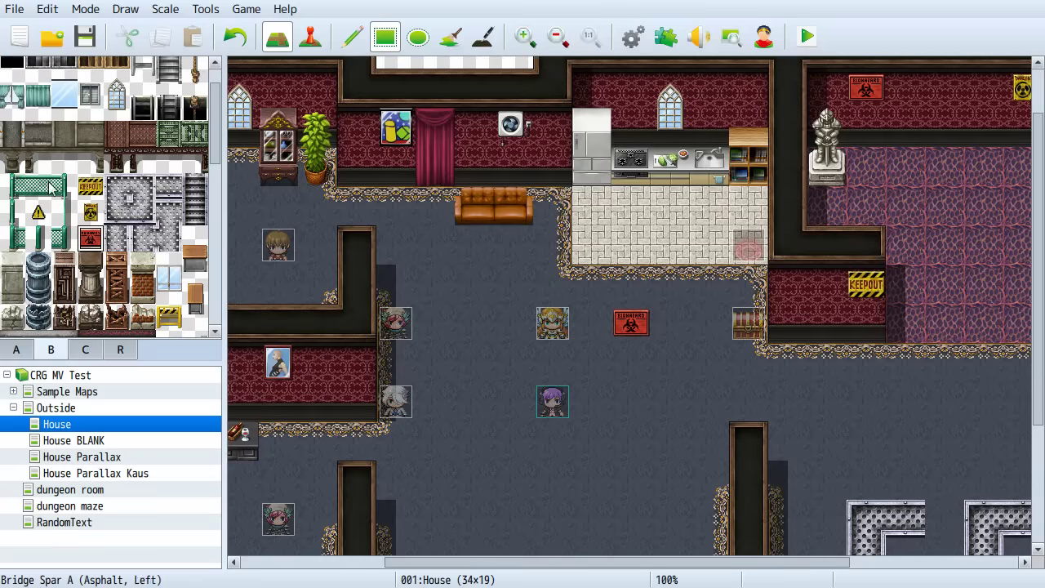
# Stack the radioactivity plate and the triangular warning sign on top of the biohazard plate
pyautogui.click(90, 212)
pyautogui.click(622, 320)
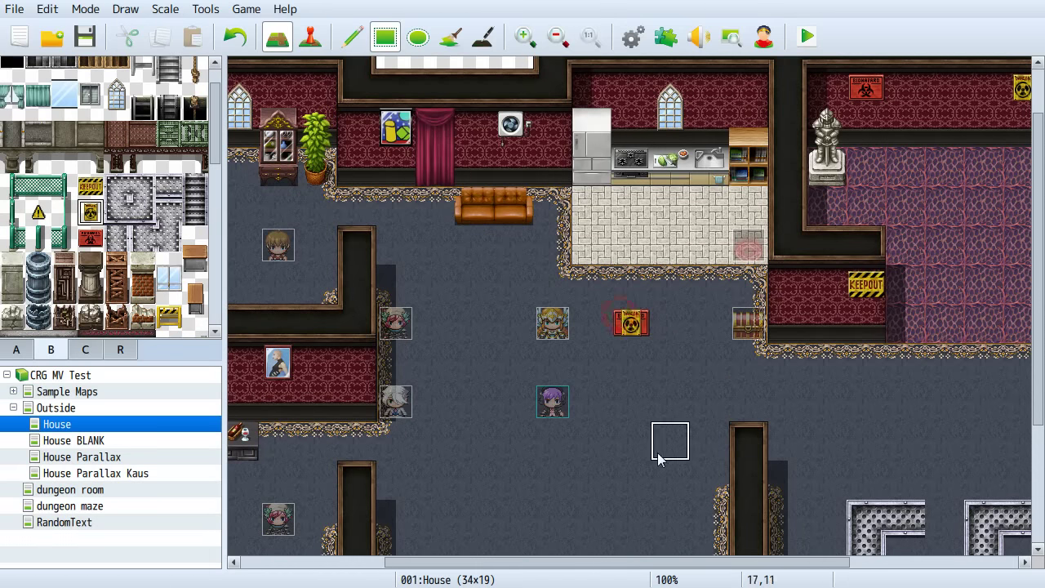
pyautogui.click(37, 212)
pyautogui.click(631, 323)
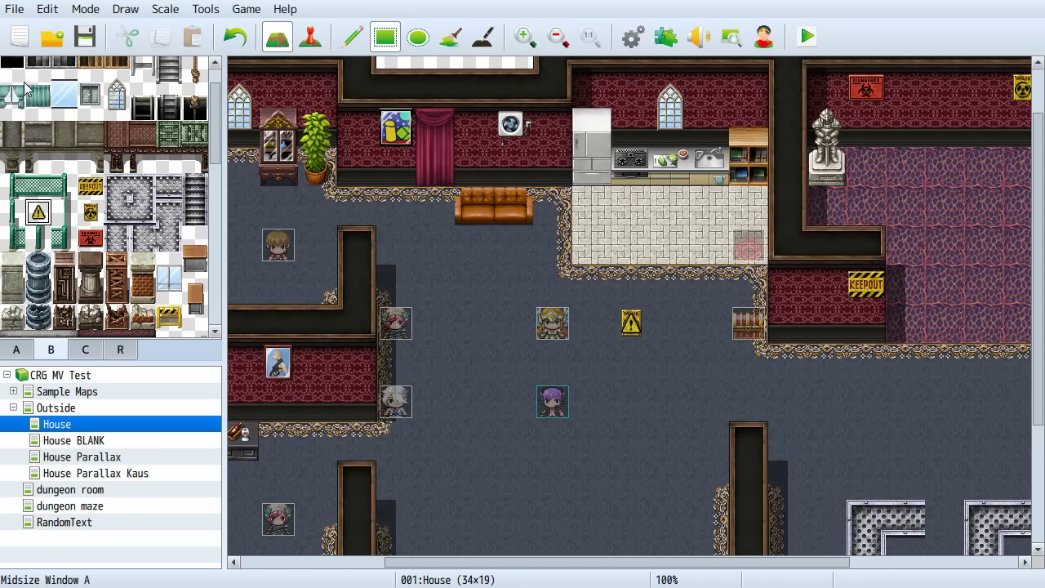
# Erase the stacked signs from the hall floor with the transparent tile
pyautogui.scroll(1, 204, 126)
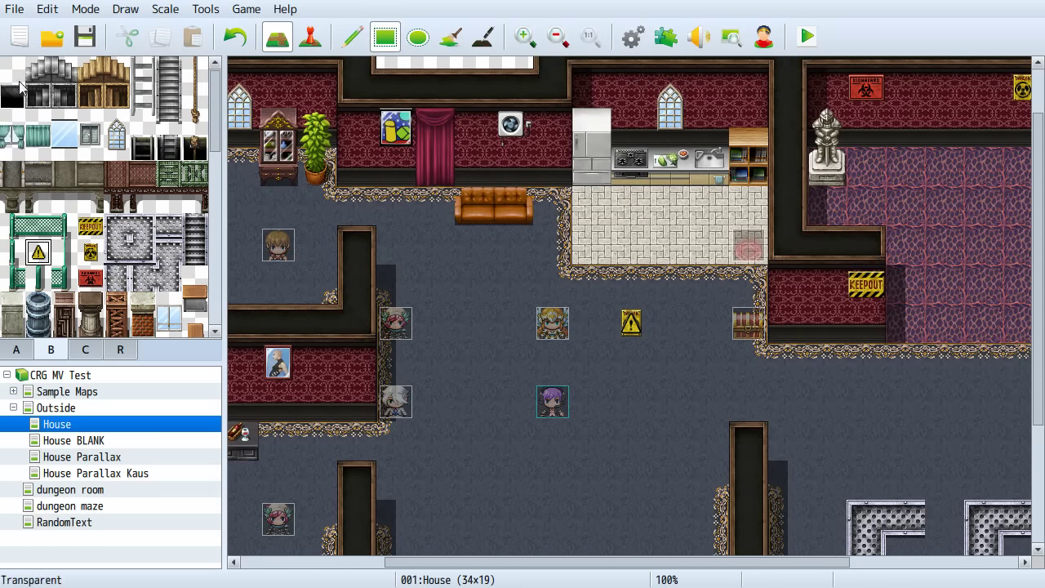
pyautogui.click(632, 322)
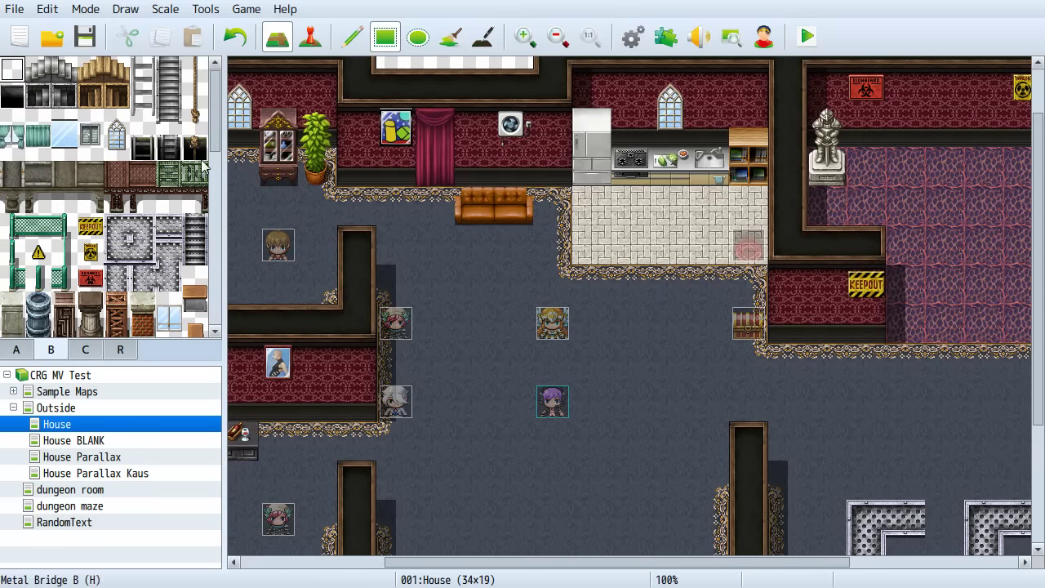
# Paint a vertical column of overlapping potted plants from tileset C on the hall floor, west of the golden-haired character
pyautogui.moveTo(216, 146); pyautogui.dragTo(215, 263)
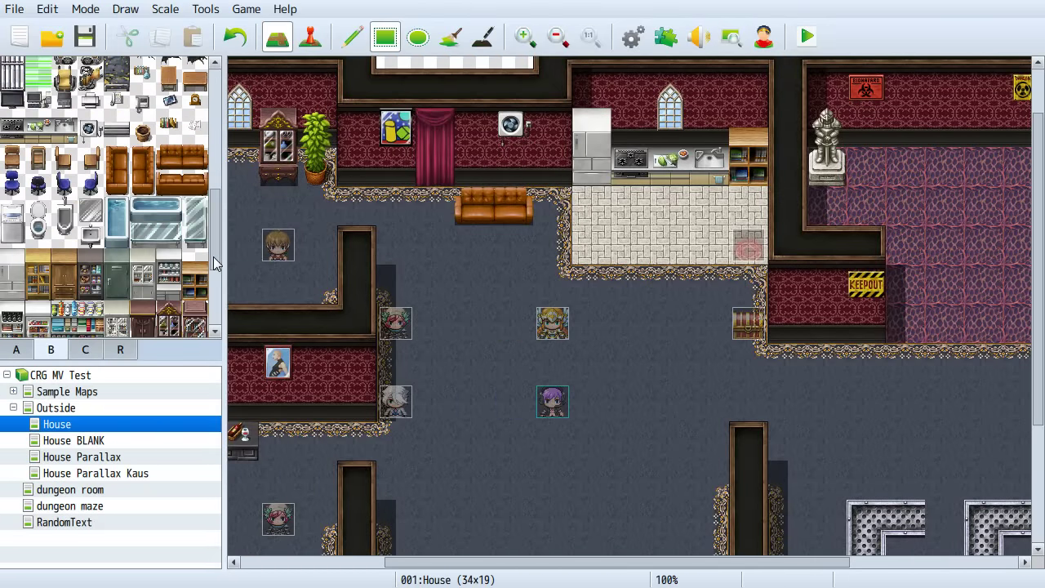
pyautogui.click(85, 350)
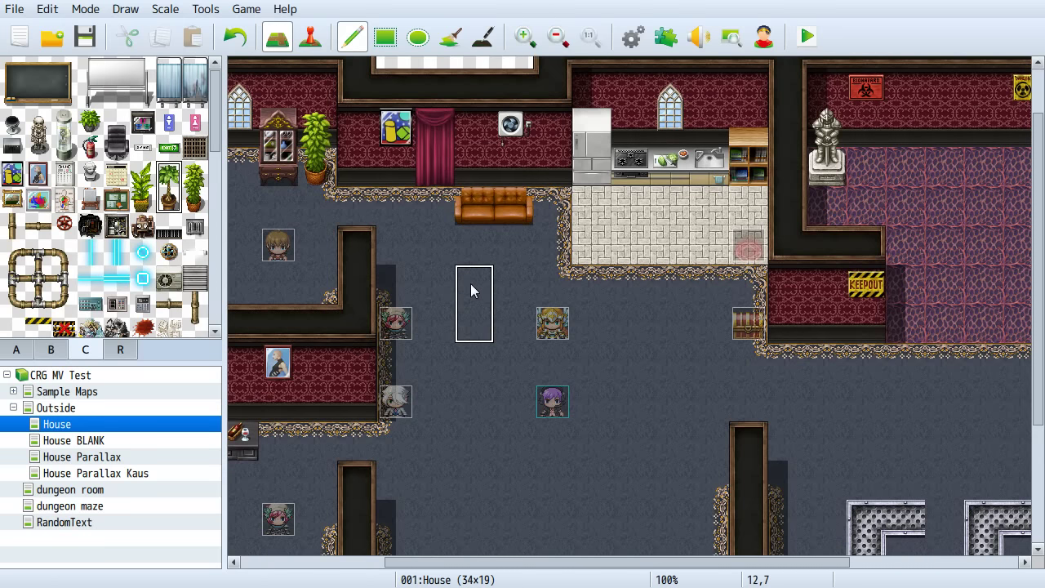
pyautogui.moveTo(477, 286); pyautogui.dragTo(476, 426)
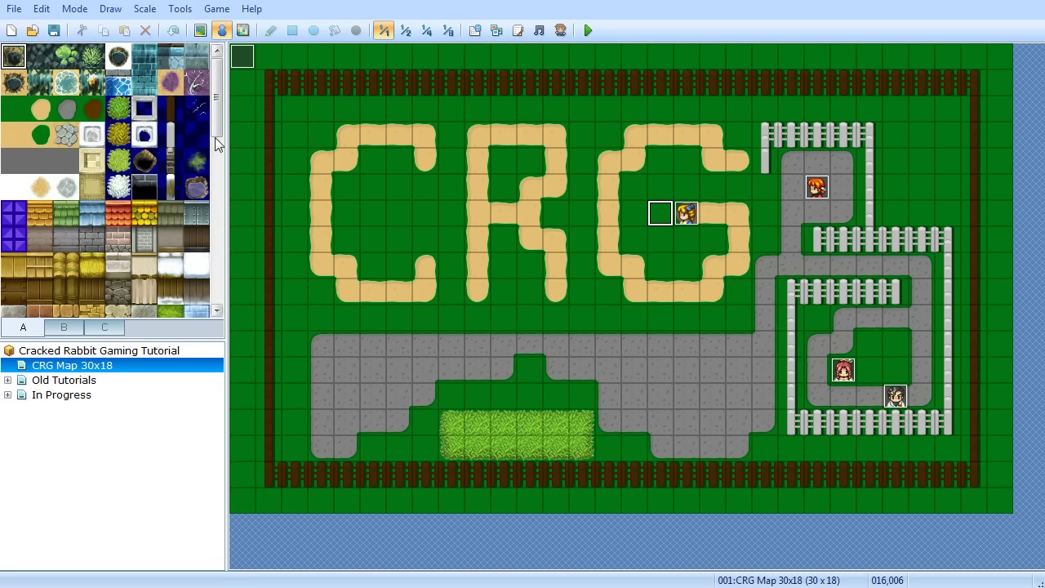
# Switch to the older RPG Maker editor and examine tilesets A and B, including the tiles for overlapping trees
pyautogui.moveTo(218, 123); pyautogui.dragTo(217, 261)
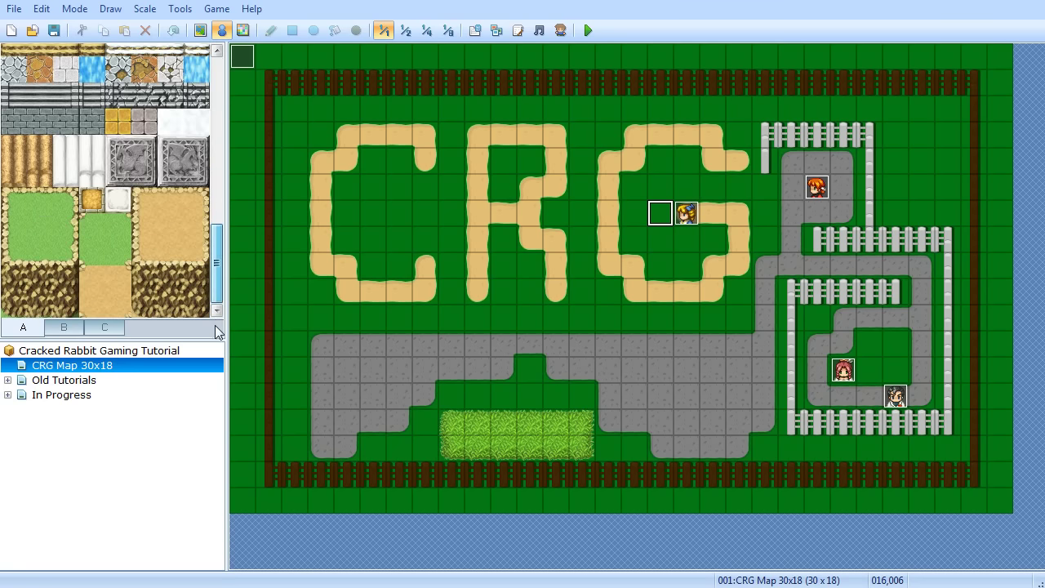
pyautogui.click(64, 326)
pyautogui.moveTo(218, 127); pyautogui.dragTo(214, 205)
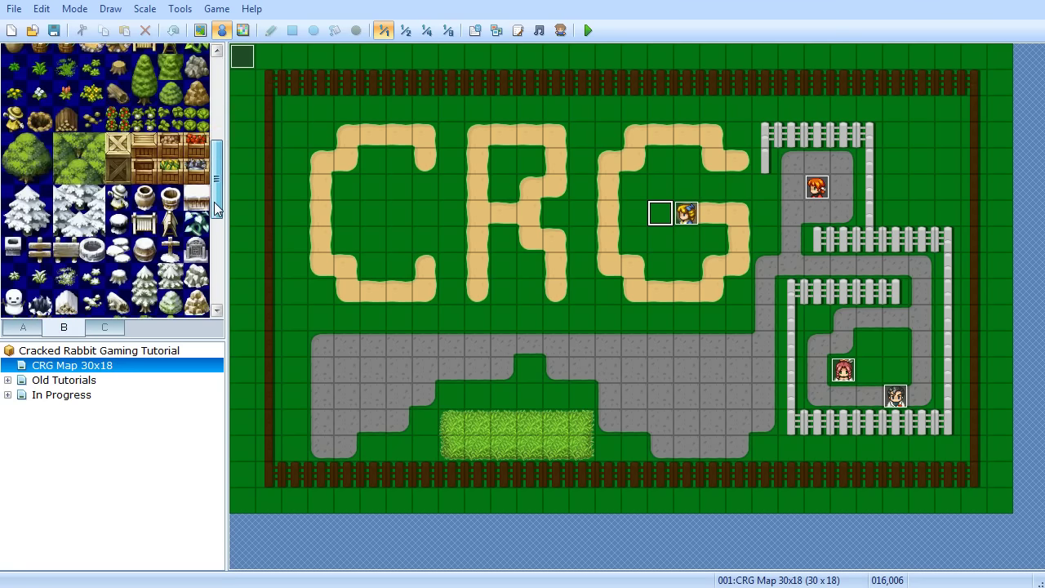
pyautogui.click(83, 174)
pyautogui.moveTo(75, 160); pyautogui.dragTo(92, 167)
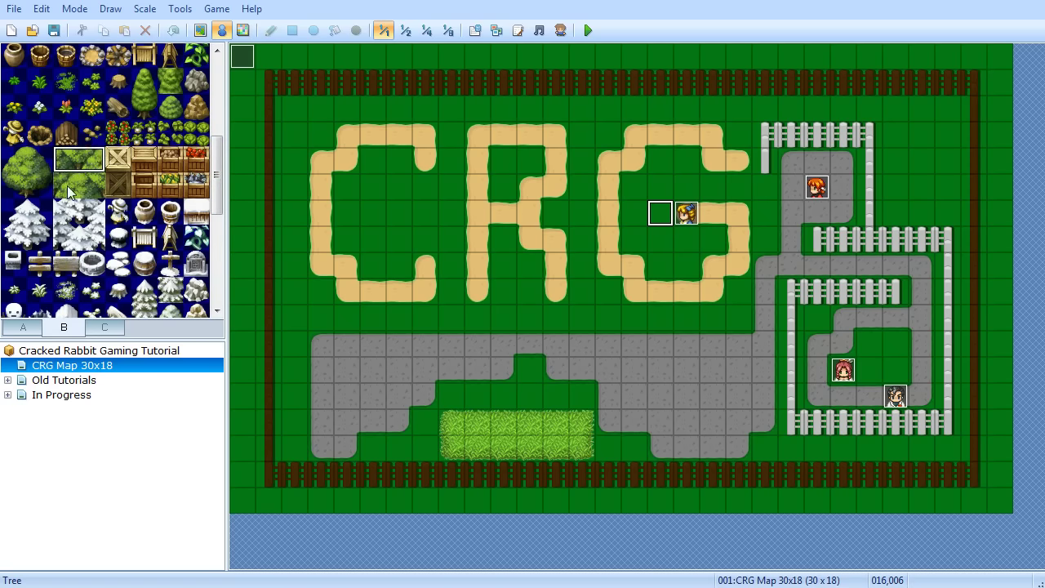
pyautogui.click(174, 81)
pyautogui.scroll(3, 217, 151)
pyautogui.click(170, 176)
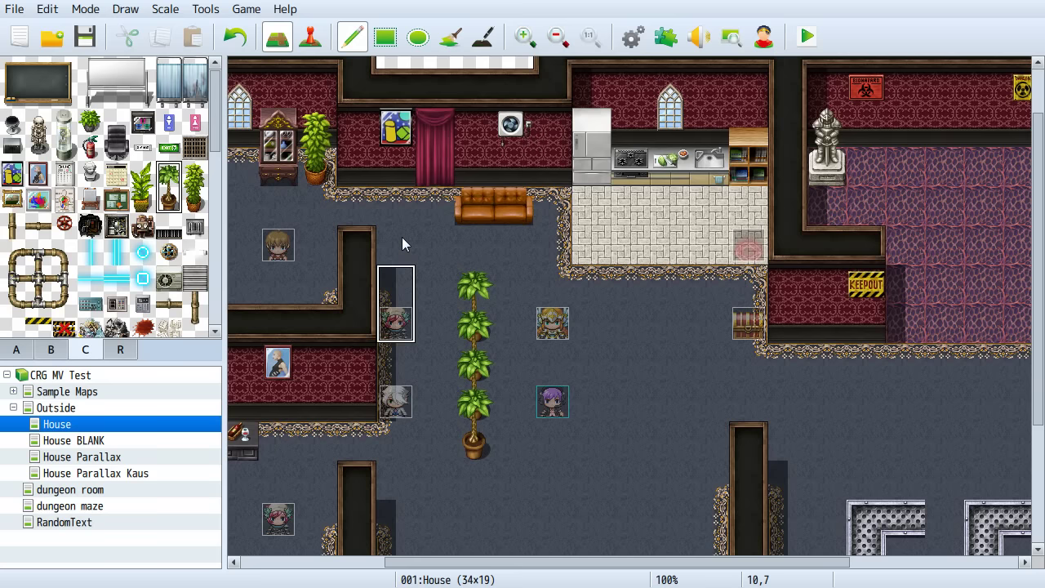
# Return to RPG Maker MV and undo the column of potted plants on the House map
pyautogui.hotkey('ctrl', 'z')
pyautogui.hotkey('ctrl', 'z')
pyautogui.hotkey('ctrl', 'z')
pyautogui.hotkey('ctrl', 'z')
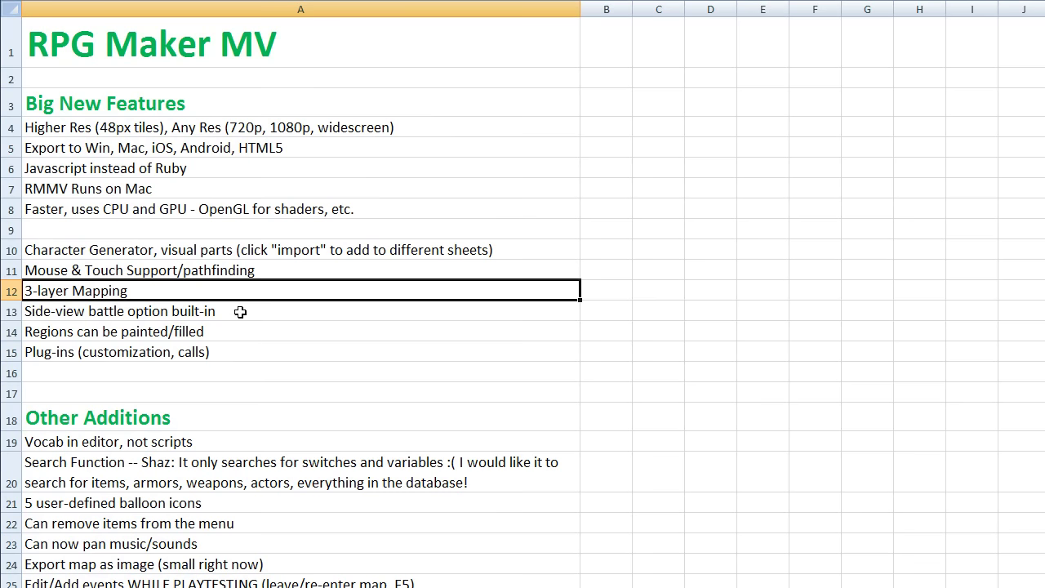
# Select the side-view battle entry in the feature list, check the Use Side-view Battle option in the database's System settings, and cancel
pyautogui.click(179, 315)
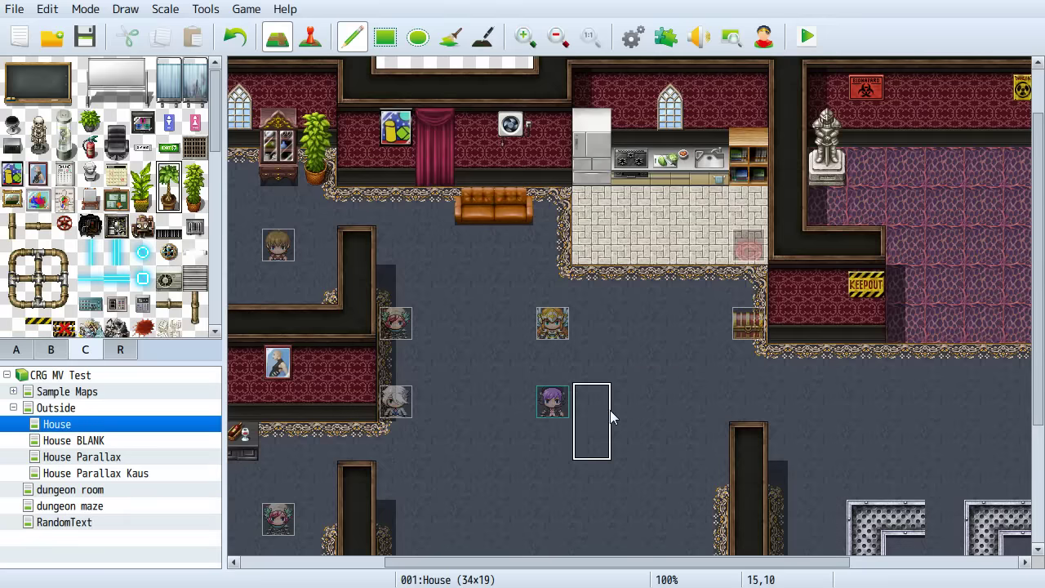
pyautogui.click(632, 36)
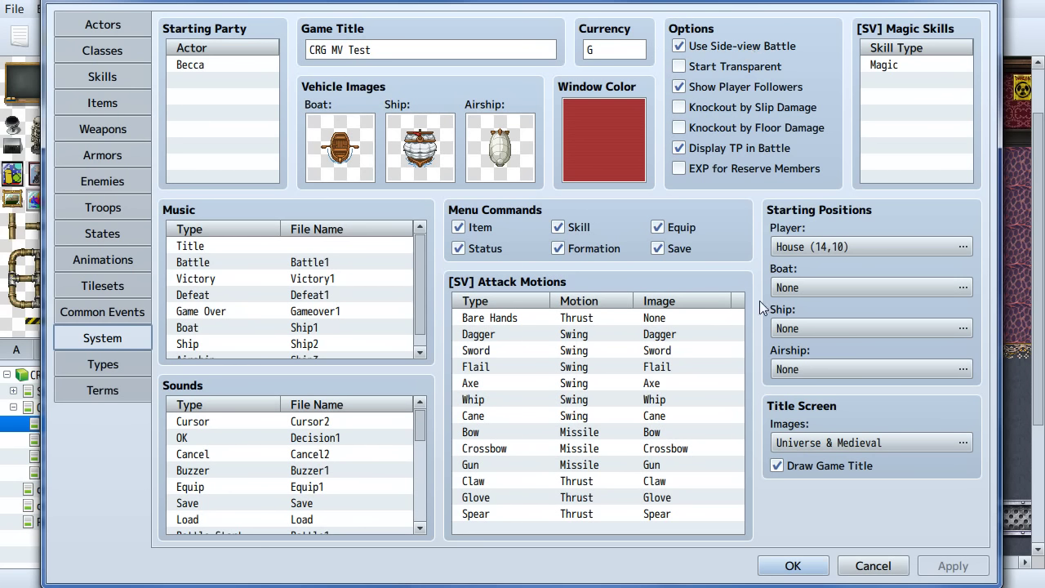
pyautogui.click(885, 566)
# Start a playtest, walk the player to the red-and-gold treasure chest in the hall and open it
pyautogui.hotkey('ctrl', 'r')
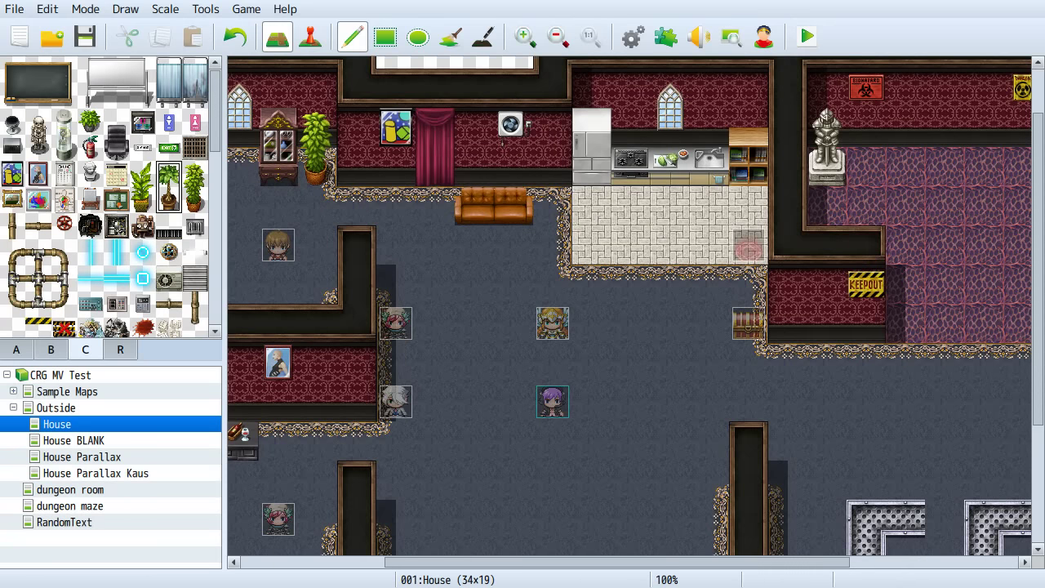
pyautogui.press('Up')
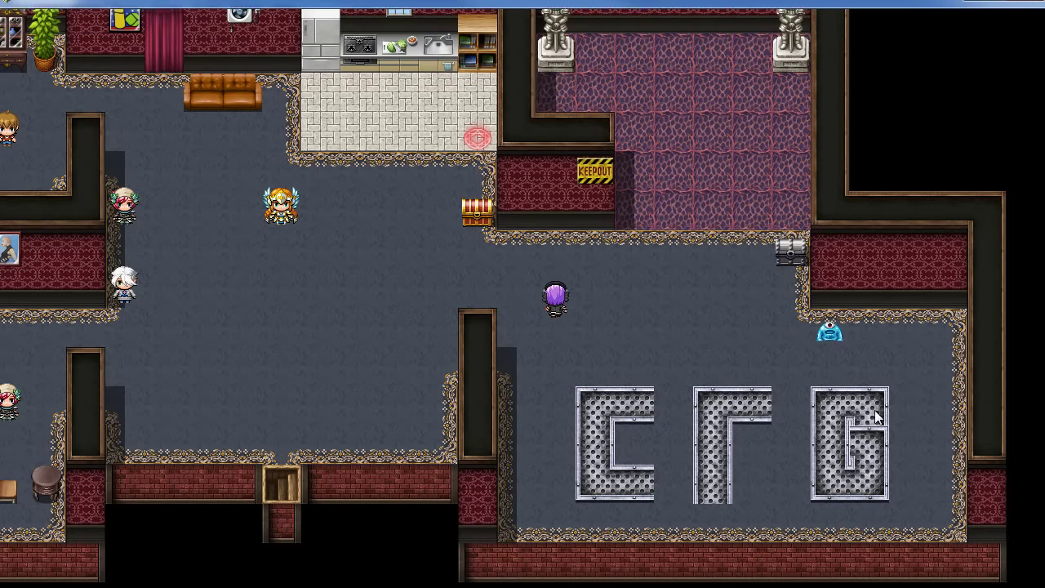
pyautogui.press('Left')
pyautogui.press('Up')
pyautogui.press('Return')
pyautogui.press('Return')
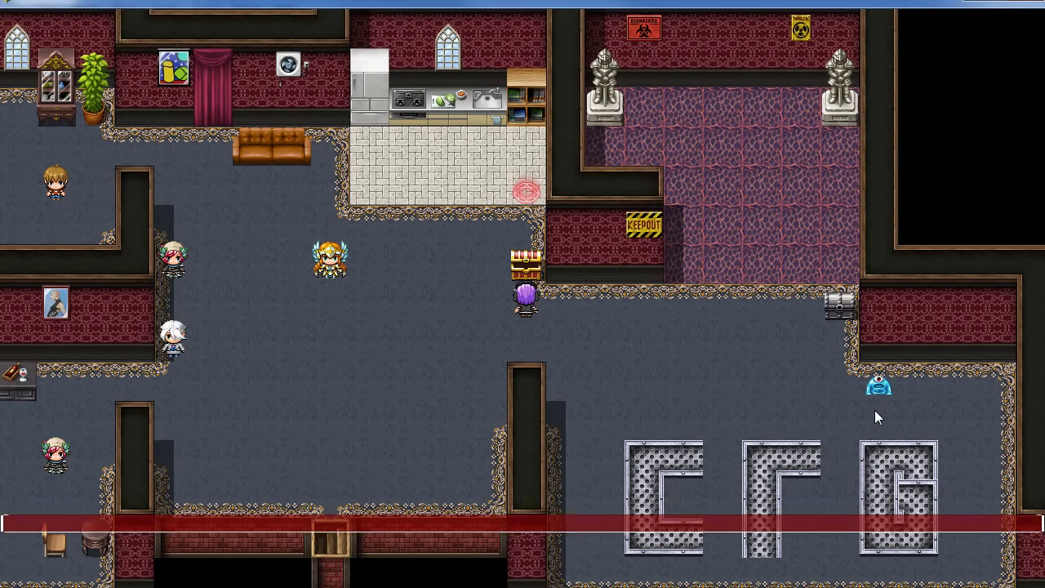
# Walk the player from the treasure chest to the blue slime near the metal letters and start the battle
pyautogui.press('Right')
pyautogui.press('Right')
pyautogui.press('Down')
pyautogui.press('Right')
pyautogui.press('Right')
pyautogui.press('Right')
pyautogui.press('Down')
pyautogui.press('Right')
pyautogui.press('Right')
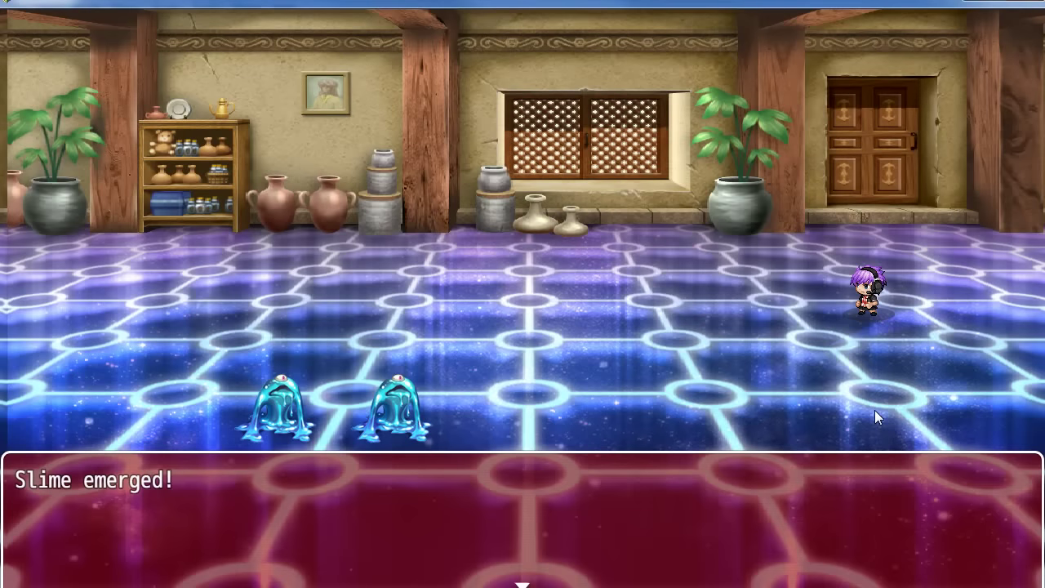
pyautogui.press('Return')
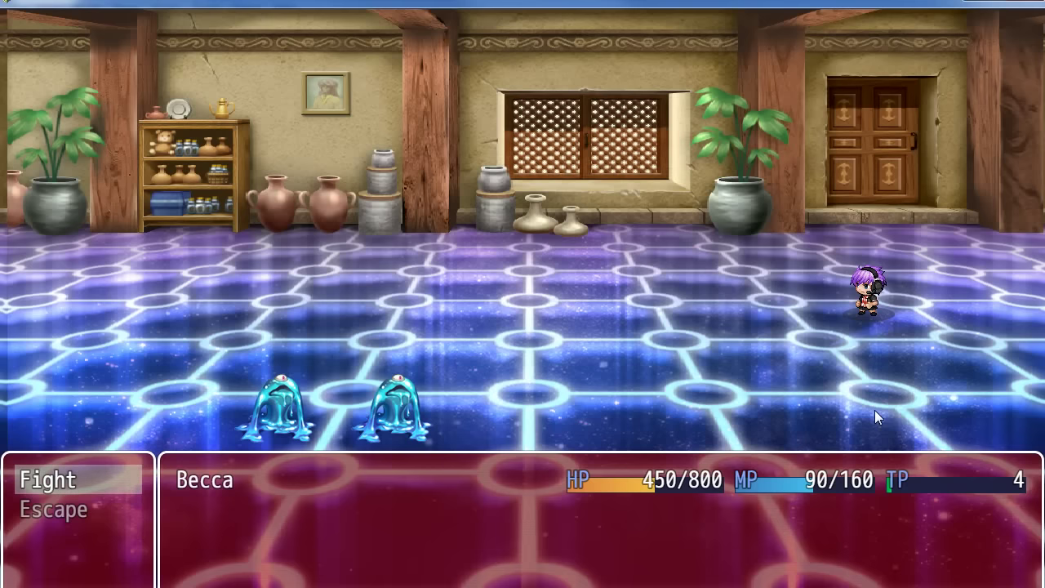
# Fight the two slimes with Becca's Attack command and finish the side-view battle
pyautogui.press('Return')
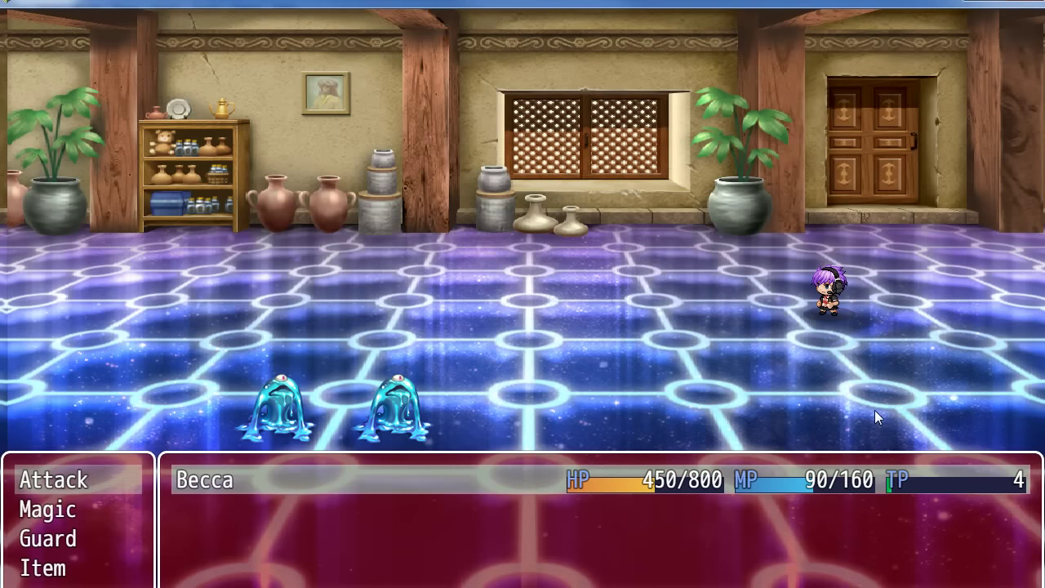
pyautogui.press('Return')
pyautogui.press('Return')
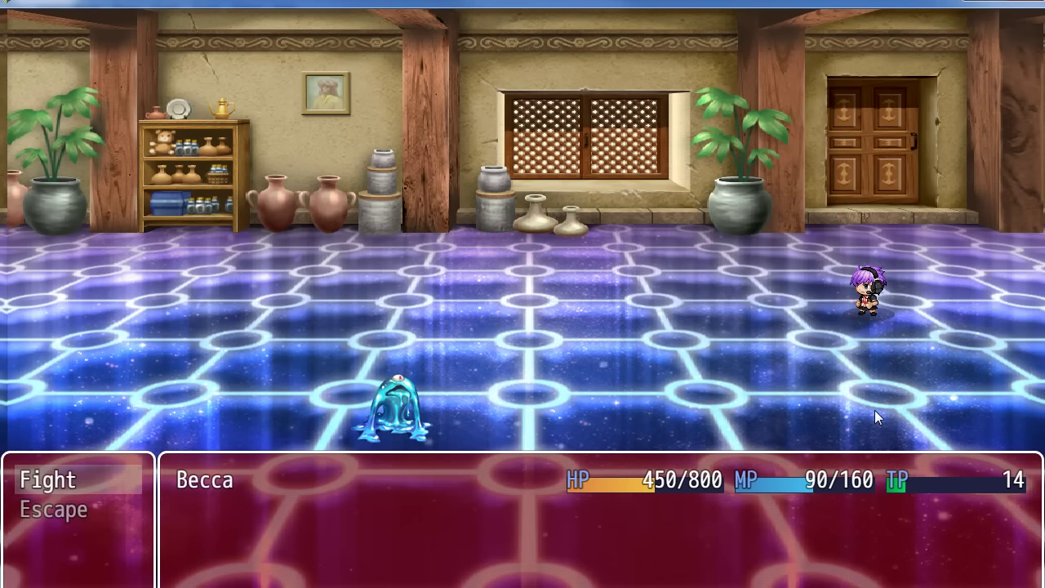
pyautogui.press('Return')
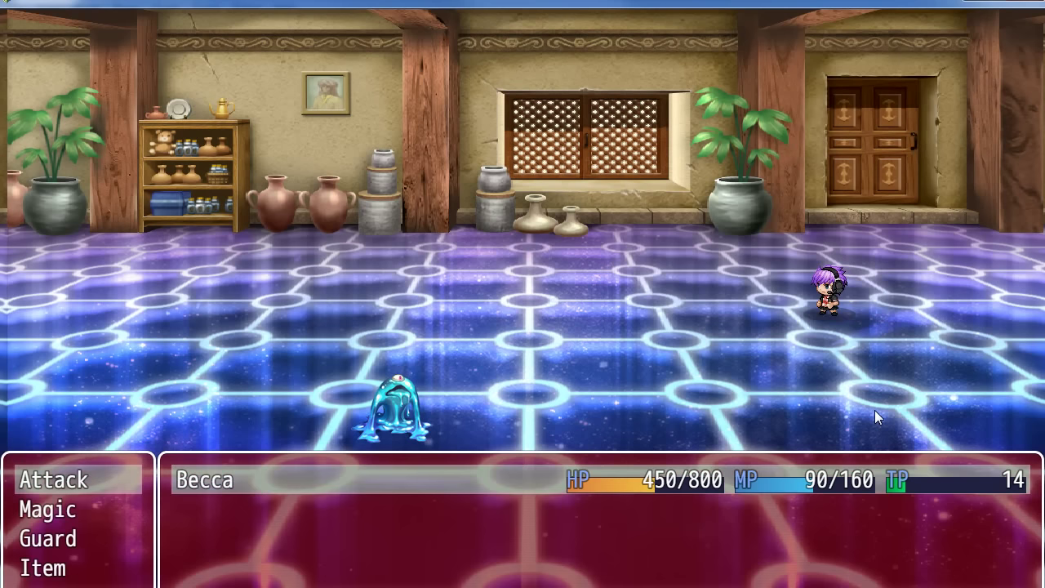
pyautogui.press('Return')
pyautogui.press('Return')
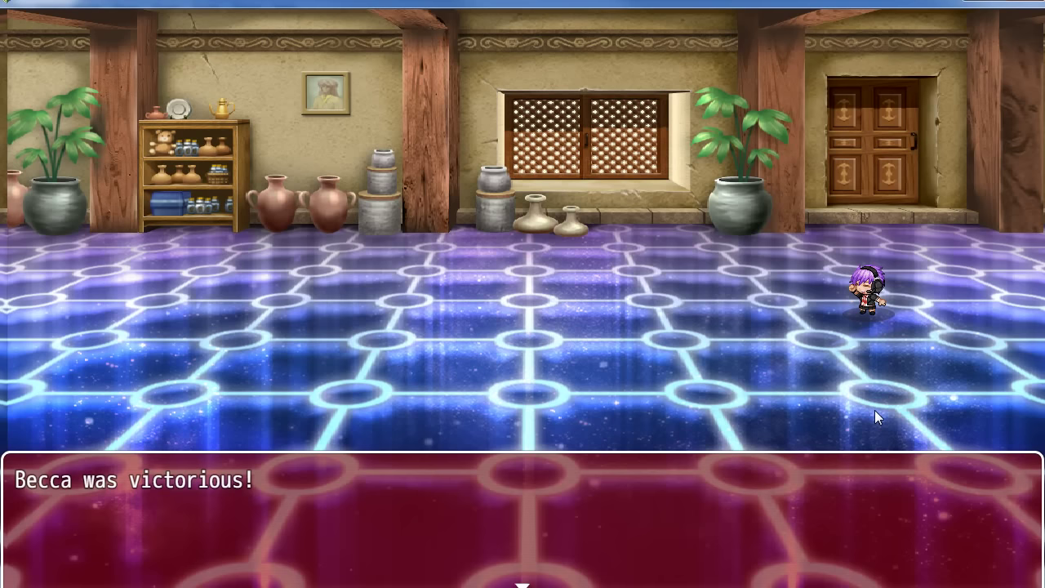
pyautogui.press('Return')
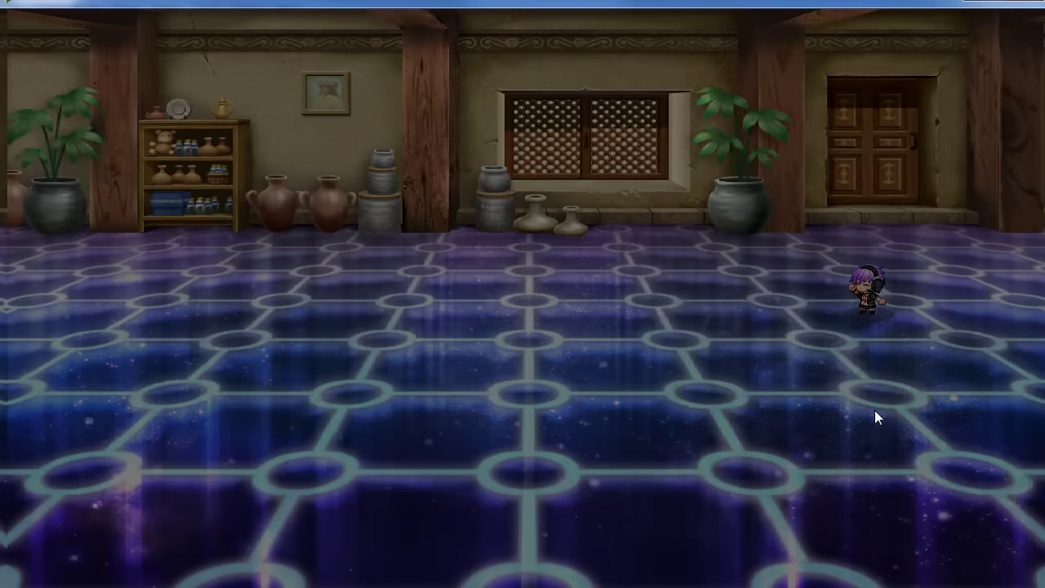
pyautogui.press('Return')
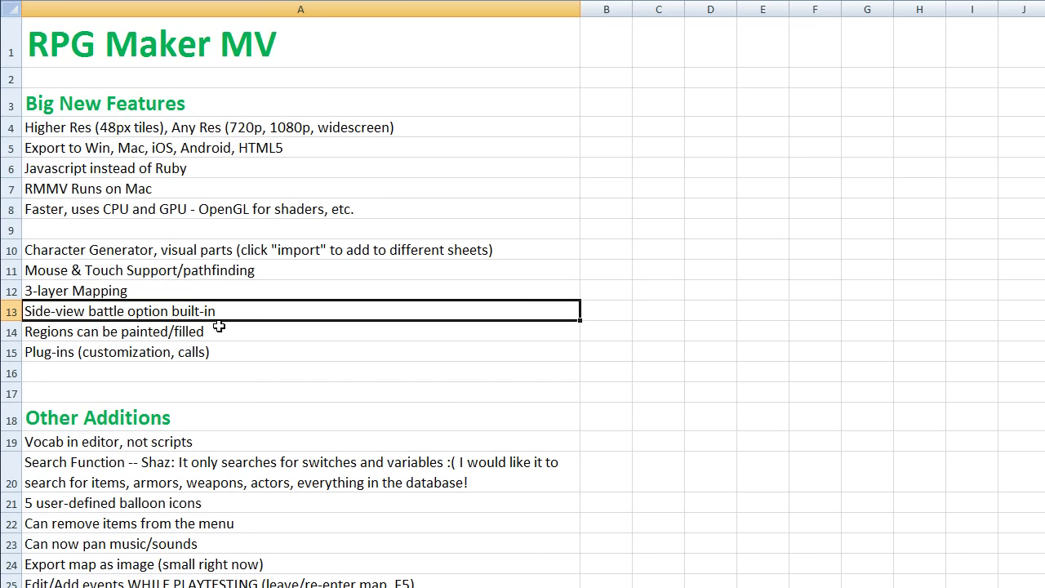
# Select the "Regions can be painted/filled" entry in the feature list, clear its text and undo the clearing
pyautogui.click(244, 338)
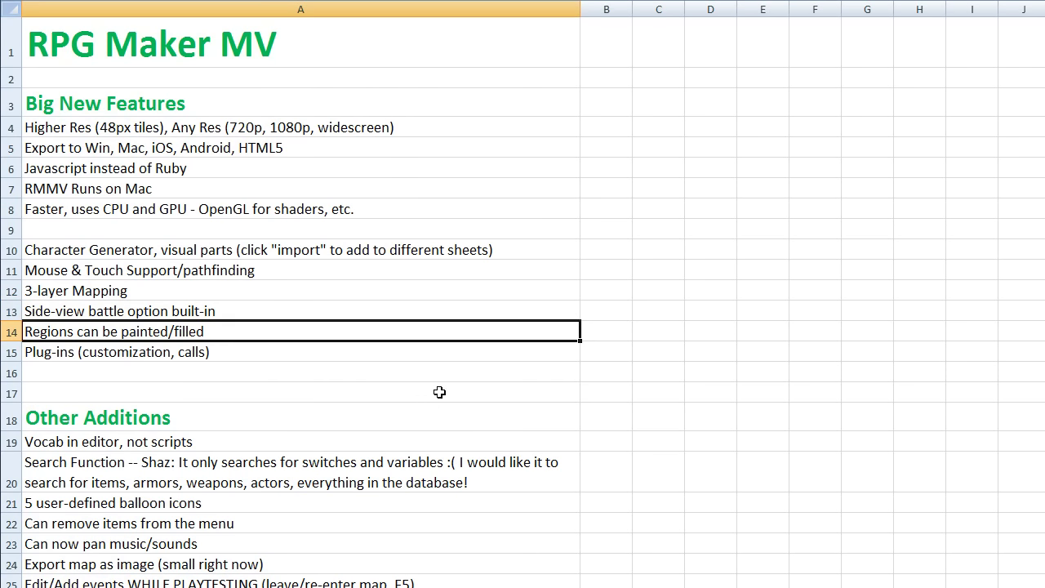
pyautogui.press('BackSpace')
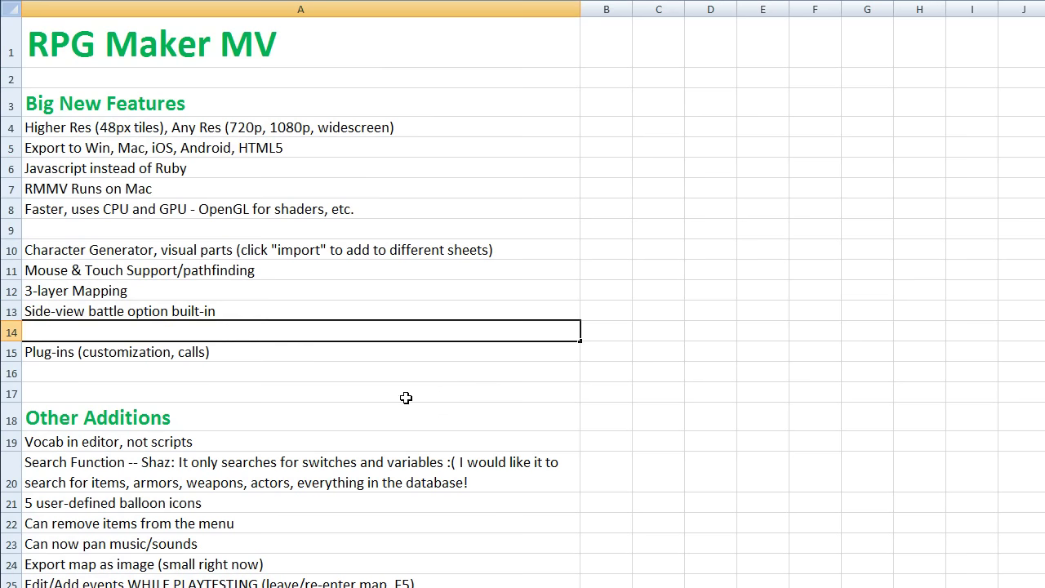
pyautogui.hotkey('ctrl', 'z')
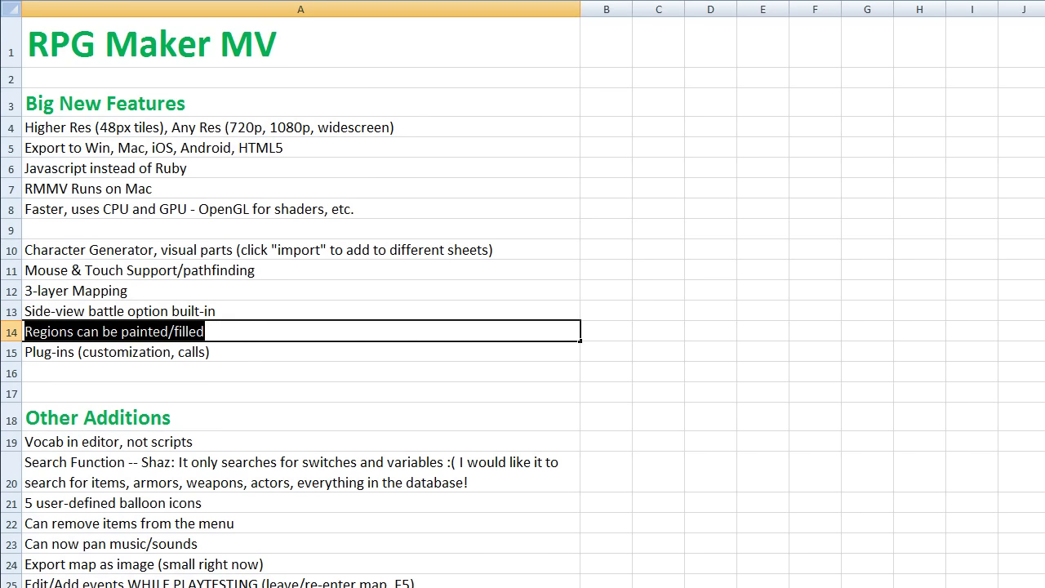
# Switch to the older RPG Maker editor, show its region mode, try the rectangle and fill tools, and pick region 4
pyautogui.hotkey('alt', 'Tab')
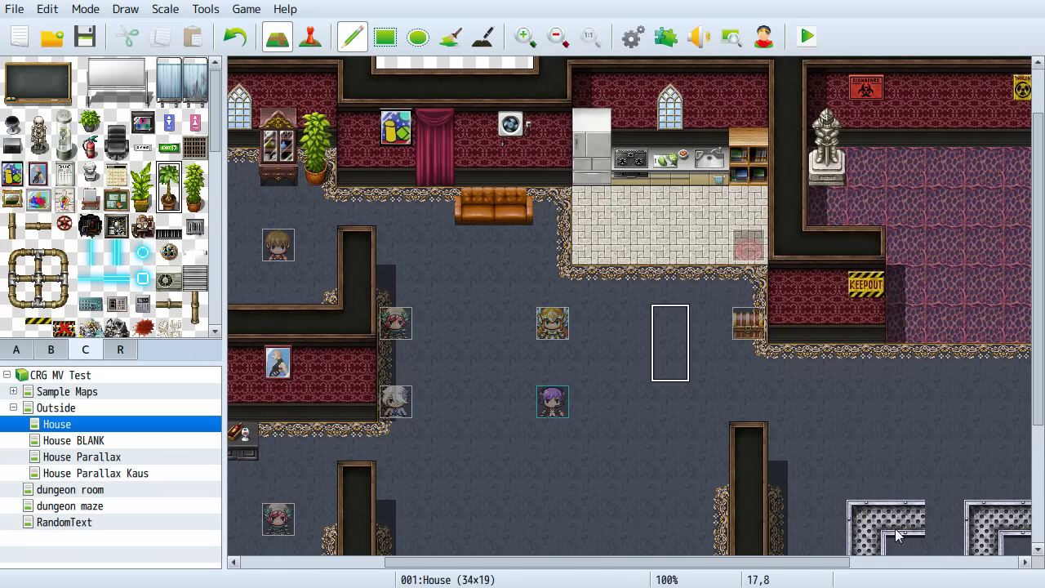
pyautogui.hotkey('alt', 'Tab')
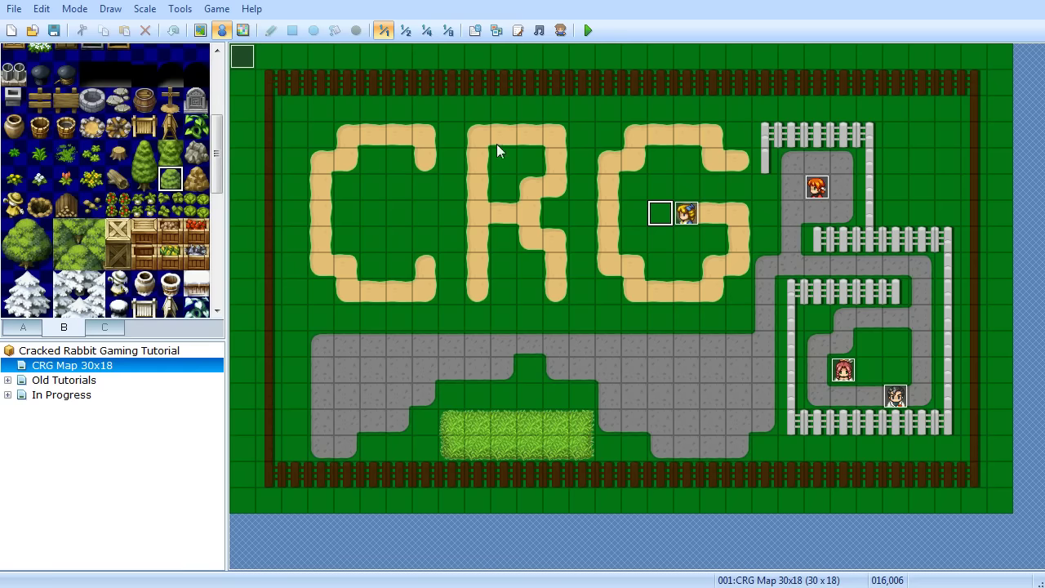
pyautogui.click(242, 30)
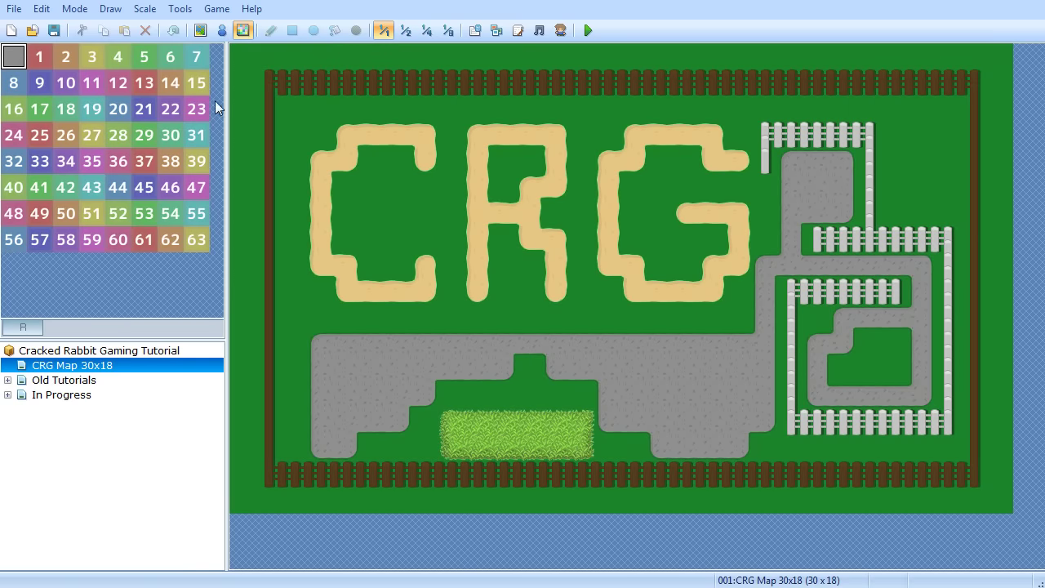
pyautogui.click(285, 31)
pyautogui.click(336, 31)
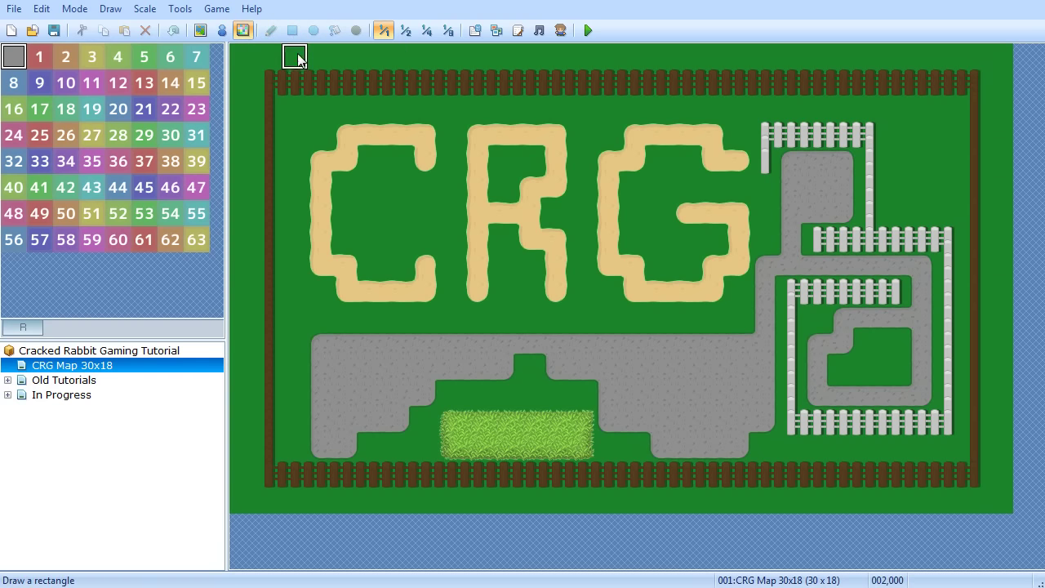
pyautogui.click(91, 83)
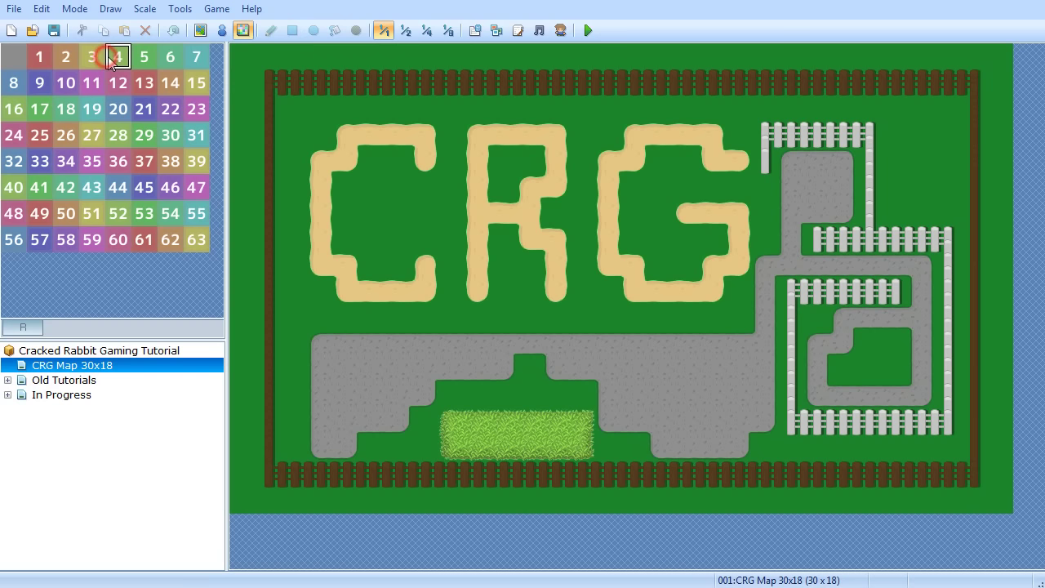
pyautogui.moveTo(473, 265)
pyautogui.mouseDown()
pyautogui.moveTo(434, 278)
pyautogui.moveTo(480, 294)
pyautogui.mouseUp()
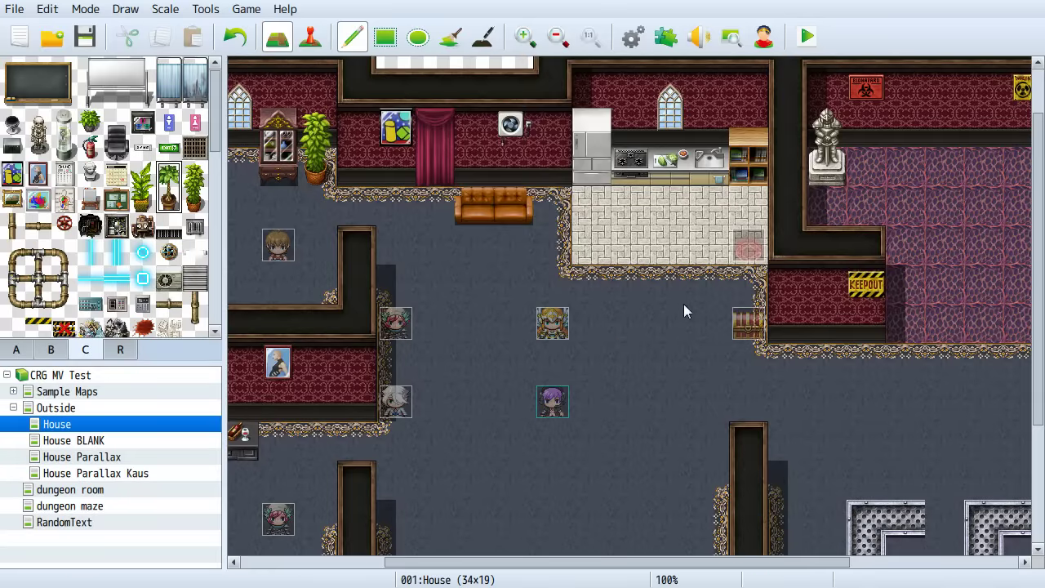
# Draw a large ellipse of region 36 across the main hall of MV's House map, and undo it
pyautogui.click(129, 348)
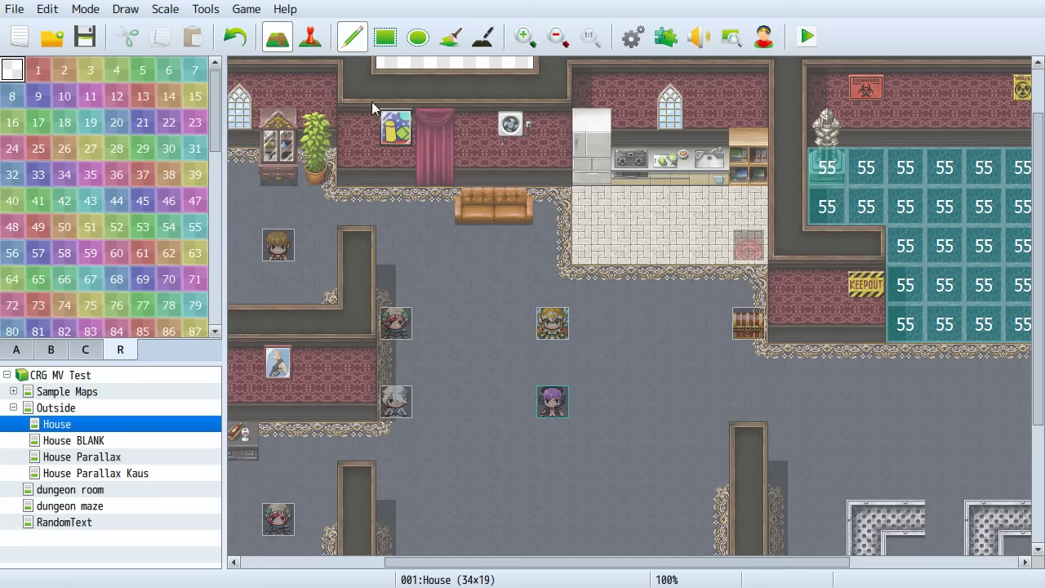
pyautogui.click(415, 39)
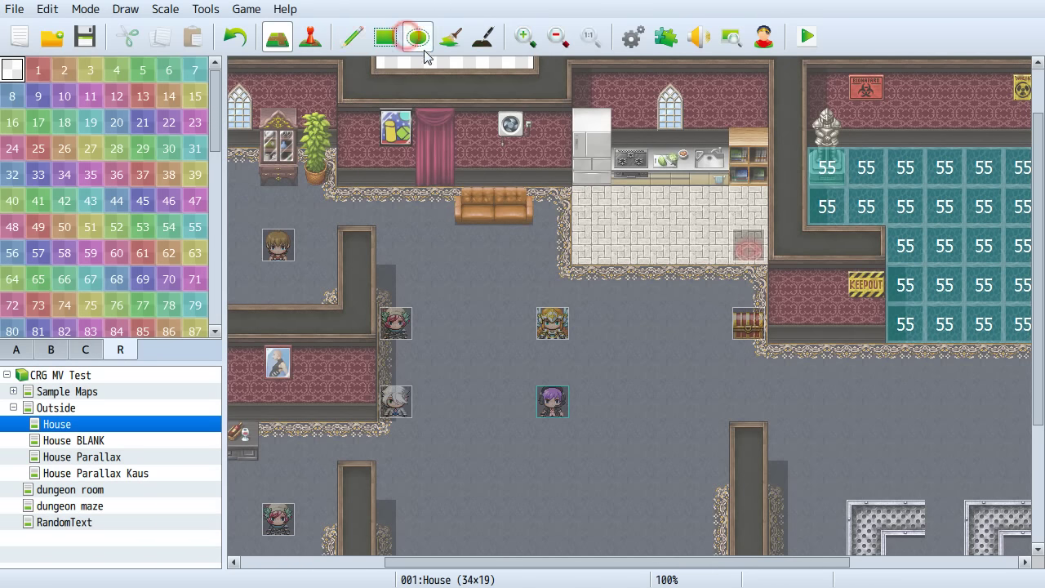
pyautogui.click(116, 174)
pyautogui.click(474, 245)
pyautogui.moveTo(658, 367); pyautogui.dragTo(920, 507)
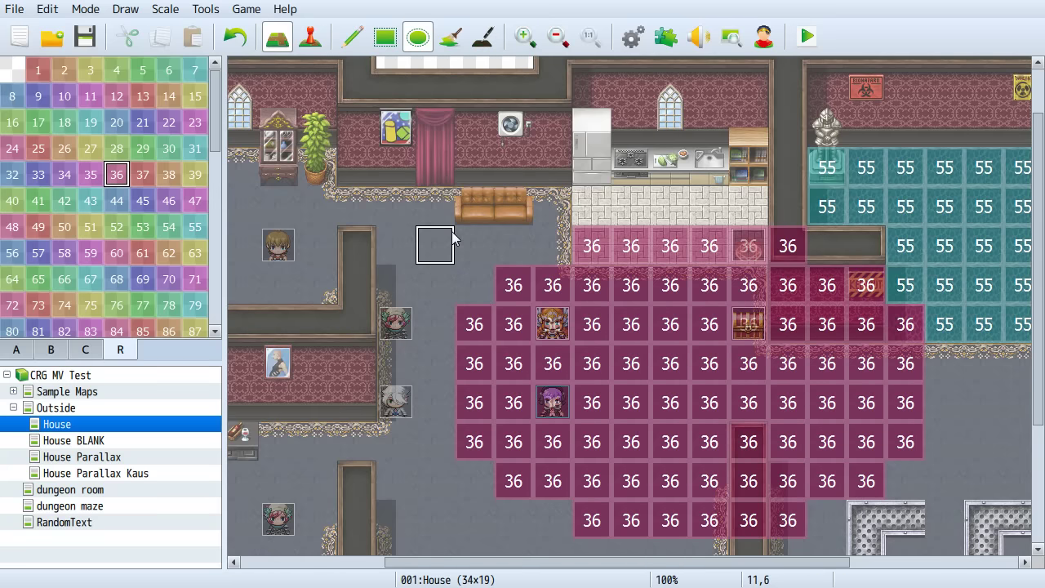
pyautogui.hotkey('ctrl', 'z')
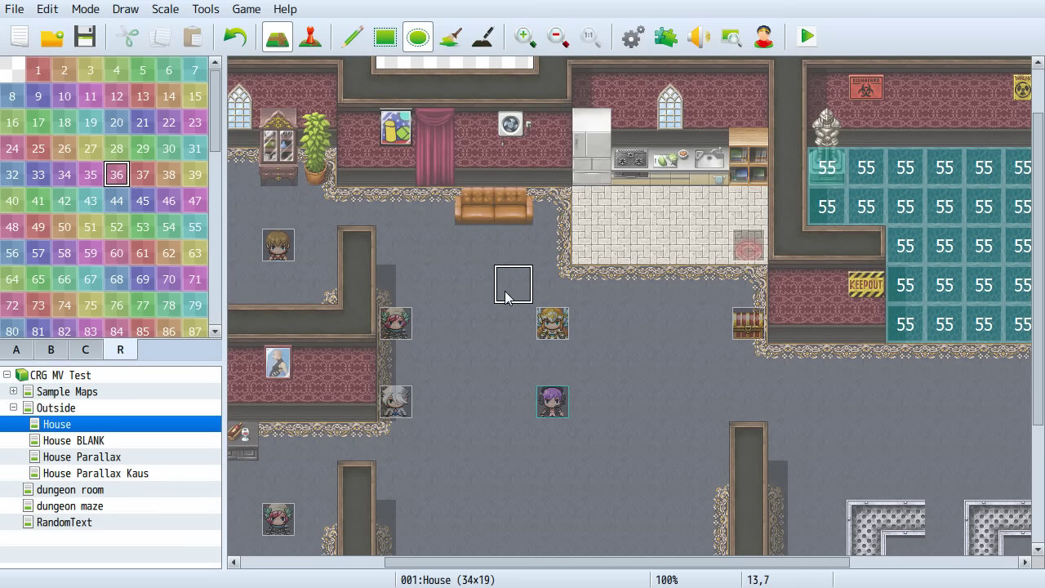
# Open the Outside map and examine the region 9 tiles bordering the street area
pyautogui.click(56, 407)
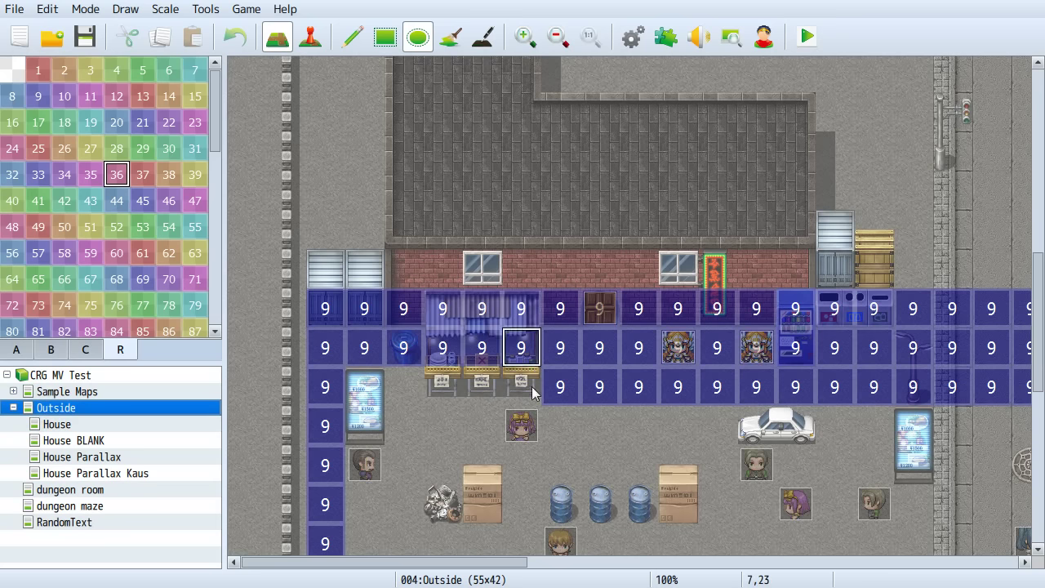
pyautogui.moveTo(1038, 333); pyautogui.dragTo(1038, 426)
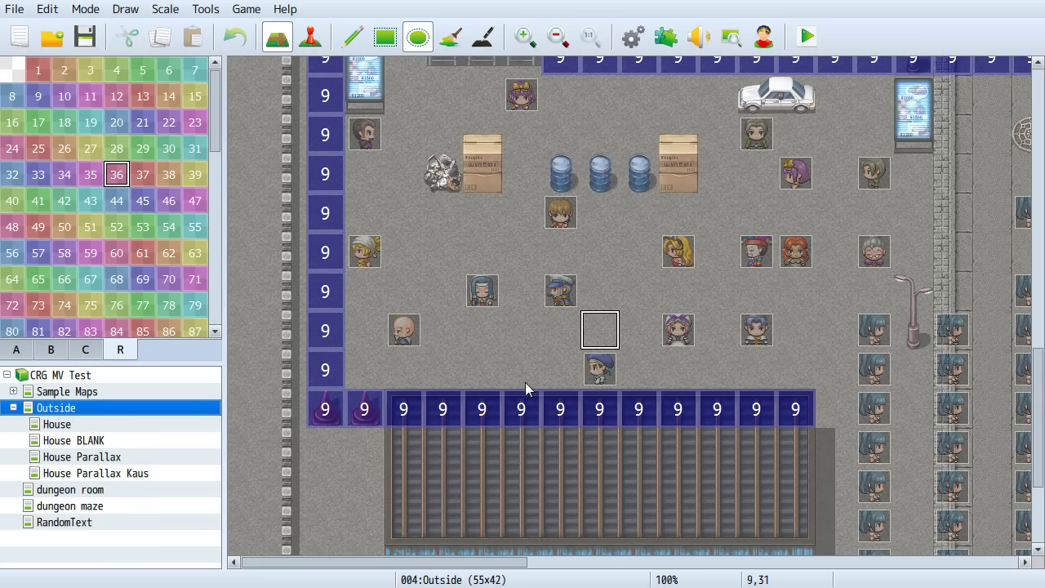
pyautogui.moveTo(1035, 384); pyautogui.dragTo(1035, 329)
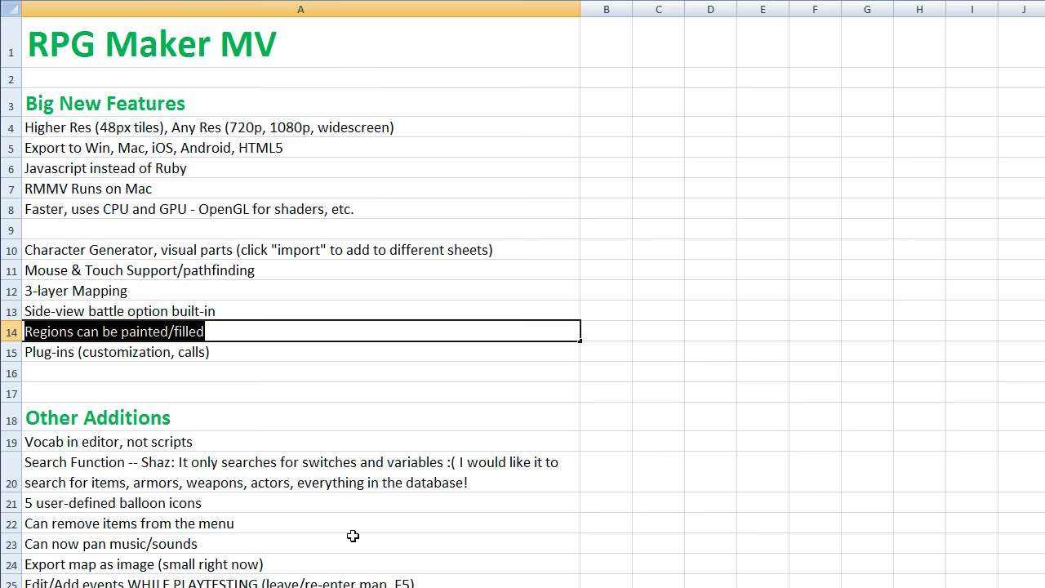
# Select the "Plug-ins (customization, calls)" entry in the feature list, and briefly view MV's Plugin Manager
pyautogui.click(231, 352)
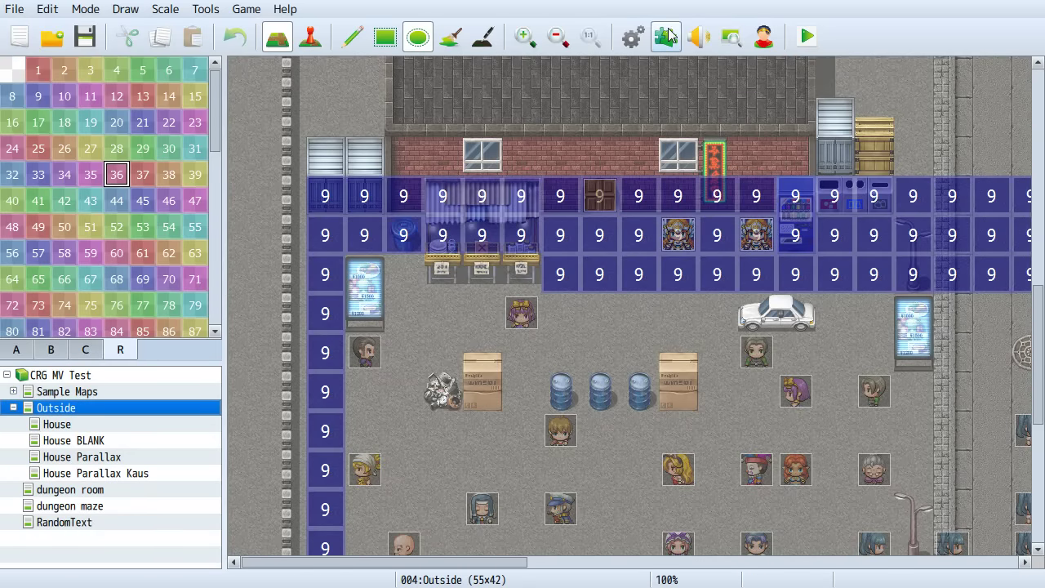
pyautogui.click(666, 38)
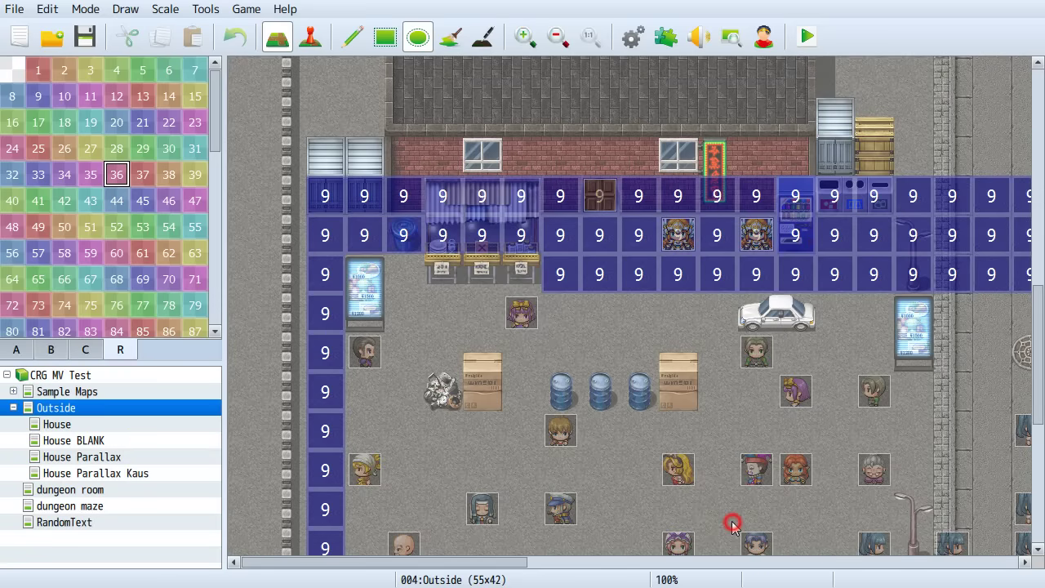
pyautogui.click(690, 518)
# Open the "person" event on the House map and show the third page of event commands for a new line
pyautogui.click(70, 423)
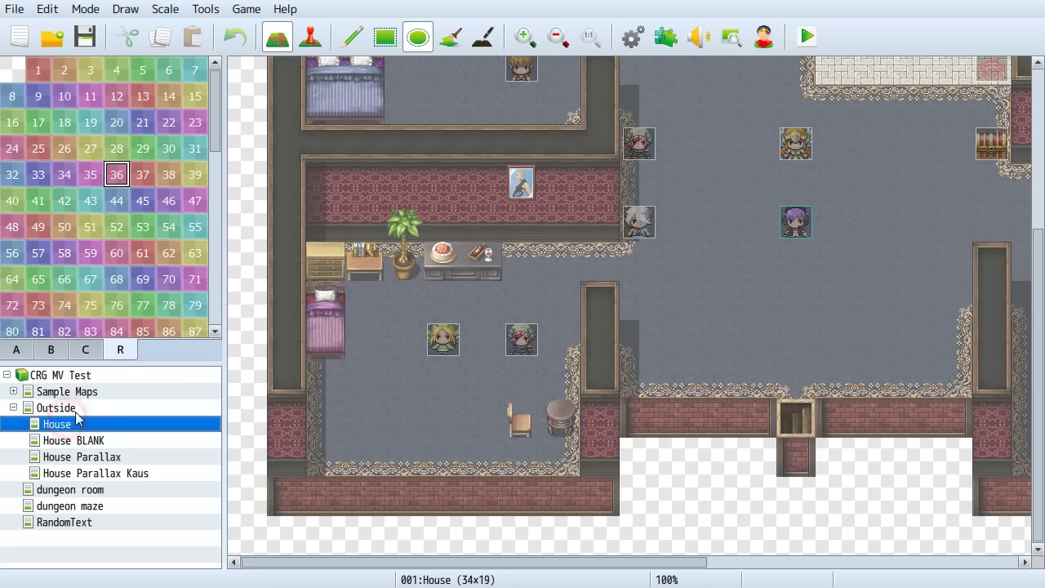
pyautogui.press('F6')
pyautogui.click(803, 142)
pyautogui.doubleClick(803, 142)
pyautogui.doubleClick(515, 155)
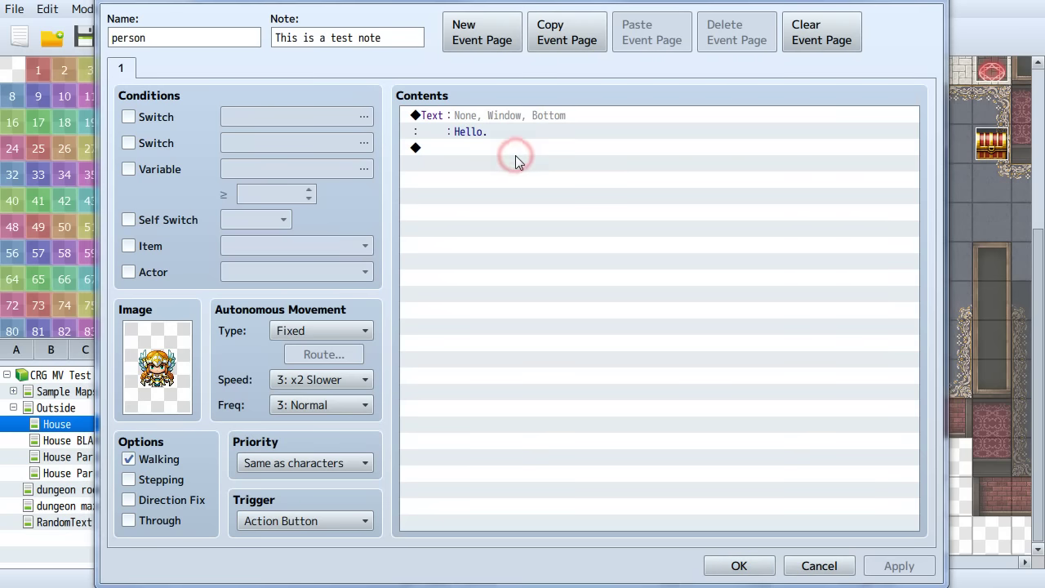
pyautogui.click(523, 71)
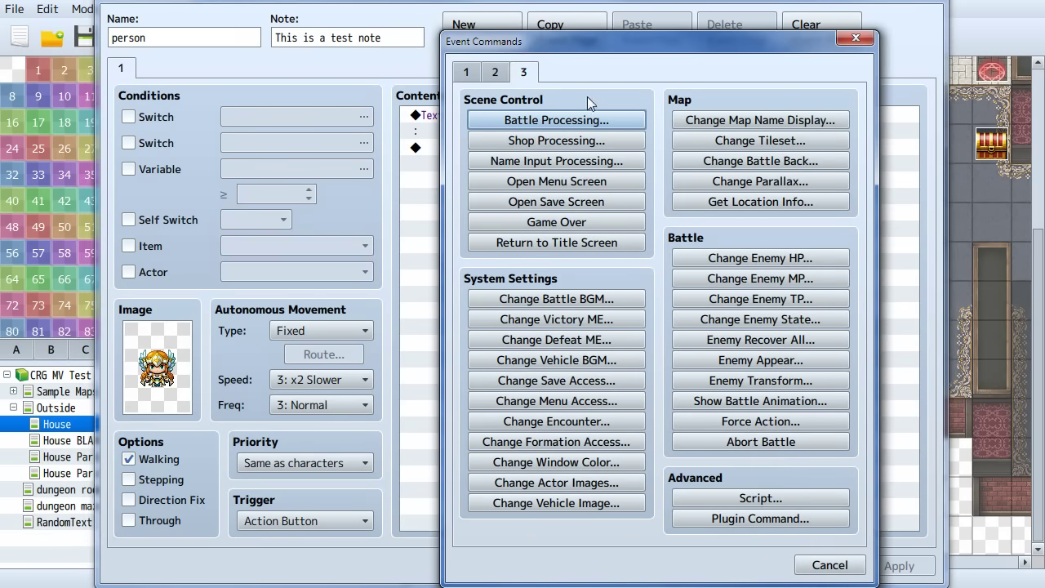
# View the Script and Plugin Command event commands, cancel both and close the event without changes
pyautogui.click(738, 499)
pyautogui.click(752, 430)
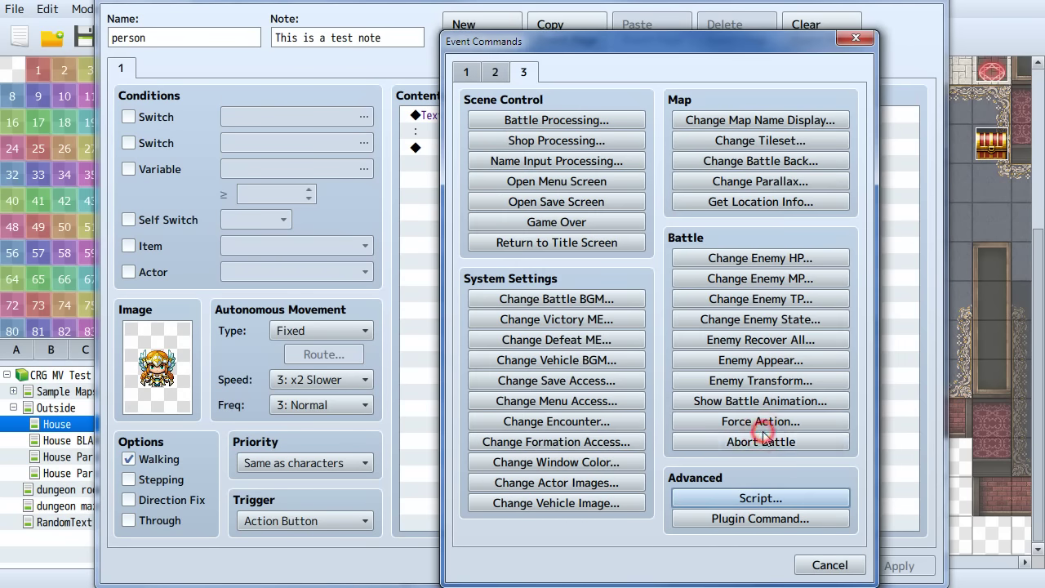
pyautogui.click(734, 518)
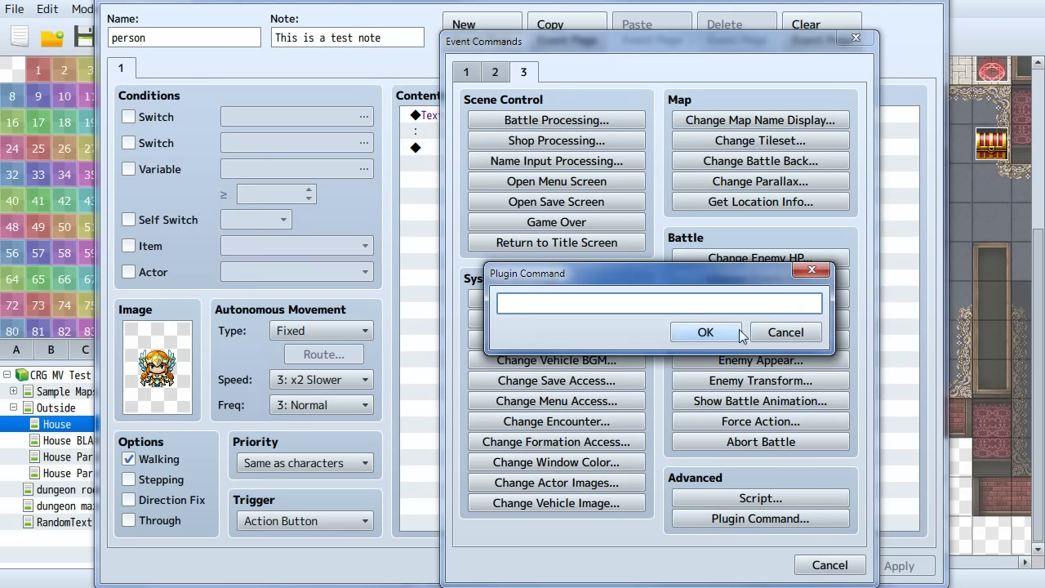
pyautogui.click(767, 332)
pyautogui.click(821, 564)
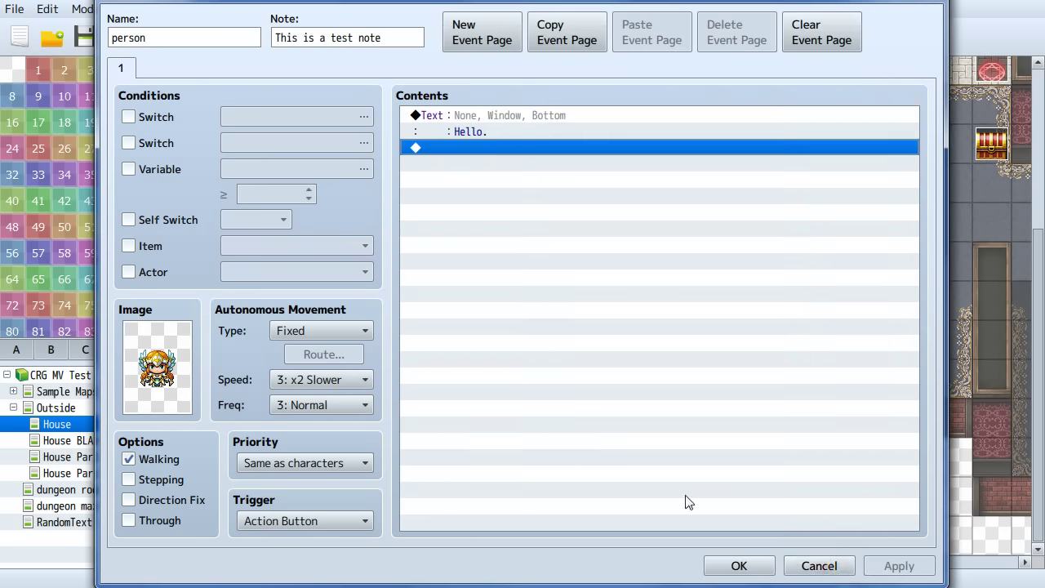
pyautogui.click(819, 565)
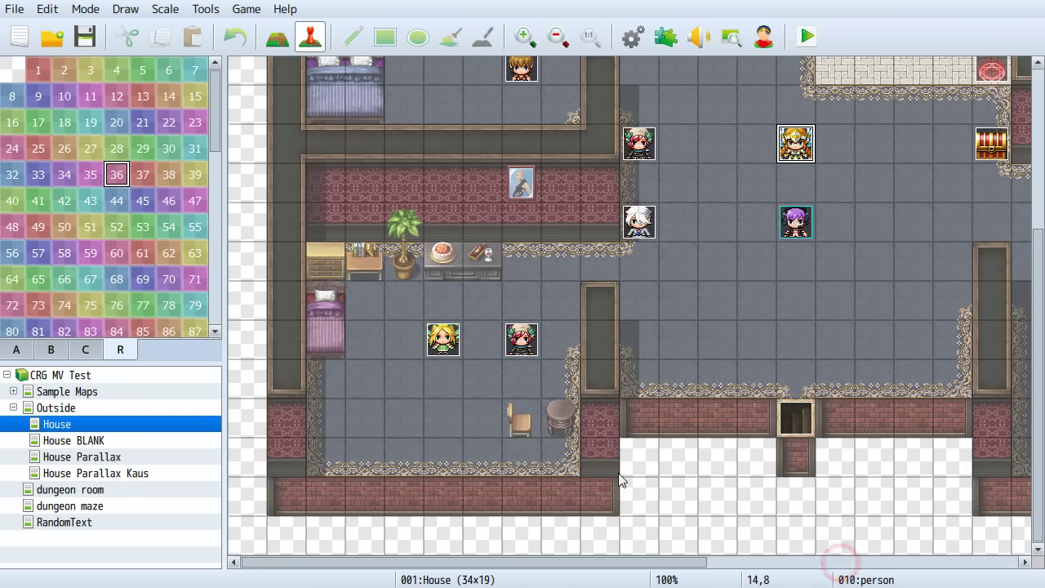
# Open the CRG_RandomText settings from the Plugin Manager, and view the script files in the project's plugins folder in Q-Dir
pyautogui.click(668, 36)
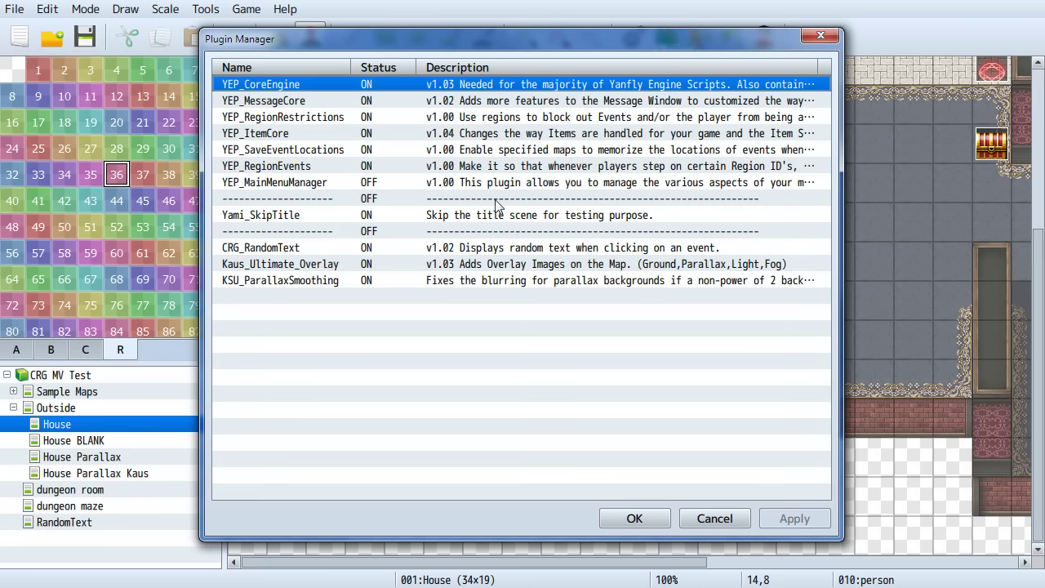
pyautogui.doubleClick(286, 247)
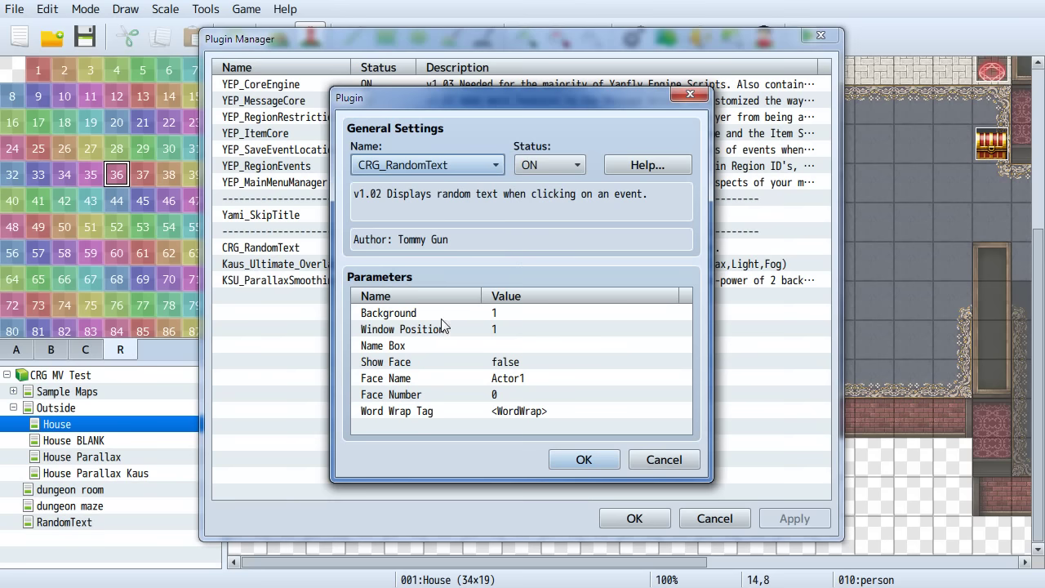
pyautogui.moveTo(418, 97); pyautogui.dragTo(431, 102)
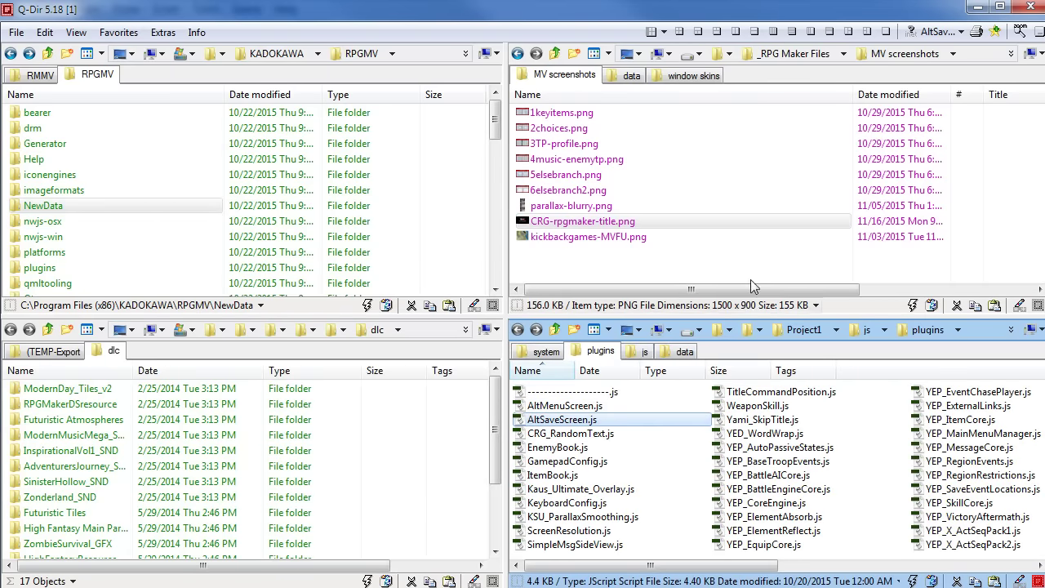
pyautogui.click(619, 472)
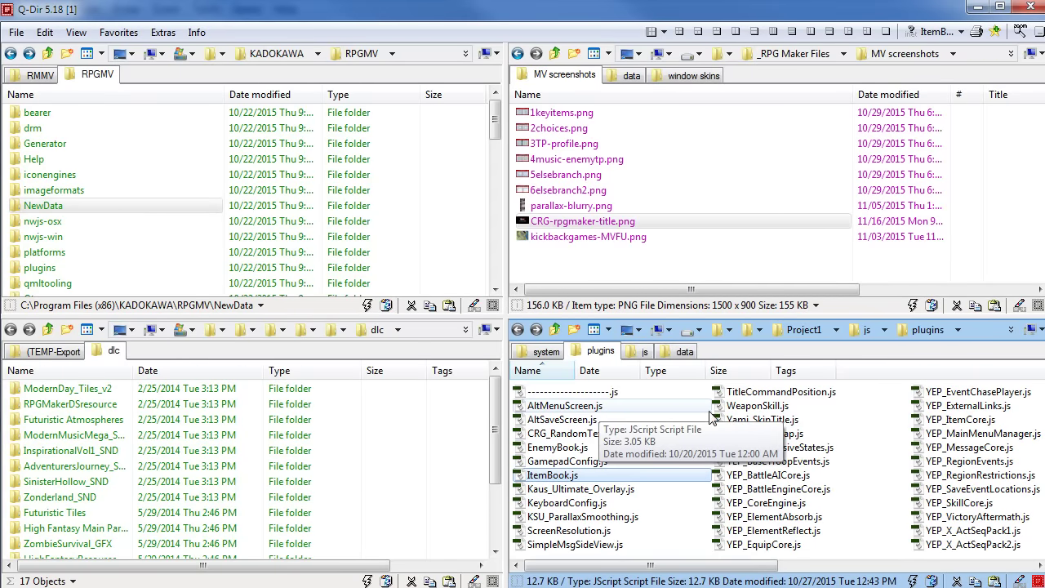
pyautogui.click(746, 477)
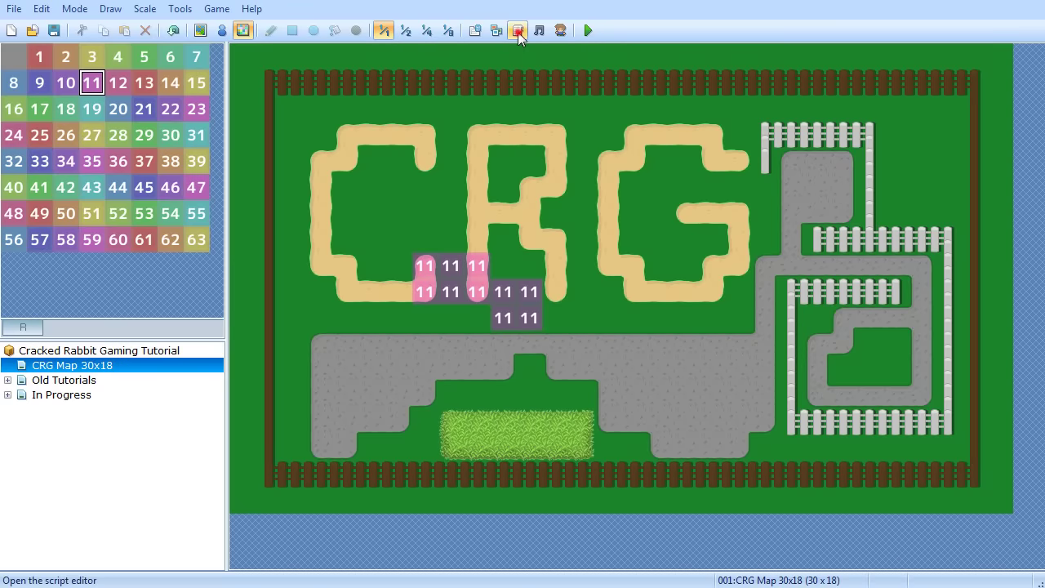
# In the older RPG Maker's Script Editor, view the Star Passability Bug Fix script and close the editor without changes
pyautogui.click(515, 31)
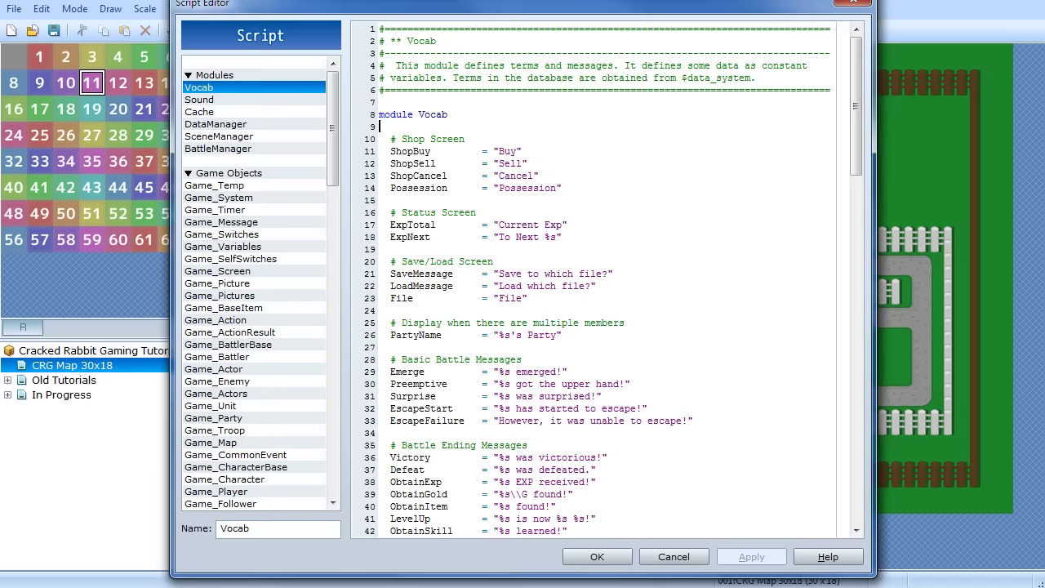
pyautogui.moveTo(332, 122); pyautogui.dragTo(340, 459)
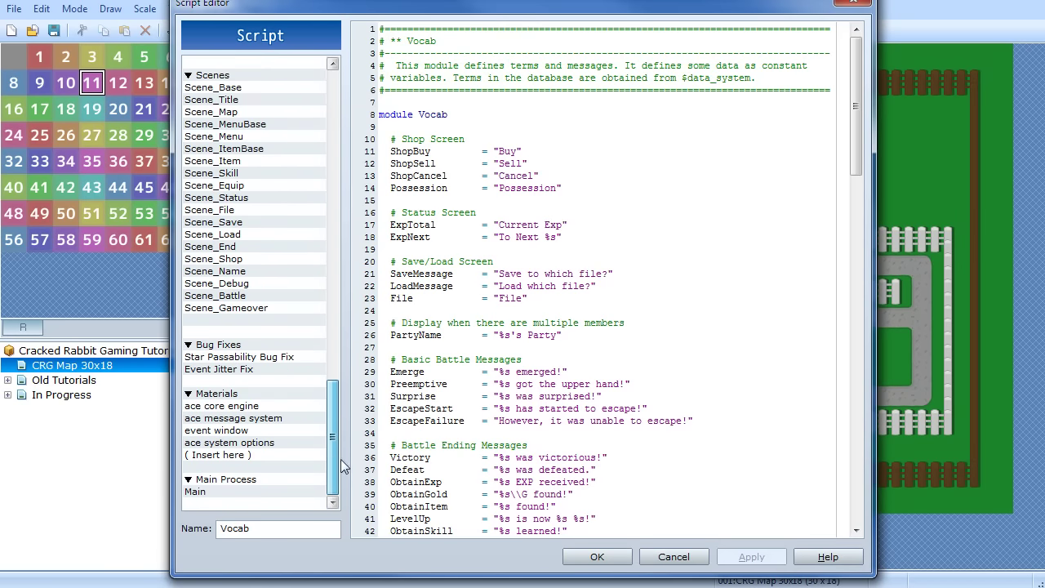
pyautogui.click(245, 382)
pyautogui.click(278, 359)
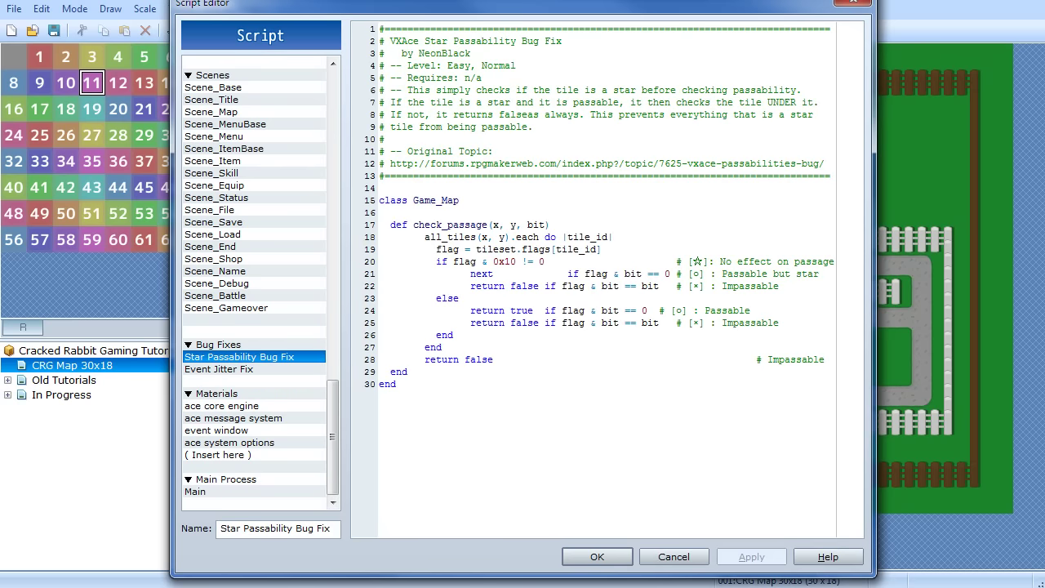
pyautogui.click(657, 555)
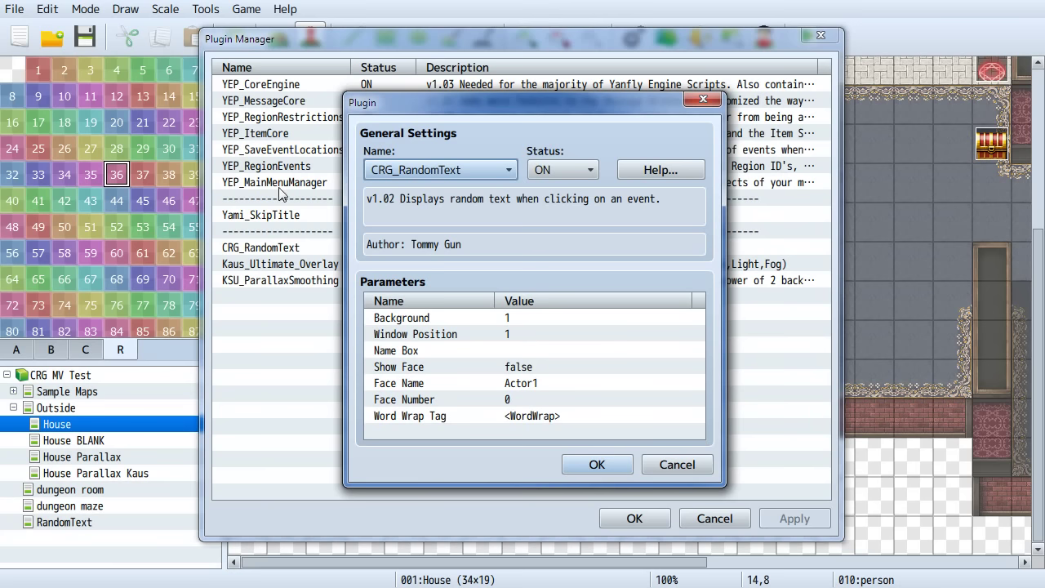
# View the Background, Window Position and Show Face parameters of the CRG_RandomText plugin in MV, cancelling each without changes
pyautogui.click(437, 317)
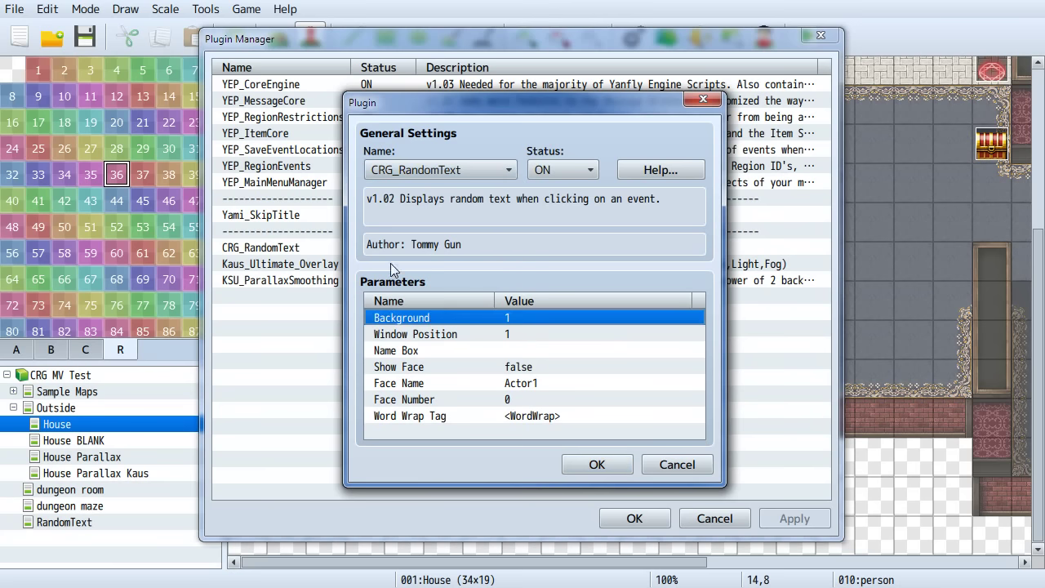
pyautogui.doubleClick(511, 318)
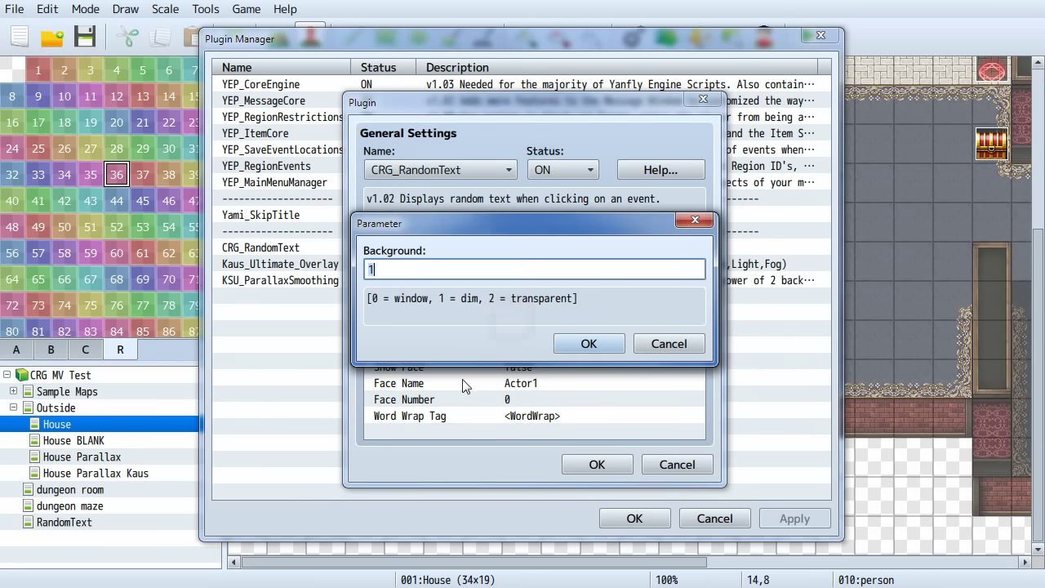
pyautogui.click(665, 343)
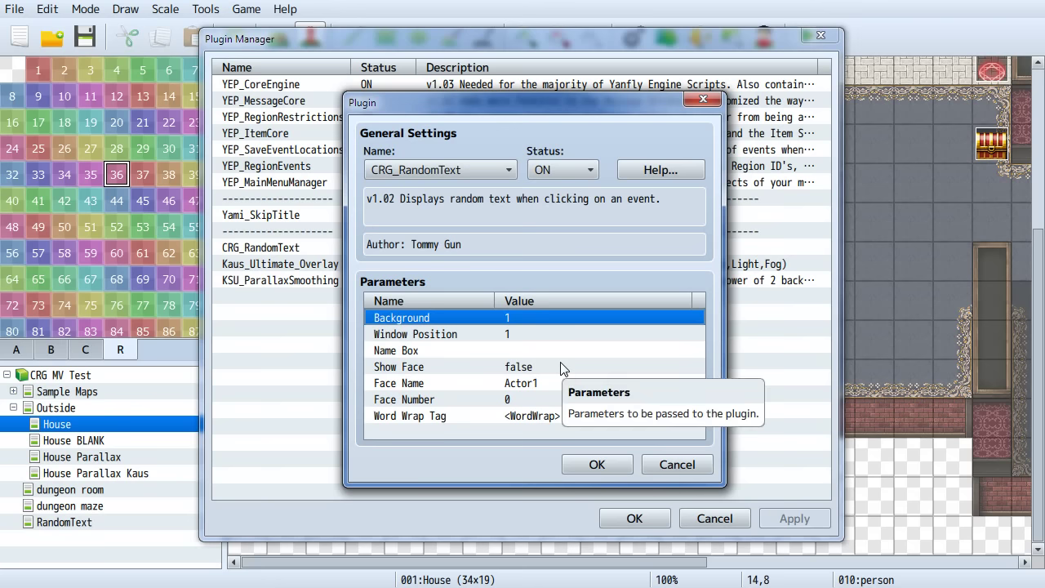
pyautogui.doubleClick(550, 335)
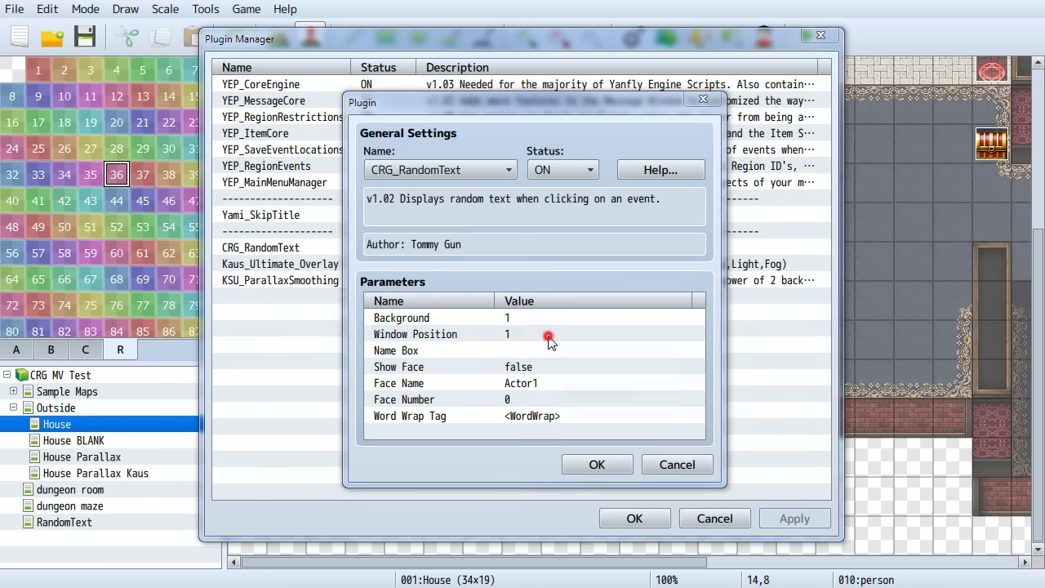
pyautogui.click(669, 344)
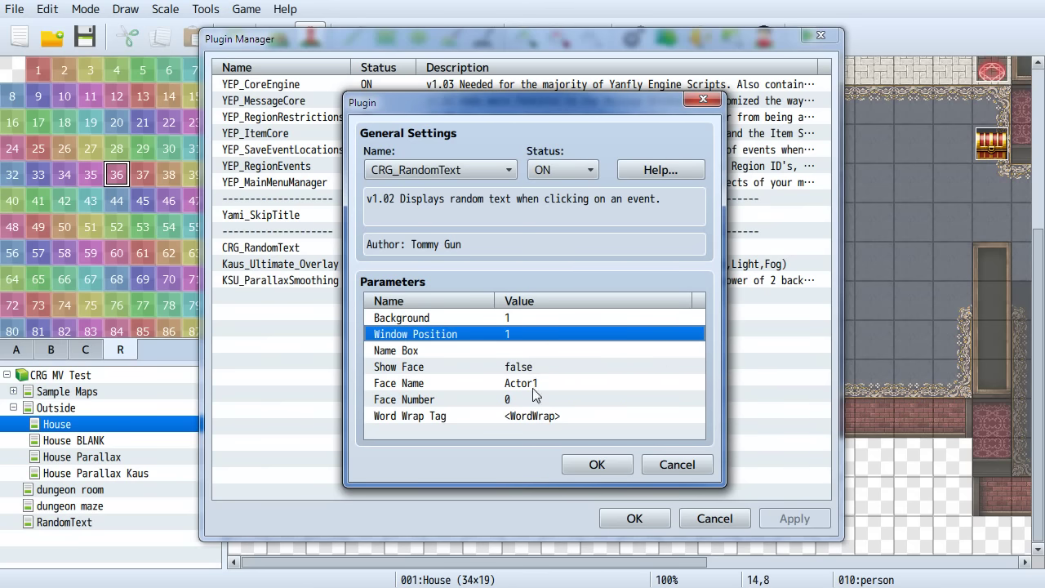
pyautogui.doubleClick(520, 366)
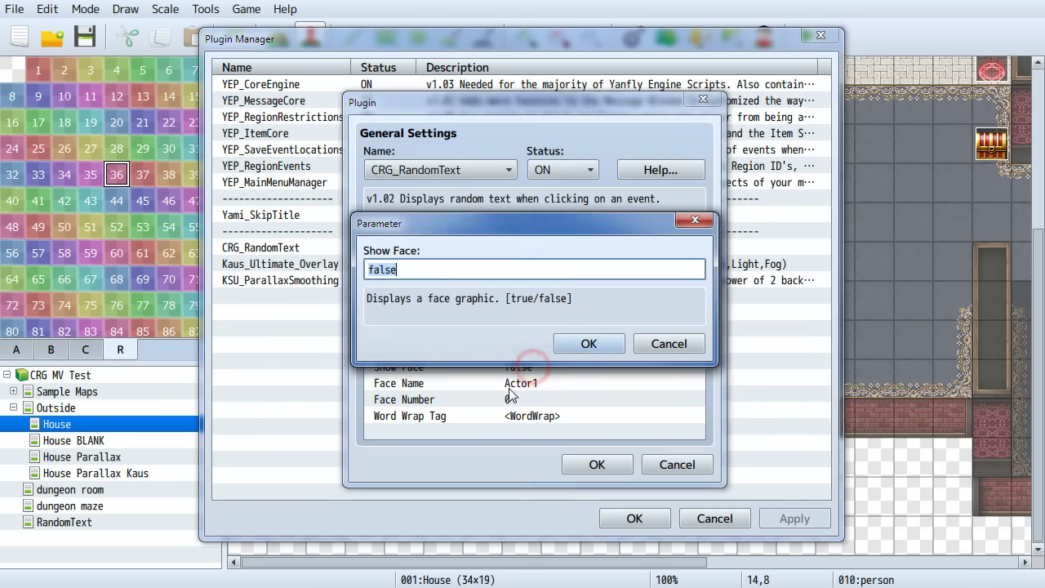
pyautogui.click(639, 351)
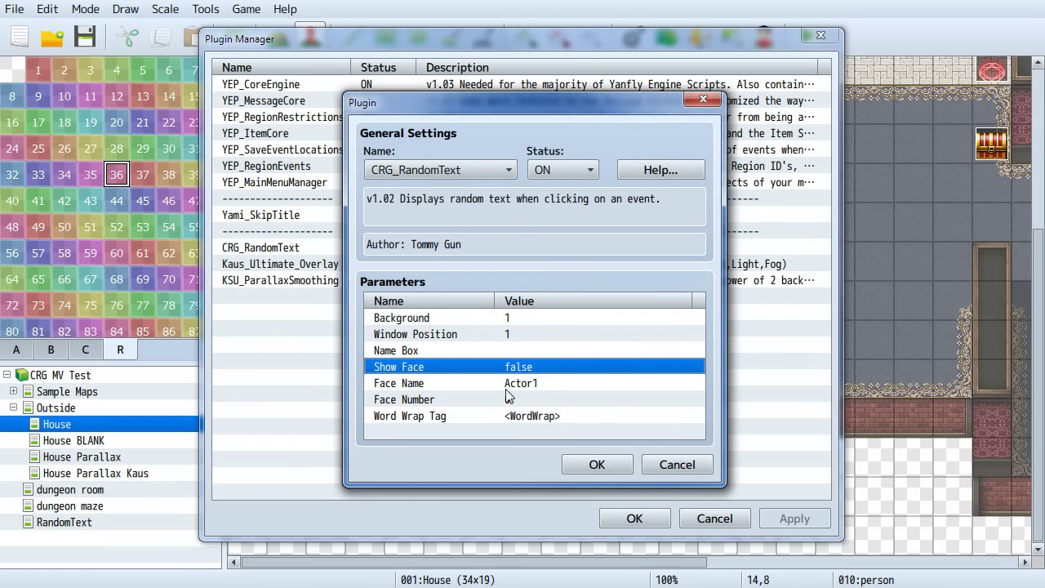
# View the CRG_RandomText plugin's Status choices, Help text and Name list, and close its settings without changes
pyautogui.click(576, 172)
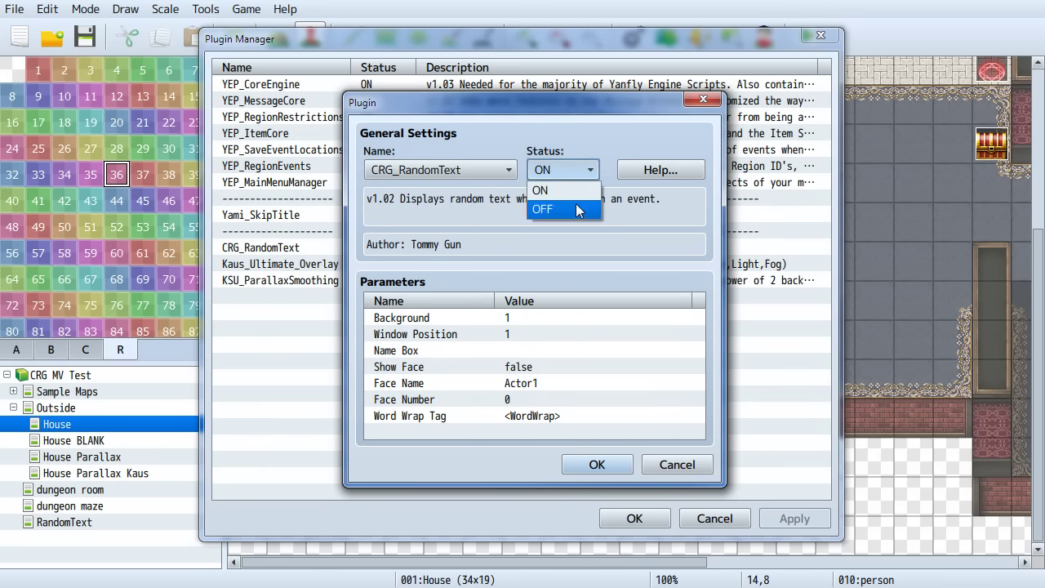
pyautogui.click(580, 139)
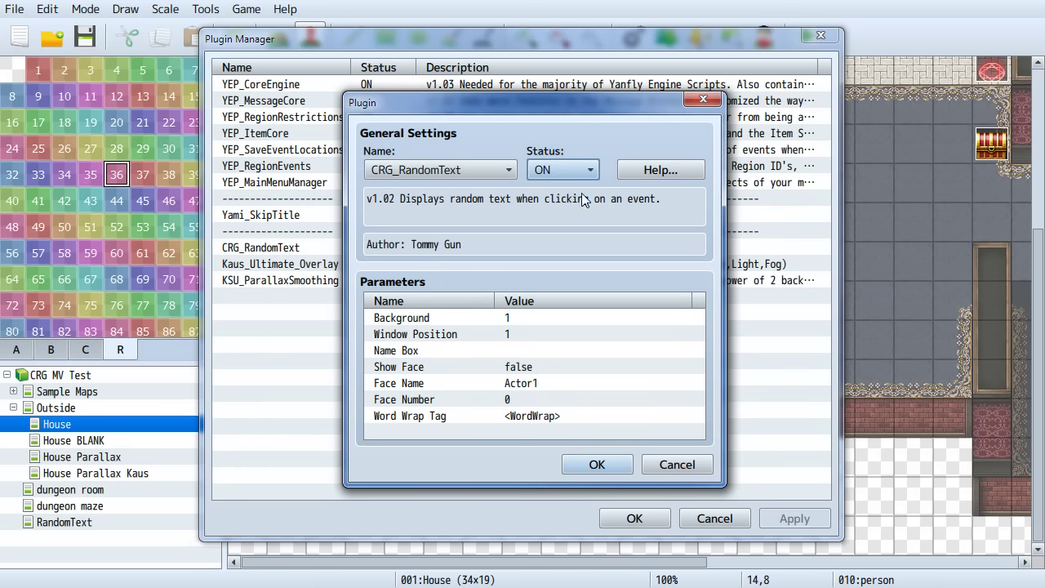
pyautogui.click(656, 170)
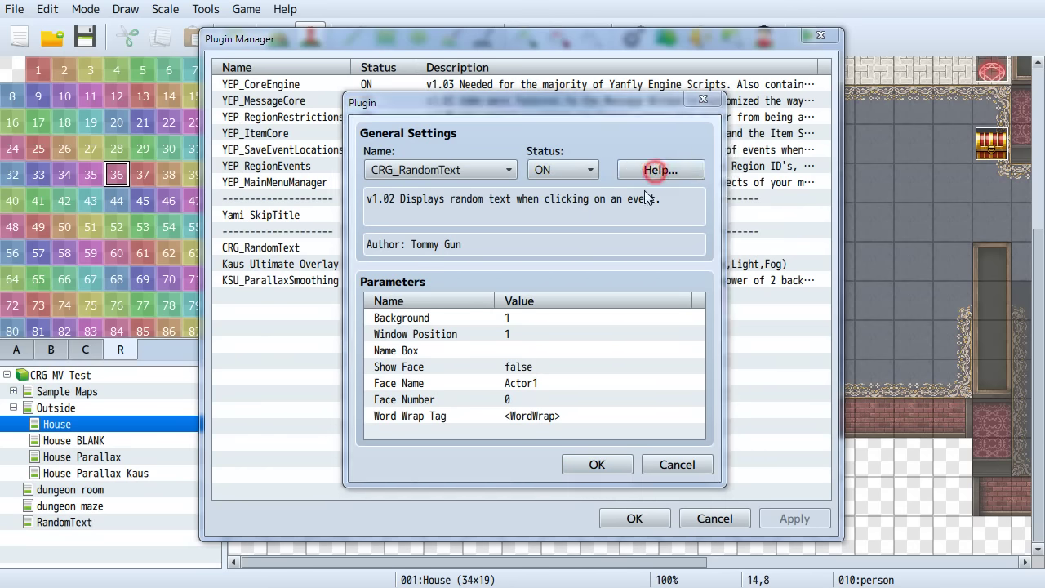
pyautogui.moveTo(755, 185); pyautogui.dragTo(754, 149)
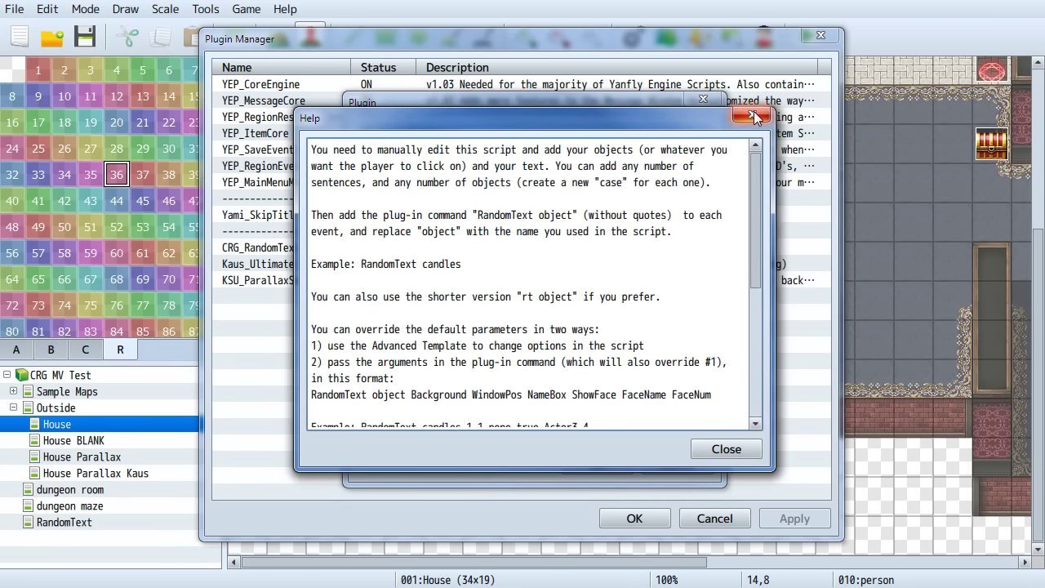
pyautogui.click(751, 115)
pyautogui.click(494, 171)
pyautogui.click(523, 122)
pyautogui.click(656, 465)
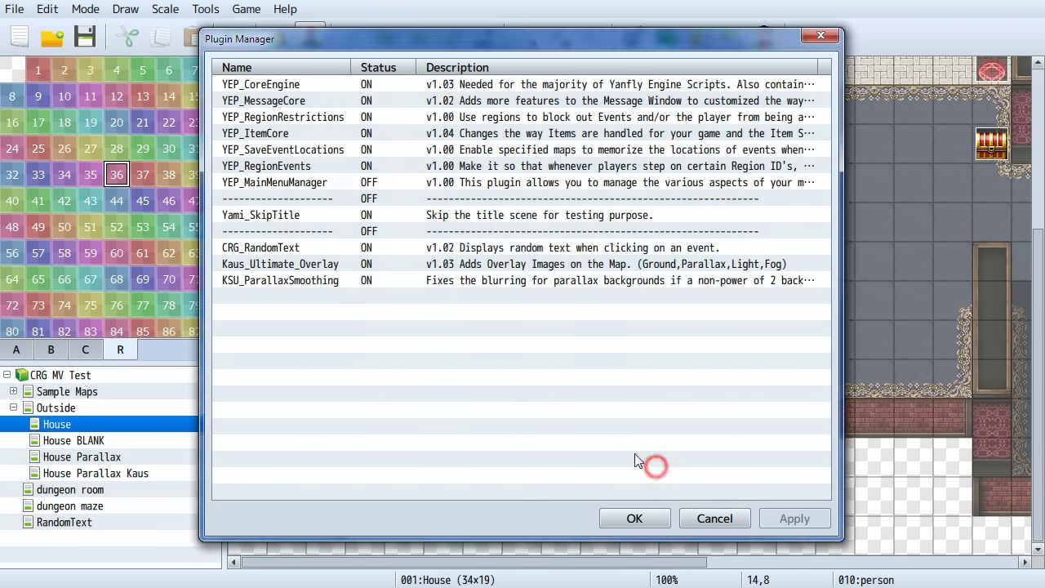
# Select the plugins from Yami_SkipTitle to KSU_ParallaxSmoothing, show the commands available for them, and dismiss these without choosing one
pyautogui.click(294, 214)
pyautogui.keyDown('shift'); pyautogui.click(296, 280); pyautogui.keyUp('shift')
pyautogui.rightClick(306, 240)
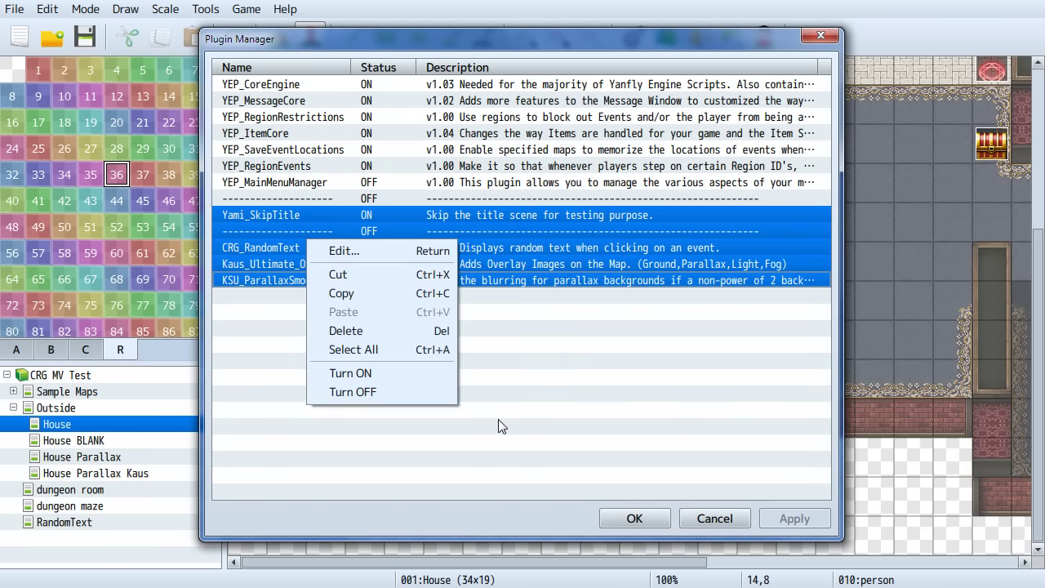
pyautogui.click(579, 365)
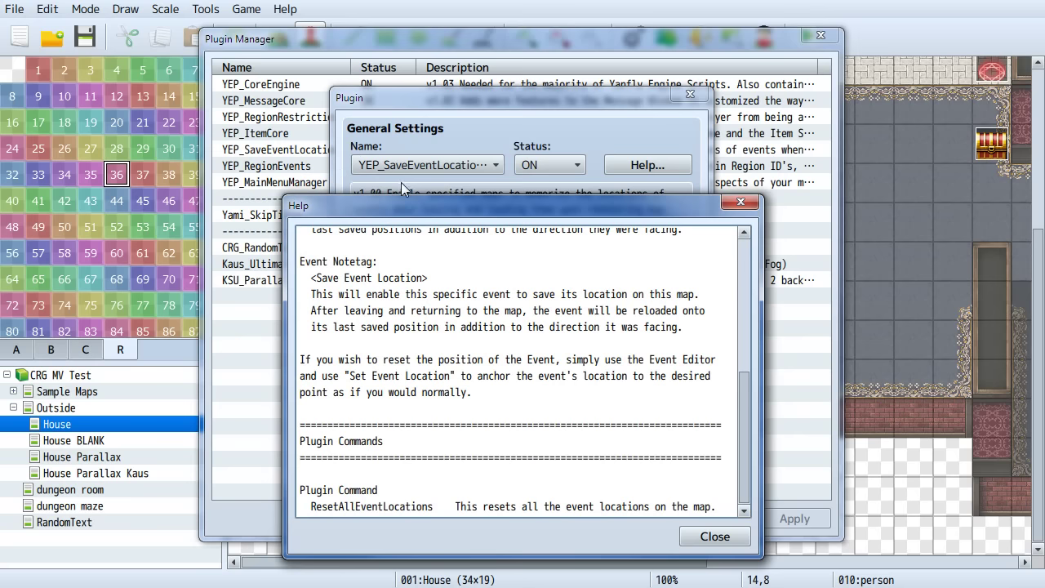
# Read the plugin command section in the YEP_SaveEventLocations help, and close the help and the plugin settings
pyautogui.moveTo(411, 203); pyautogui.dragTo(411, 105)
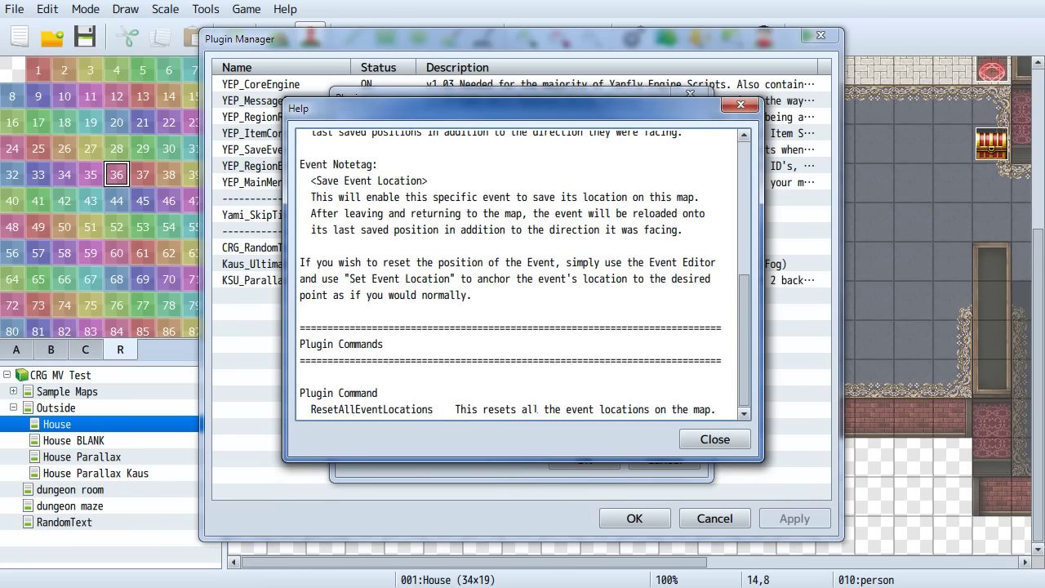
pyautogui.click(714, 439)
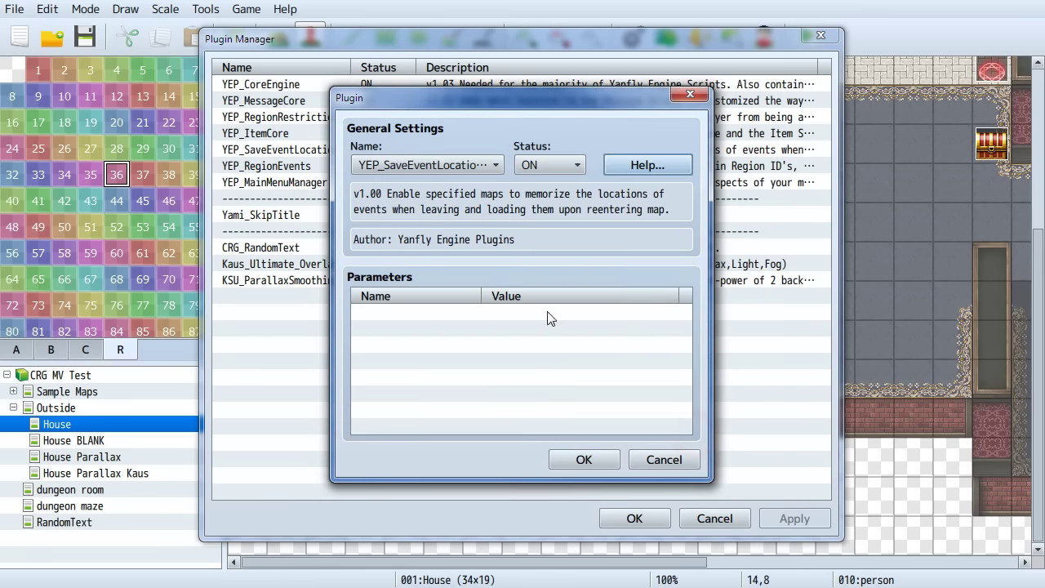
pyautogui.click(661, 459)
# Review the "RandomText candles" example in the CRG_RandomText help, and close the Plugin Manager without changes
pyautogui.doubleClick(282, 248)
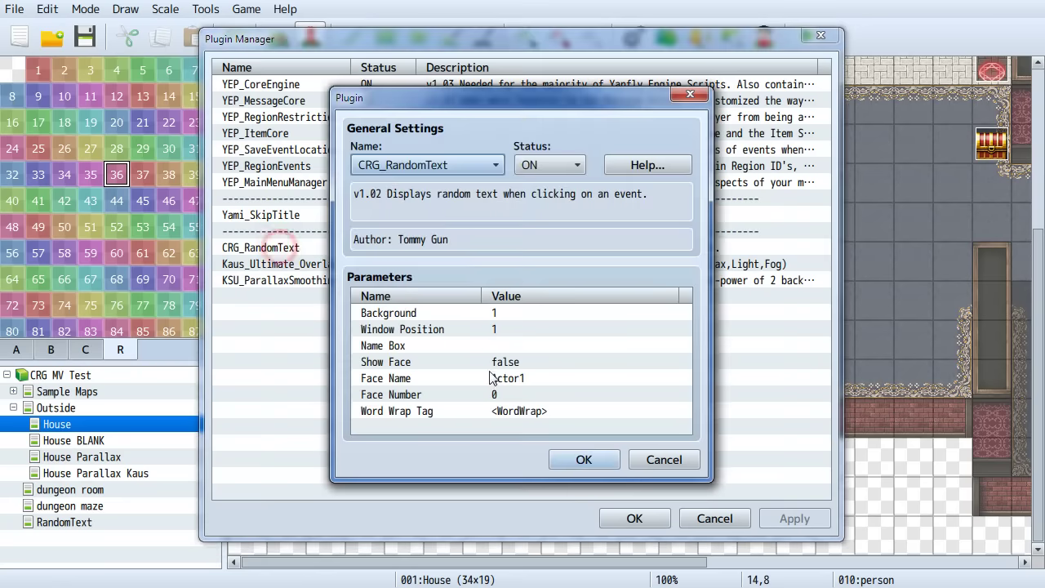
pyautogui.click(625, 164)
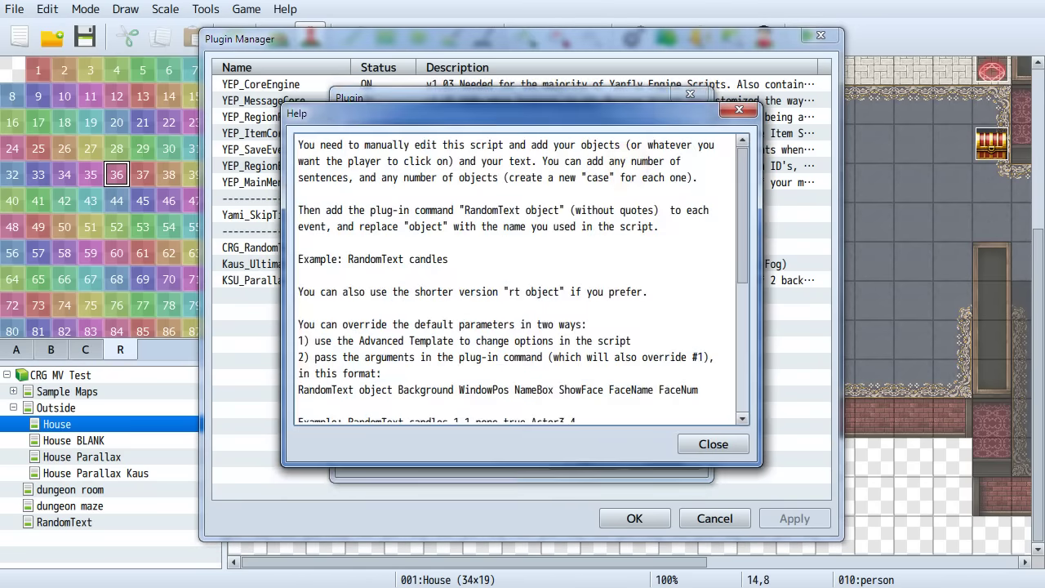
pyautogui.click(353, 259)
pyautogui.click(725, 446)
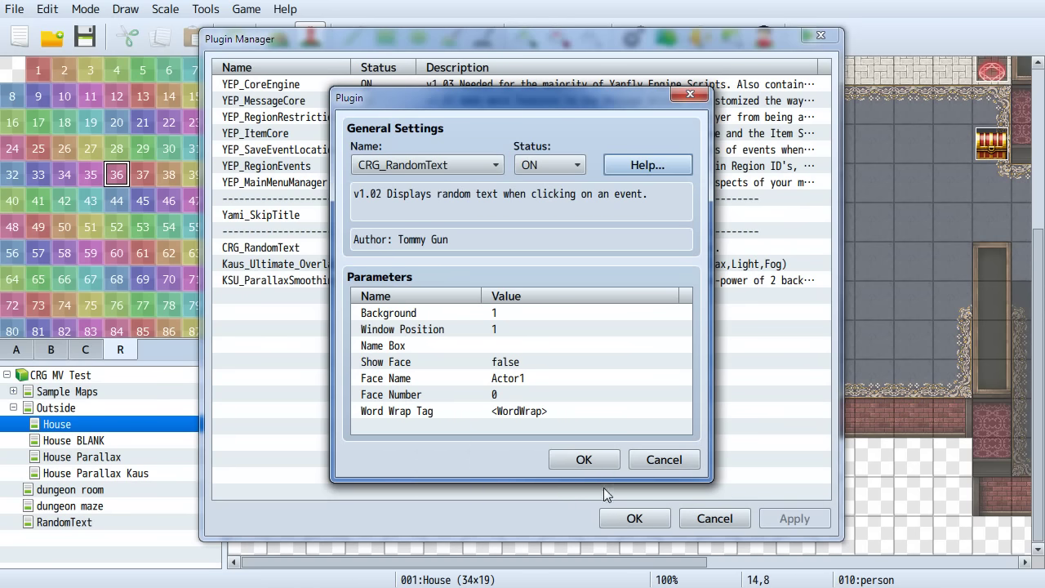
pyautogui.click(663, 460)
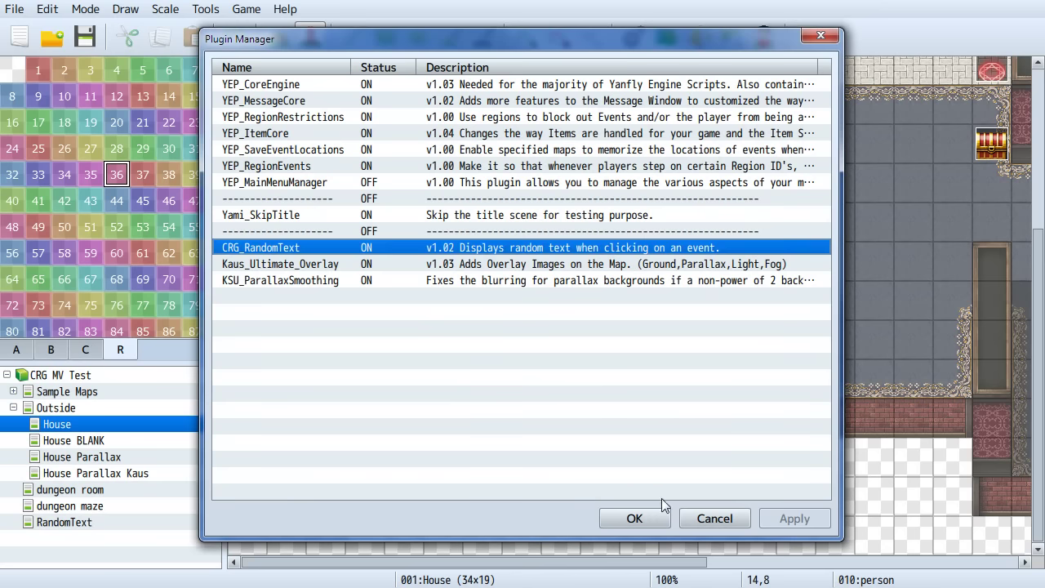
pyautogui.click(698, 519)
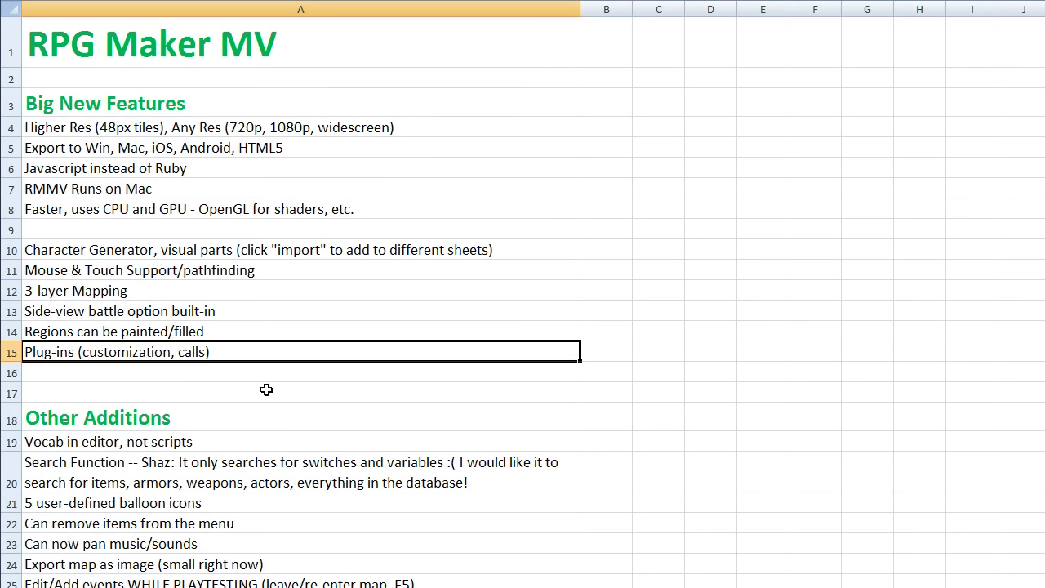
# Move to the "Vocab in editor, not scripts" entry in the feature list, and open the Vocab script in the older RPG Maker
pyautogui.scroll(-3, 309, 355)
pyautogui.click(215, 219)
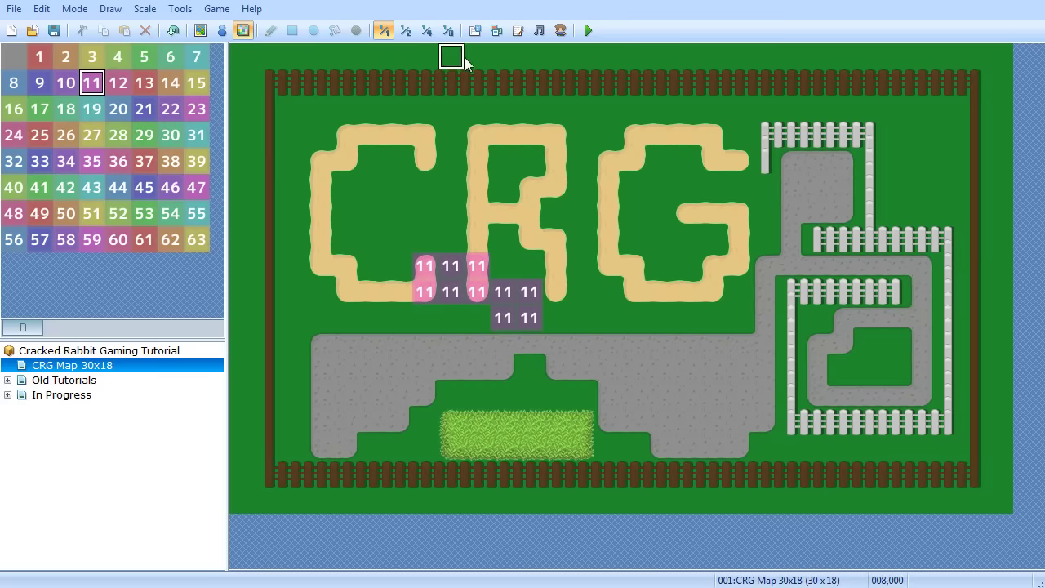
pyautogui.click(517, 31)
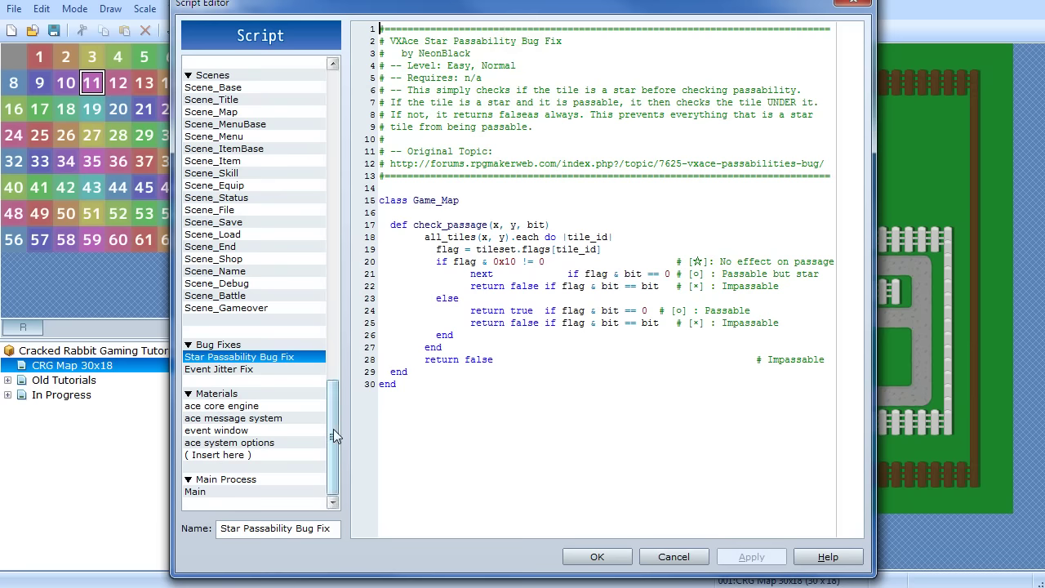
pyautogui.moveTo(333, 431); pyautogui.dragTo(349, 75)
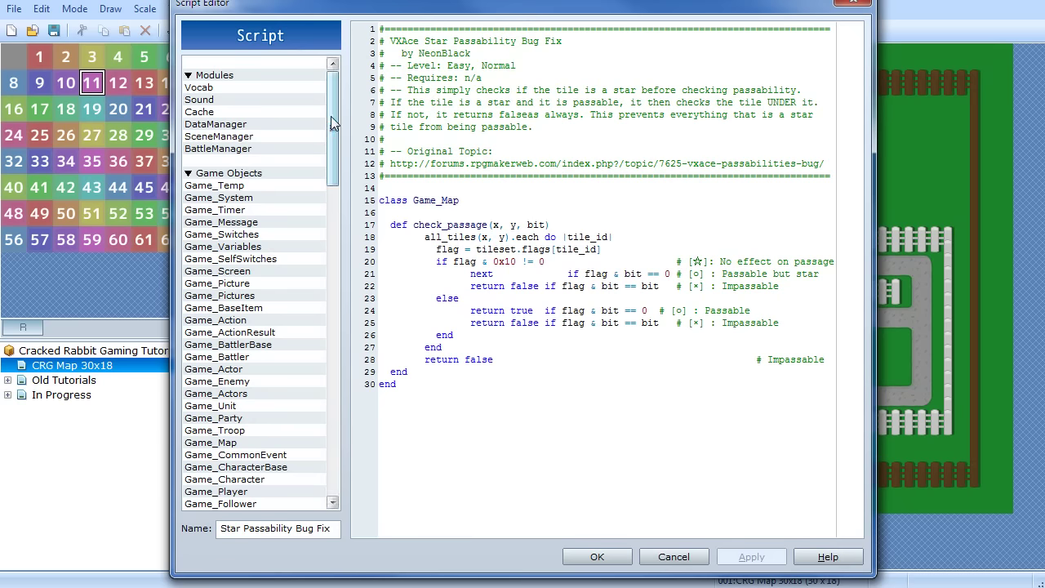
pyautogui.click(200, 88)
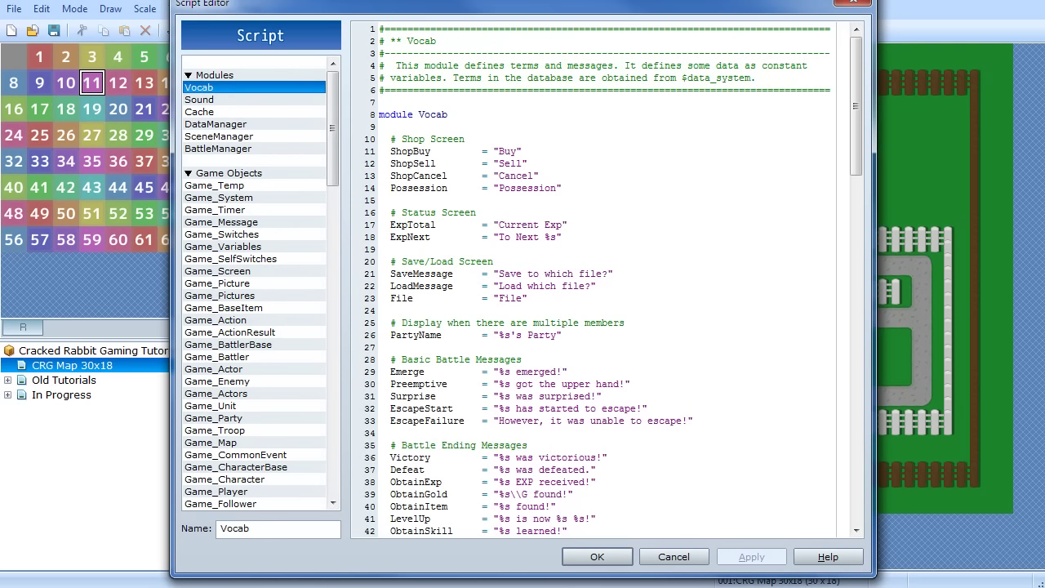
# Point out the Status Screen terms ExpTotal and ExpNext in the Vocab script
pyautogui.moveTo(514, 209); pyautogui.dragTo(551, 236)
pyautogui.click(583, 265)
pyautogui.click(572, 236)
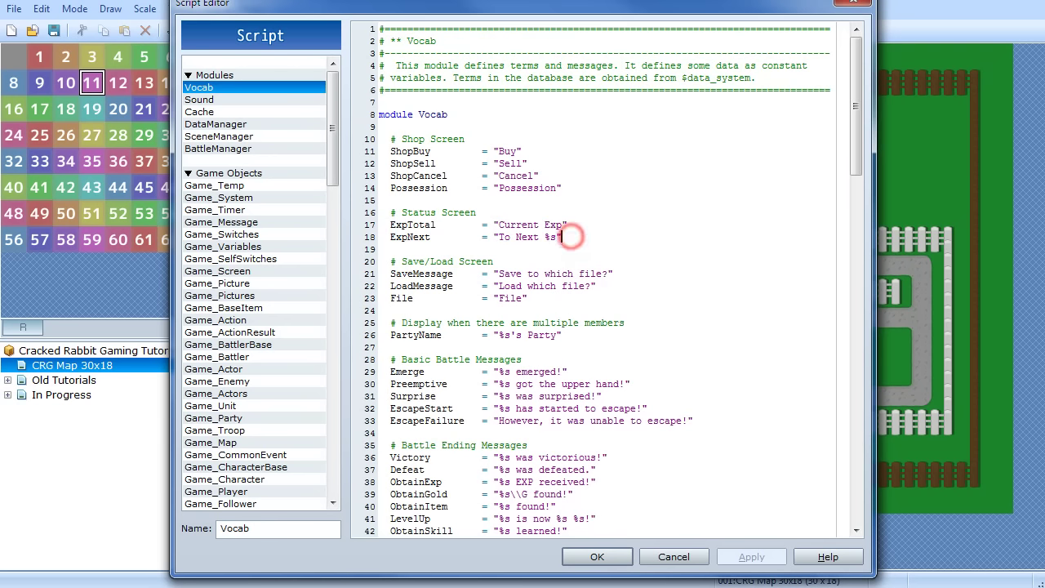
# Read through the Vocab script from the status terms down to the Equip Type definition, and close the Script Editor without changes
pyautogui.click(563, 236)
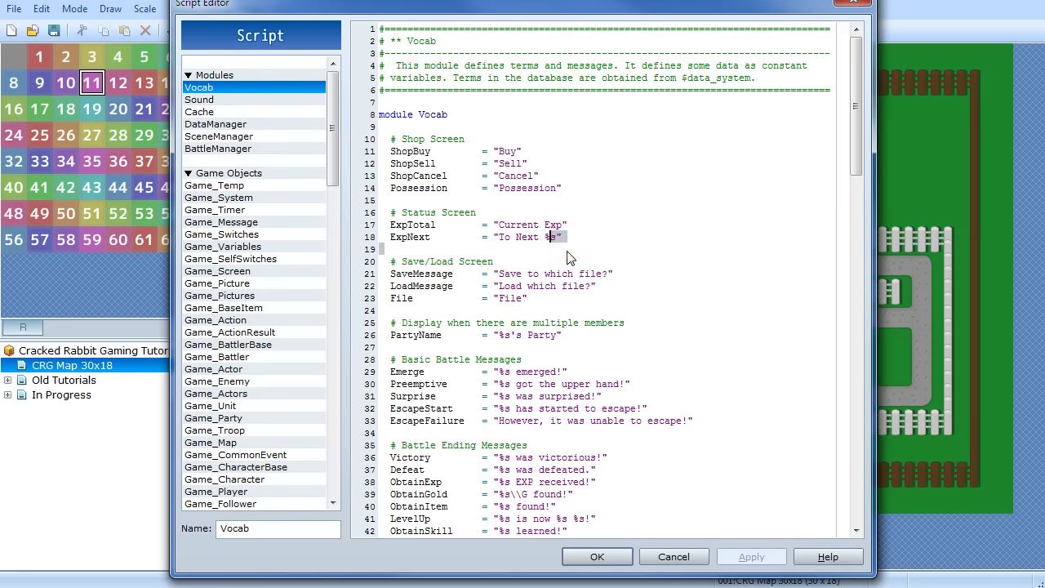
pyautogui.click(567, 225)
pyautogui.click(512, 273)
pyautogui.scroll(-10, 510, 274)
pyautogui.scroll(-3, 507, 274)
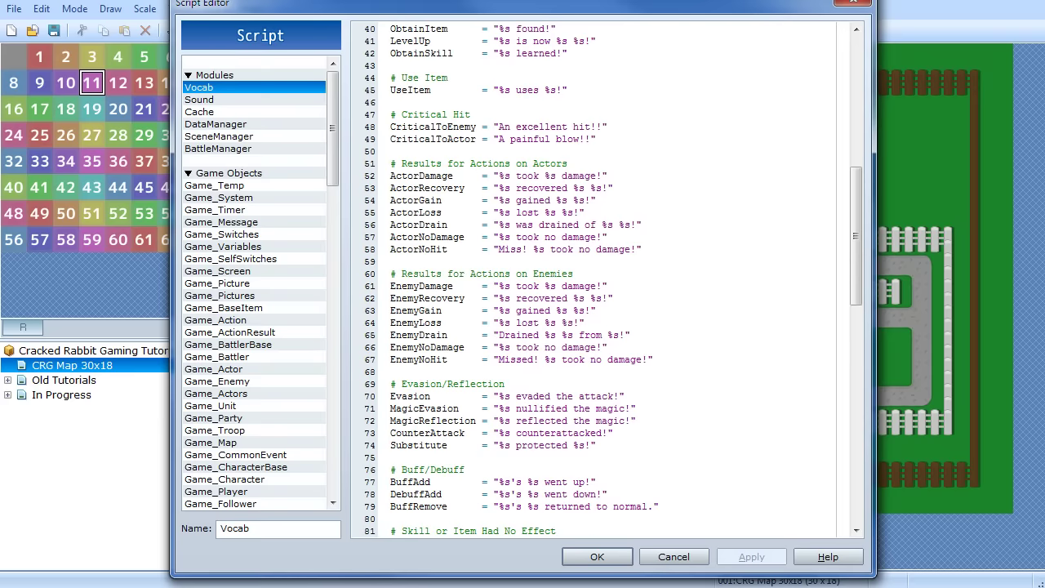
pyautogui.scroll(-7, 511, 280)
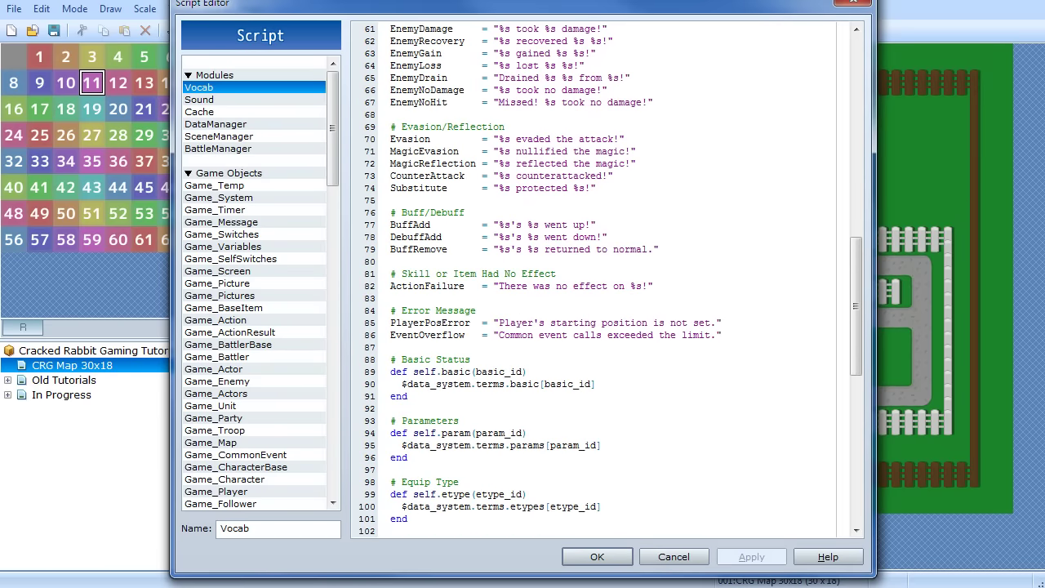
pyautogui.click(672, 557)
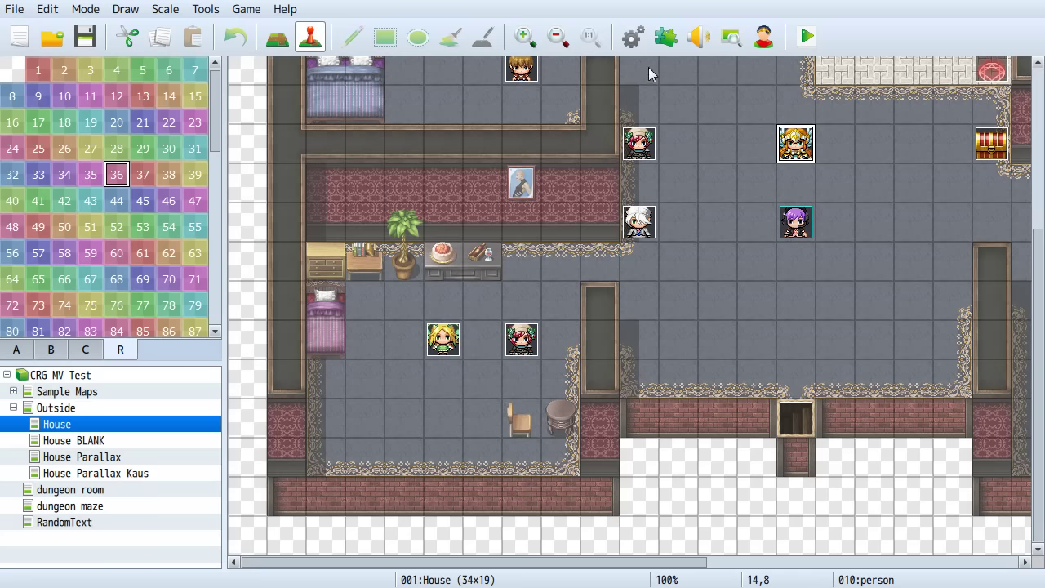
# Review the message vocabulary in the database Terms of RPG Maker MV, opening the Enemy Drain text and cancelling its edit
pyautogui.press('F9')
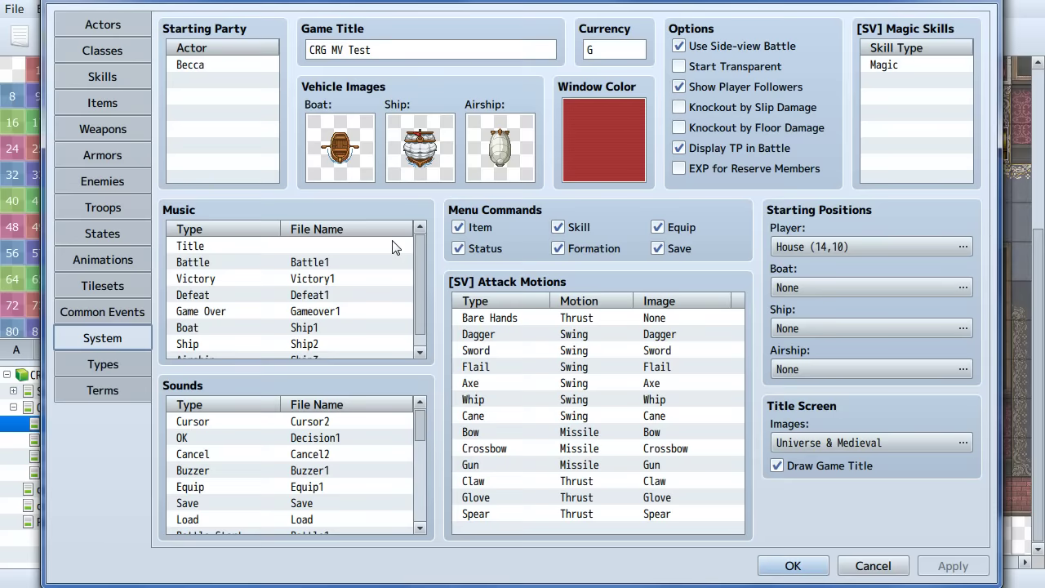
pyautogui.click(113, 398)
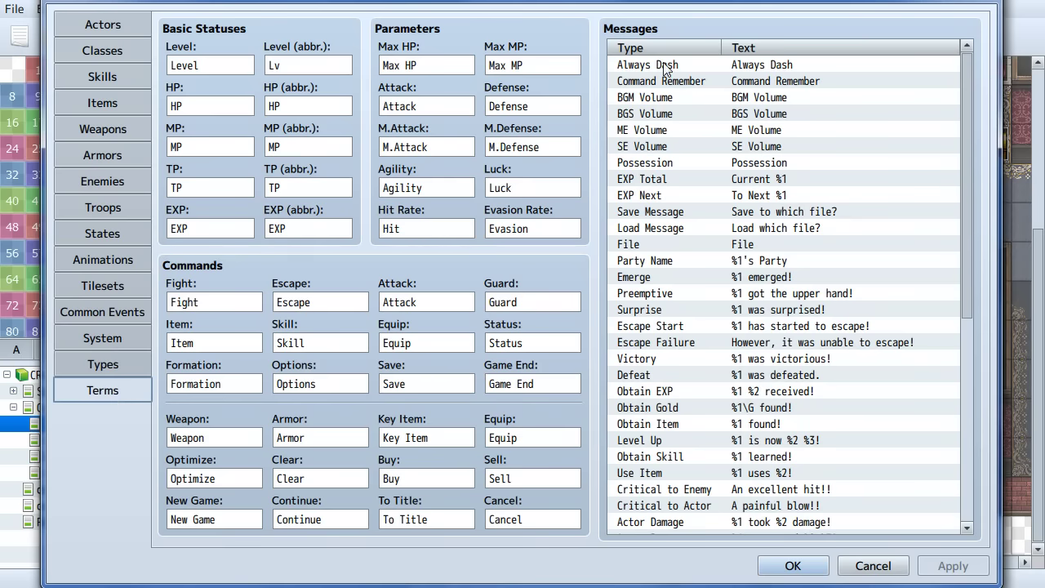
pyautogui.moveTo(969, 96); pyautogui.dragTo(972, 319)
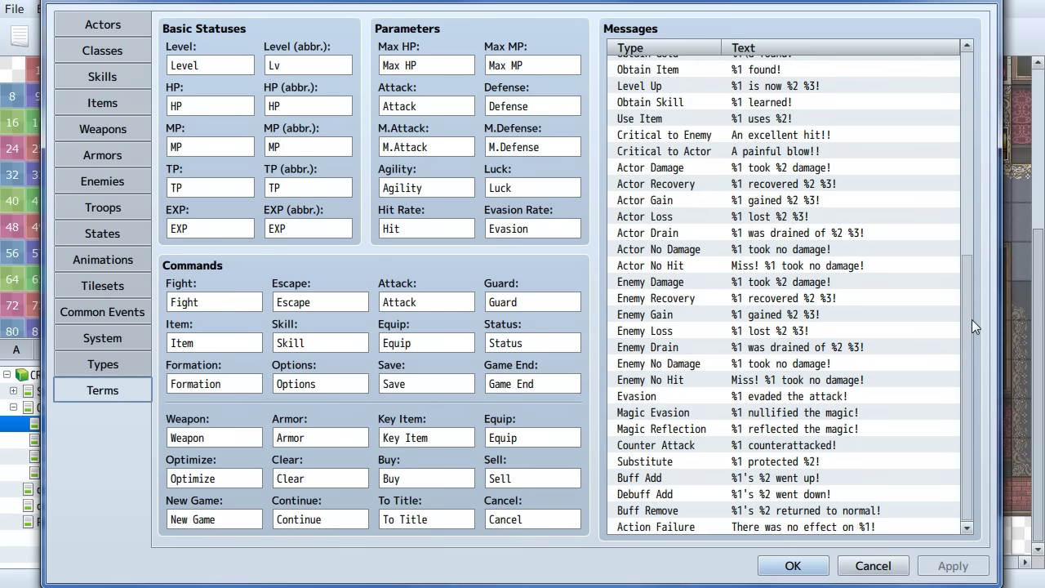
pyautogui.click(790, 396)
pyautogui.doubleClick(796, 347)
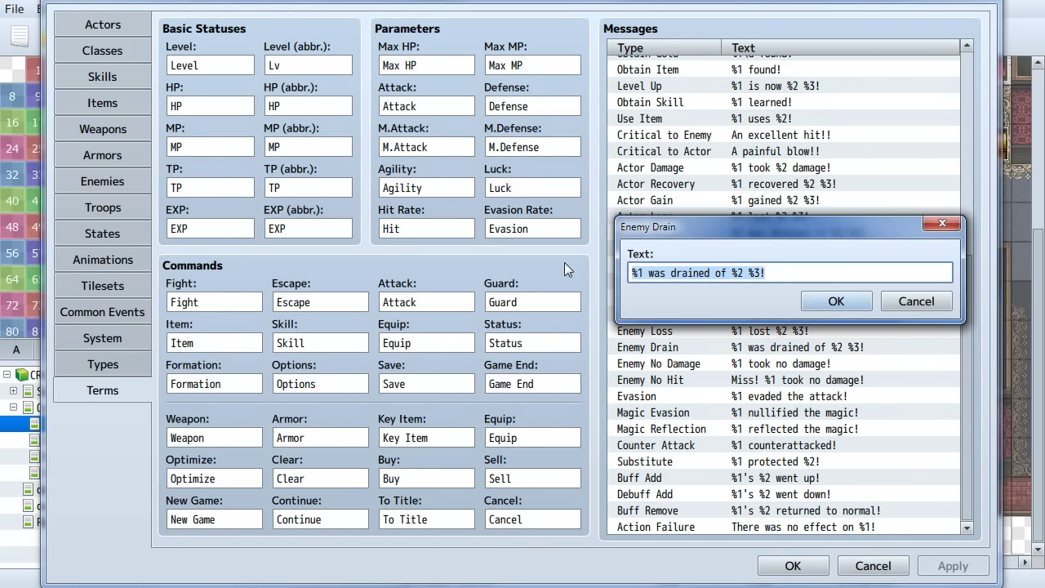
pyautogui.click(895, 301)
pyautogui.moveTo(968, 417); pyautogui.dragTo(965, 204)
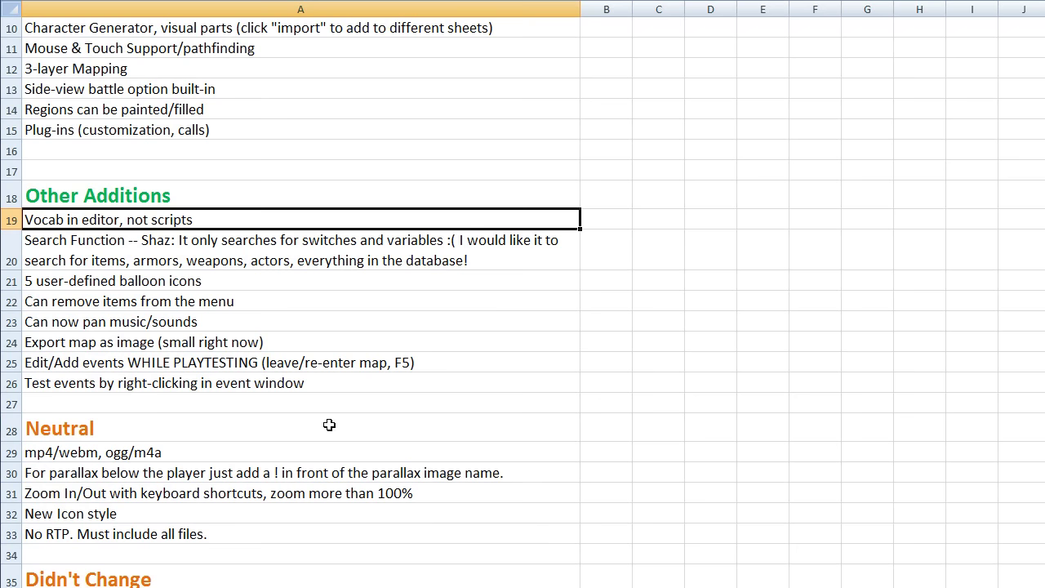
# Move to the "Search Function" entry in the feature list, and search the MV project's events for the event name "person"
pyautogui.click(227, 260)
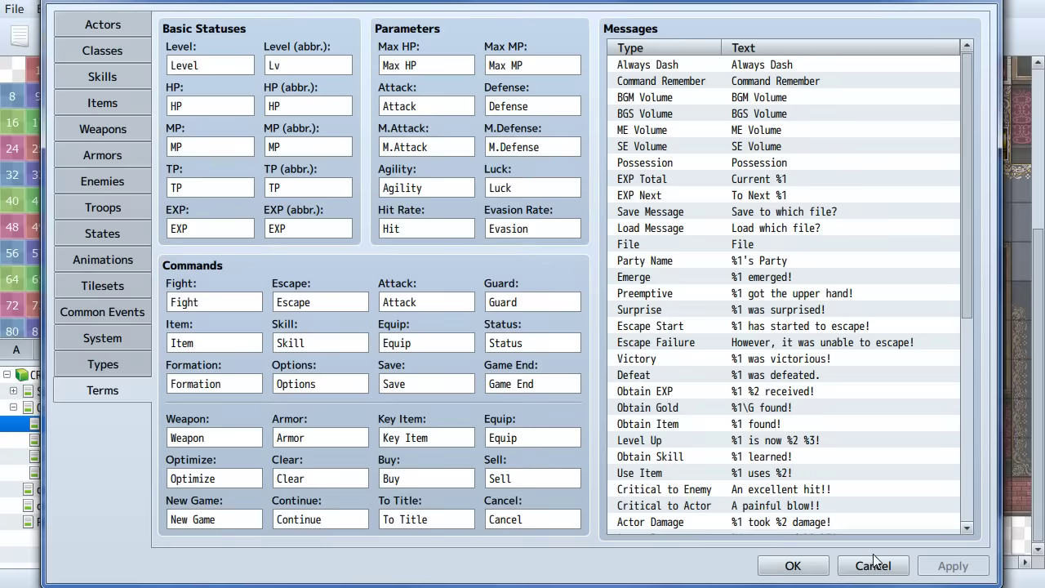
pyautogui.click(873, 563)
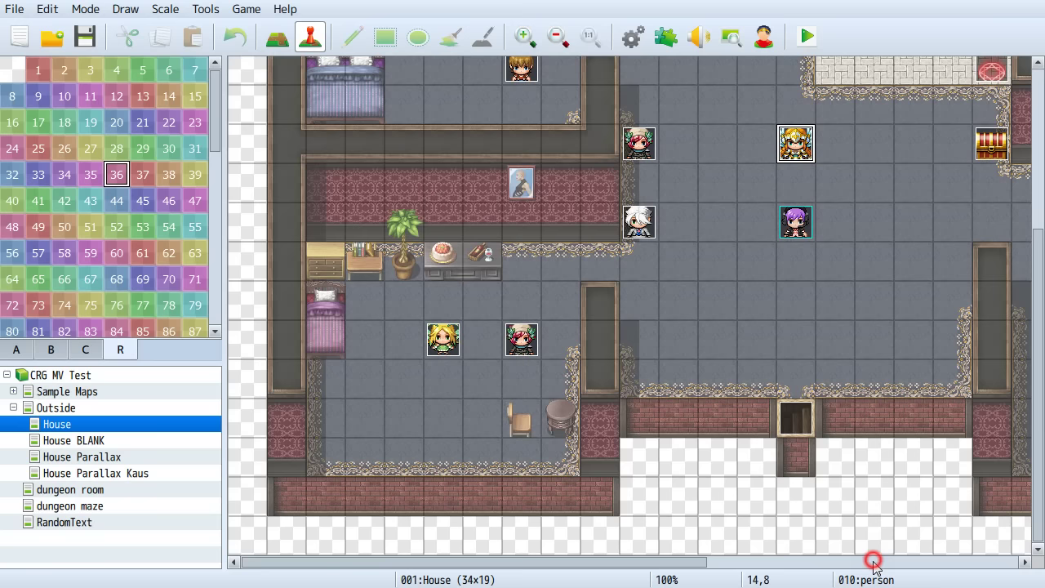
pyautogui.click(731, 36)
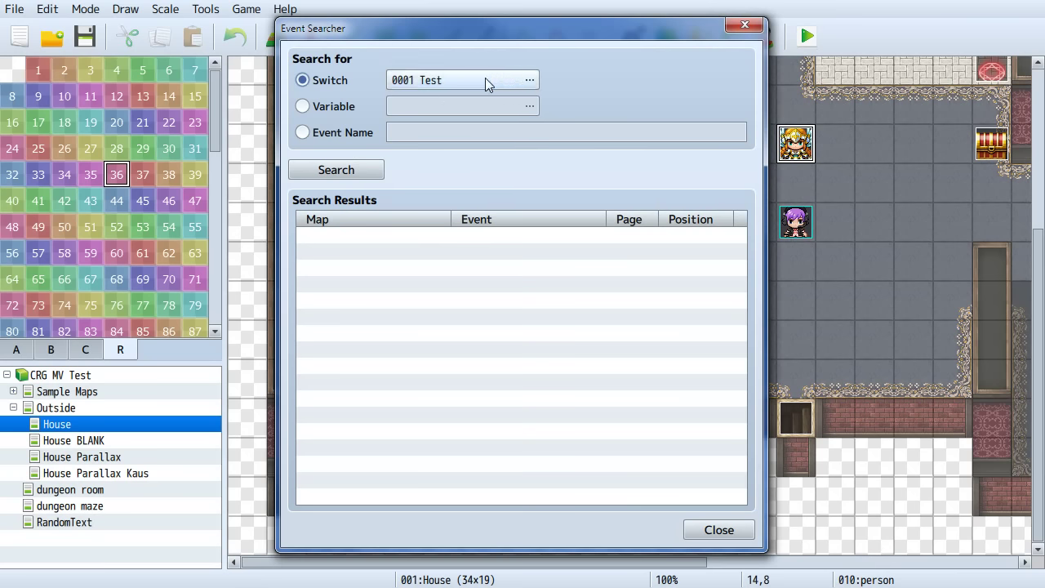
pyautogui.click(358, 135)
pyautogui.click(433, 134)
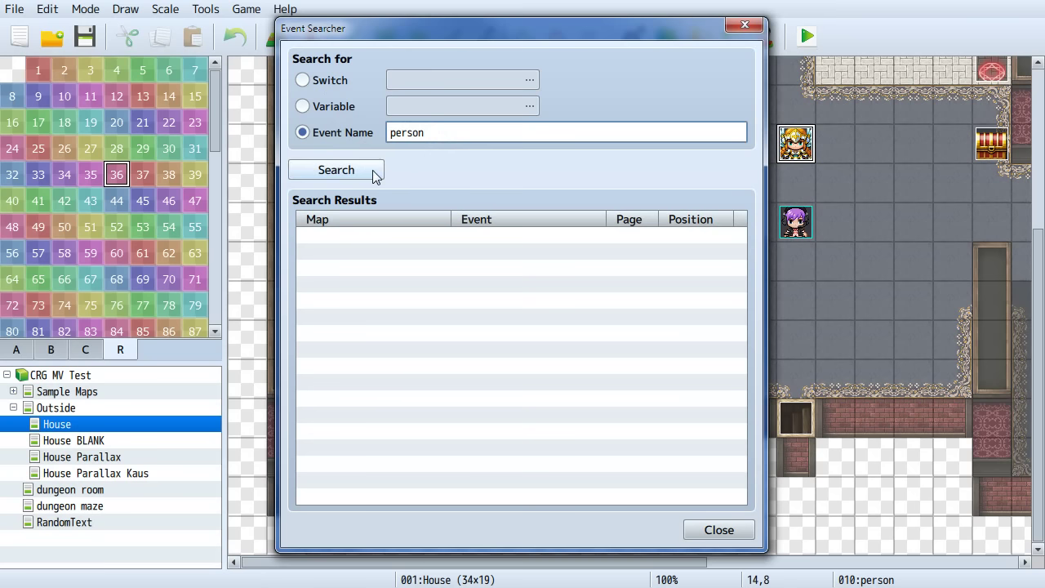
pyautogui.click(341, 169)
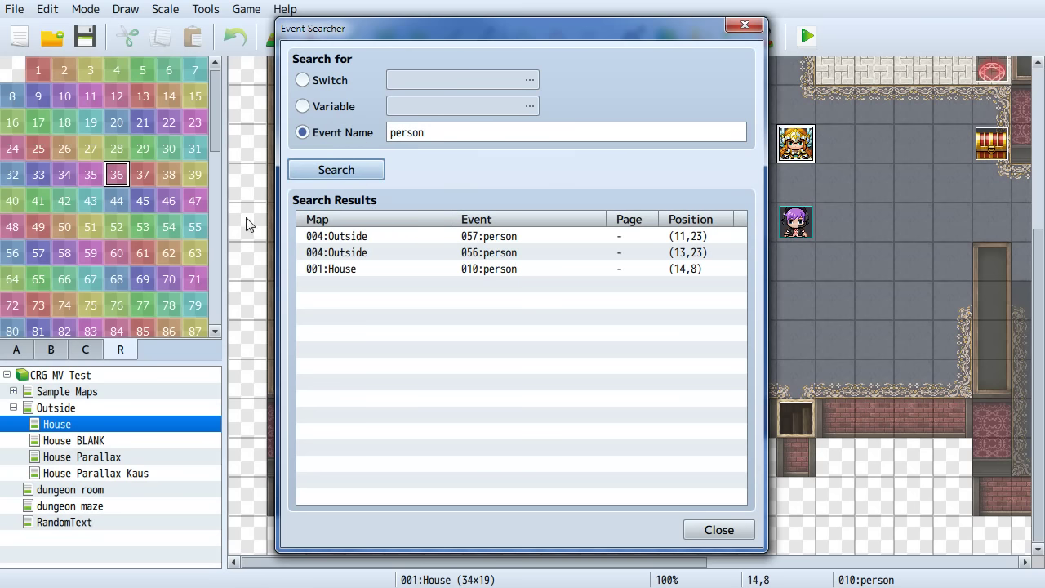
# Go through the matching "person" events on the Outside and House maps, and close the Event Searcher
pyautogui.click(356, 239)
pyautogui.click(356, 251)
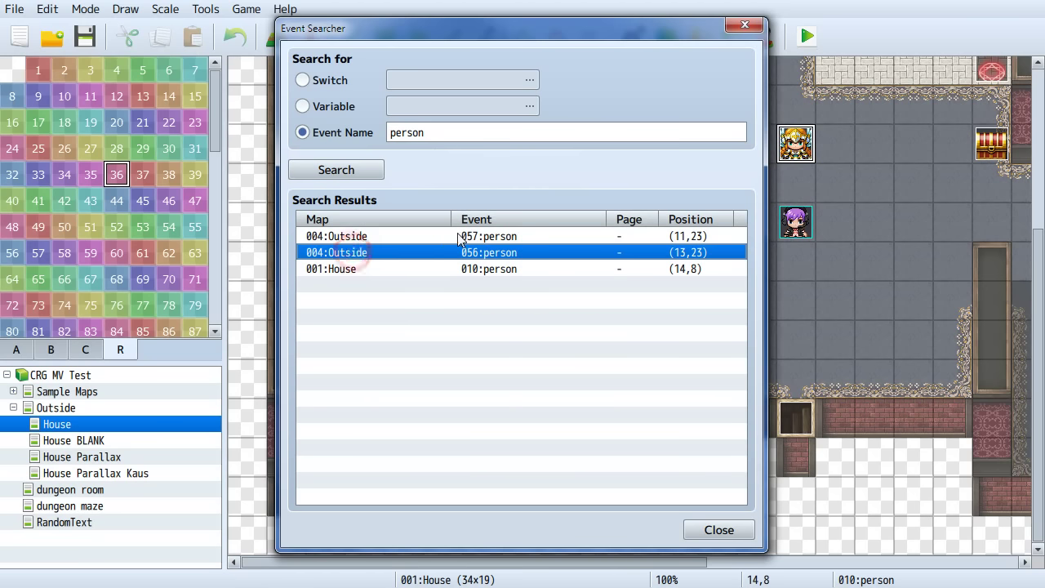
pyautogui.click(469, 238)
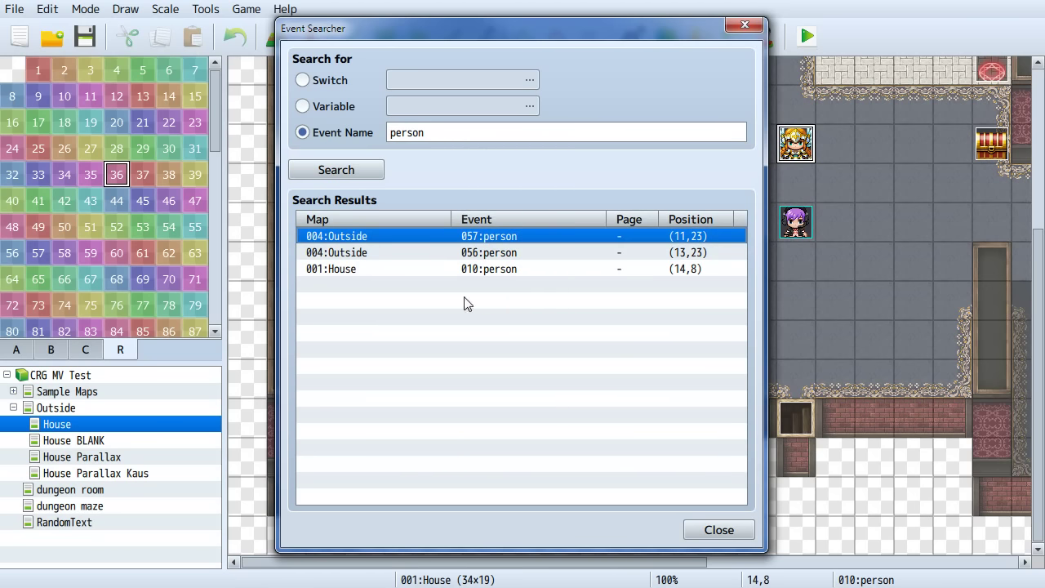
pyautogui.click(400, 267)
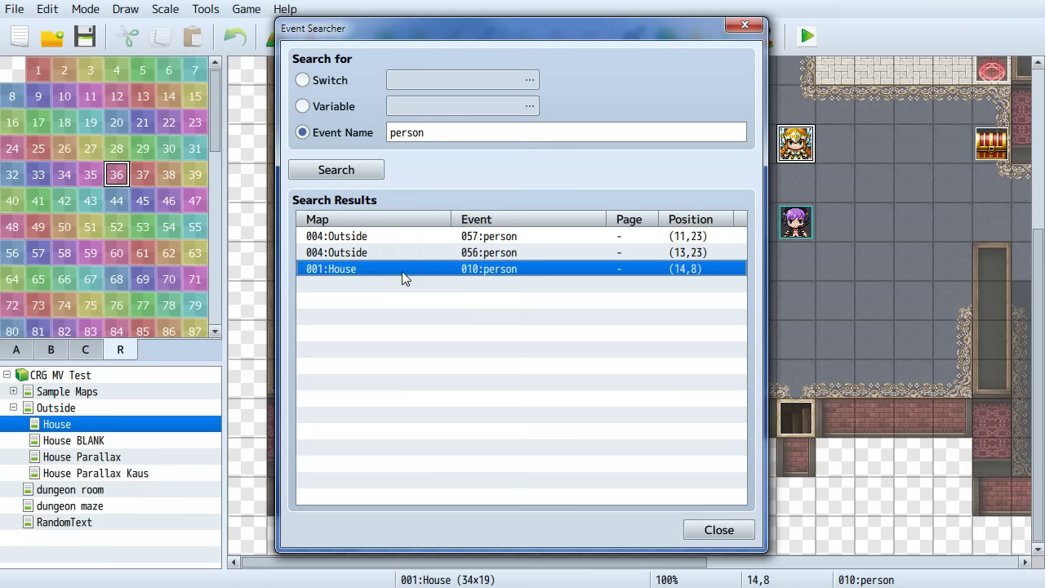
pyautogui.click(401, 254)
pyautogui.click(412, 238)
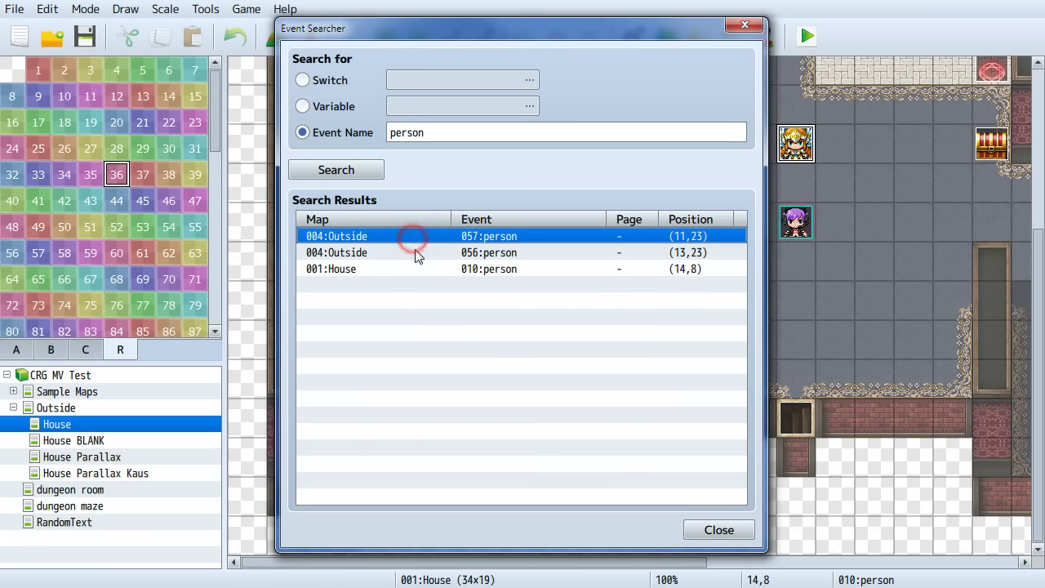
pyautogui.click(390, 235)
pyautogui.click(356, 270)
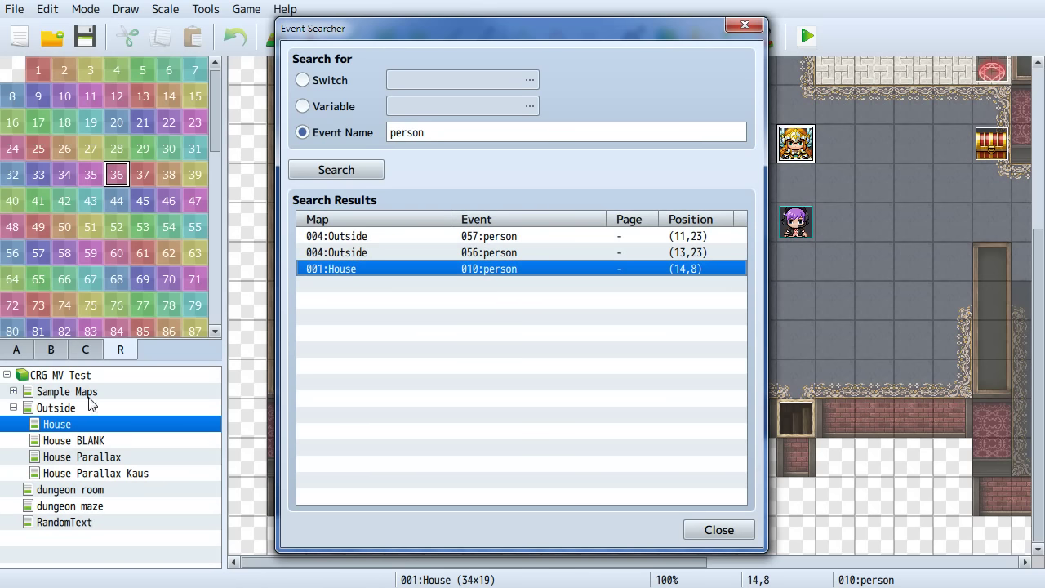
pyautogui.click(346, 252)
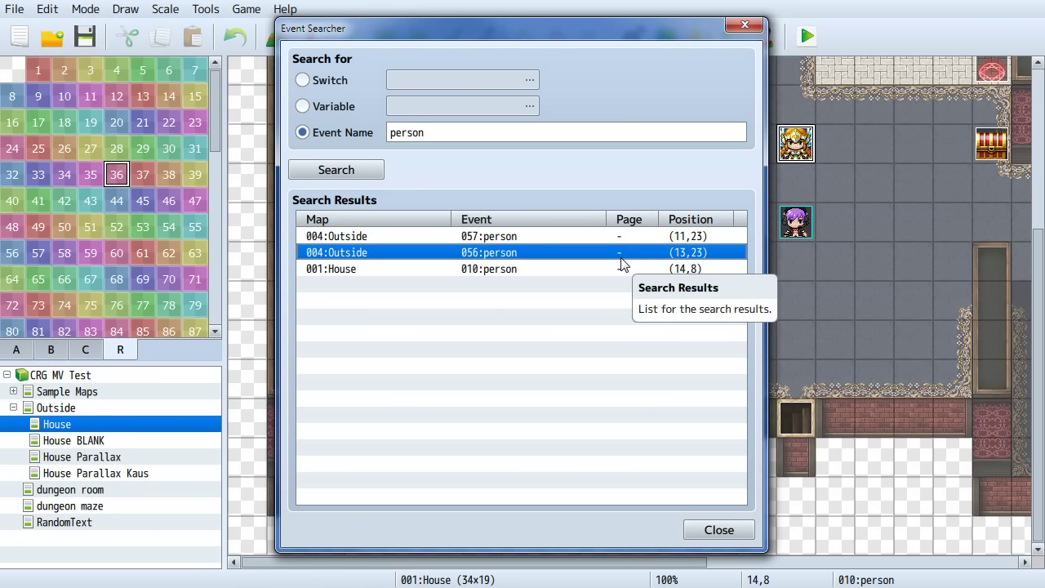
pyautogui.click(498, 267)
pyautogui.click(502, 253)
pyautogui.click(515, 235)
pyautogui.click(523, 255)
pyautogui.click(524, 268)
pyautogui.click(528, 252)
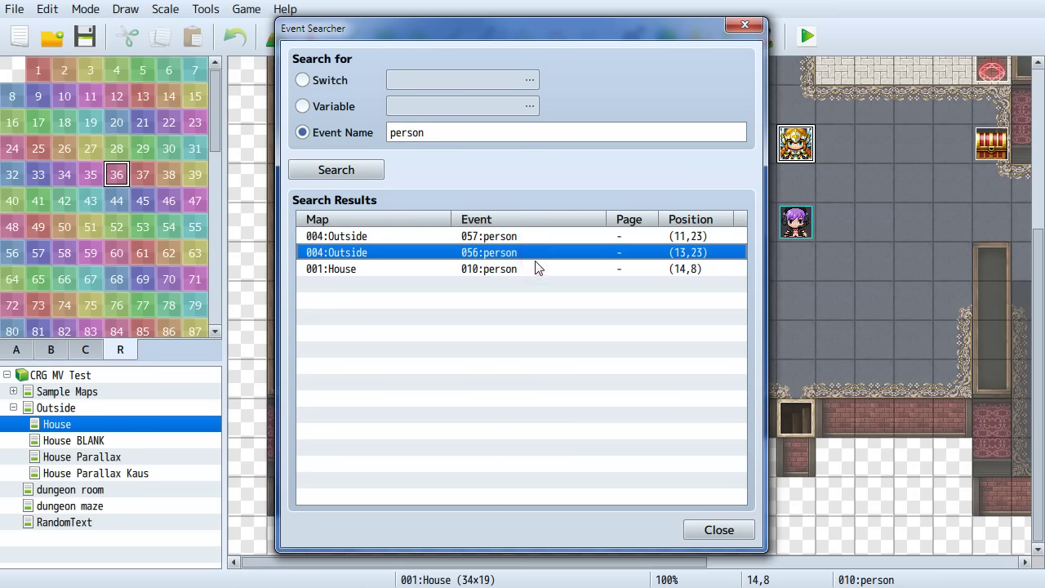
pyautogui.moveTo(494, 222); pyautogui.dragTo(595, 227)
pyautogui.click(705, 535)
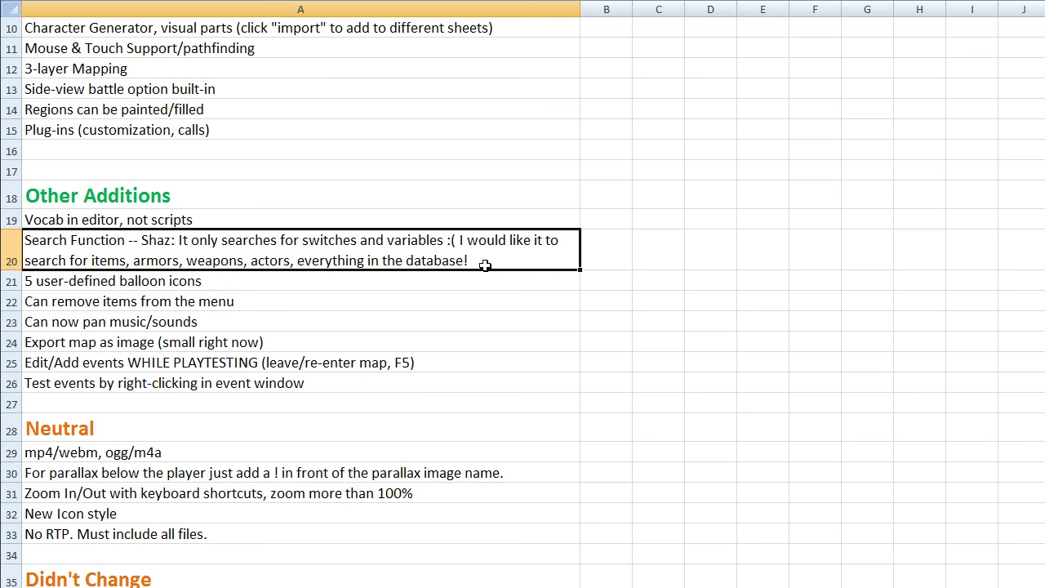
# Move to the "5 user-defined balloon icons" entry, and examine User-defined 1 to 5 in the person event's Show Balloon Icon options
pyautogui.click(382, 278)
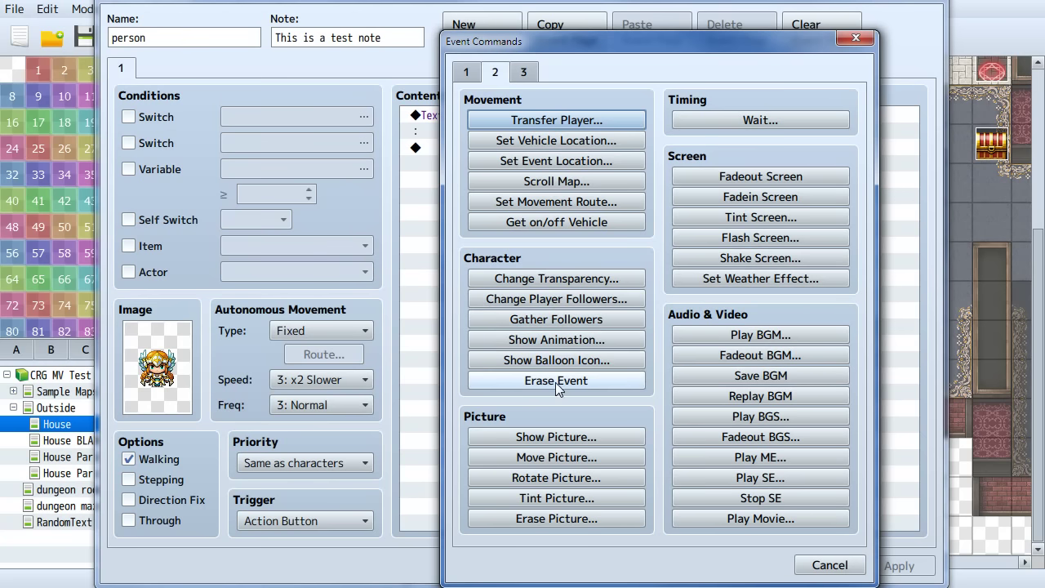
pyautogui.click(542, 358)
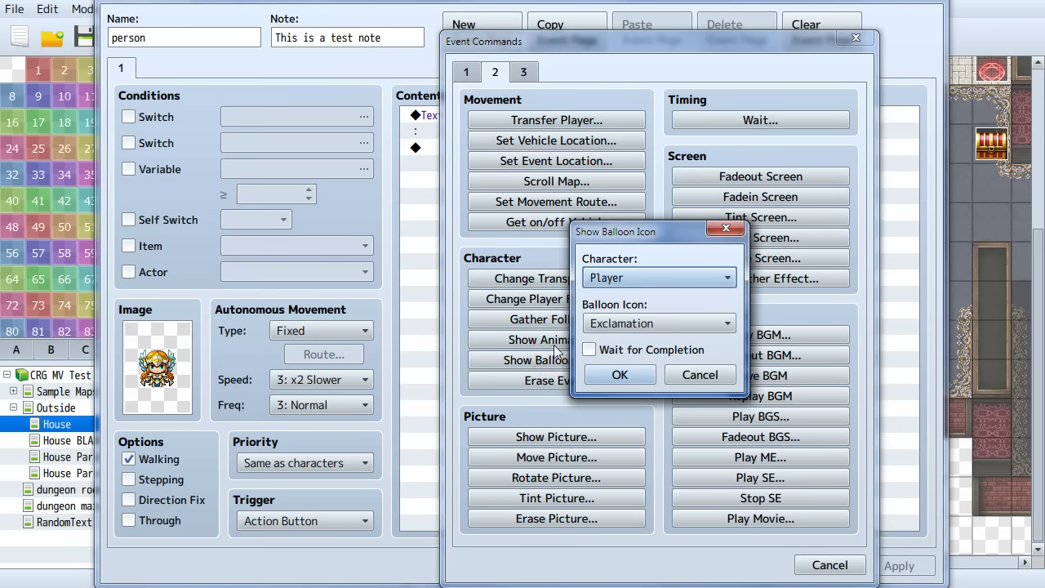
pyautogui.click(645, 323)
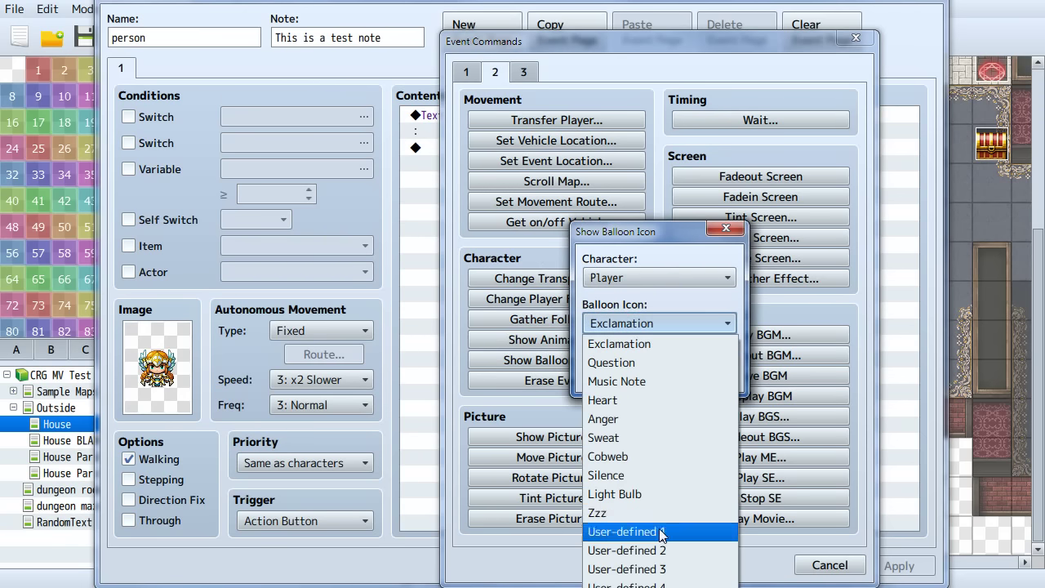
pyautogui.click(658, 223)
pyautogui.moveTo(651, 229); pyautogui.dragTo(639, 61)
pyautogui.click(624, 157)
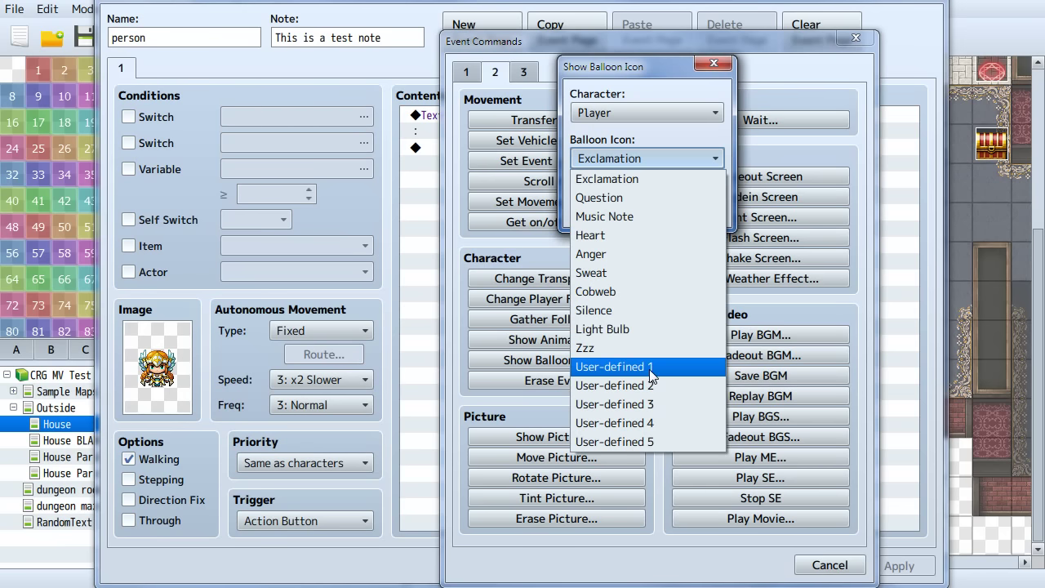
pyautogui.click(653, 178)
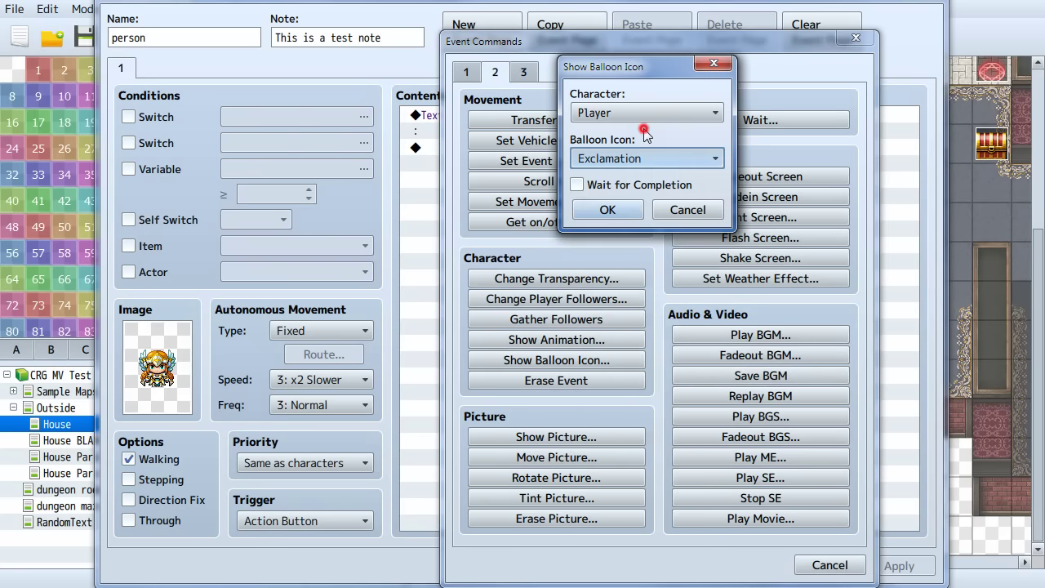
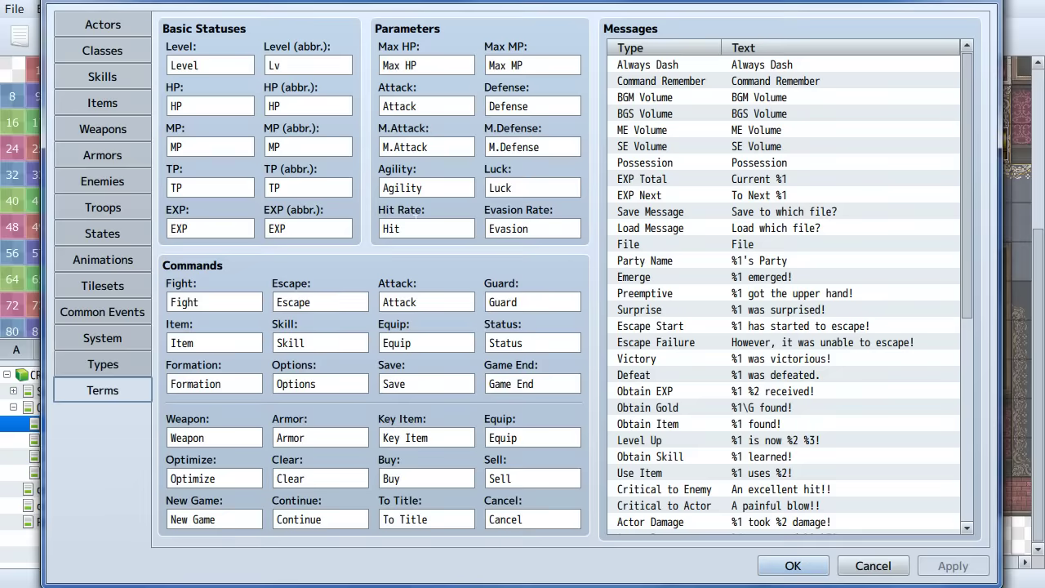
# Show the Menu Commands options in the database System settings, and move to the "Can now pan music/sounds" entry in the feature list
pyautogui.click(119, 341)
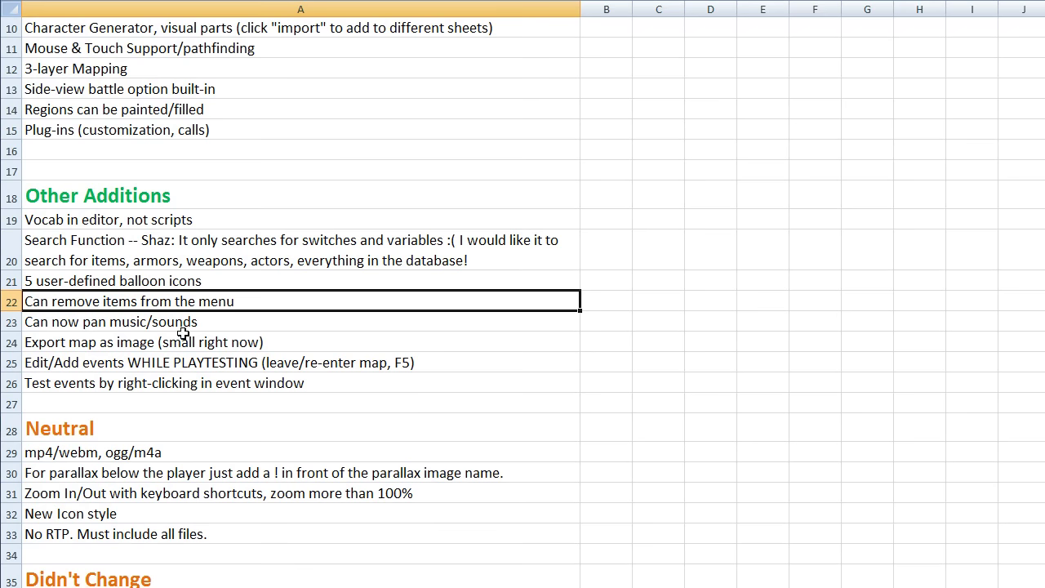
pyautogui.click(181, 331)
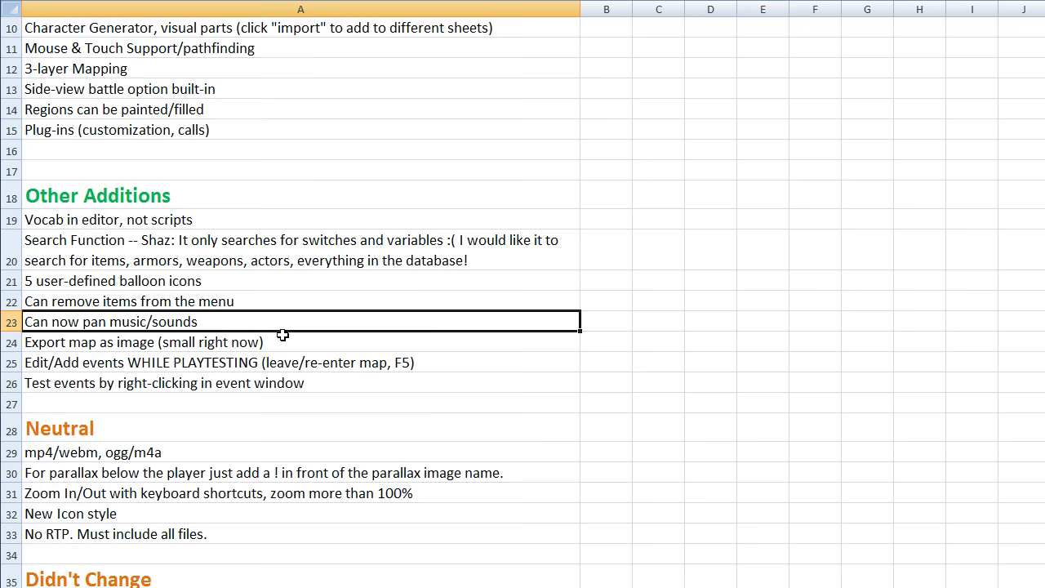
# Move to the "Export map as image" entry, and point out the House map's image export option without exporting
pyautogui.click(282, 338)
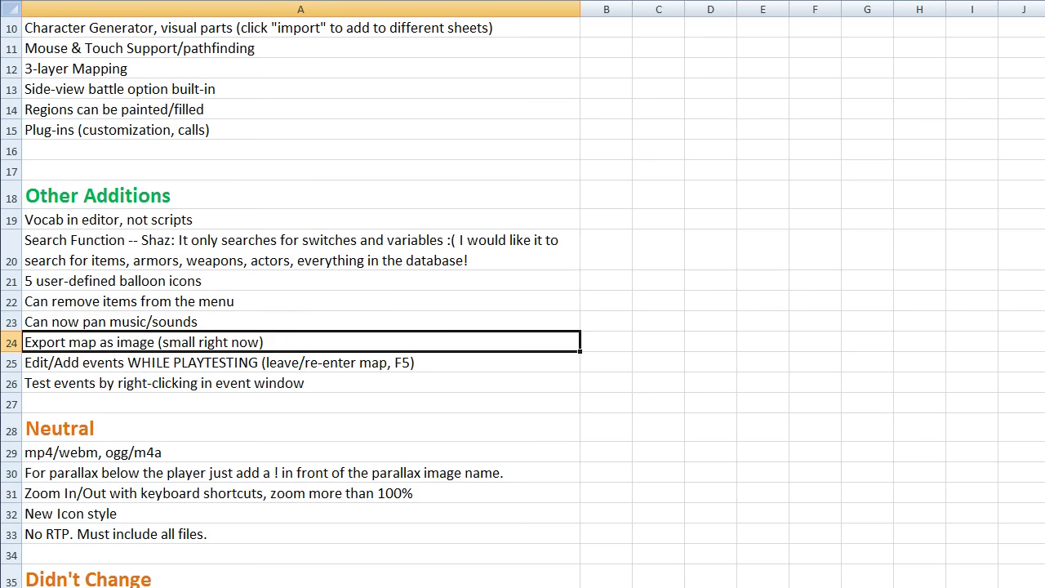
pyautogui.hotkey('alt', 'Tab')
pyautogui.click(881, 572)
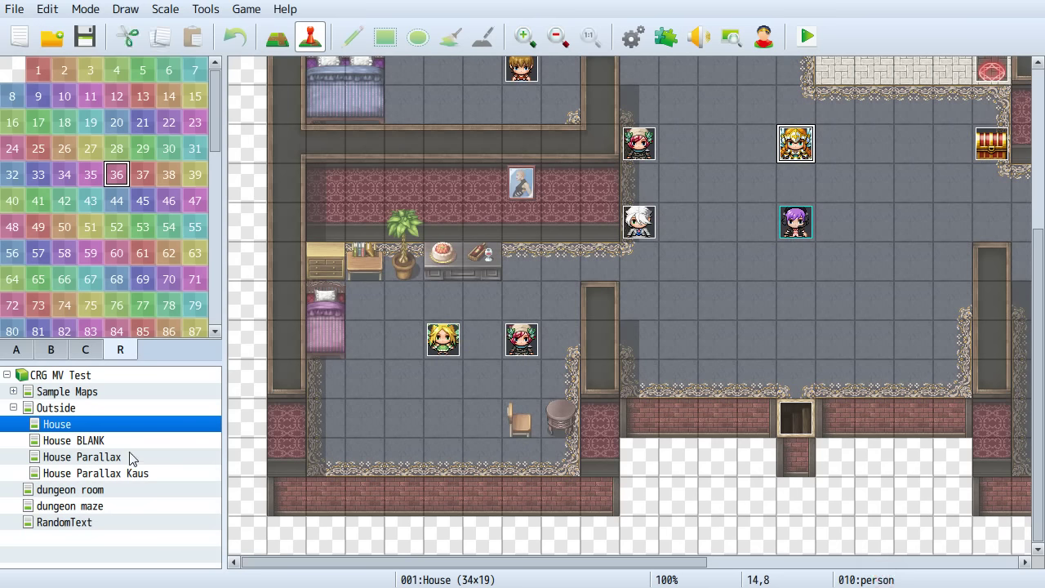
pyautogui.rightClick(86, 424)
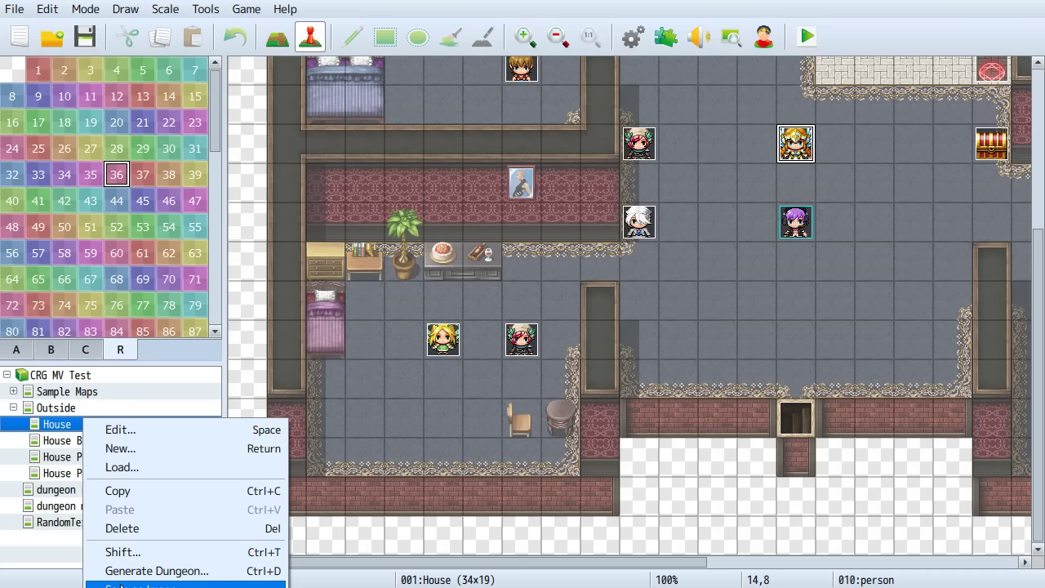
pyautogui.click(418, 417)
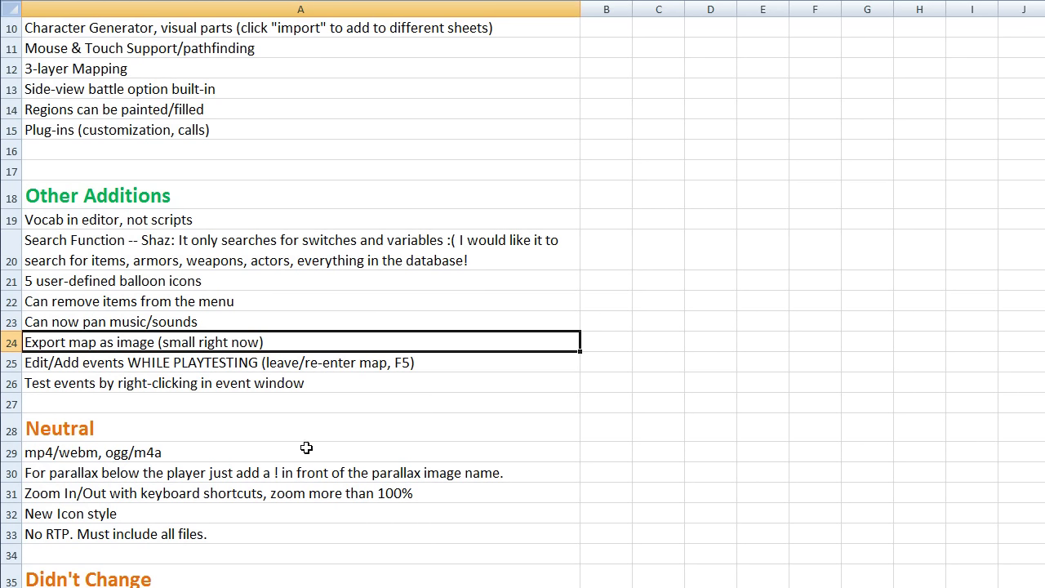
# Move to the "Edit/Add events WHILE PLAYTESTING" entry, and have the character talk to the winged person in the running playtest
pyautogui.click(155, 359)
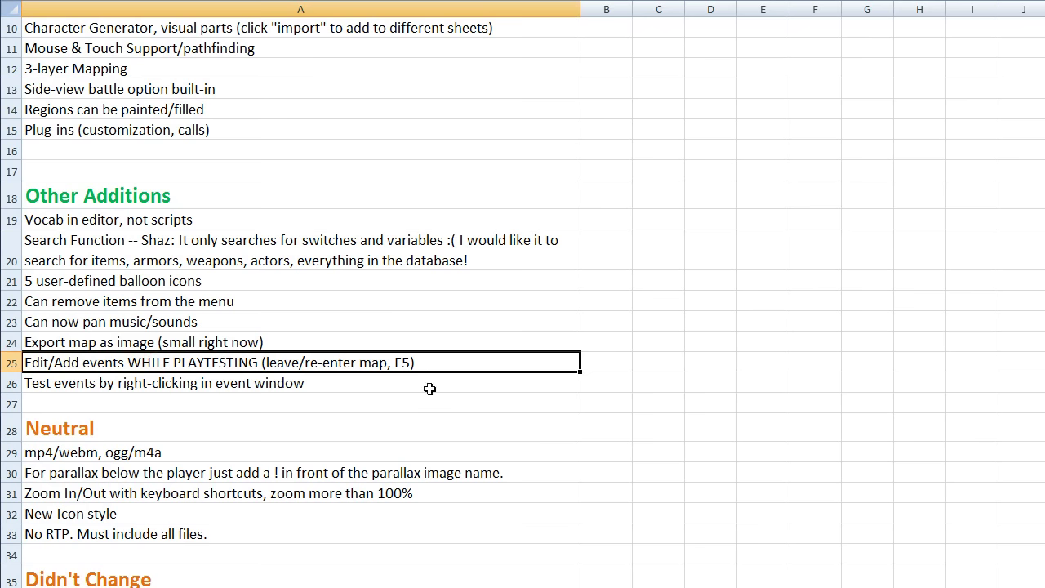
pyautogui.hotkey('alt', 'Tab')
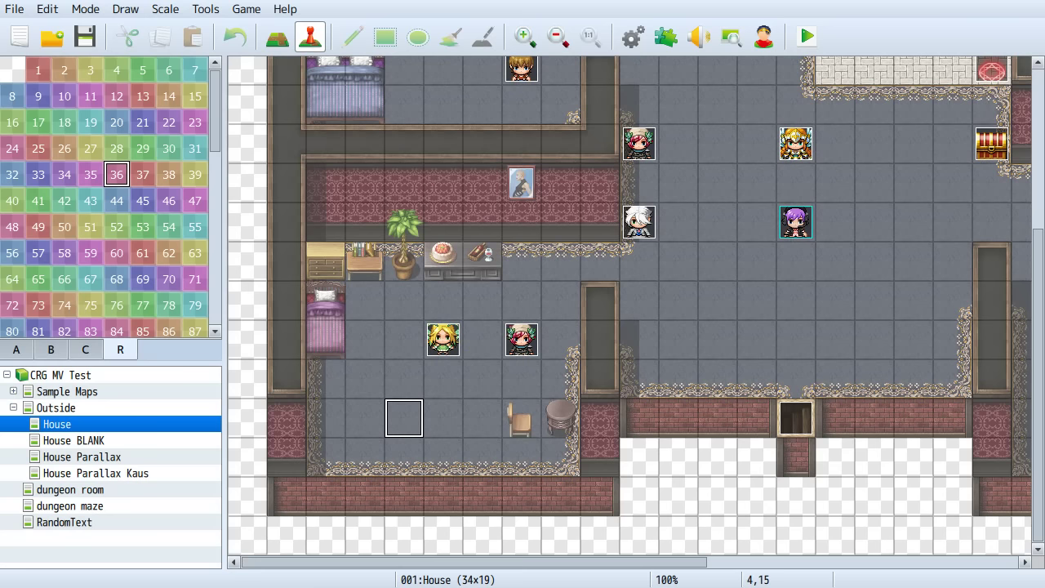
pyautogui.hotkey('alt', 'Tab')
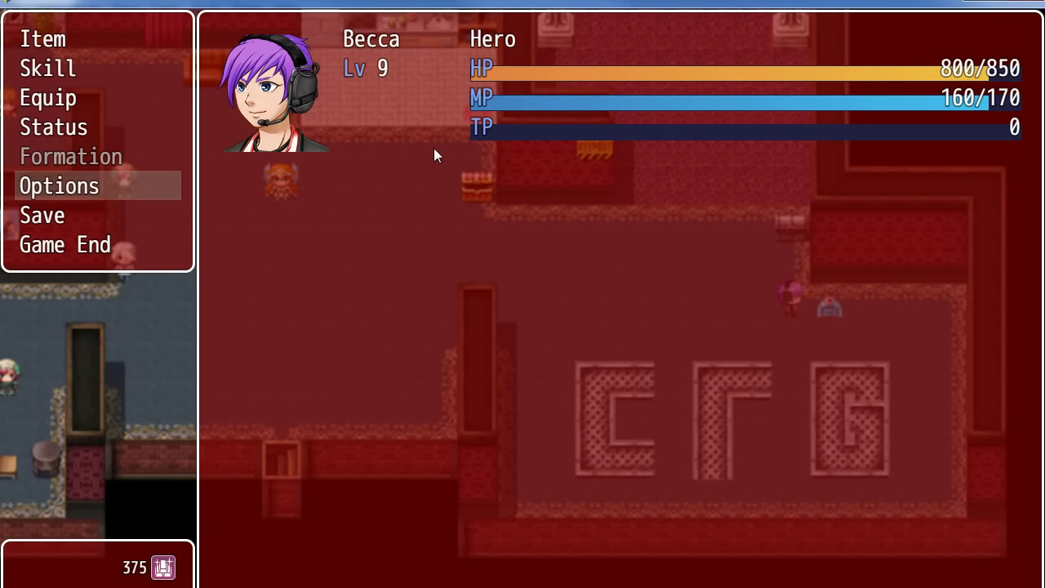
pyautogui.rightClick(132, 334)
pyautogui.click(323, 300)
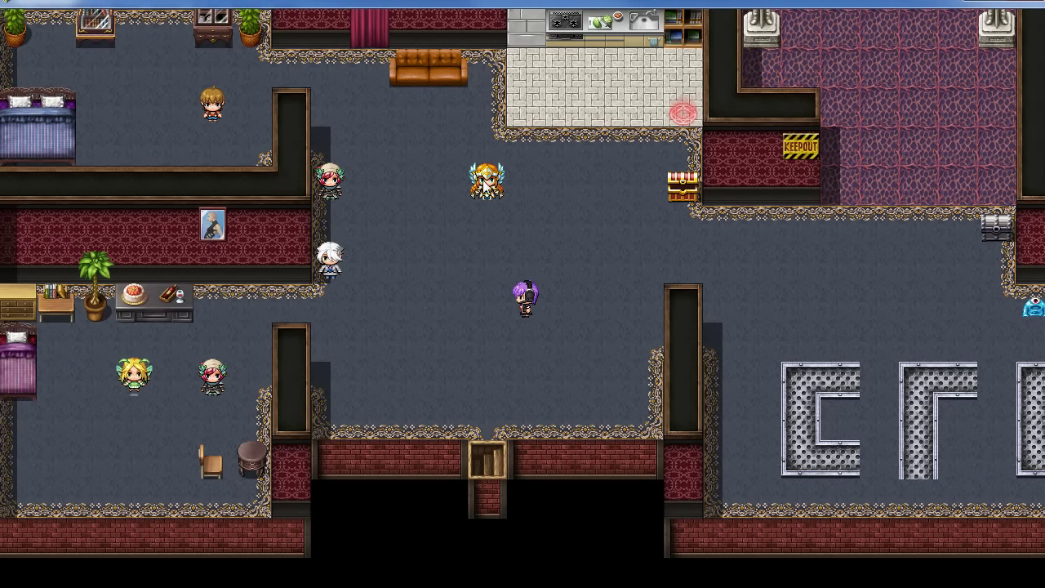
pyautogui.click(485, 181)
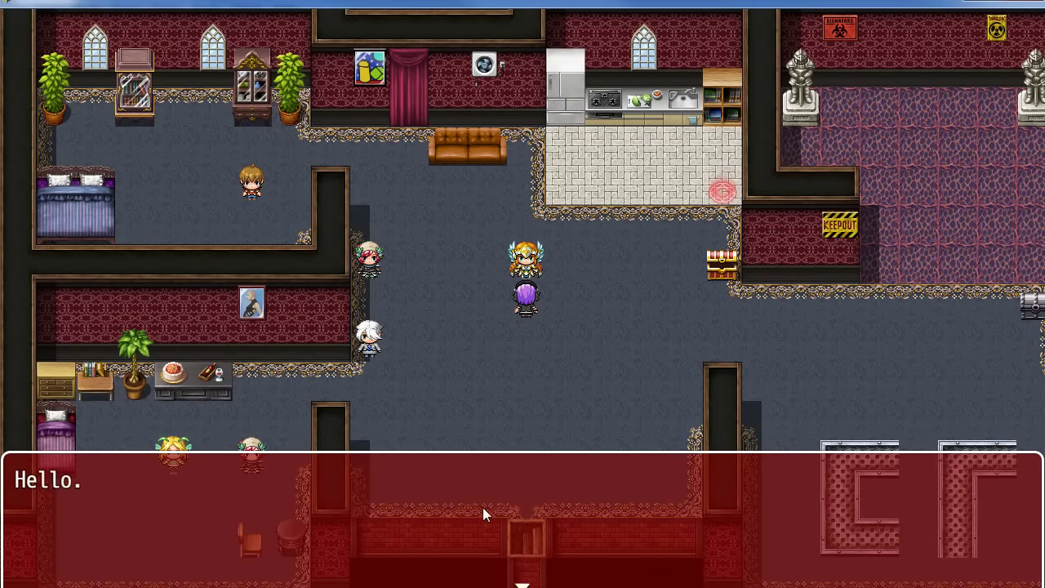
pyautogui.click(559, 524)
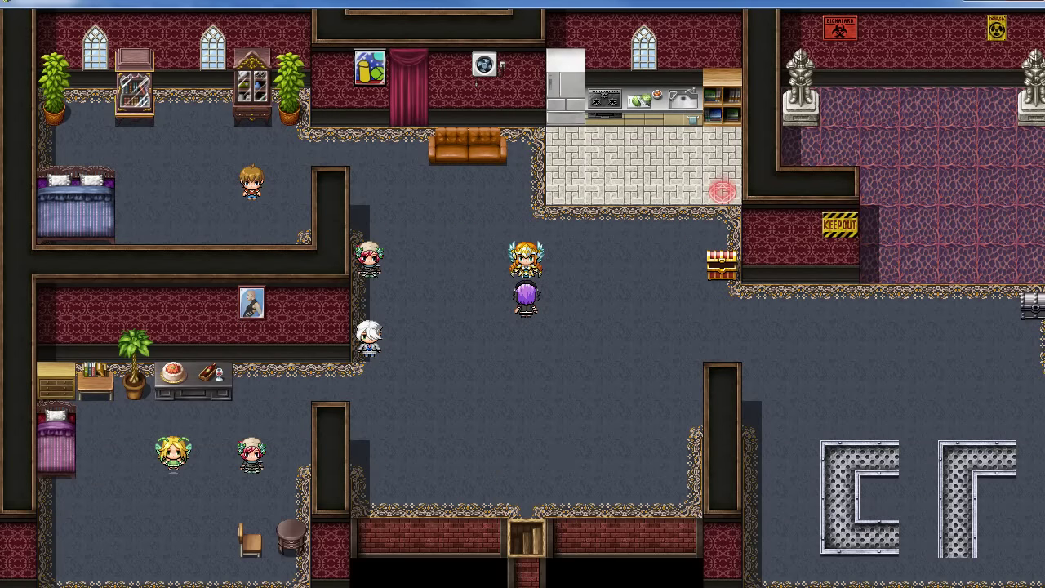
# Return to the editor with the playtest running, change the House person event's text to "Hello. HI!", and save the project
pyautogui.hotkey('alt', 'F4')
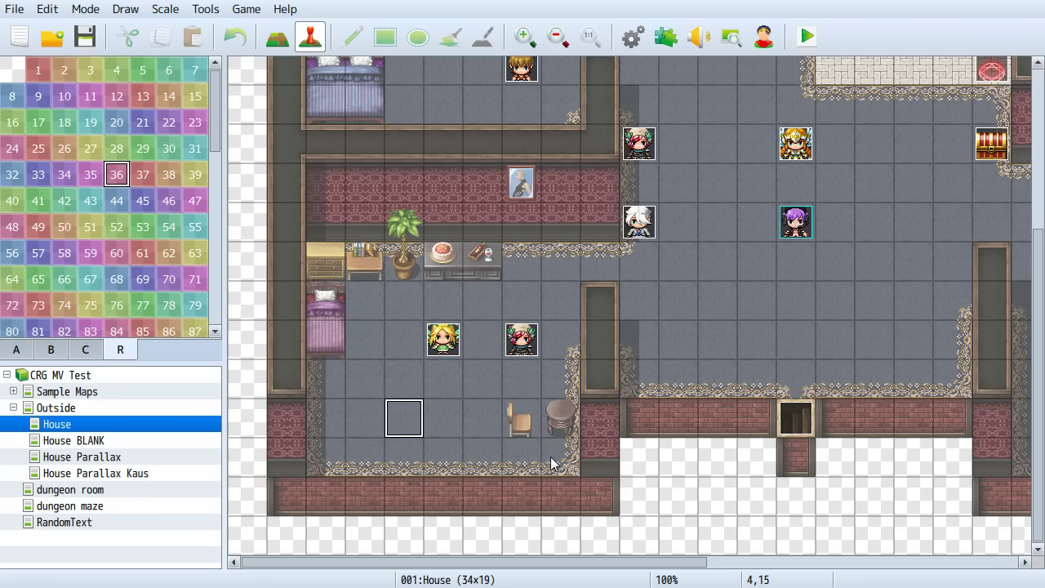
pyautogui.doubleClick(795, 142)
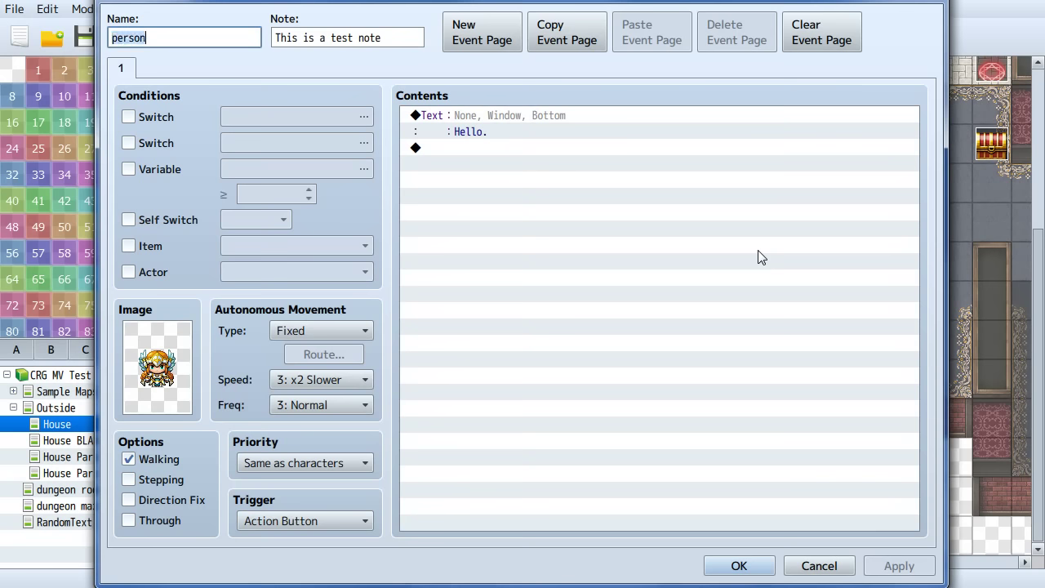
pyautogui.doubleClick(500, 119)
pyautogui.click(592, 262)
pyautogui.write('HI!')
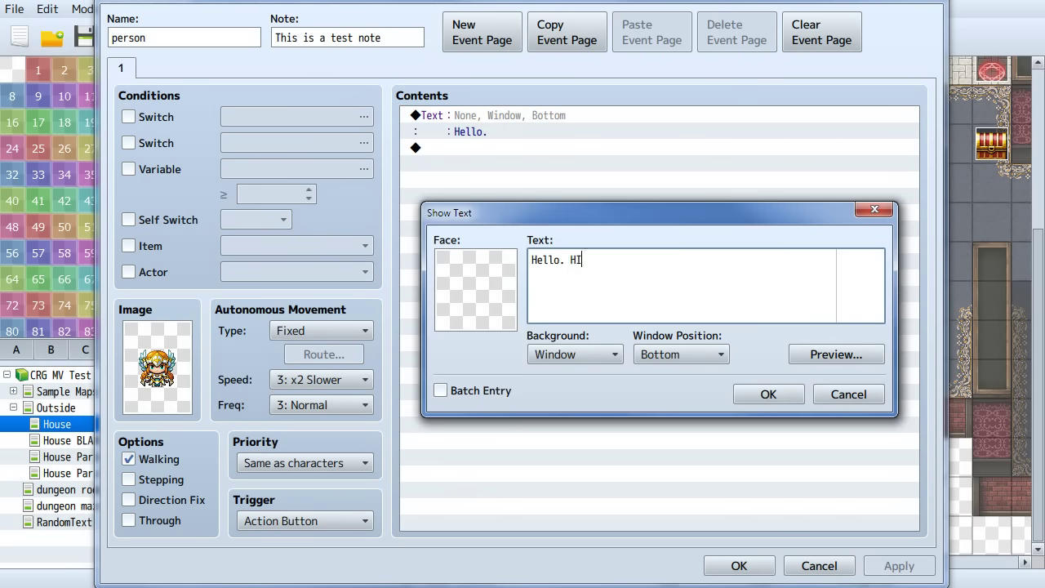
pyautogui.click(765, 393)
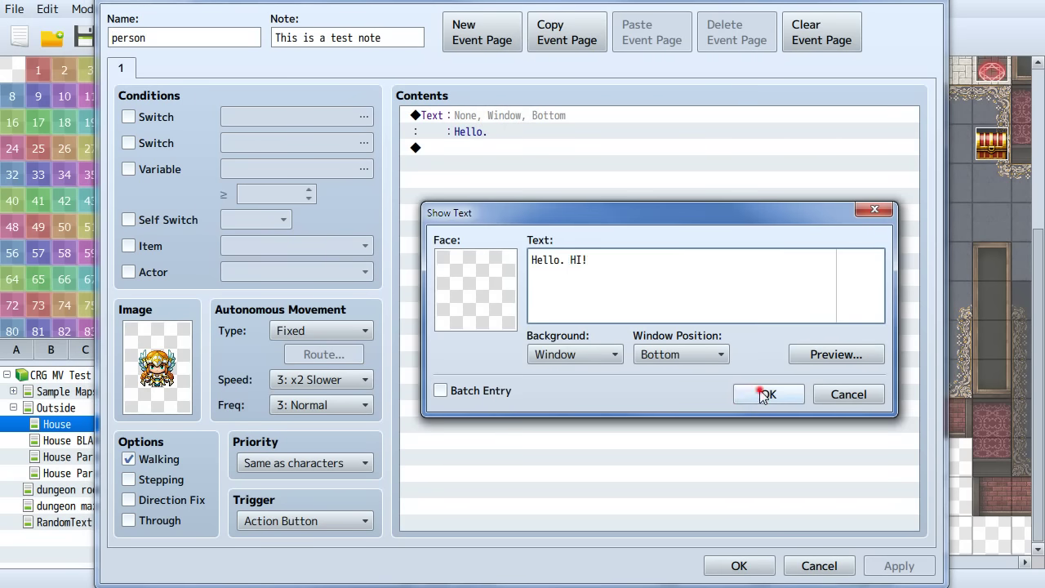
pyautogui.click(738, 566)
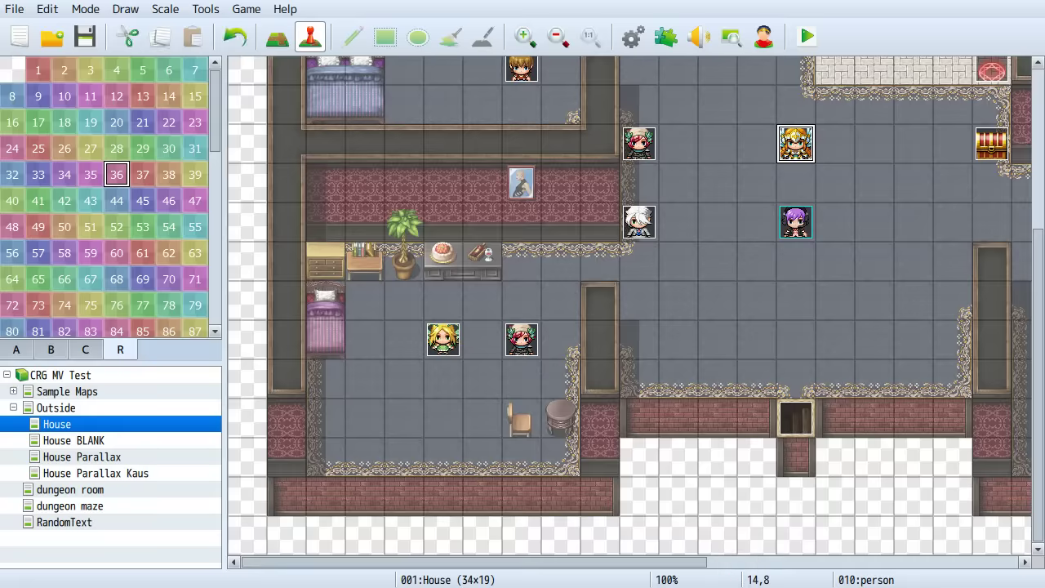
pyautogui.click(86, 40)
# In the running playtest, leave and re-enter the house, and talk to the person again to check the edited message
pyautogui.hotkey('ctrl', 'r')
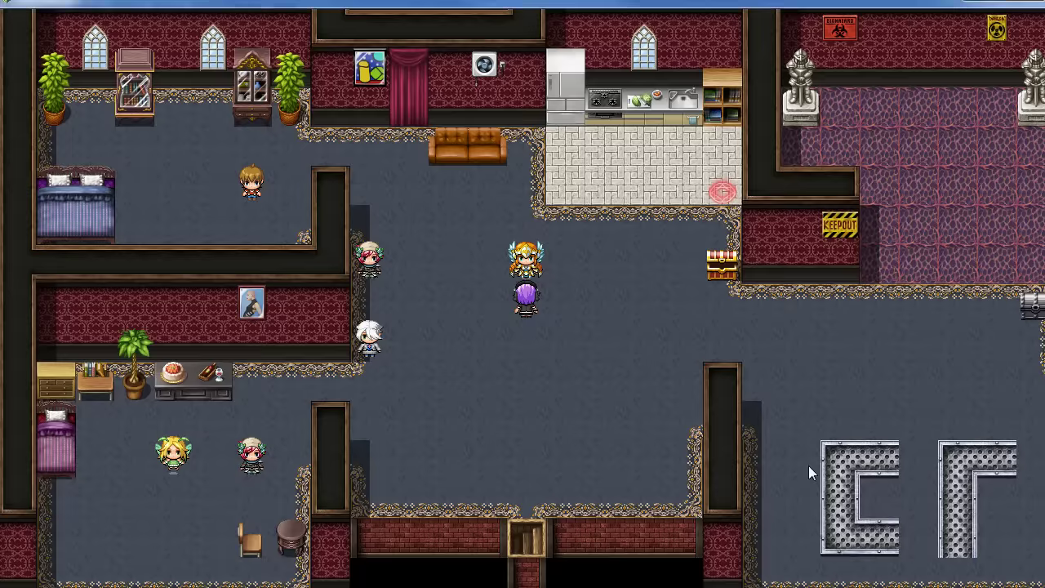
pyautogui.click(537, 547)
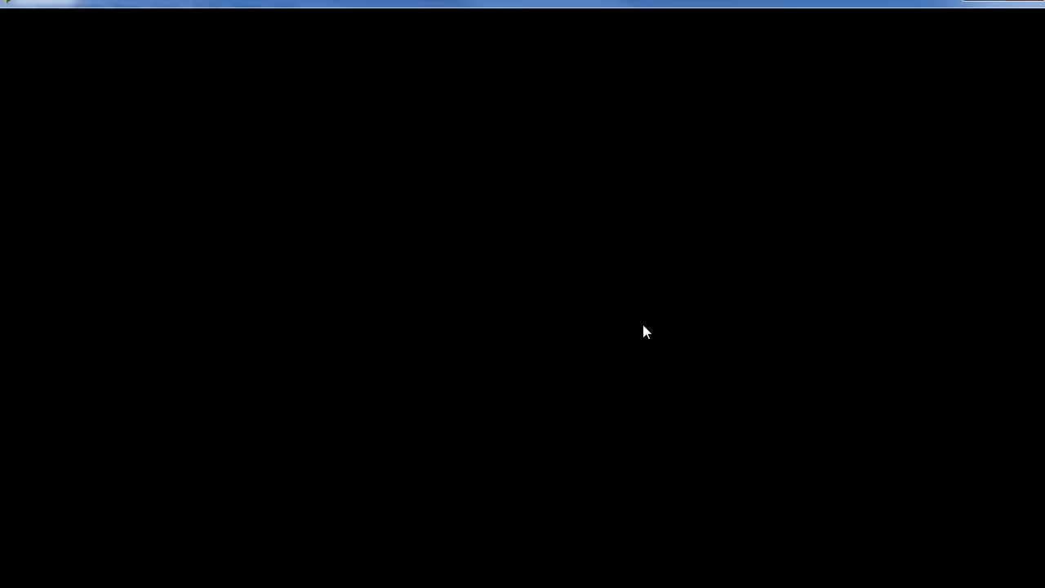
pyautogui.press('Up')
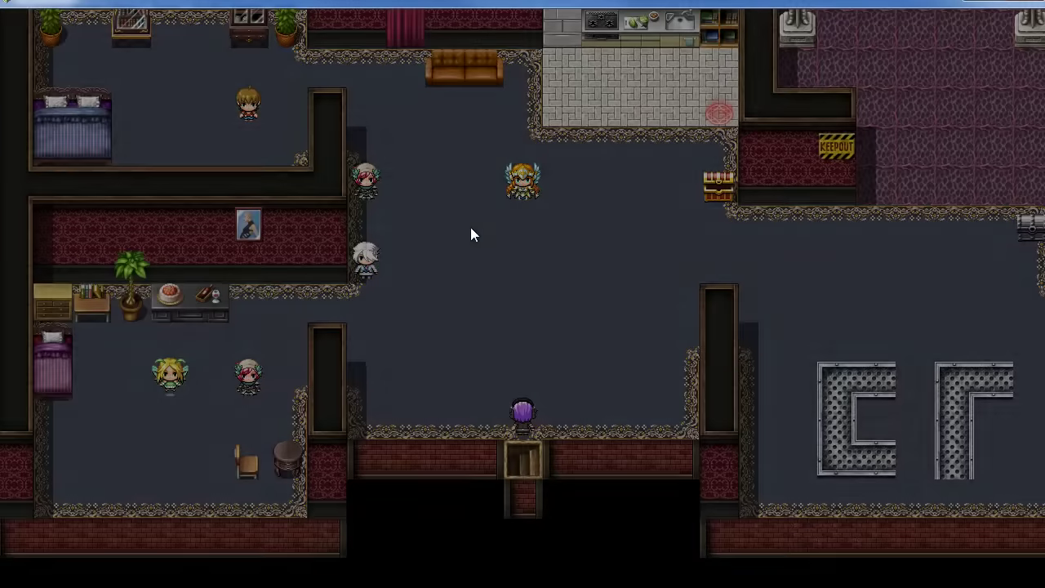
pyautogui.press('Up')
pyautogui.press('Return')
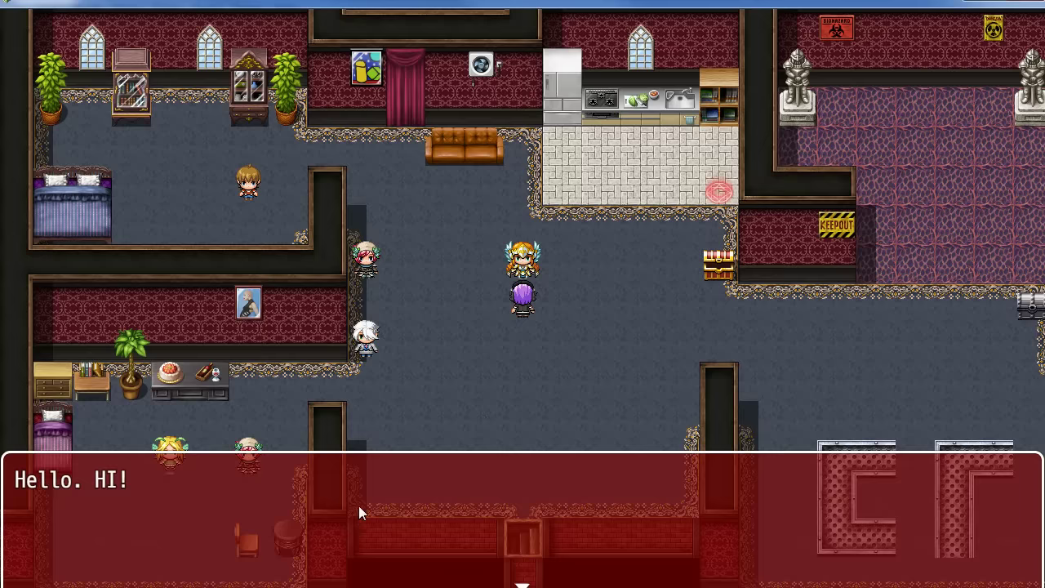
pyautogui.click(485, 461)
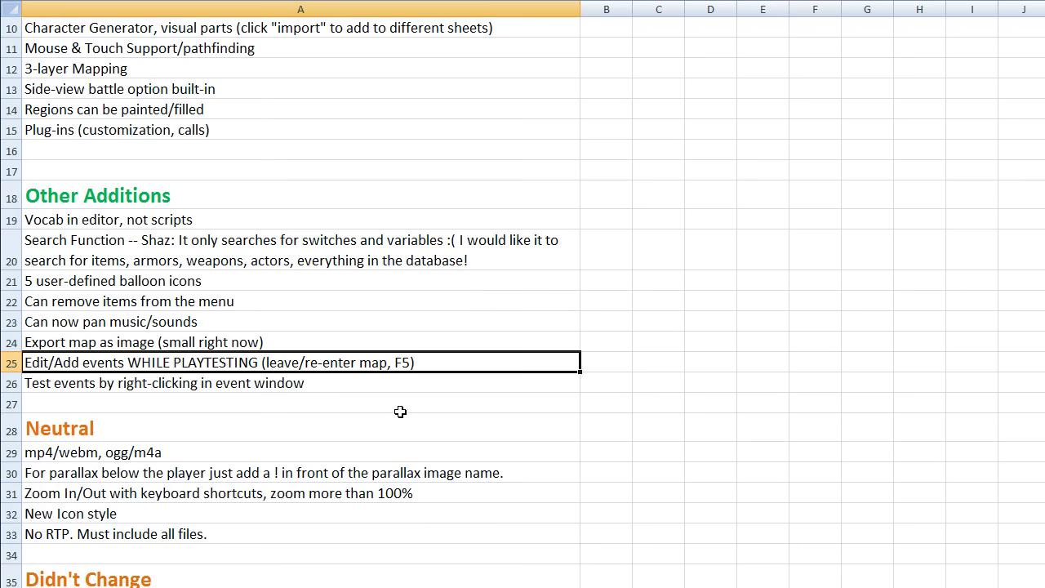
# Move to the "Test events by right-clicking in event window" entry, and open a person event on the Outside map
pyautogui.click(364, 386)
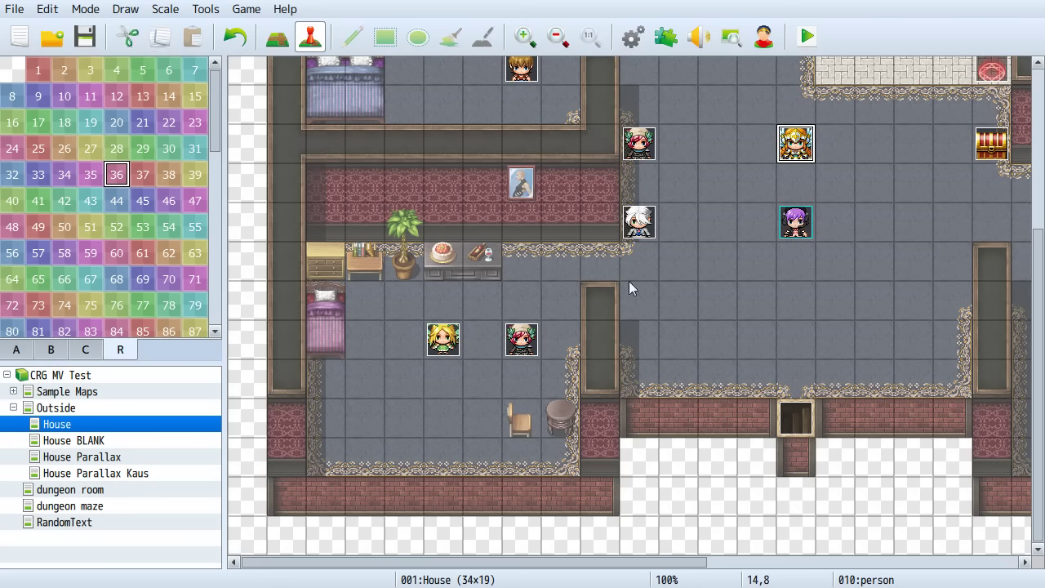
pyautogui.click(62, 409)
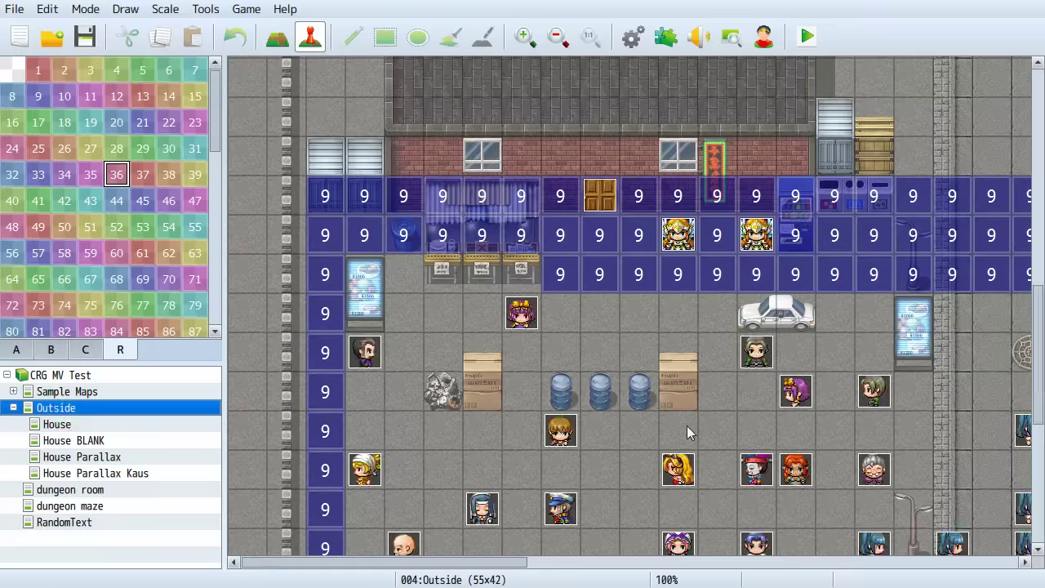
pyautogui.click(756, 236)
pyautogui.click(678, 235)
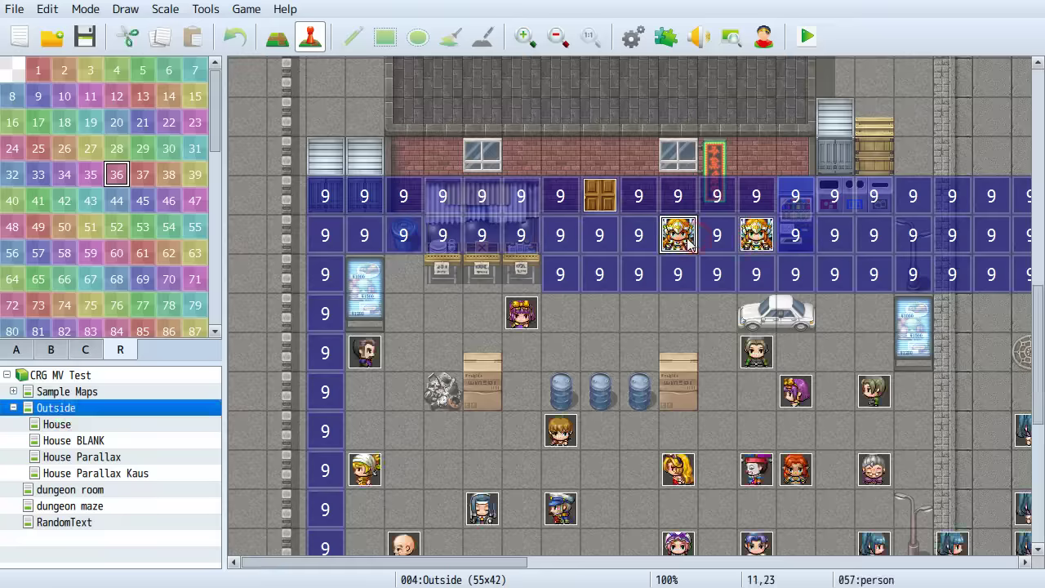
pyautogui.rightClick(688, 242)
pyautogui.click(711, 247)
# Test only the person event's text command in-game, dismiss the message, and close the test and the event without changes
pyautogui.click(544, 115)
pyautogui.rightClick(545, 114)
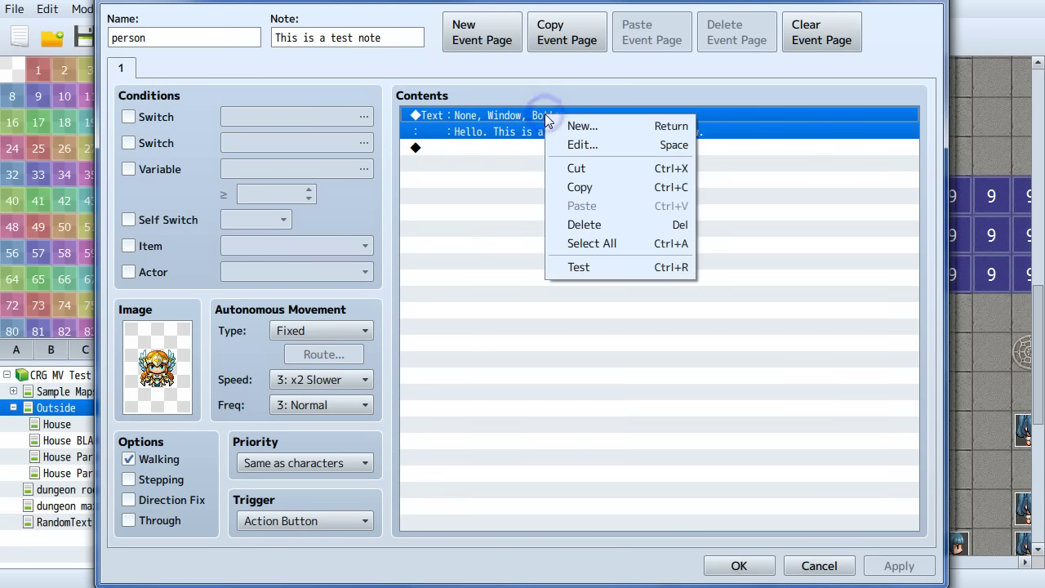
pyautogui.click(584, 268)
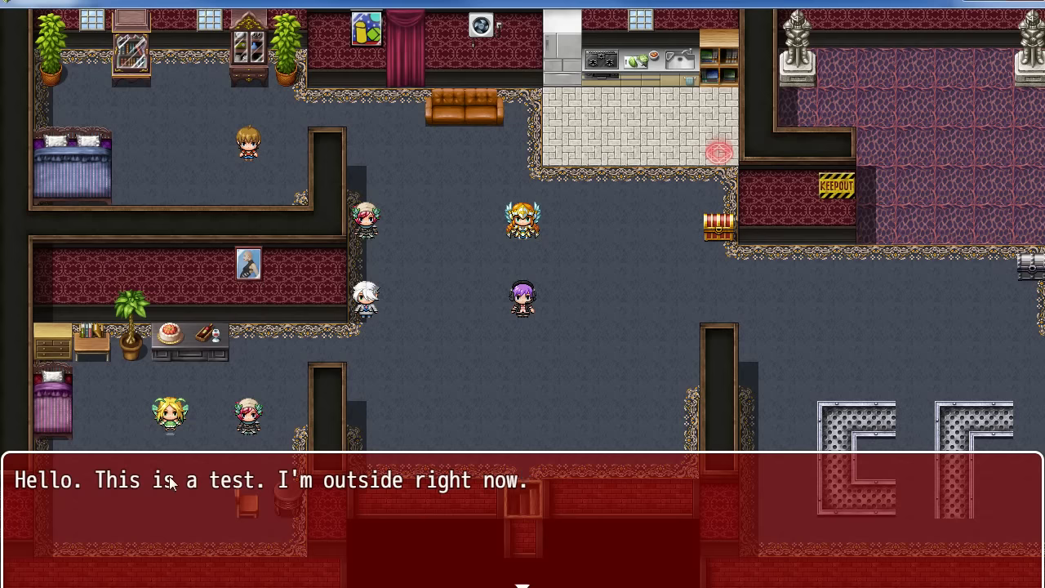
pyautogui.click(469, 477)
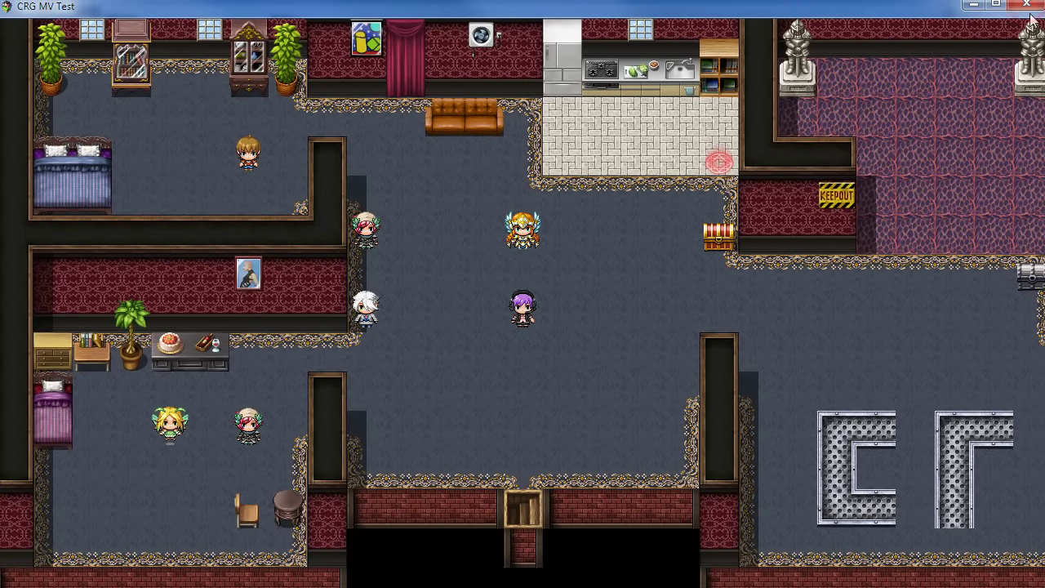
pyautogui.click(1030, 10)
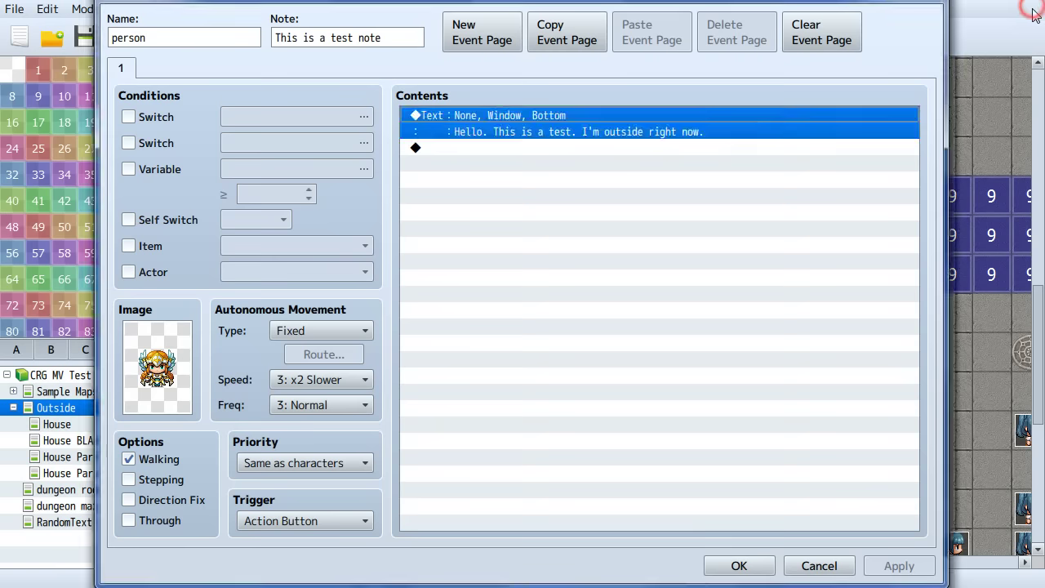
pyautogui.click(800, 563)
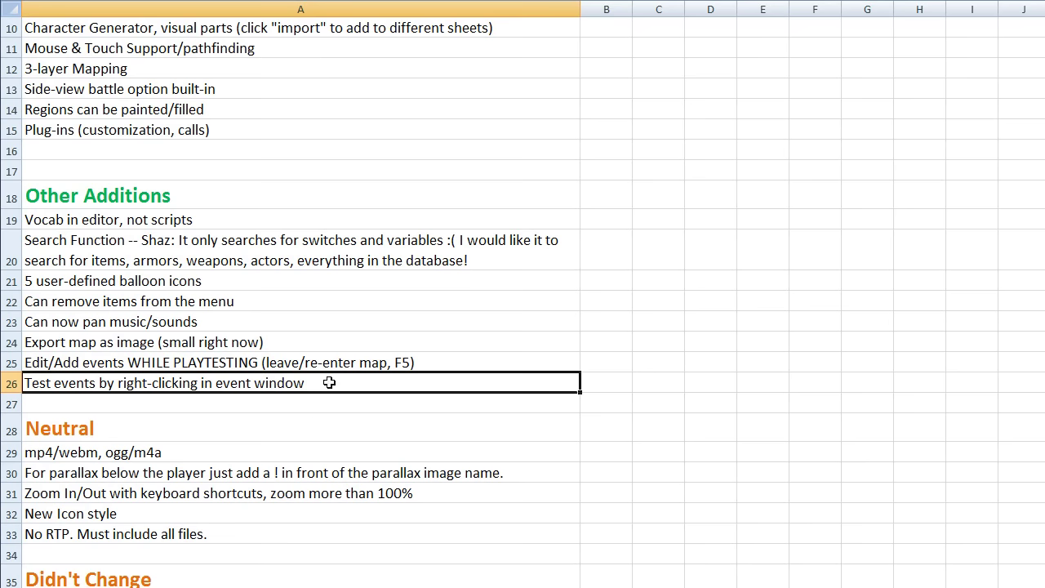
# Move down the feature list to the "mp4/webm, ogg/m4a" entry in the Neutral section
pyautogui.scroll(-2, 336, 314)
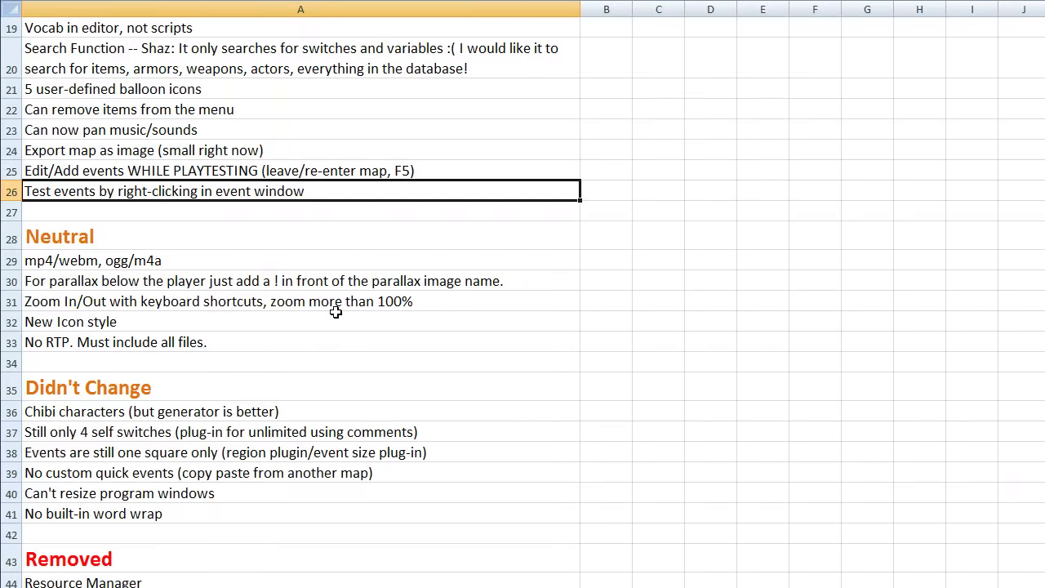
pyautogui.scroll(-1, 336, 311)
pyautogui.click(104, 180)
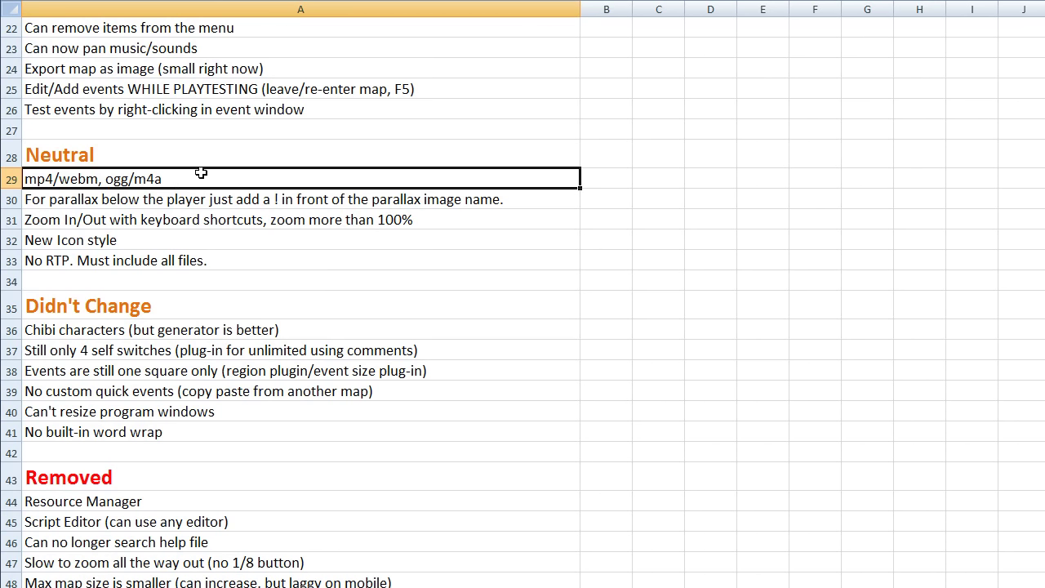
# Move to the parallax naming entry, and examine the "!House" parallax background image in the House Parallax map's properties
pyautogui.click(531, 204)
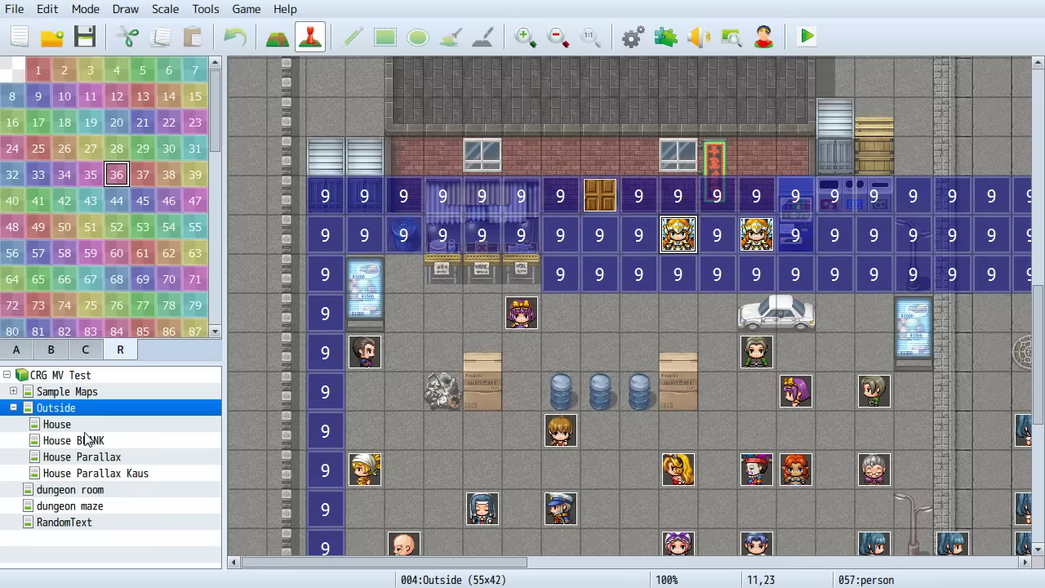
pyautogui.click(90, 458)
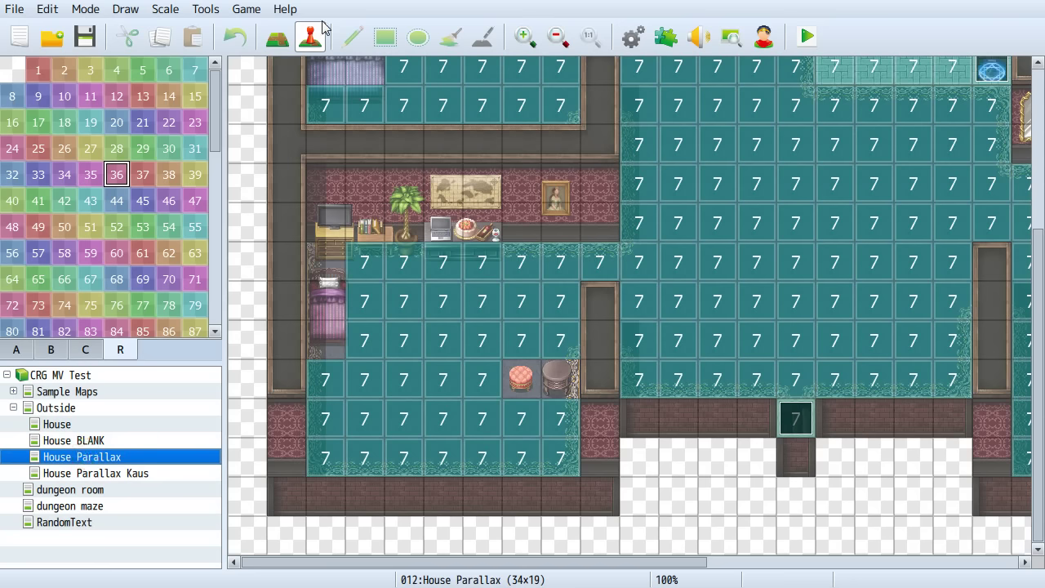
pyautogui.click(23, 351)
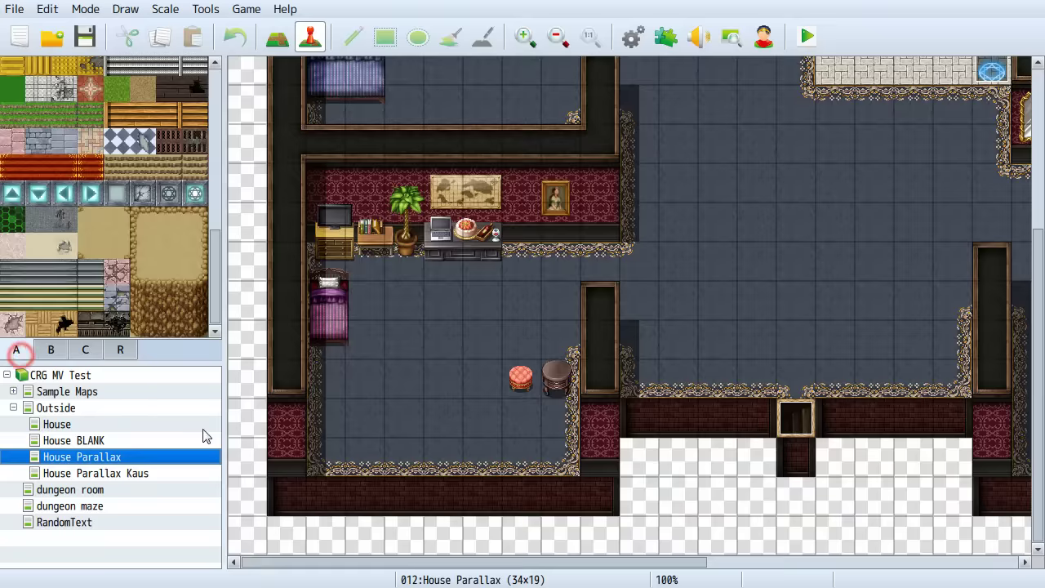
pyautogui.doubleClick(102, 458)
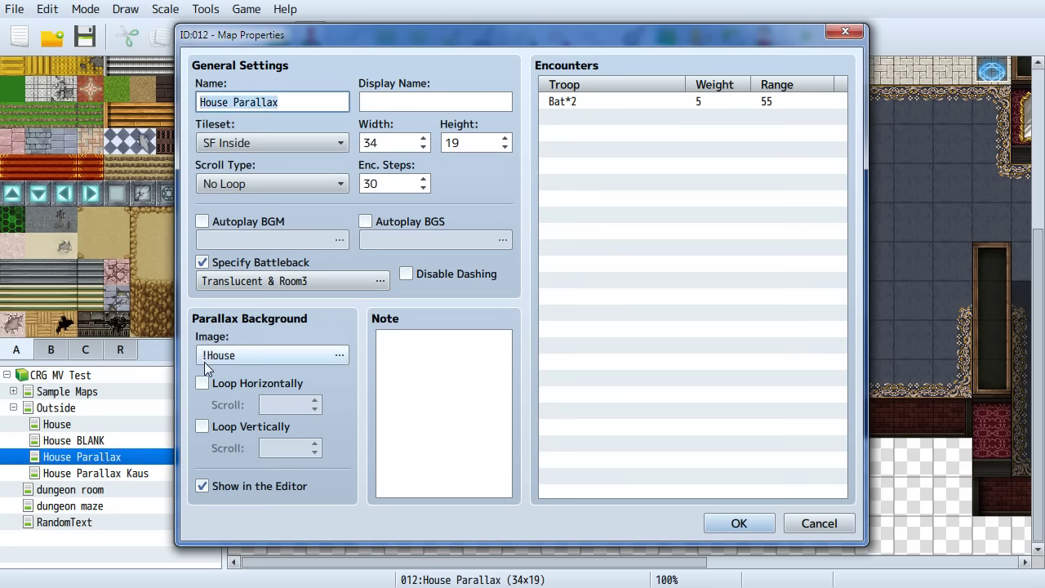
pyautogui.click(828, 524)
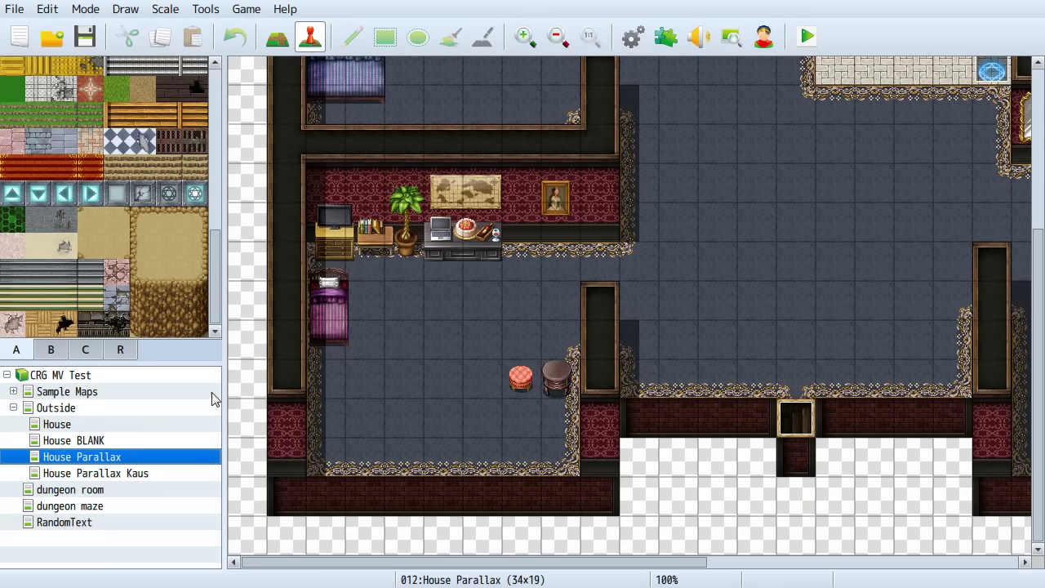
# Start a playtest and walk the character to the kitchen's transfer circle to enter the parallax version of the house
pyautogui.click(806, 38)
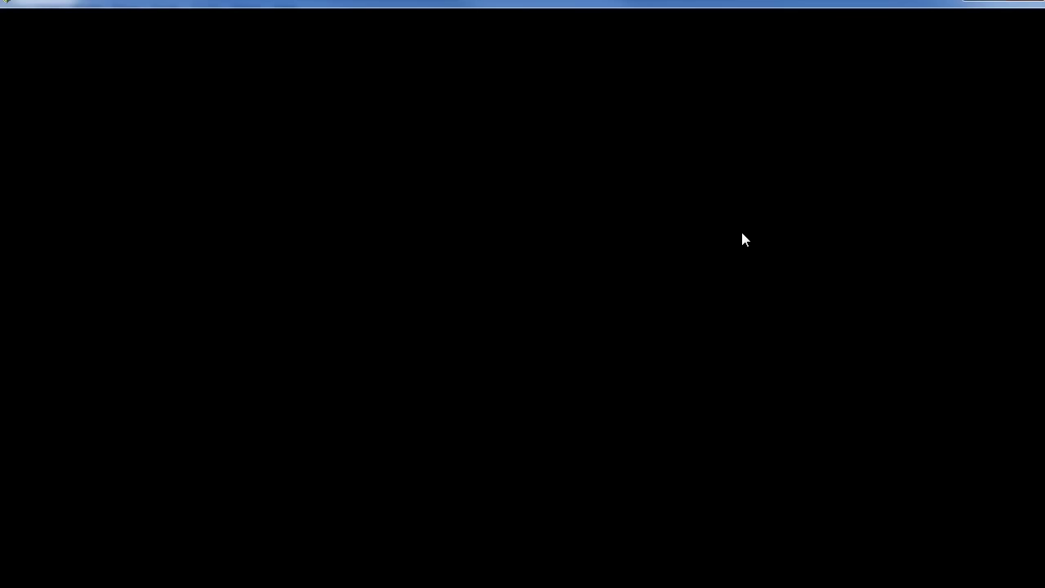
pyautogui.press('Up')
pyautogui.press('Up')
pyautogui.press('Up')
pyautogui.press('Up')
pyautogui.press('Right')
pyautogui.press('Right')
pyautogui.press('Right')
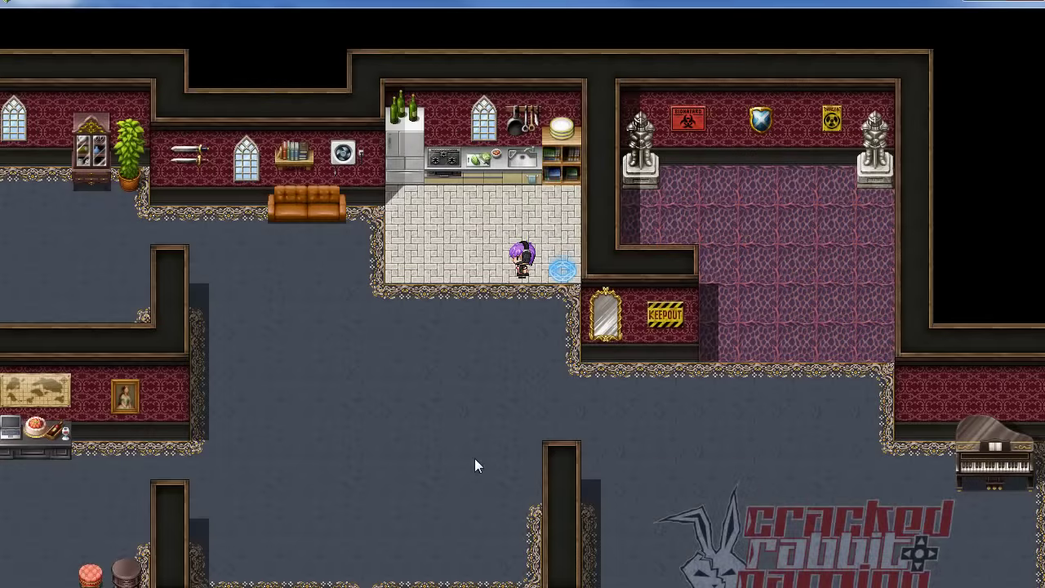
# Walk the character around the parallax house, past the floor logo, the sofa and the kitchen, to show the parallax background
pyautogui.click(634, 448)
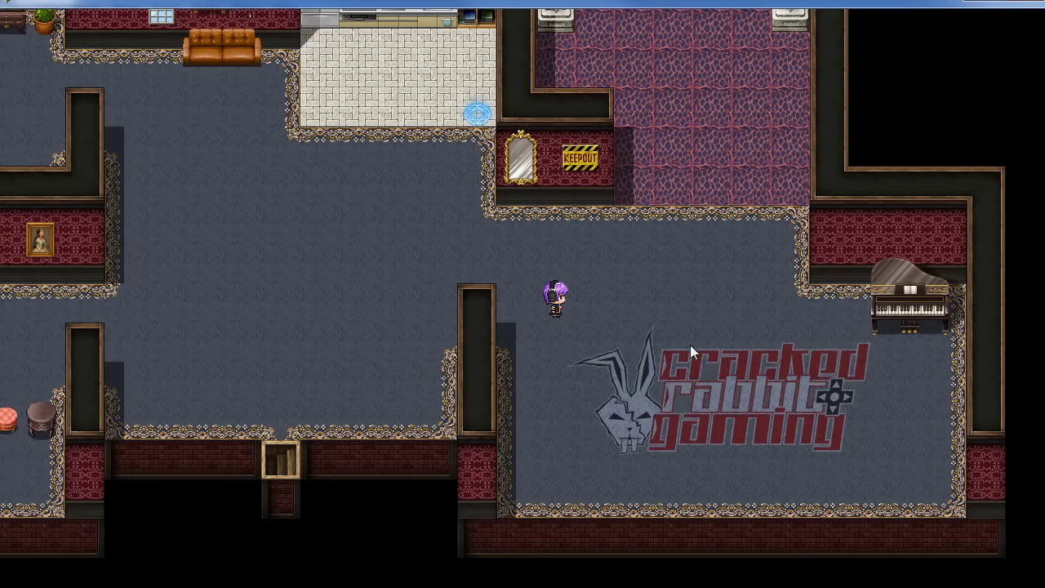
pyautogui.click(750, 263)
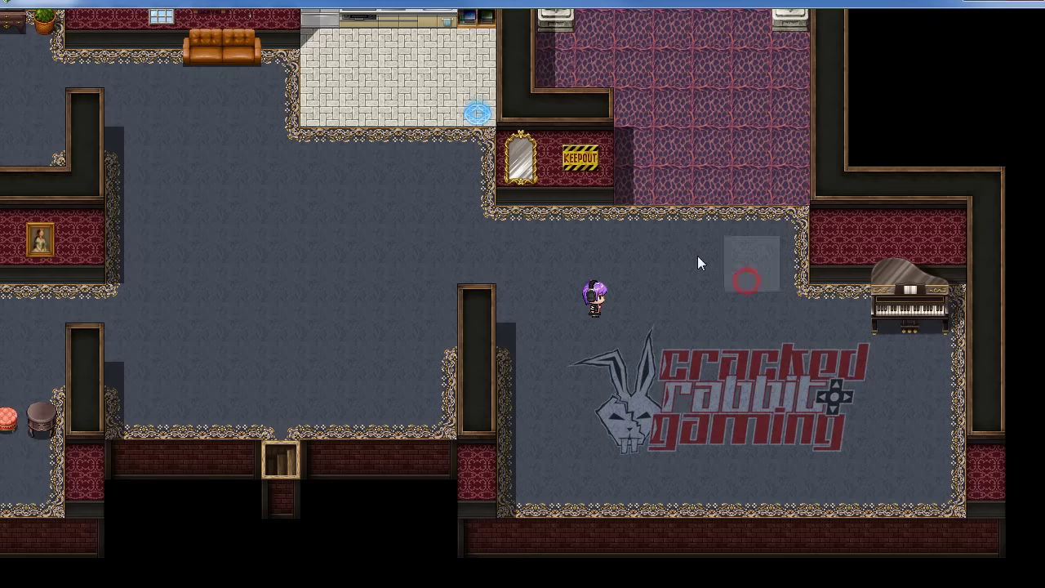
pyautogui.click(321, 225)
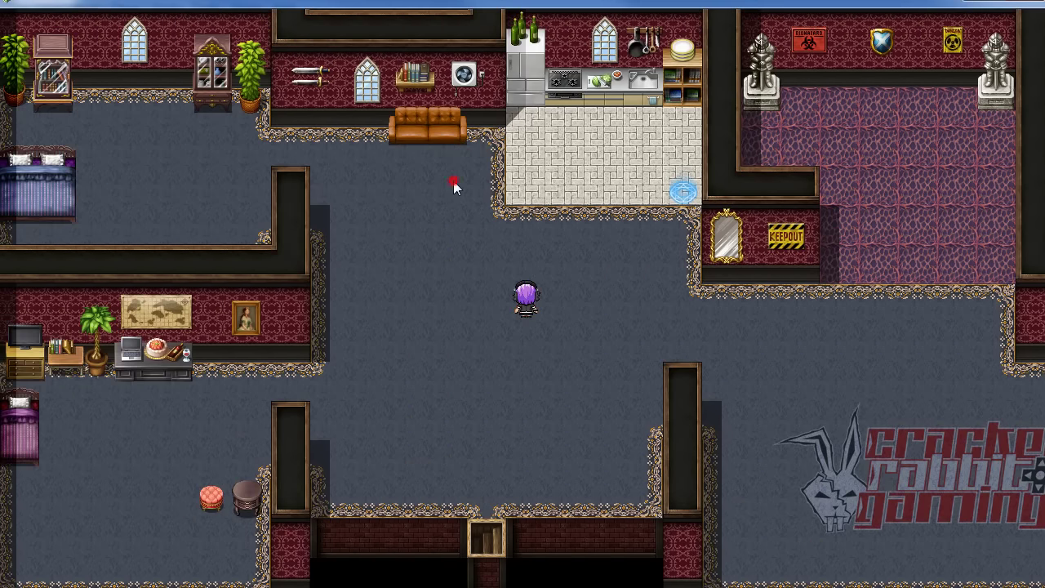
pyautogui.click(453, 181)
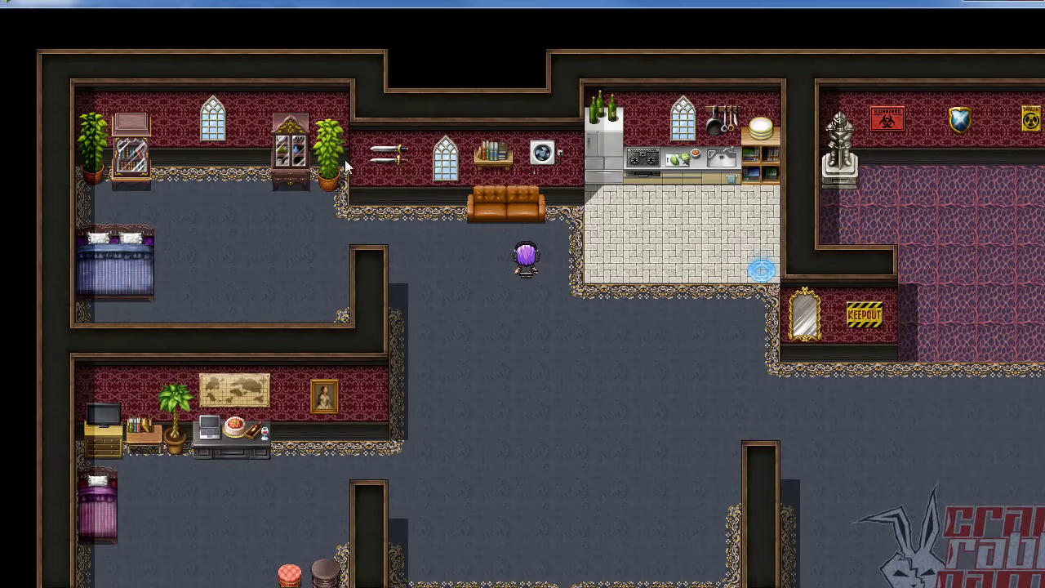
pyautogui.click(604, 169)
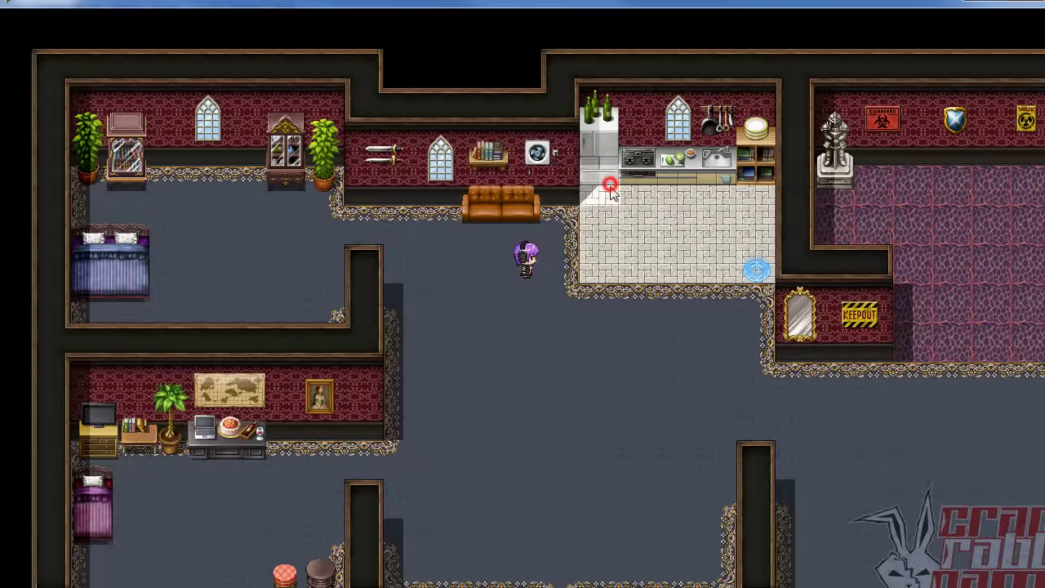
pyautogui.click(536, 347)
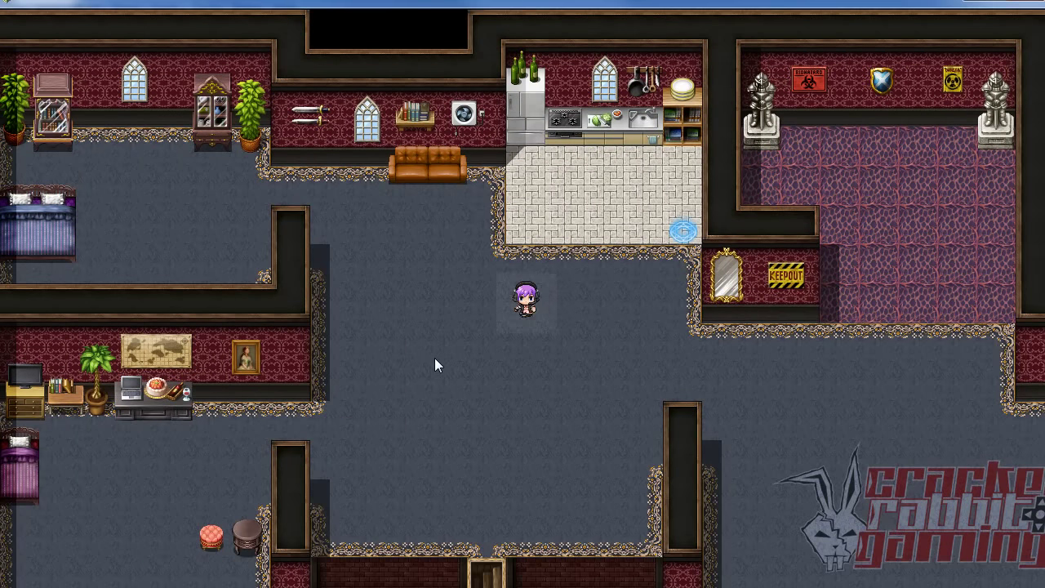
# Walk the character around the parallax house and onto the kitchen's blue teleport circle, and end the playtest
pyautogui.click(426, 368)
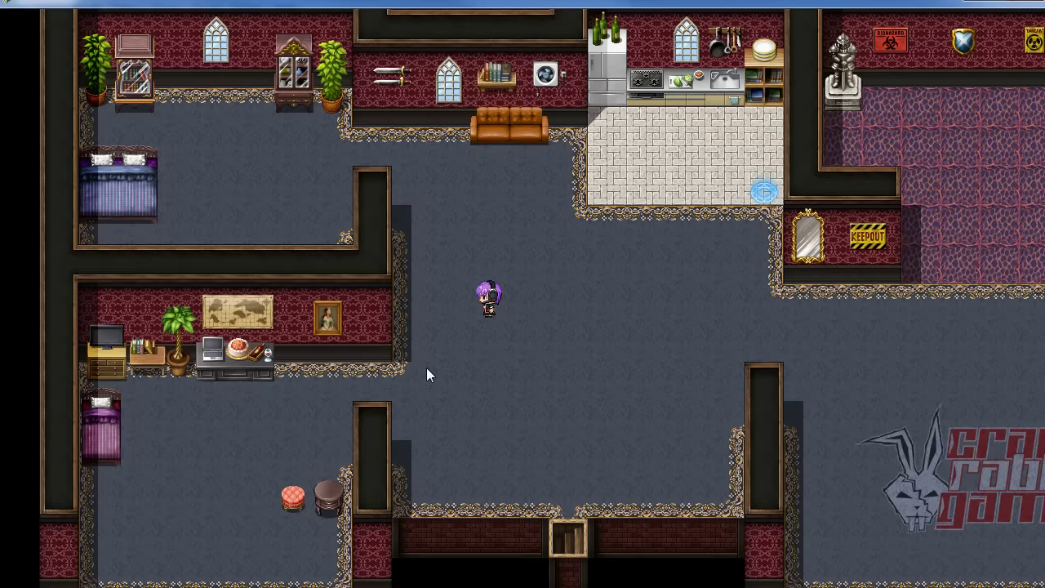
pyautogui.click(426, 374)
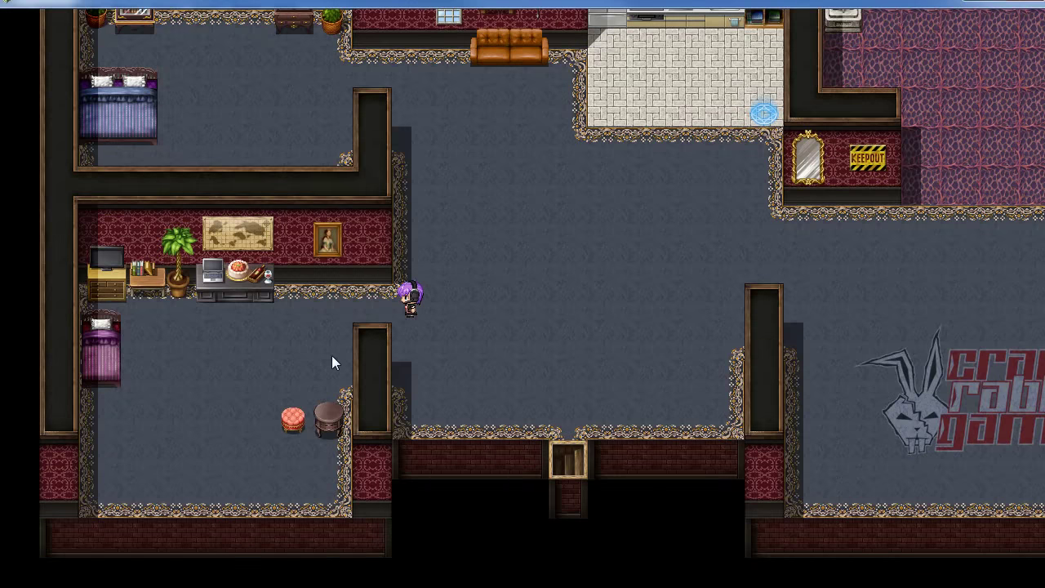
pyautogui.click(386, 329)
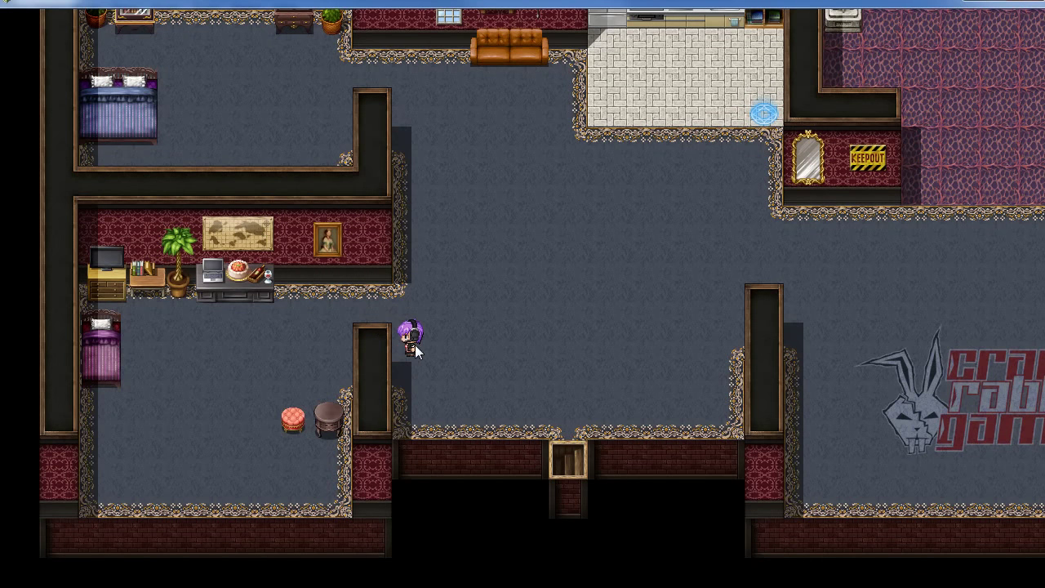
pyautogui.click(602, 261)
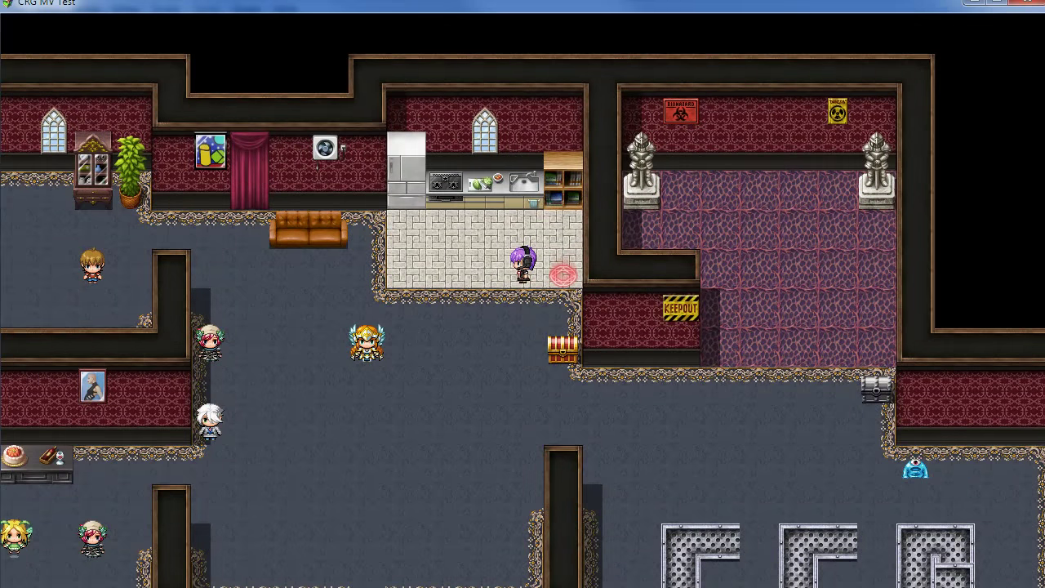
pyautogui.hotkey('alt', 'F4')
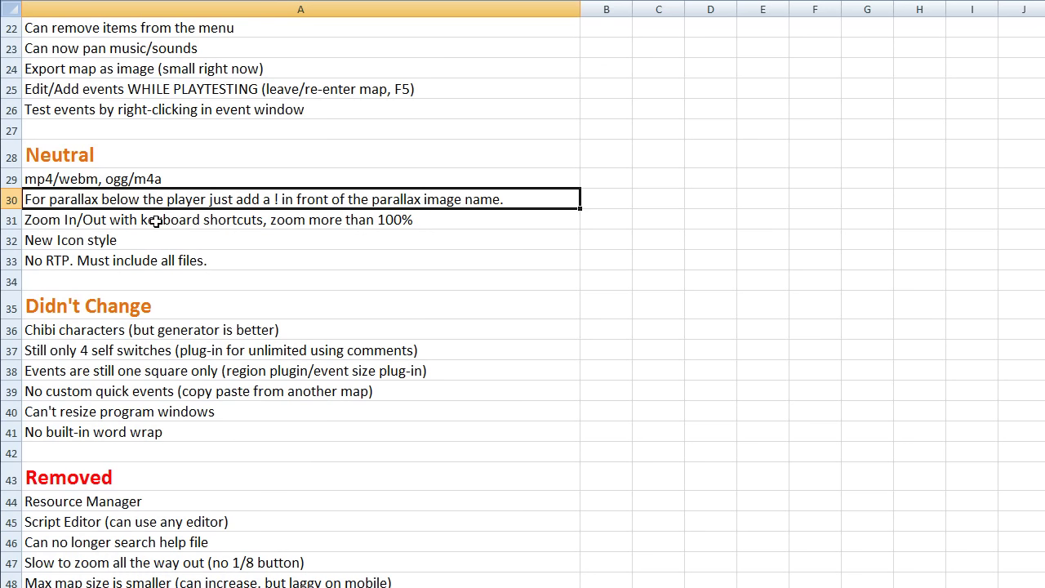
# Select the spreadsheet note on zooming, and in RPG Maker MV zoom the House Parallax map to 150% and out to 42%
pyautogui.click(160, 219)
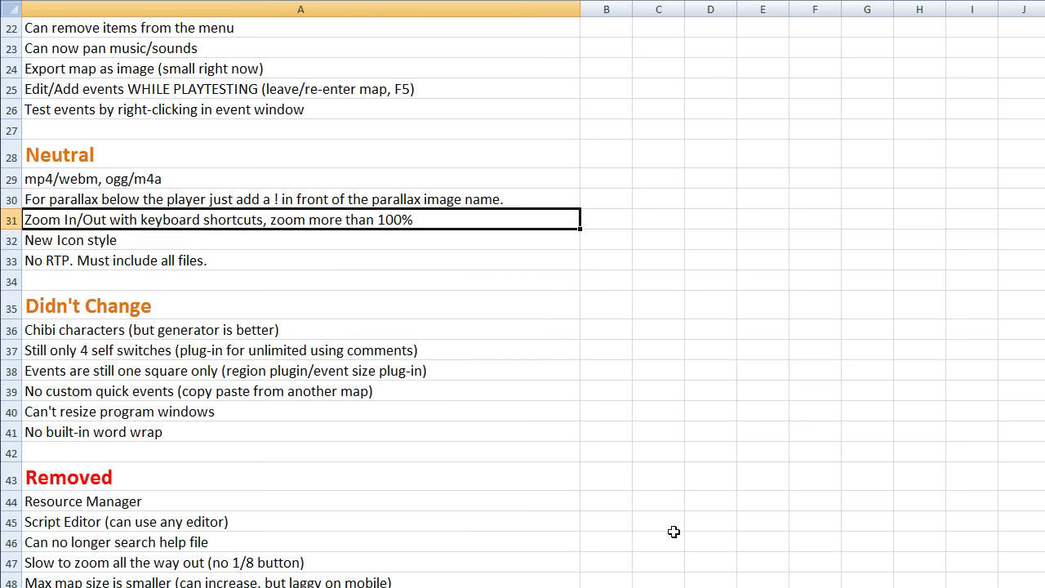
pyautogui.hotkey('alt', 'Tab')
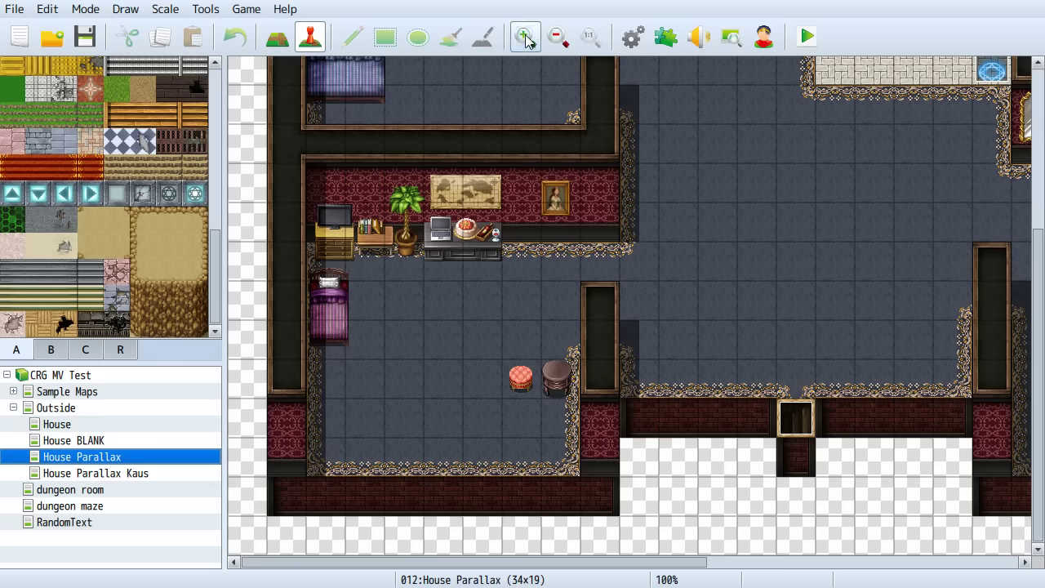
pyautogui.click(524, 37)
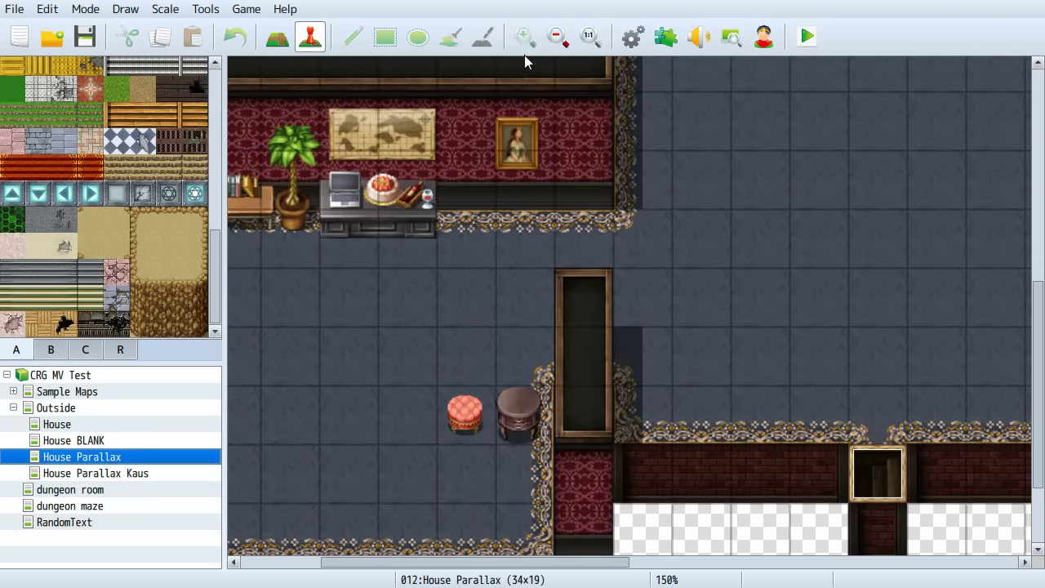
pyautogui.click(590, 37)
pyautogui.click(574, 43)
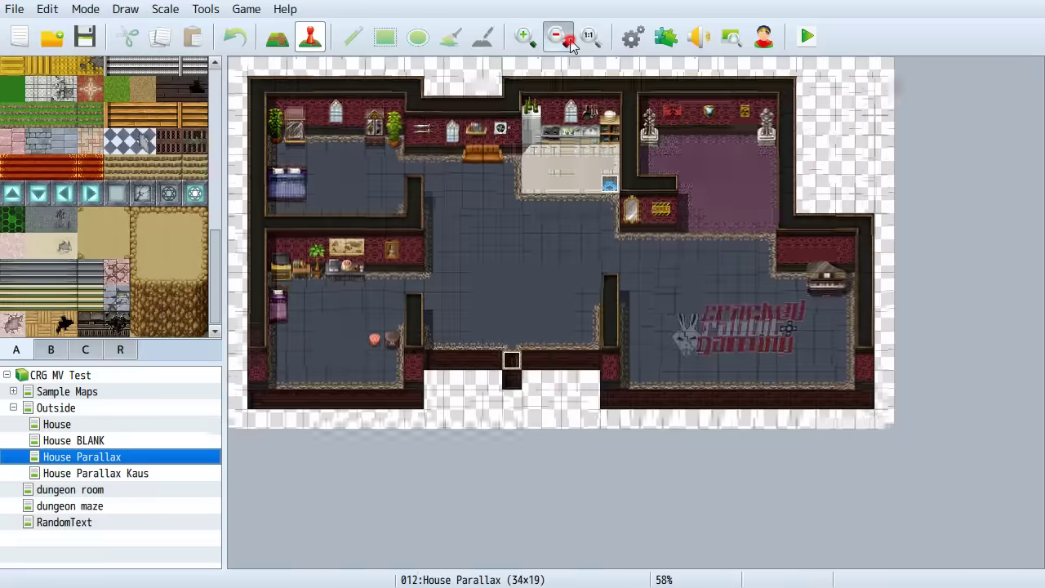
# View the map scale commands and their keyboard shortcuts for zooming in, zooming out and actual size
pyautogui.click(245, 9)
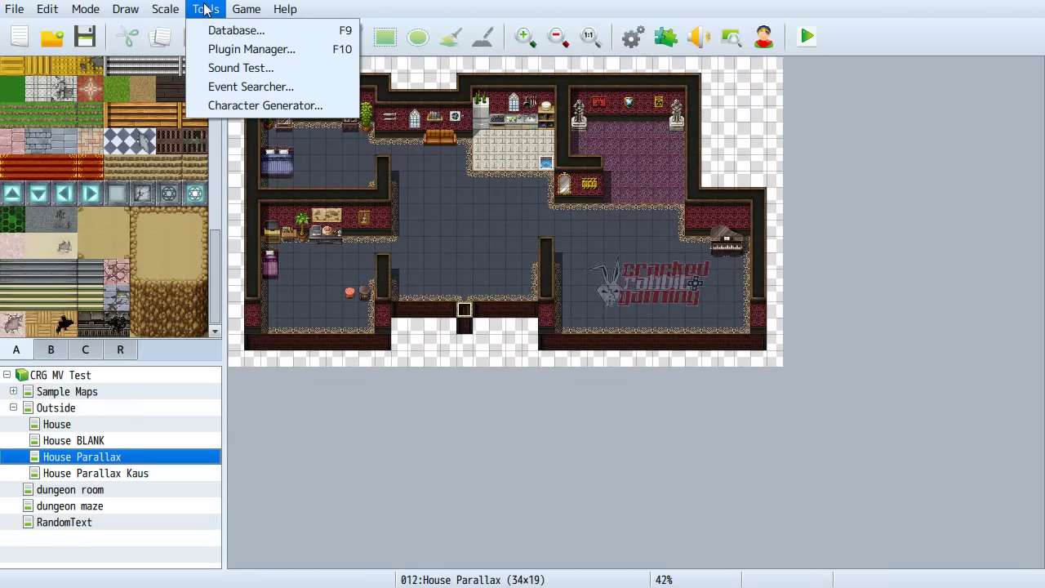
pyautogui.click(163, 9)
pyautogui.click(167, 9)
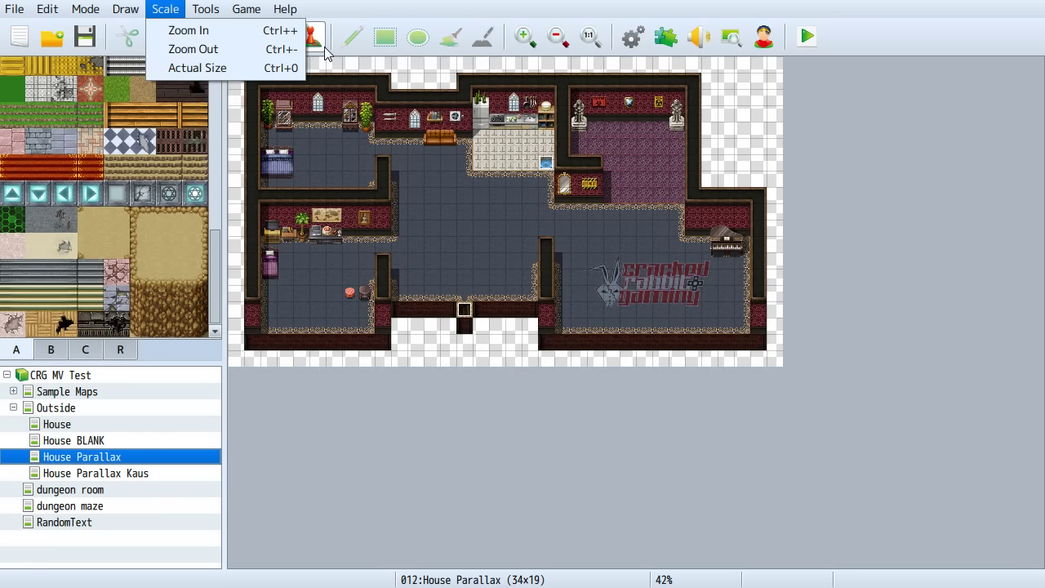
pyautogui.click(350, 9)
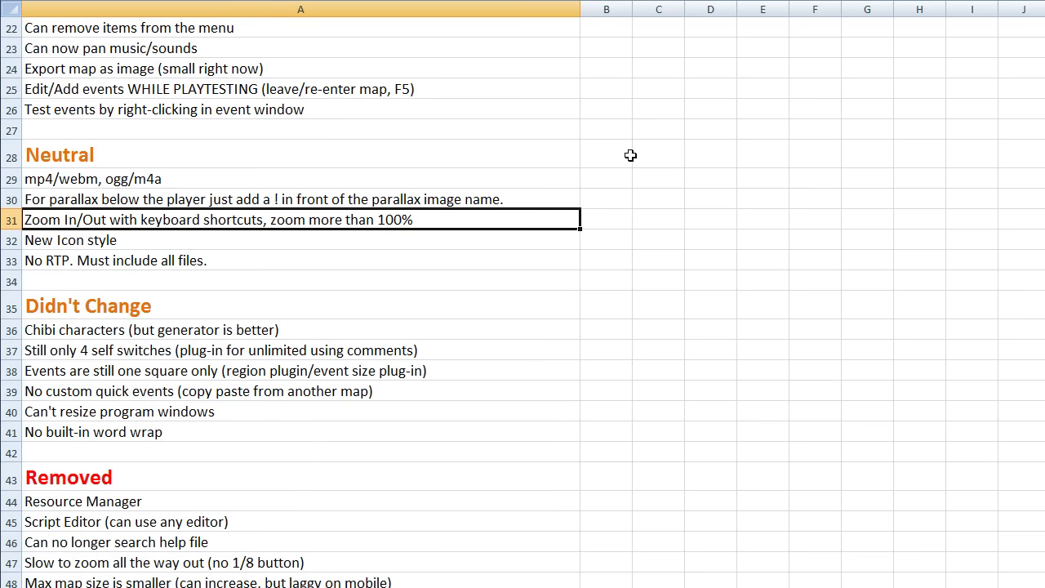
# Select the "New Icon style" note in the spreadsheet and view the Skills and Items pages of RPG Maker's database
pyautogui.click(412, 240)
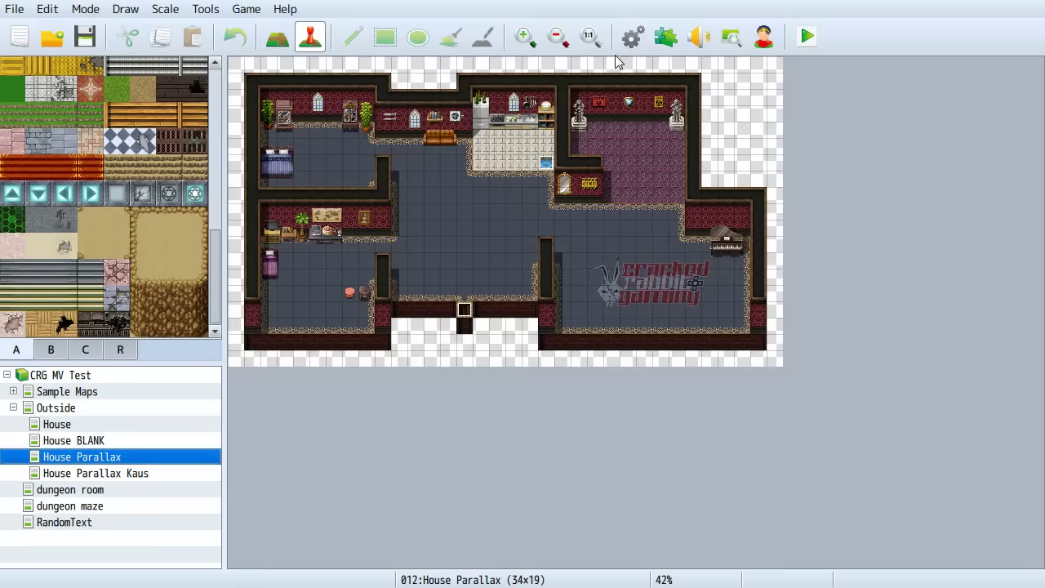
pyautogui.press('F9')
pyautogui.click(117, 94)
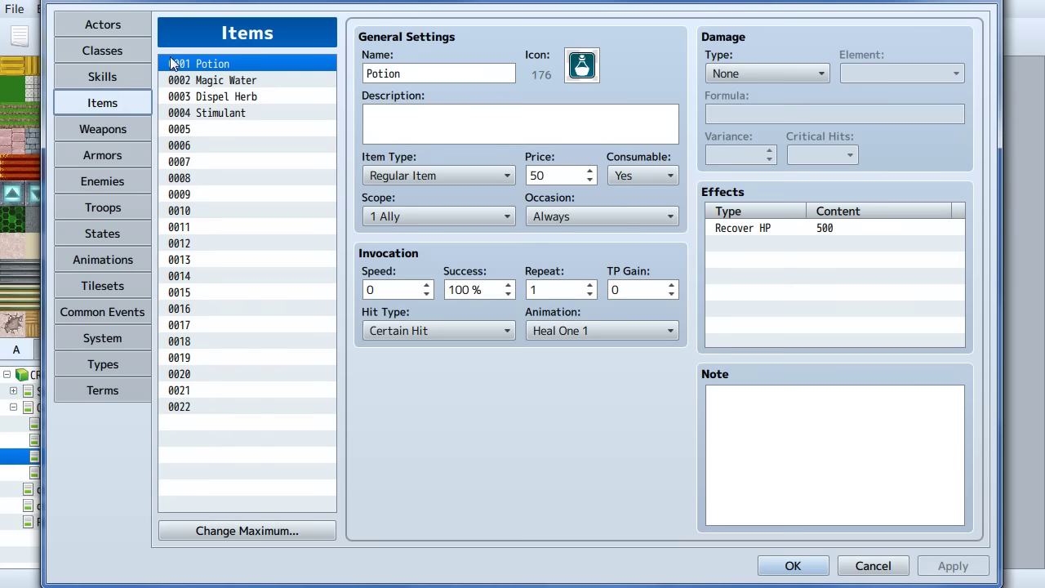
pyautogui.click(102, 76)
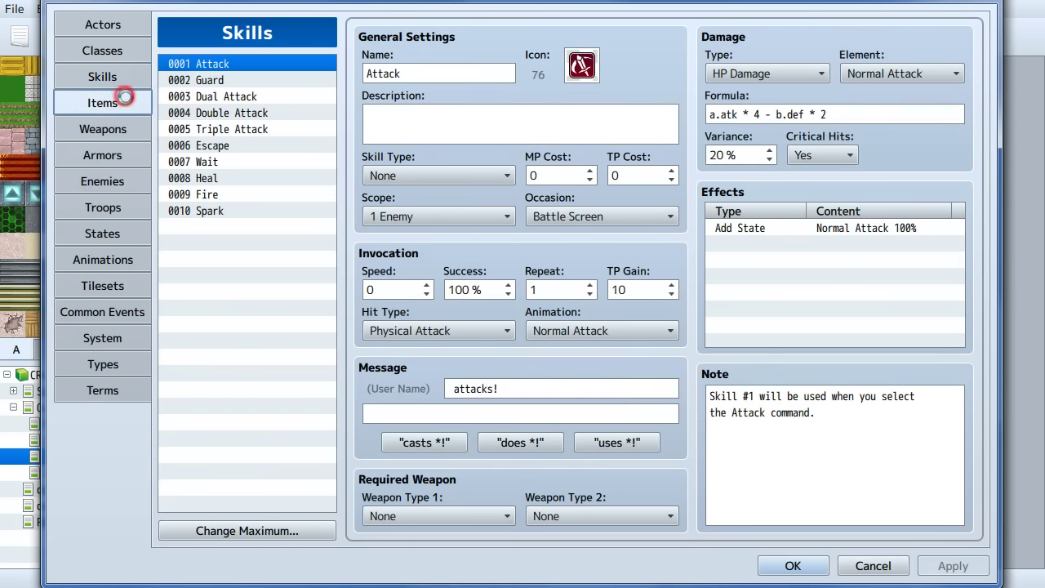
pyautogui.click(127, 102)
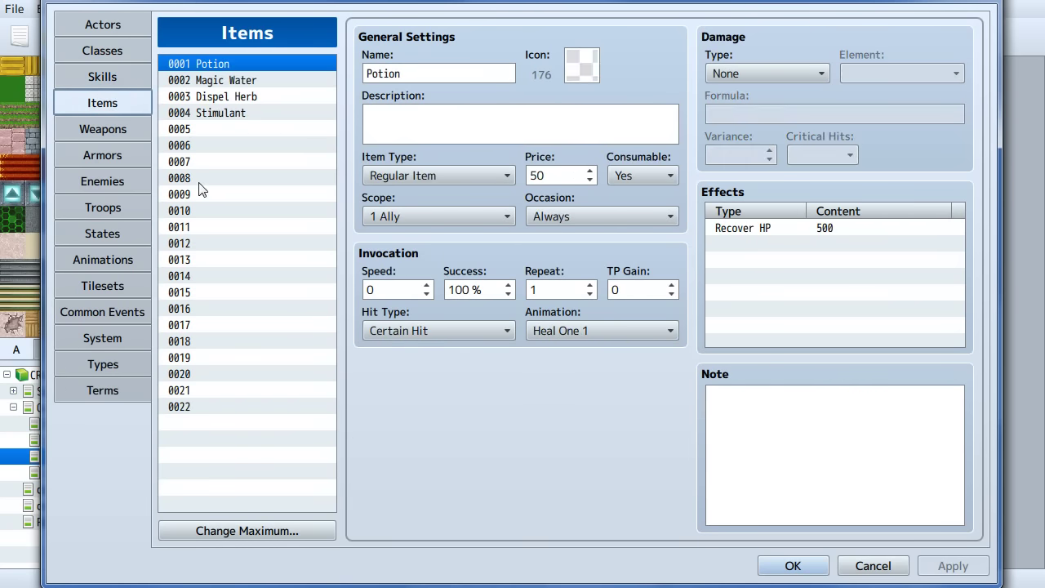
# Examine the icon set available for the Potion item, and leave the image picker and database without changes
pyautogui.doubleClick(583, 70)
pyautogui.moveTo(726, 157)
pyautogui.mouseDown()
pyautogui.moveTo(730, 334)
pyautogui.moveTo(743, 164)
pyautogui.mouseUp()
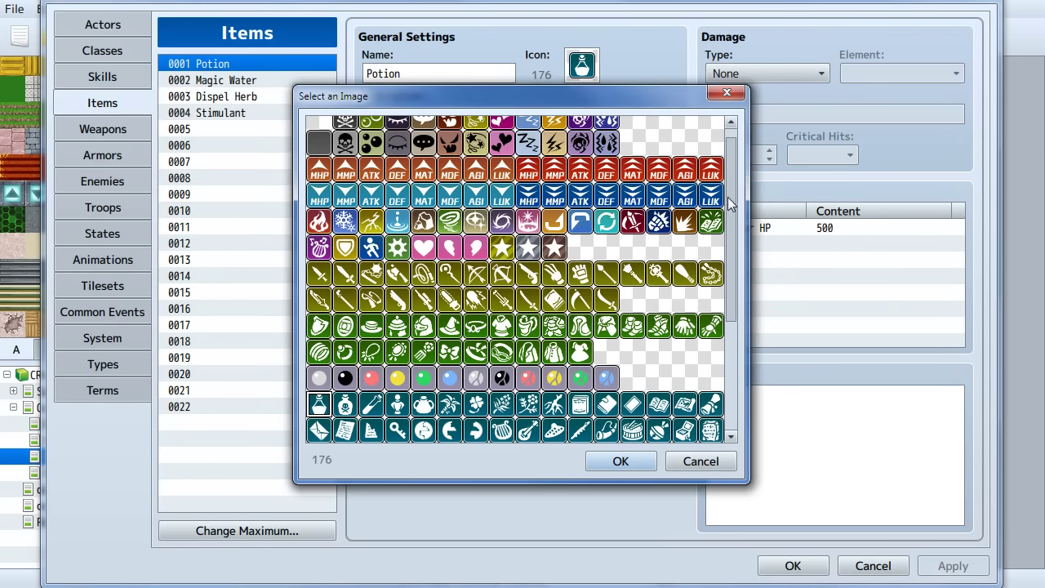
pyautogui.moveTo(727, 196); pyautogui.dragTo(727, 142)
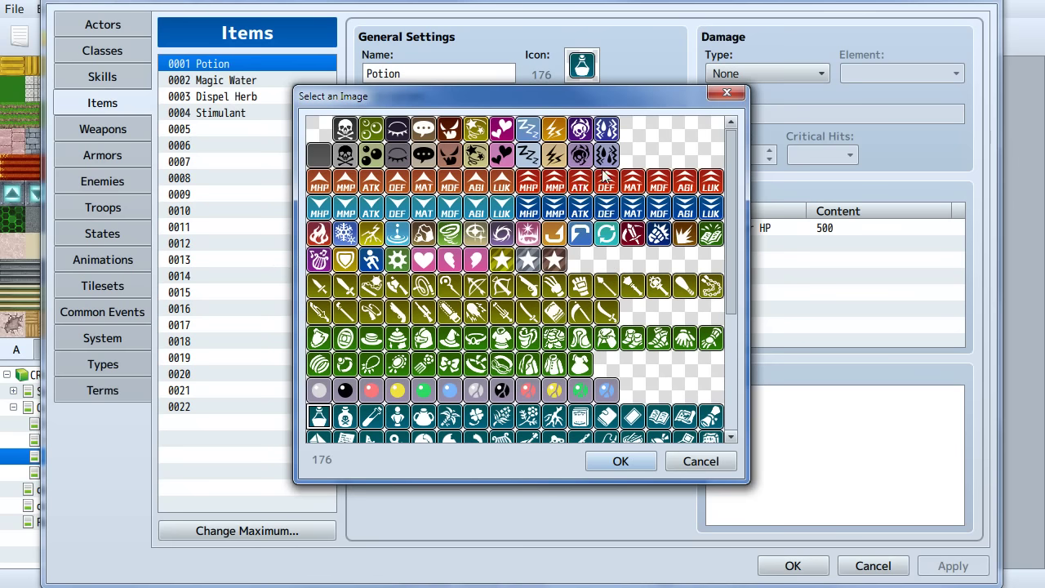
pyautogui.click(725, 467)
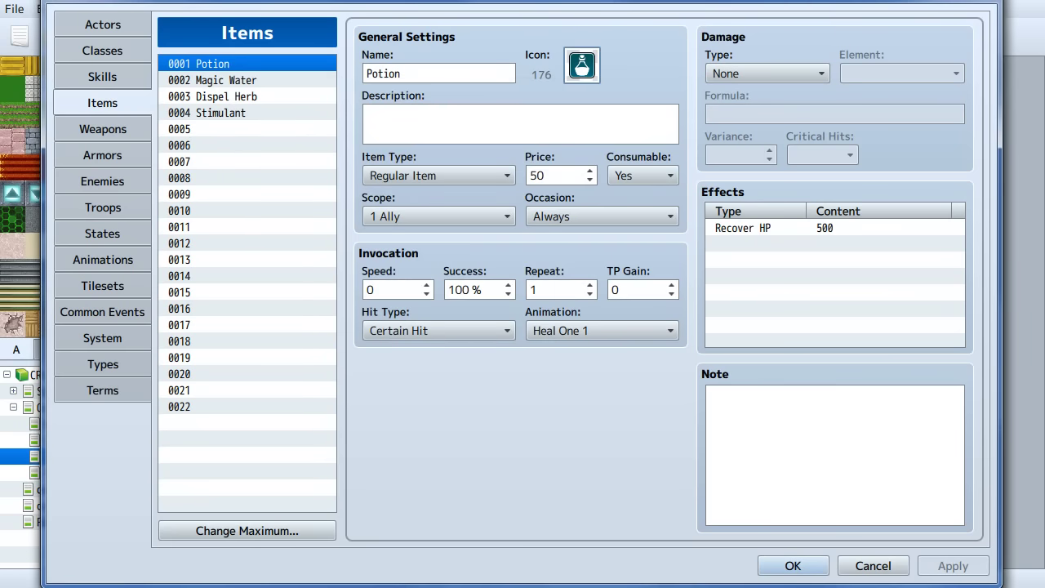
pyautogui.click(857, 565)
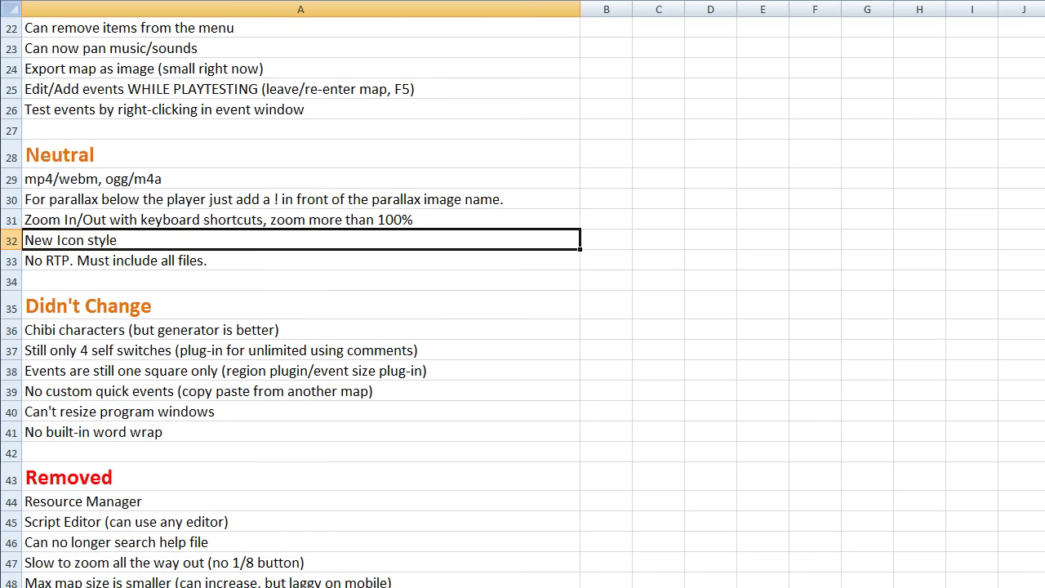
# Go through the spreadsheet notes from "No RTP" to "Chibi characters" and view the male sprites in RPG Maker's character generator
pyautogui.click(168, 263)
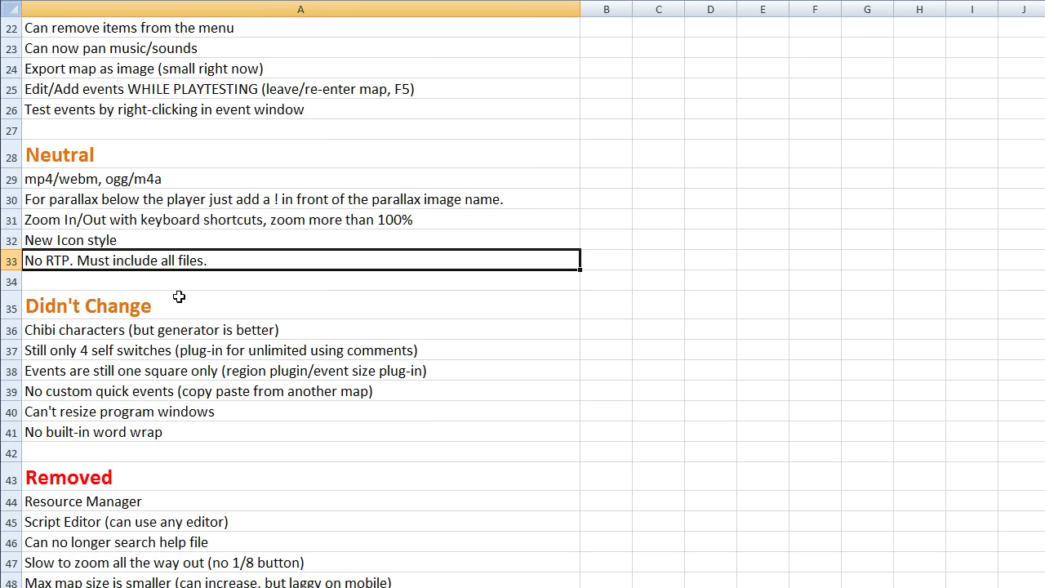
pyautogui.scroll(-3, 203, 253)
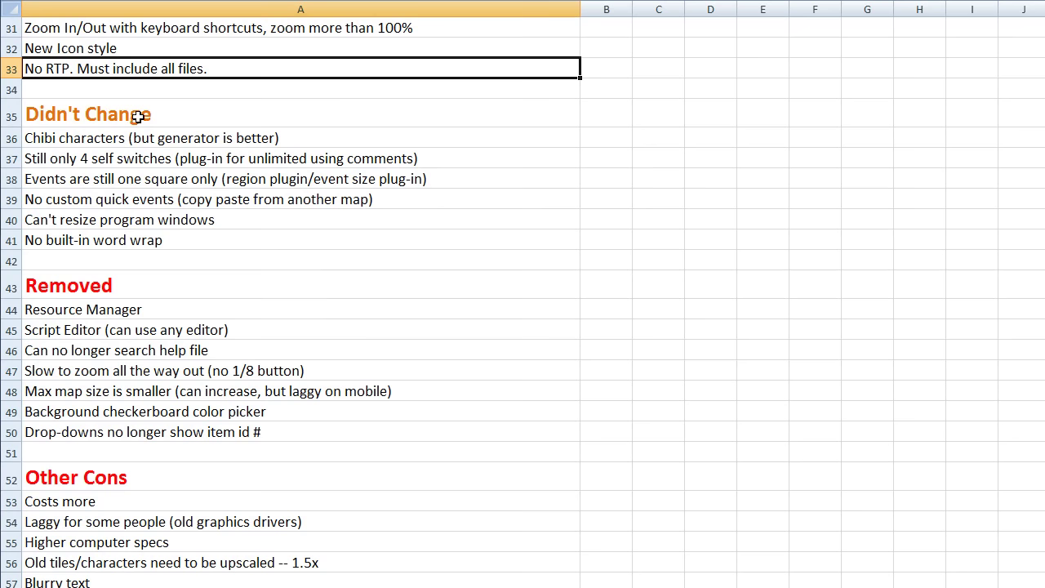
pyautogui.click(155, 143)
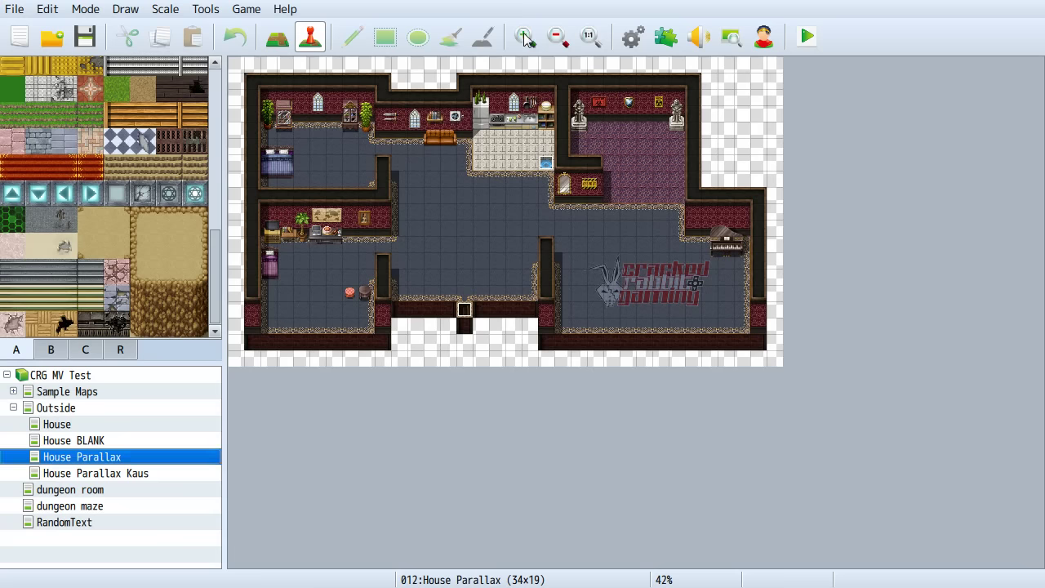
pyautogui.click(587, 36)
pyautogui.click(764, 35)
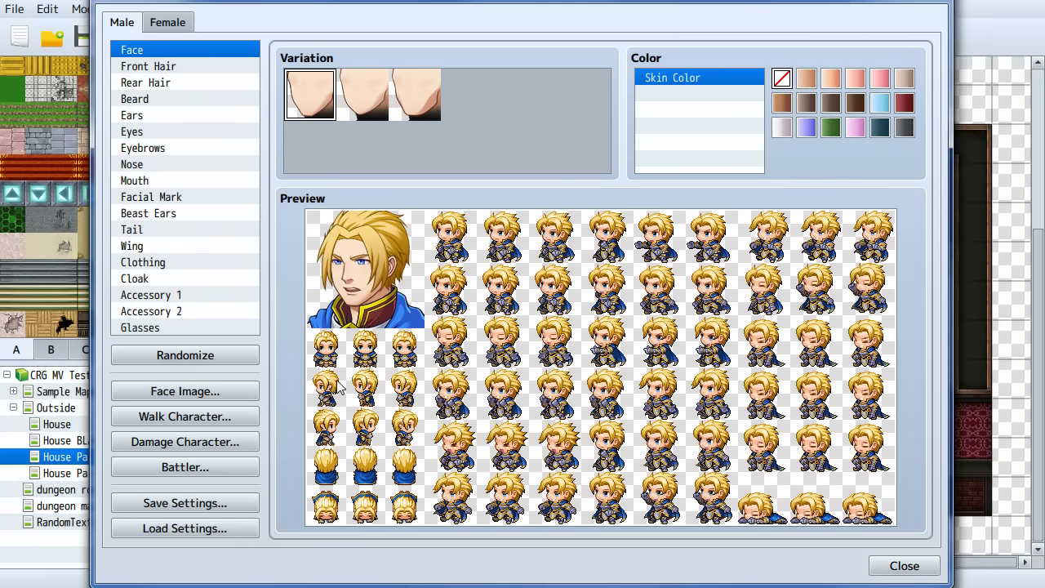
pyautogui.click(904, 566)
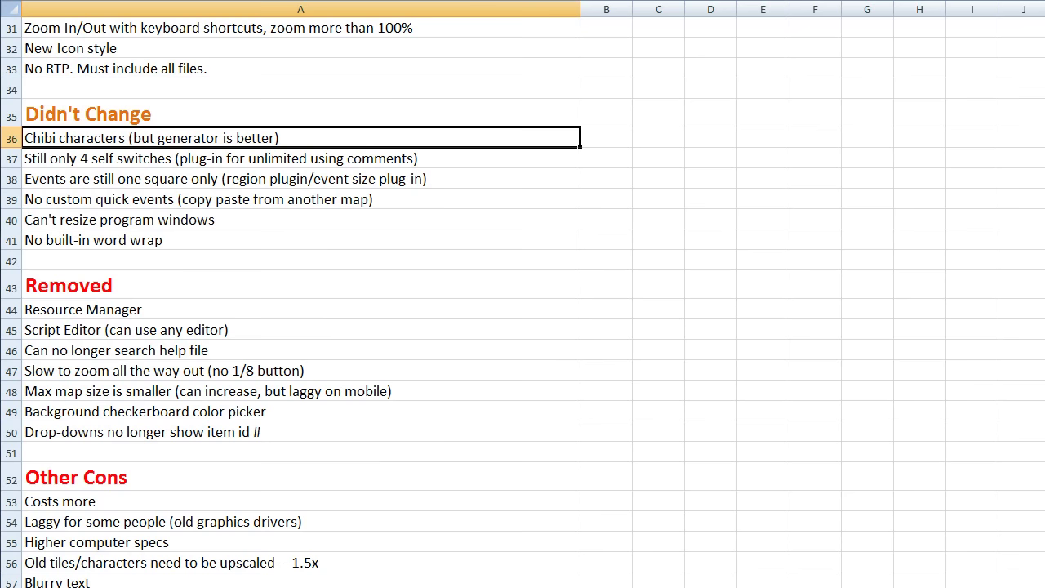
# Select the notes on self switches and one-square events, and mark single event squares on RPG Maker's House Parallax map
pyautogui.click(465, 162)
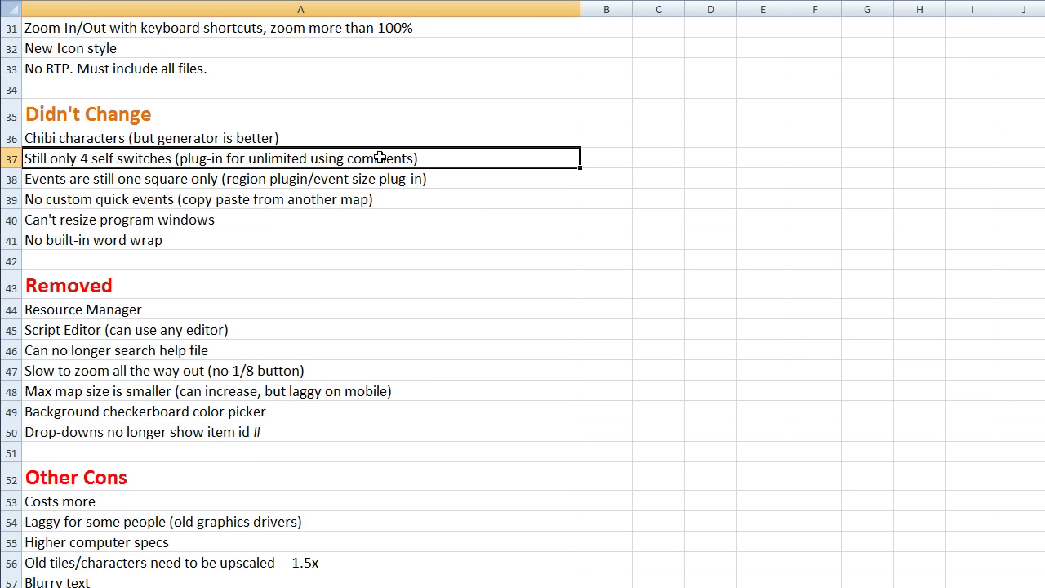
pyautogui.click(36, 181)
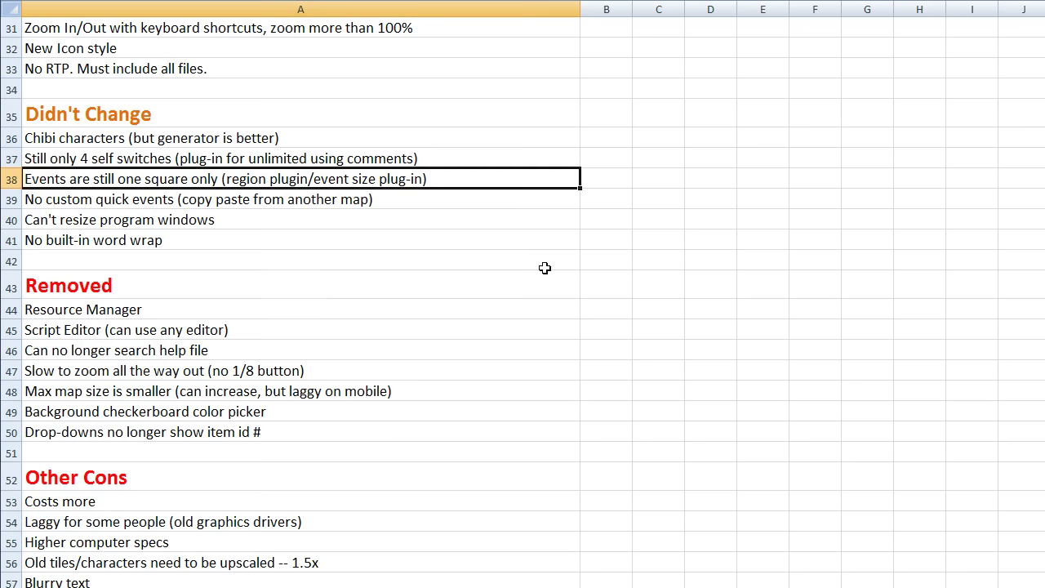
pyautogui.hotkey('alt', 'Tab')
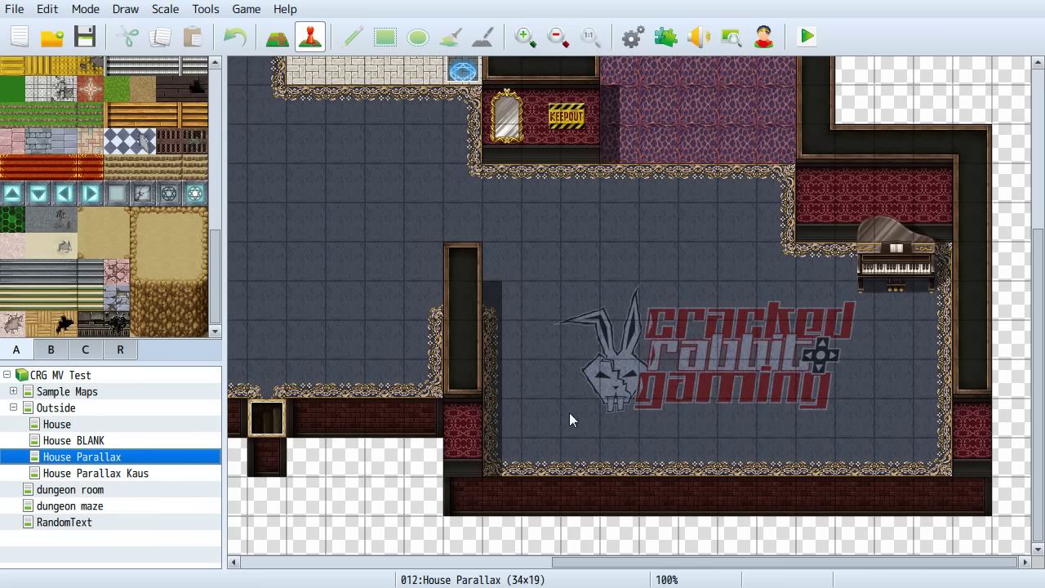
pyautogui.moveTo(650, 562); pyautogui.dragTo(474, 562)
pyautogui.click(610, 261)
pyautogui.click(609, 230)
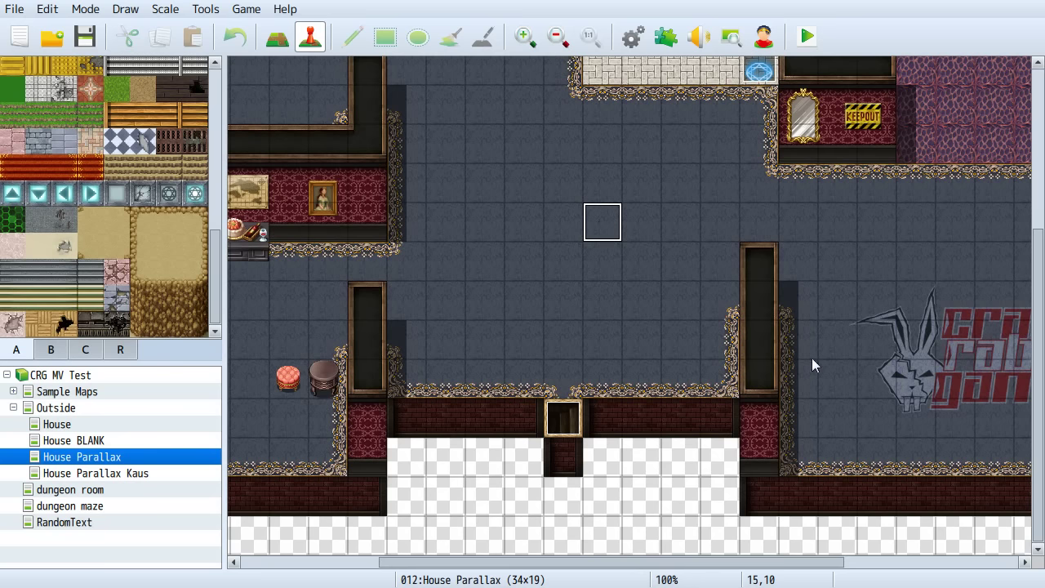
pyautogui.scroll(5, 731, 335)
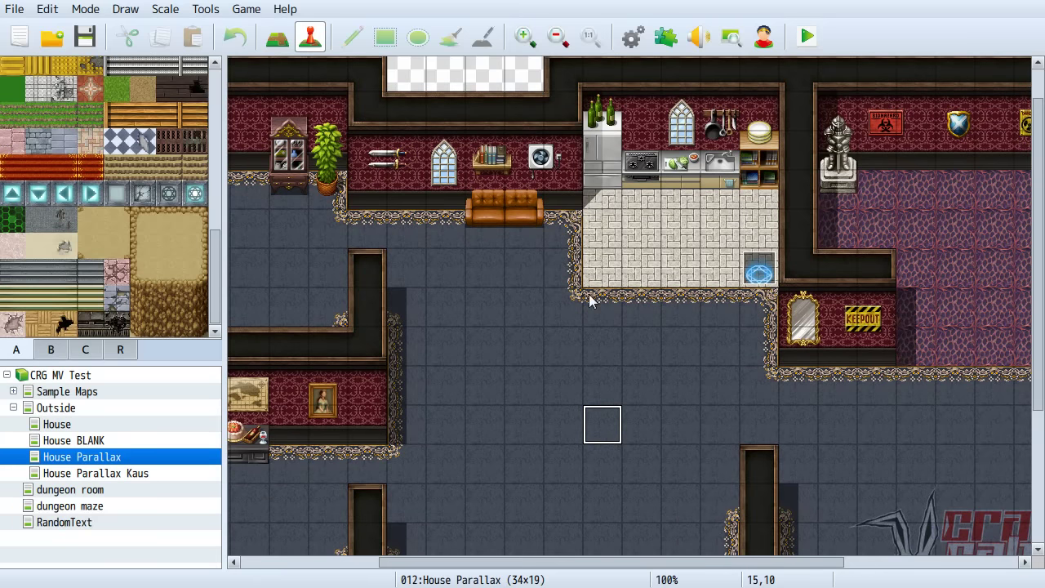
pyautogui.click(587, 320)
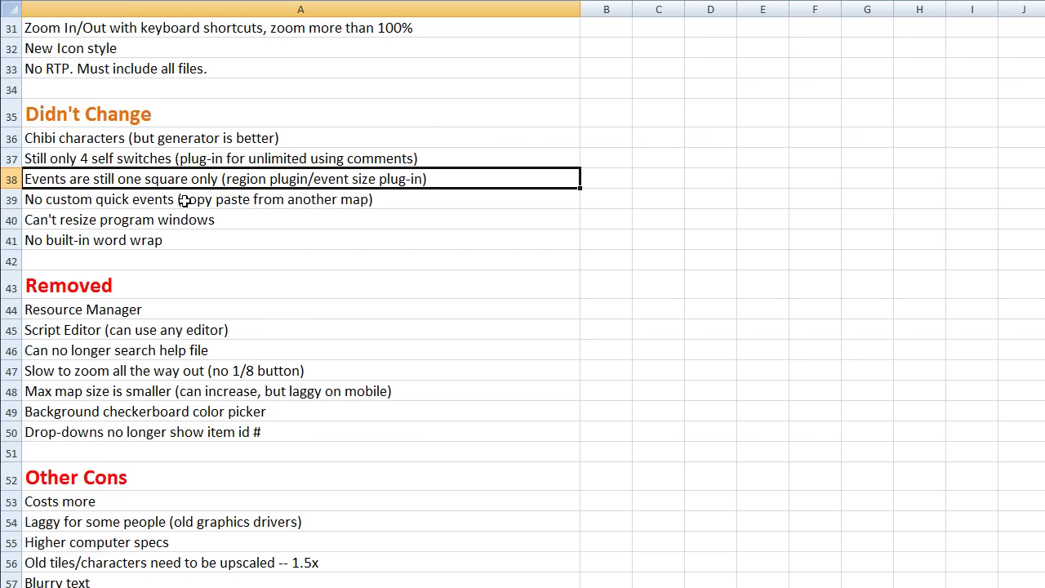
# Select the "No custom quick events" note and view the Quick Event Creation options for an empty map square in RPG Maker
pyautogui.click(180, 200)
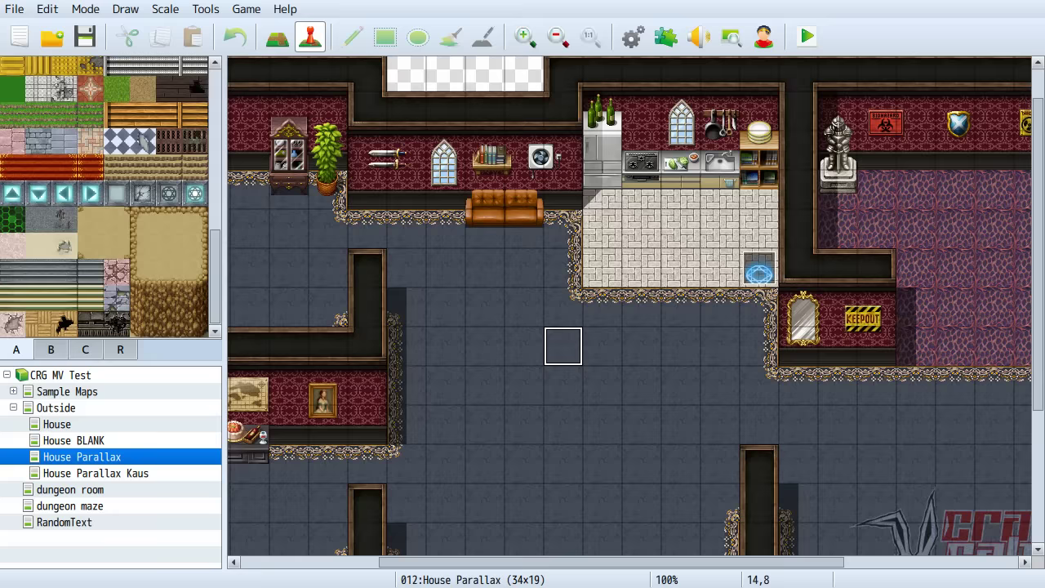
pyautogui.rightClick(540, 328)
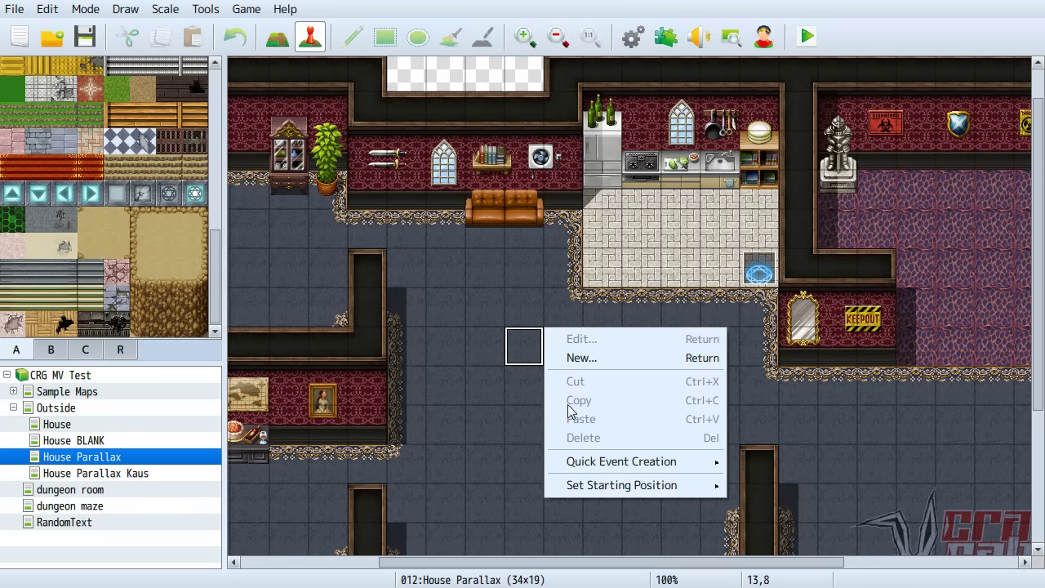
pyautogui.moveTo(604, 464)
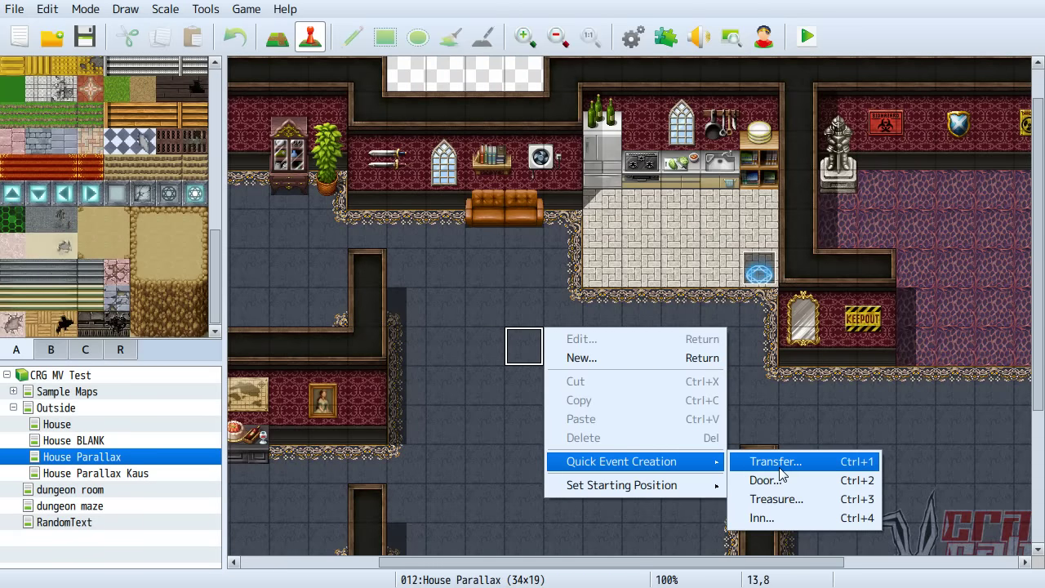
pyautogui.click(484, 360)
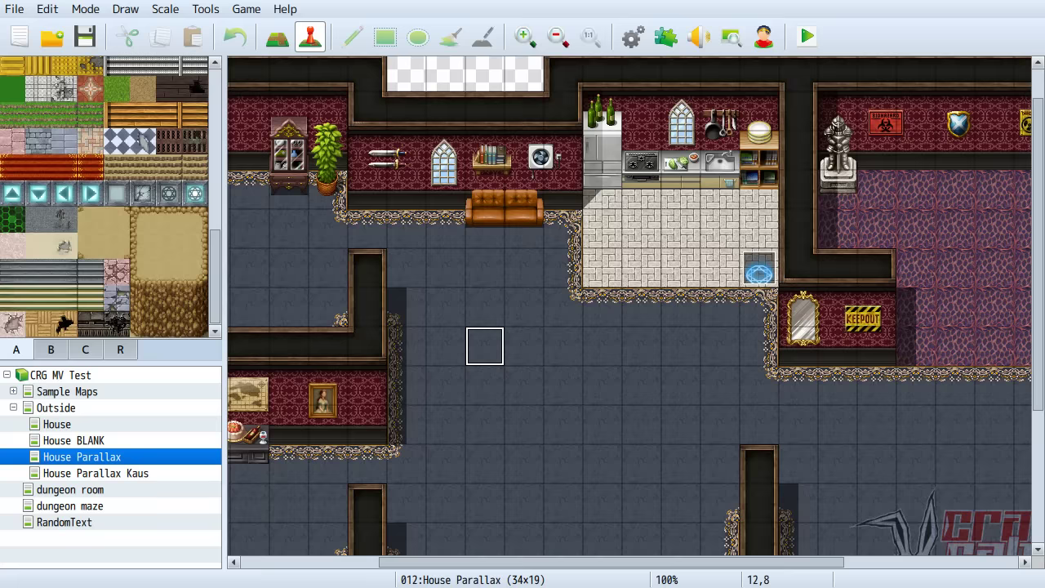
# View the quick Treasure event settings for the empty House Parallax square, choose Item as its content, and leave without creating the event
pyautogui.rightClick(480, 351)
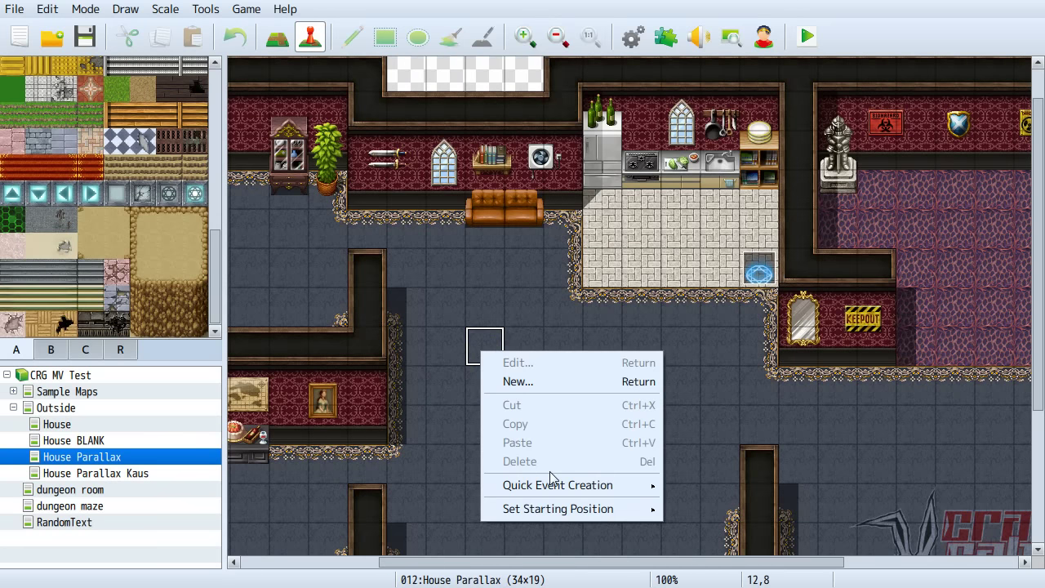
pyautogui.moveTo(582, 488)
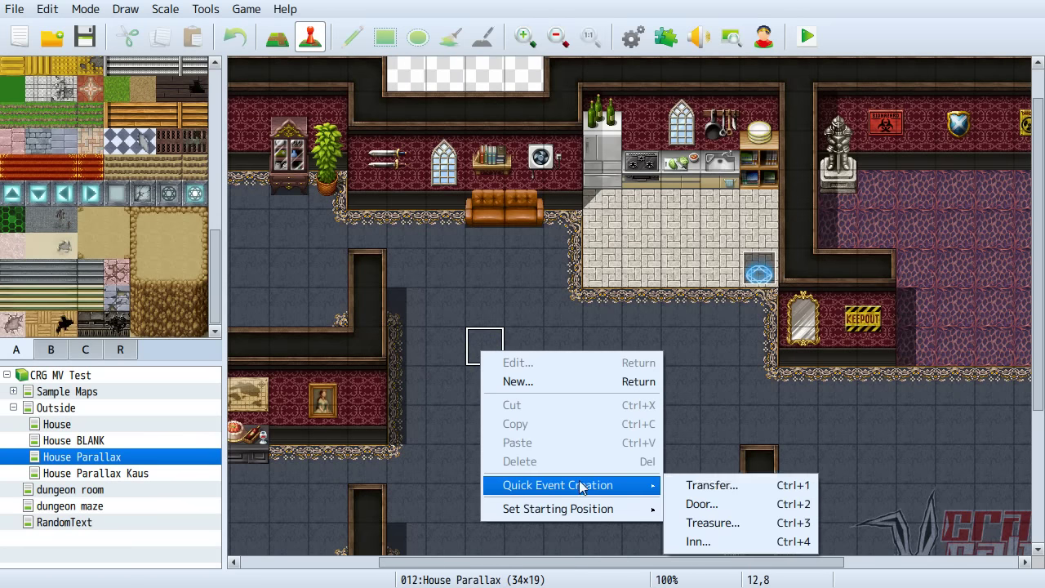
pyautogui.click(718, 523)
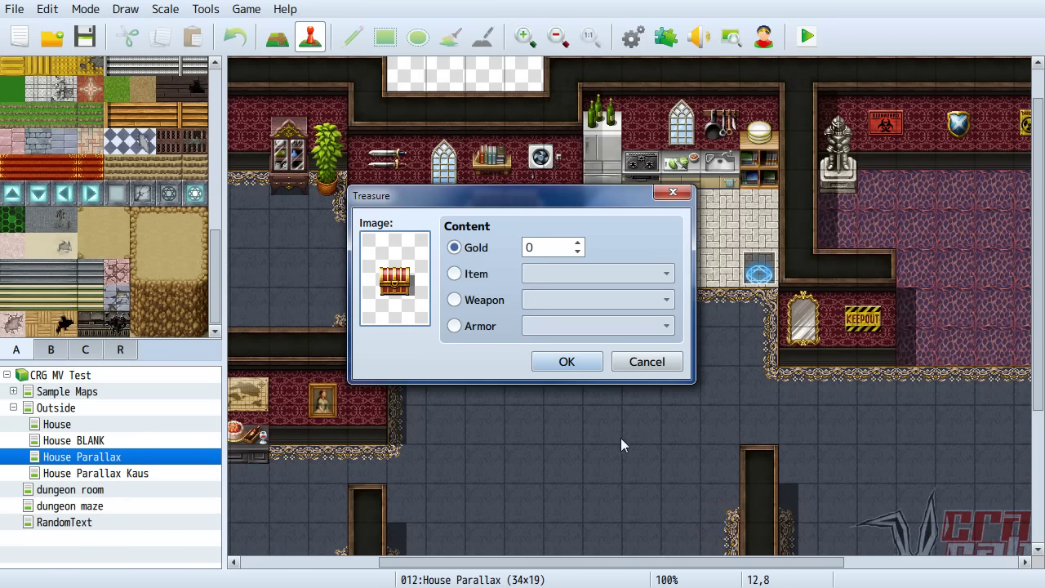
pyautogui.click(455, 273)
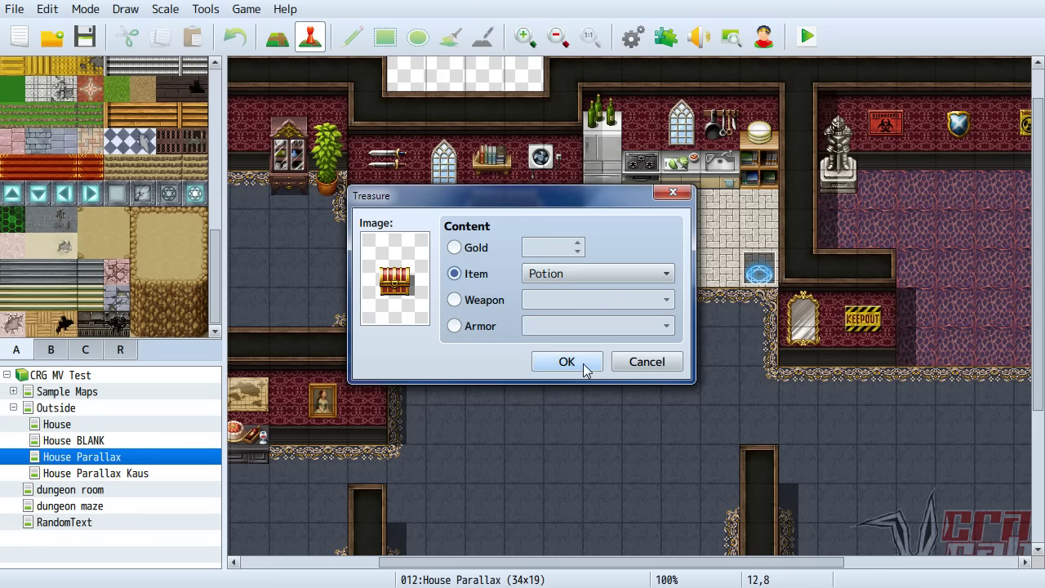
pyautogui.click(667, 362)
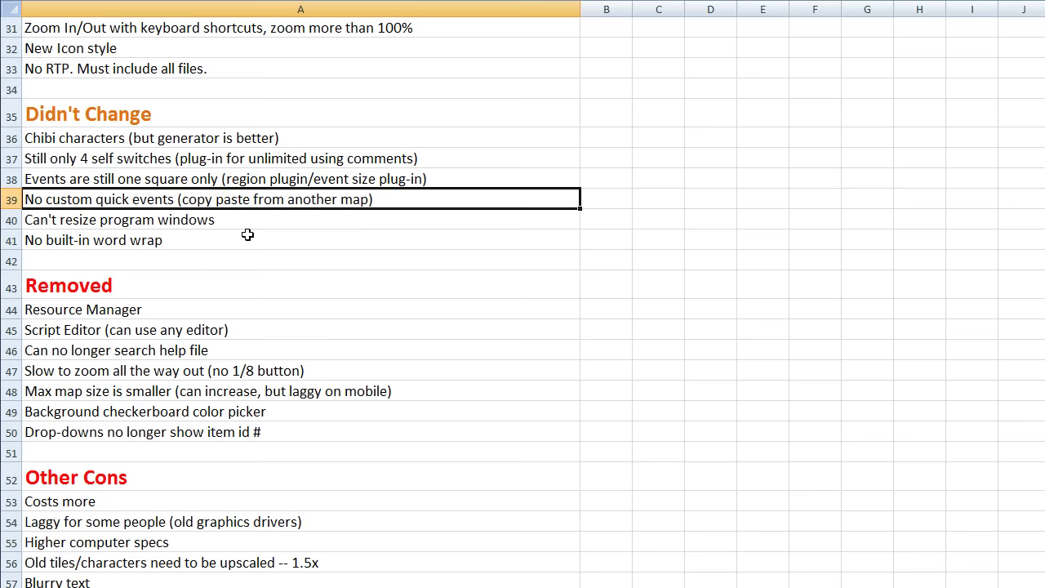
# Select the "Can't resize program windows" note, and view the RPG Maker MV database window before closing it without changes
pyautogui.click(260, 225)
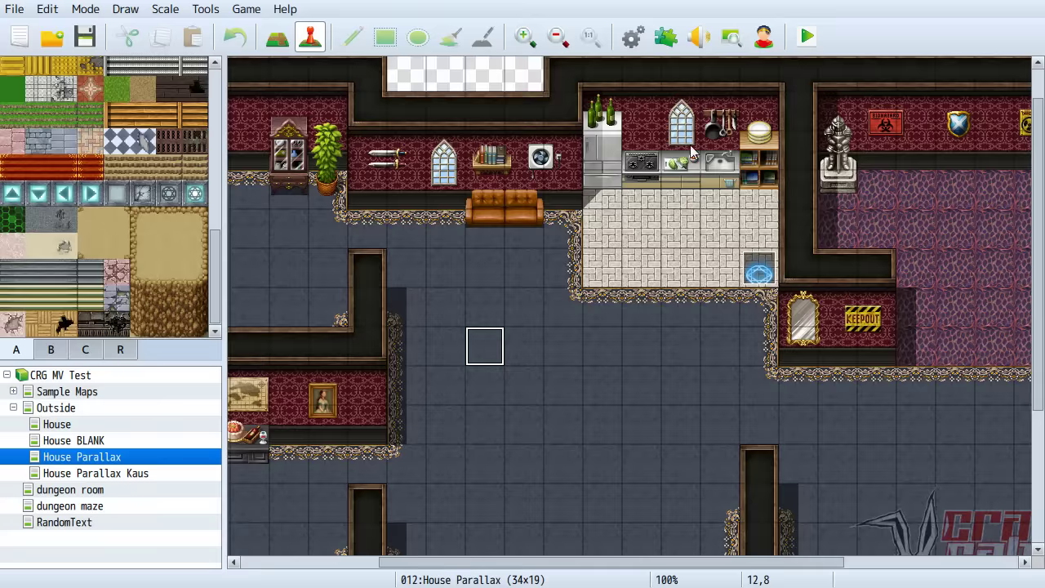
pyautogui.press('F9')
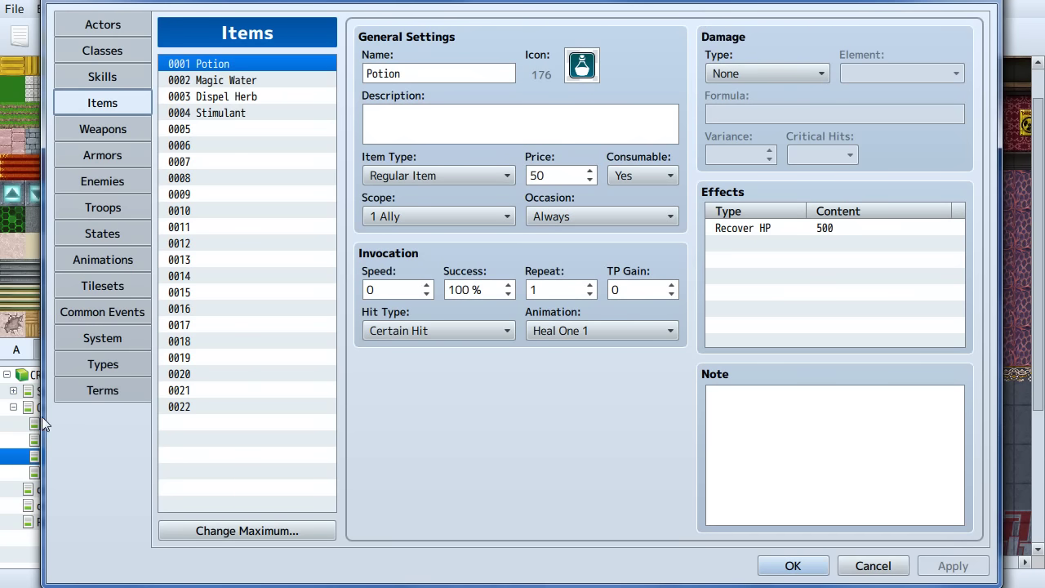
pyautogui.click(872, 565)
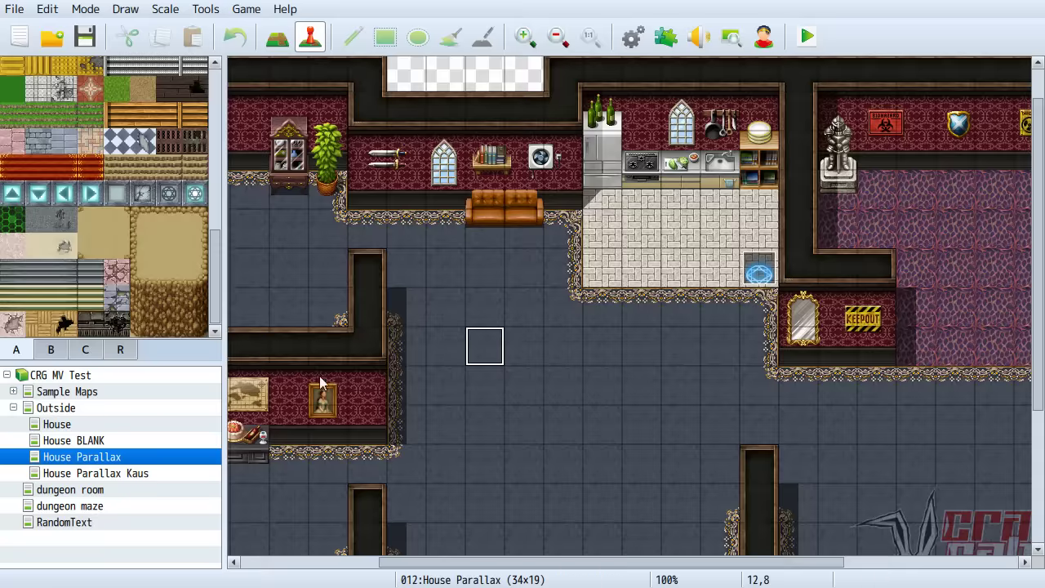
# On the House map, view the person event and its "Hello. HI!" Show Text window, and leave both without changes
pyautogui.click(75, 423)
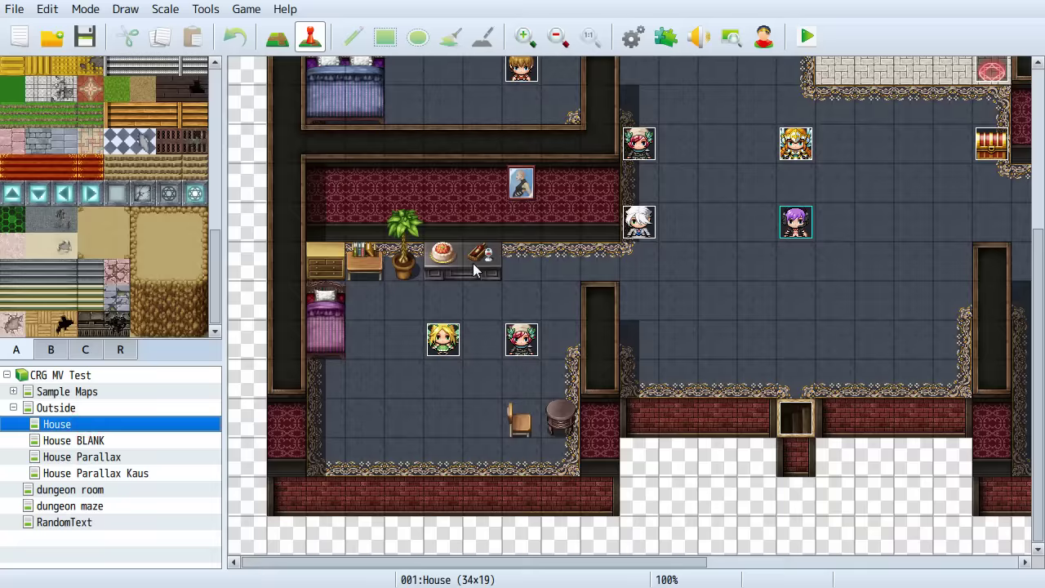
pyautogui.doubleClick(796, 143)
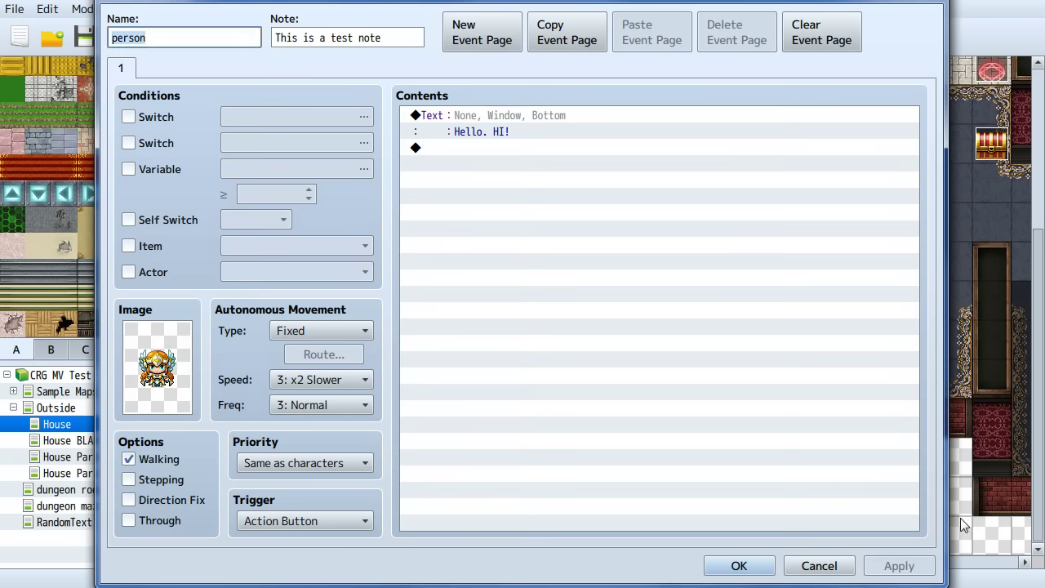
pyautogui.doubleClick(512, 119)
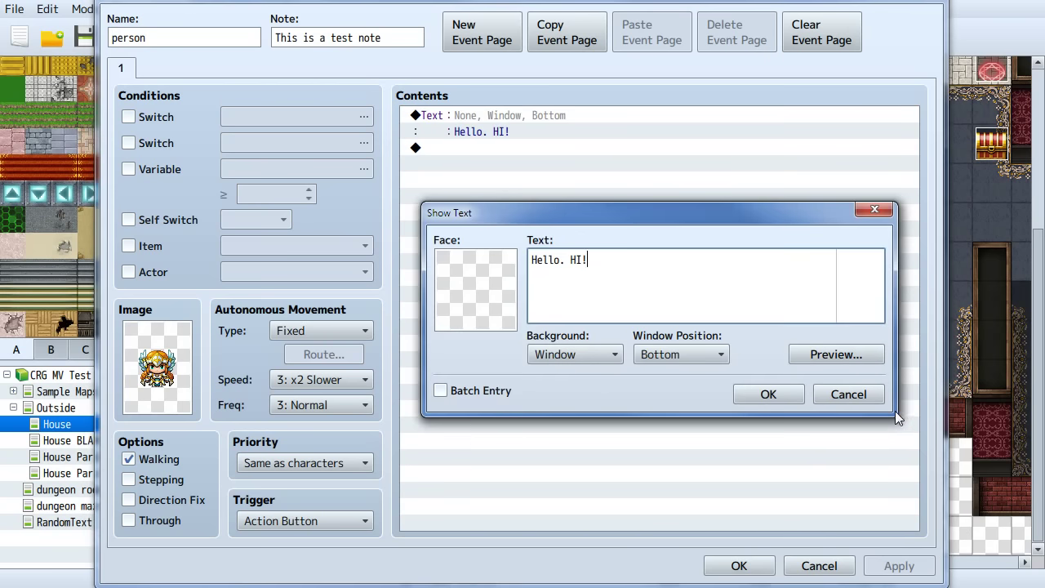
pyautogui.moveTo(816, 214); pyautogui.dragTo(747, 193)
pyautogui.click(775, 375)
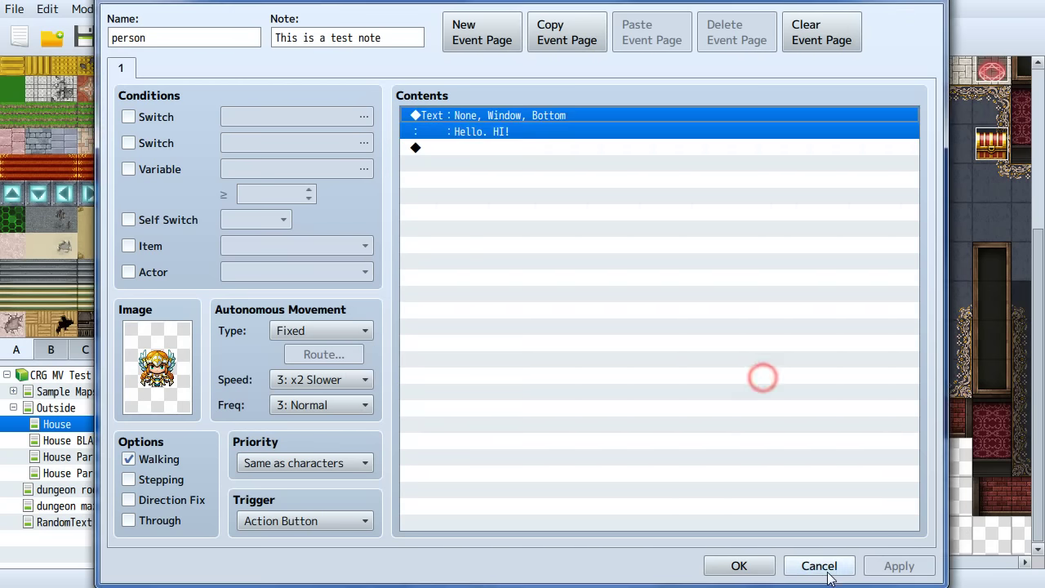
pyautogui.click(819, 565)
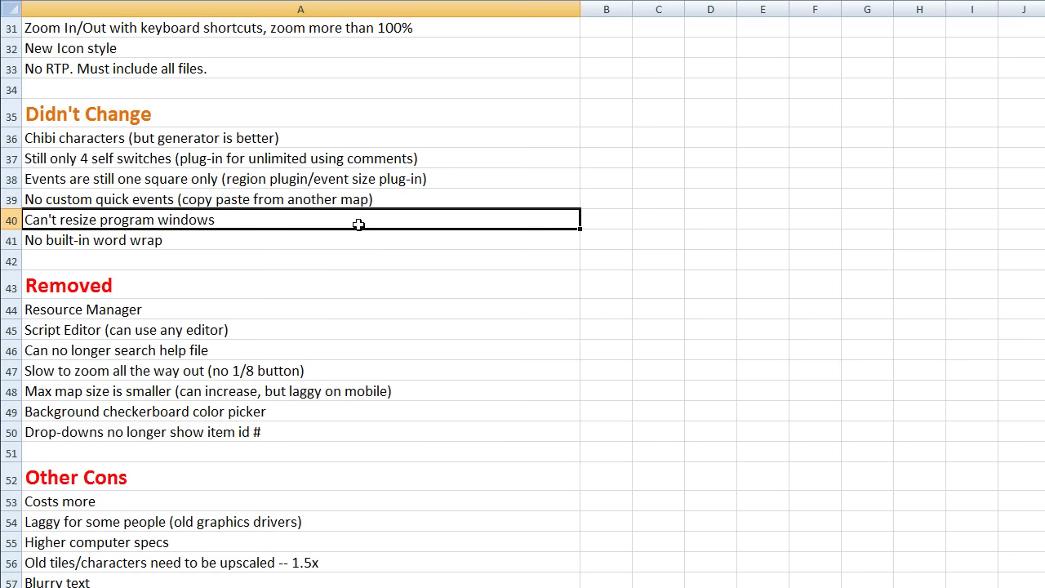
# Select the "No built-in word wrap" note, and open the first Show Text command of the House map's kid event in RPG Maker
pyautogui.click(249, 243)
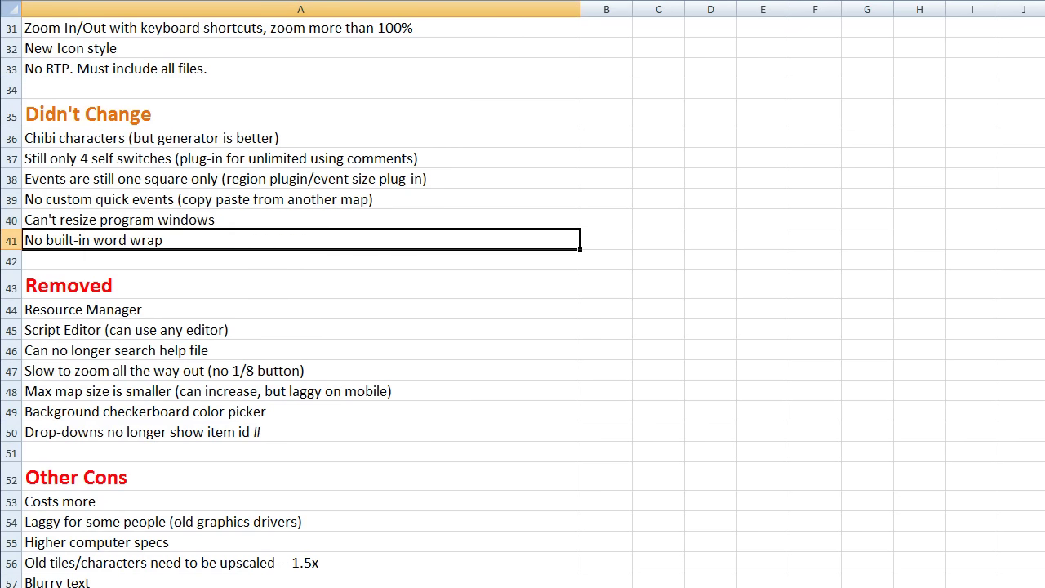
pyautogui.hotkey('alt', 'Tab')
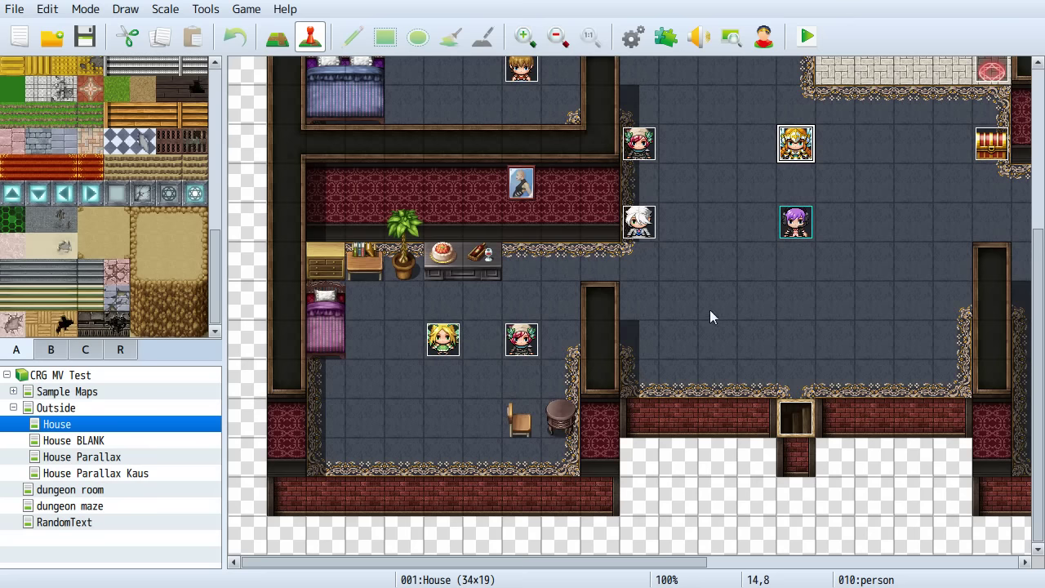
pyautogui.click(521, 70)
pyautogui.press('Return')
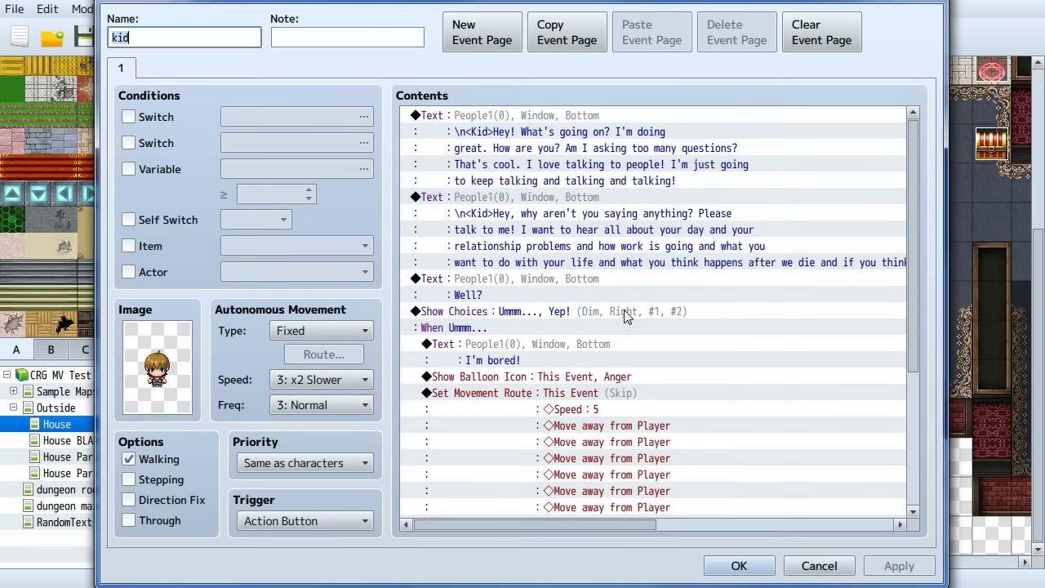
pyautogui.click(555, 116)
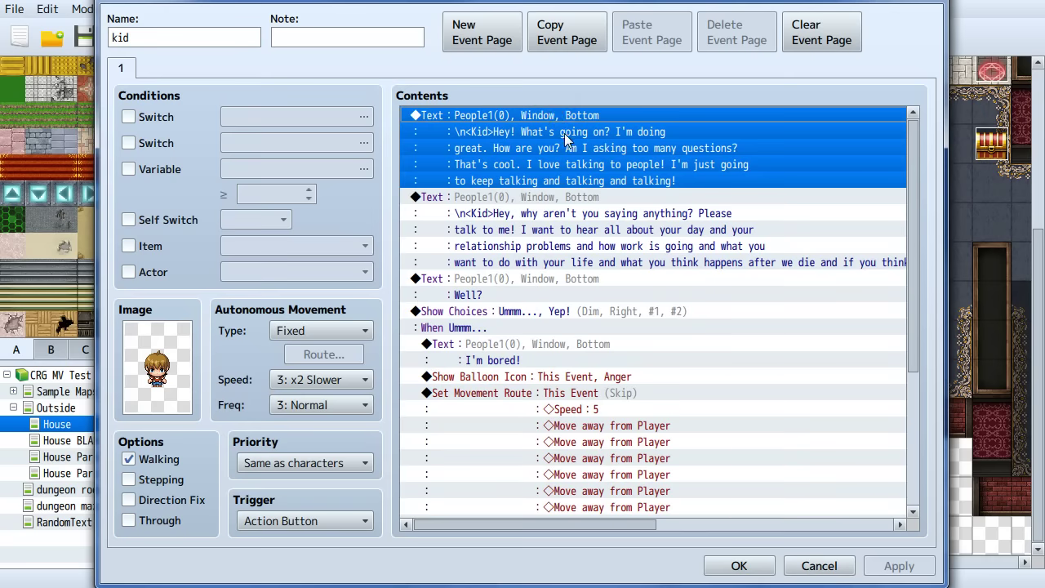
pyautogui.doubleClick(559, 144)
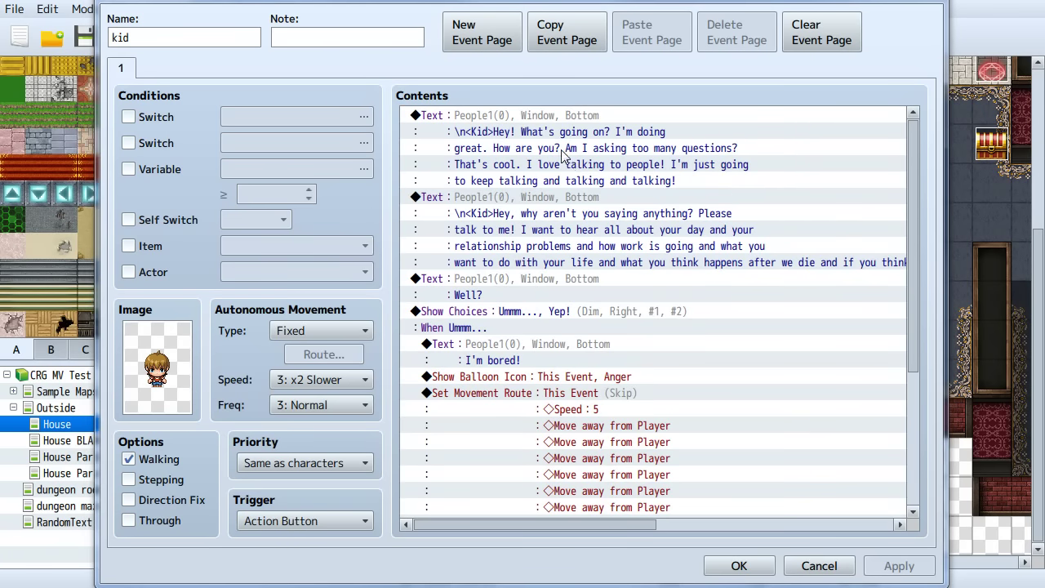
# Examine where the kid's first message lines break relative to the guide line in the text box, and accept the text as it is
pyautogui.moveTo(625, 218); pyautogui.dragTo(599, 195)
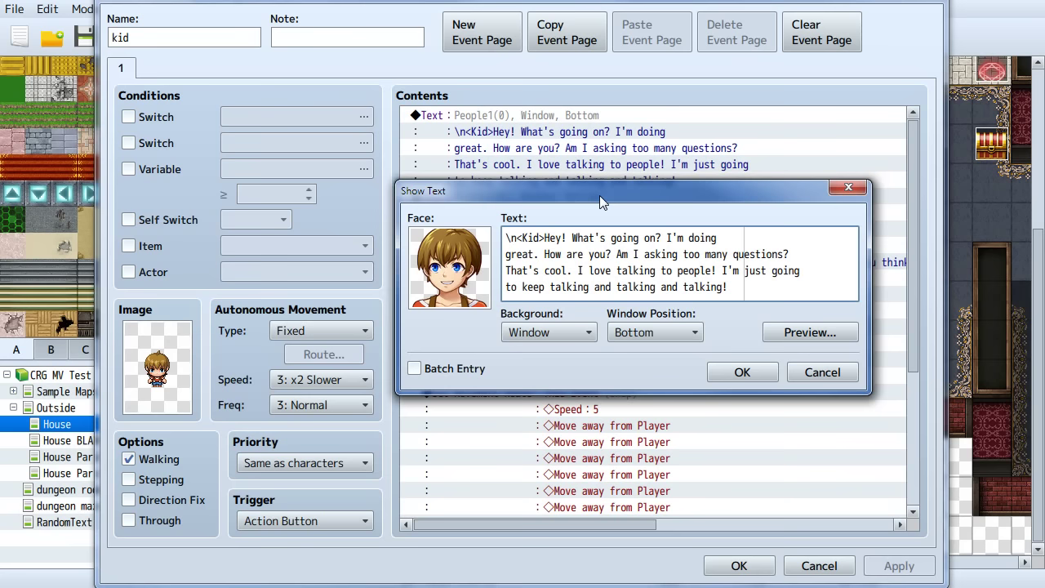
pyautogui.click(858, 244)
pyautogui.click(808, 236)
pyautogui.moveTo(727, 190); pyautogui.dragTo(695, 153)
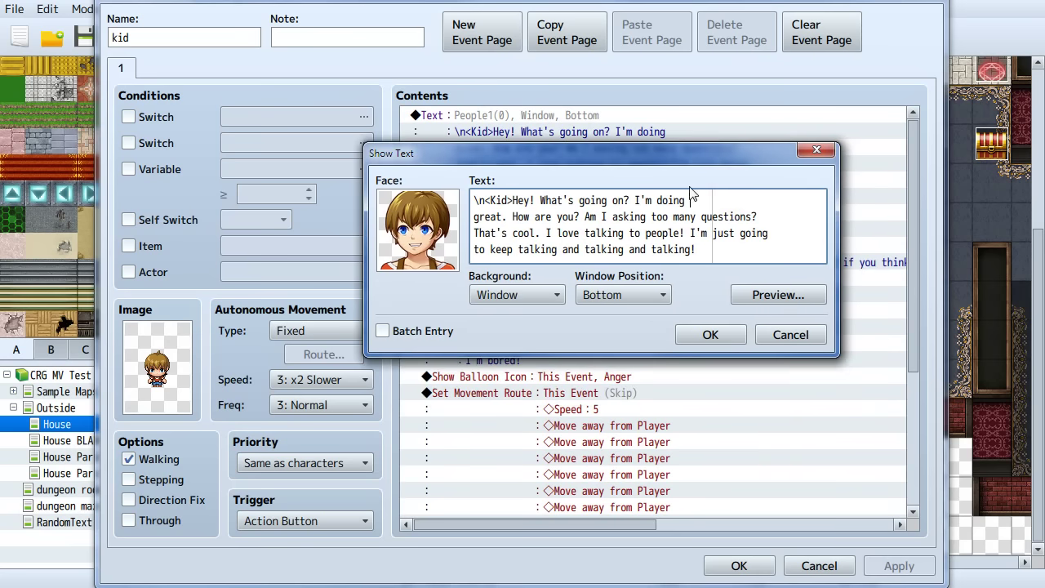
pyautogui.click(690, 200)
pyautogui.moveTo(620, 160); pyautogui.dragTo(625, 106)
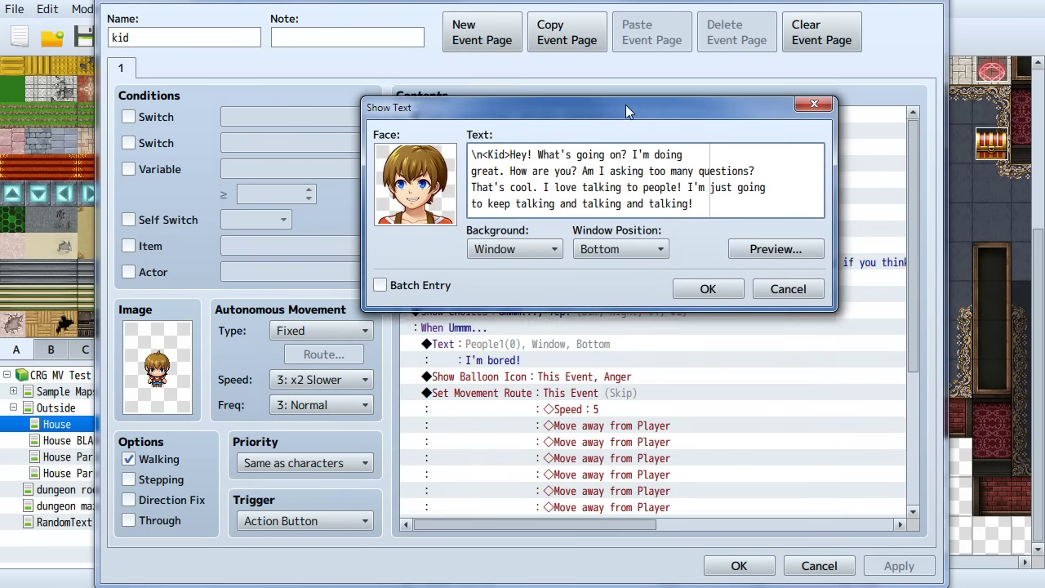
pyautogui.click(693, 149)
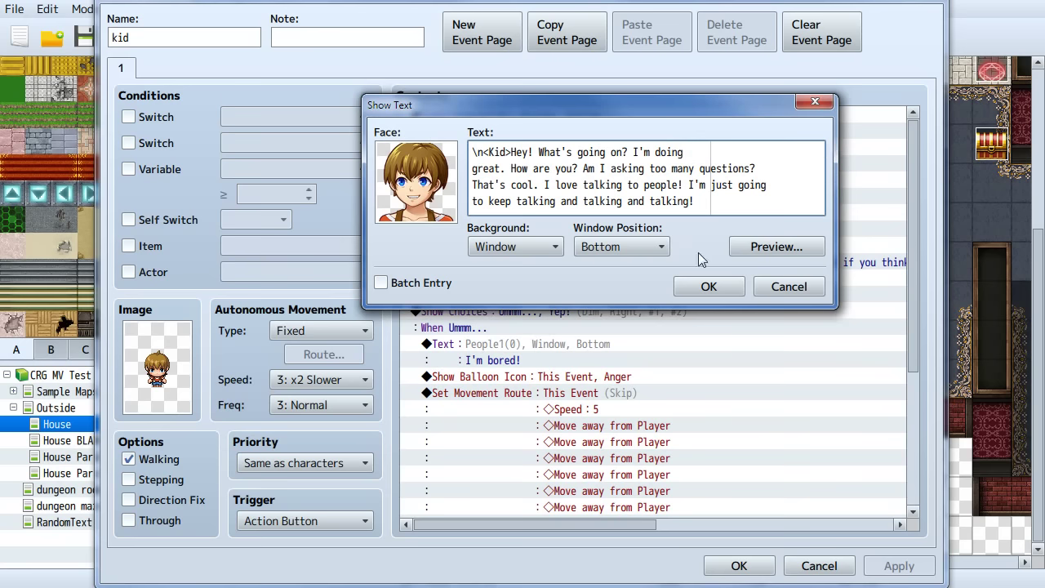
pyautogui.click(726, 287)
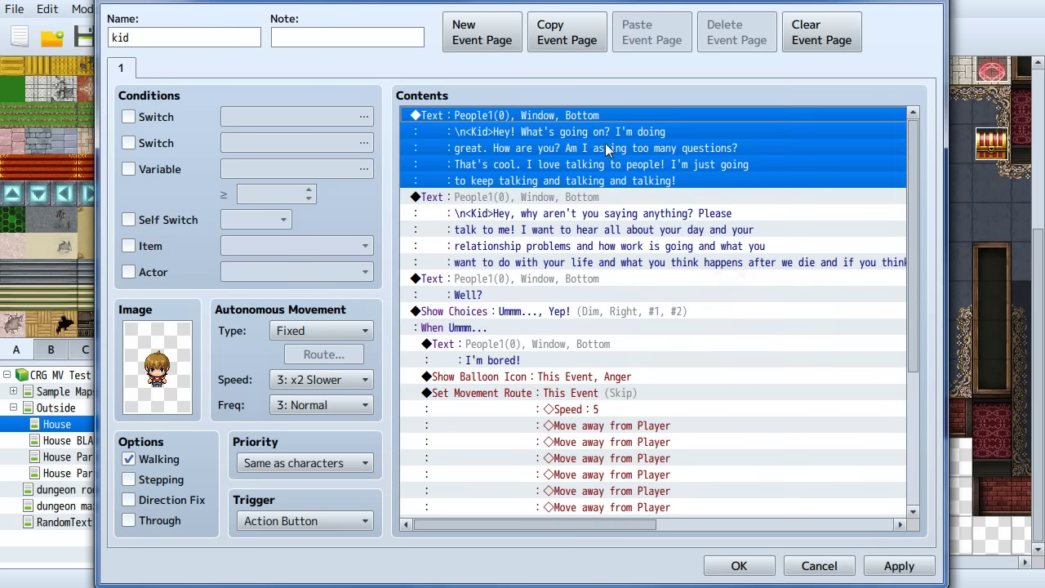
# Open the kid's second Show Text message, read through its overlong last line, and leave it without changes
pyautogui.click(578, 204)
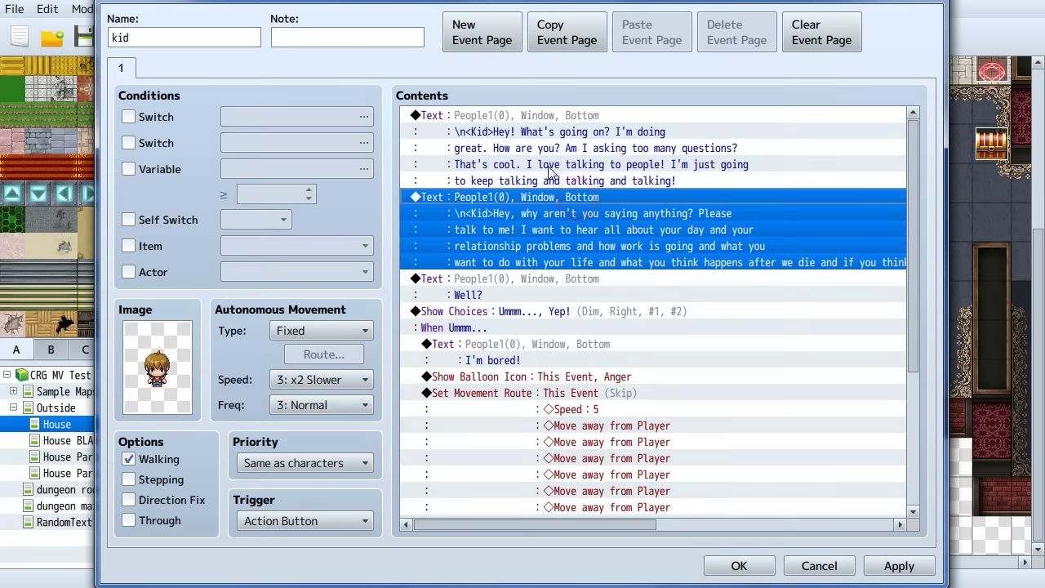
pyautogui.doubleClick(558, 215)
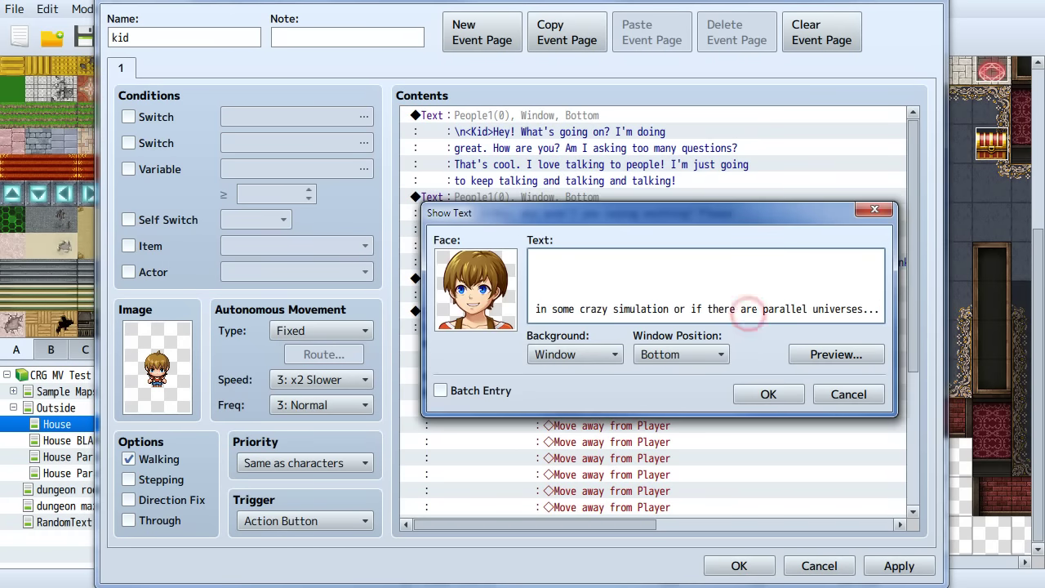
pyautogui.press('Home')
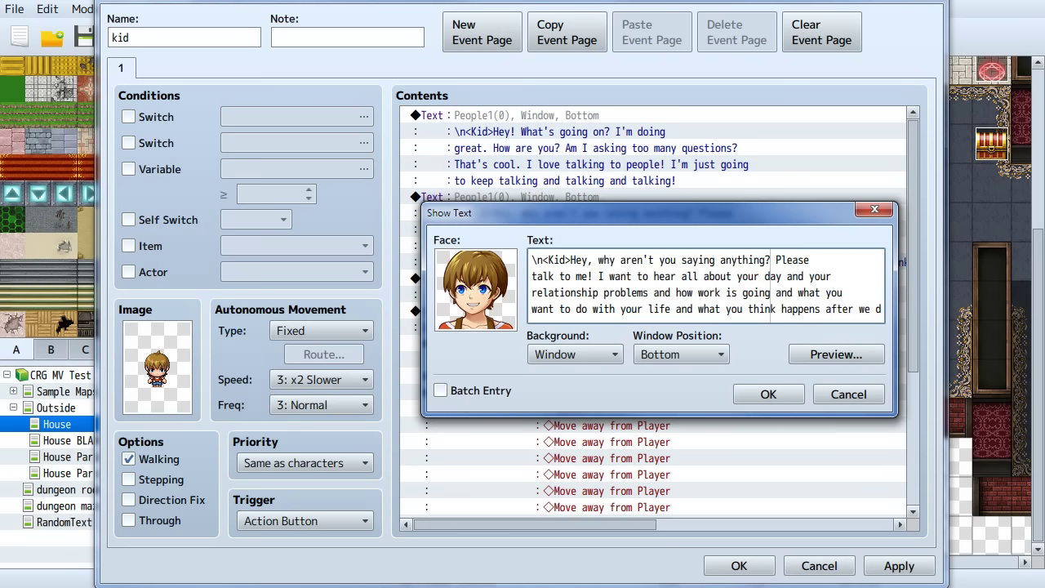
pyautogui.press('Right')
pyautogui.press('Right')
pyautogui.press('Right')
pyautogui.press('Right')
pyautogui.press('Right')
pyautogui.press('Right')
pyautogui.press('Right')
pyautogui.press('Right')
pyautogui.press('Right')
pyautogui.press('Right')
pyautogui.press('Right')
pyautogui.press('Right')
pyautogui.press('Right')
pyautogui.press('Right')
pyautogui.press('Right')
pyautogui.press('Right')
pyautogui.press('Right')
pyautogui.press('Right')
pyautogui.press('Right')
pyautogui.press('Right')
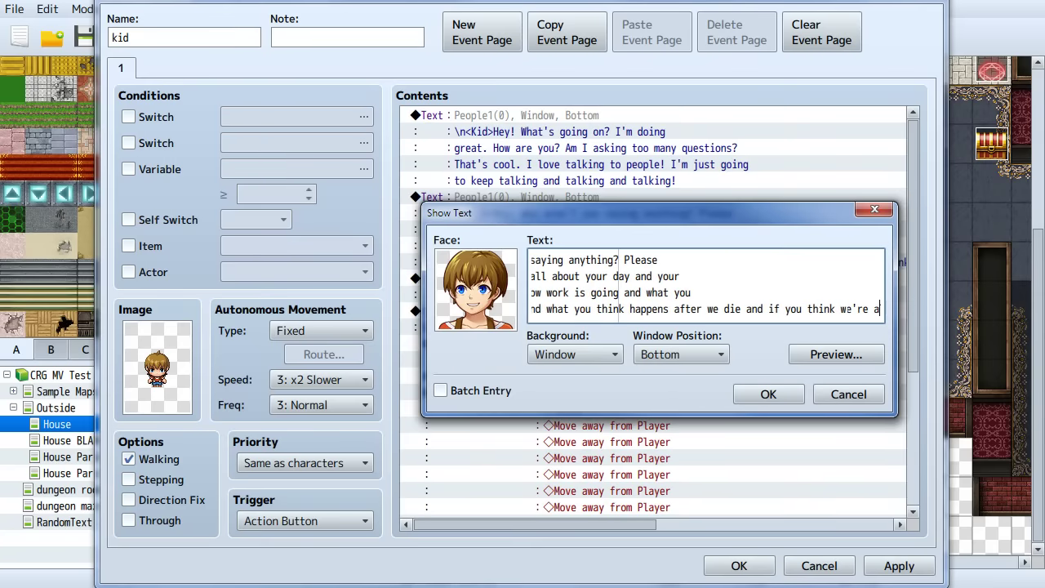
pyautogui.press('Right')
pyautogui.press('Right')
pyautogui.press('Right')
pyautogui.press('Right')
pyautogui.press('Right')
pyautogui.press('Right')
pyautogui.hotkey('ctrl', 'a')
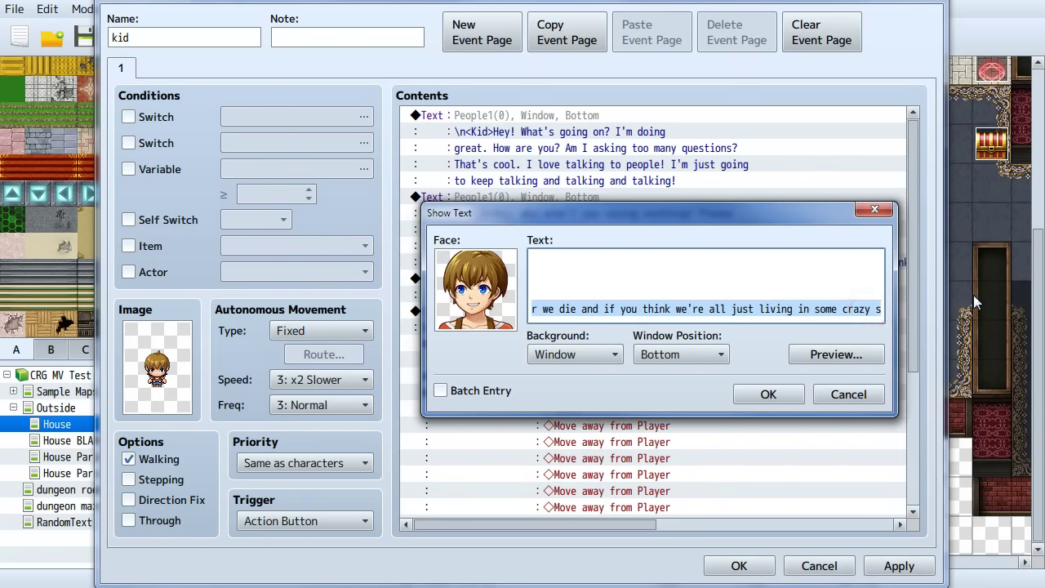
pyautogui.click(777, 292)
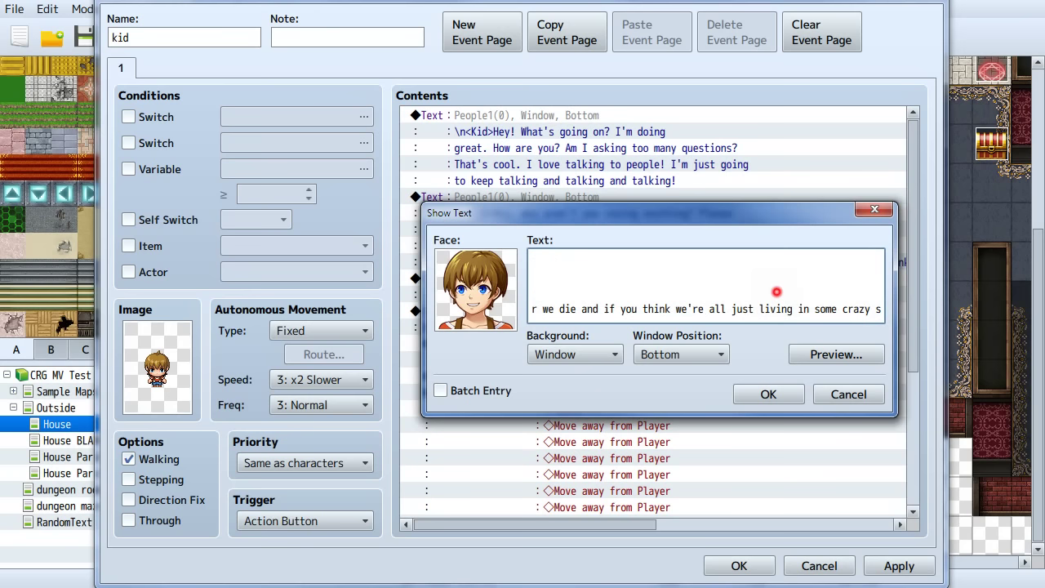
pyautogui.click(852, 394)
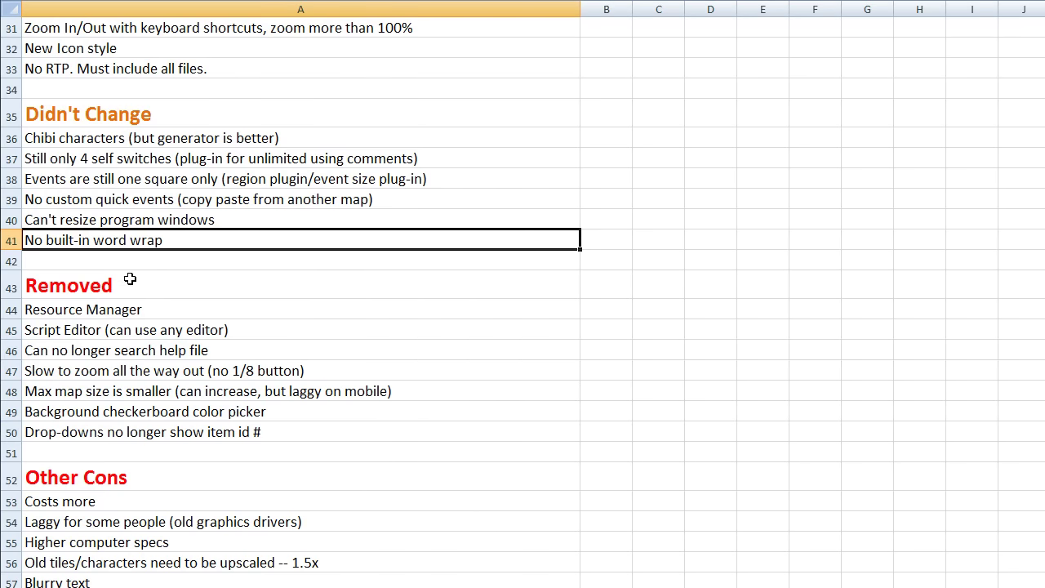
# Select the removed "Resource Manager" note, and view the Resource Manager in the older RPG Maker's Cracked Rabbit Gaming Tutorial project
pyautogui.click(130, 308)
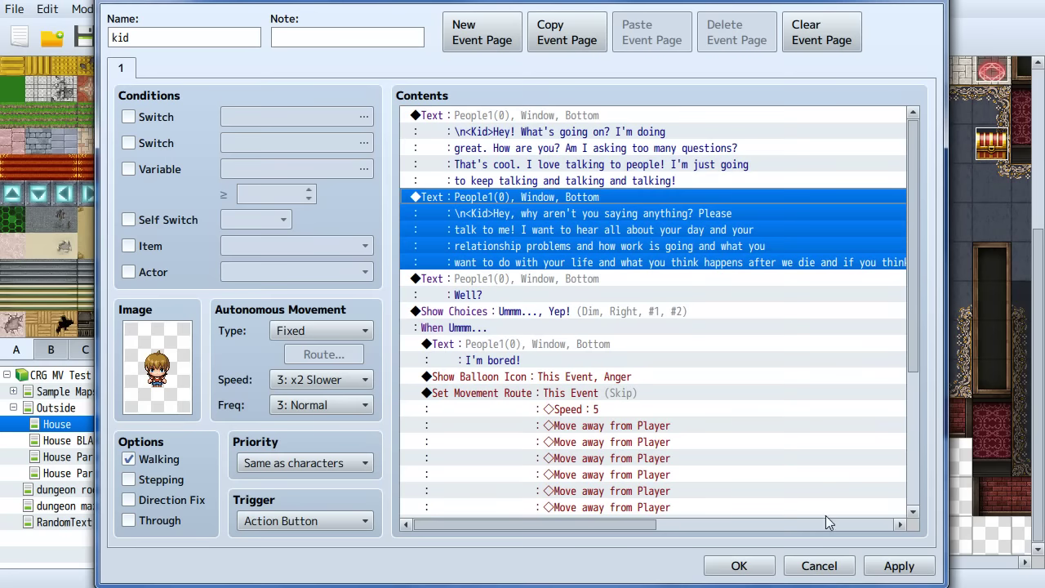
pyautogui.click(816, 566)
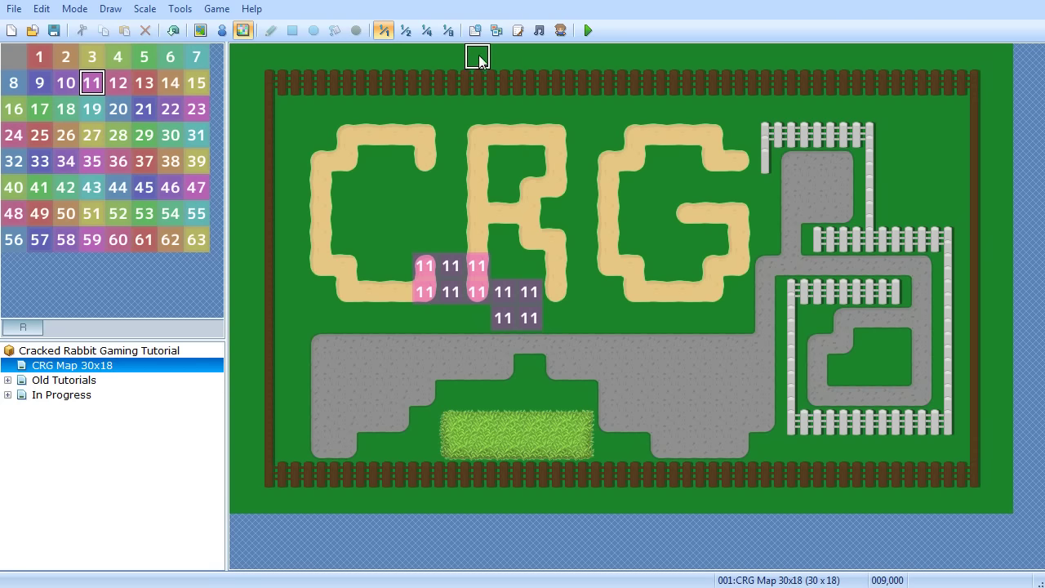
pyautogui.click(495, 31)
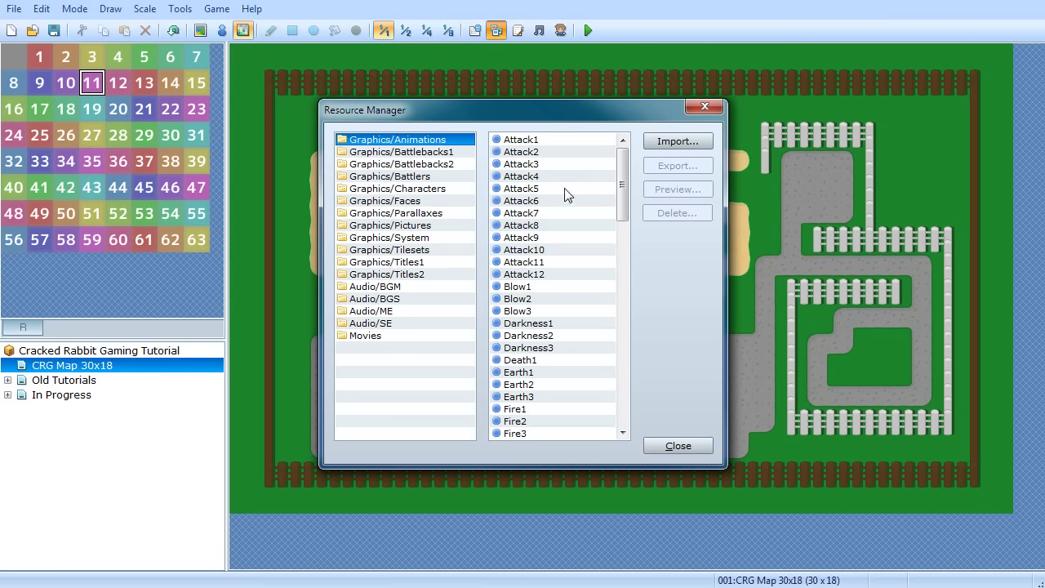
pyautogui.click(677, 445)
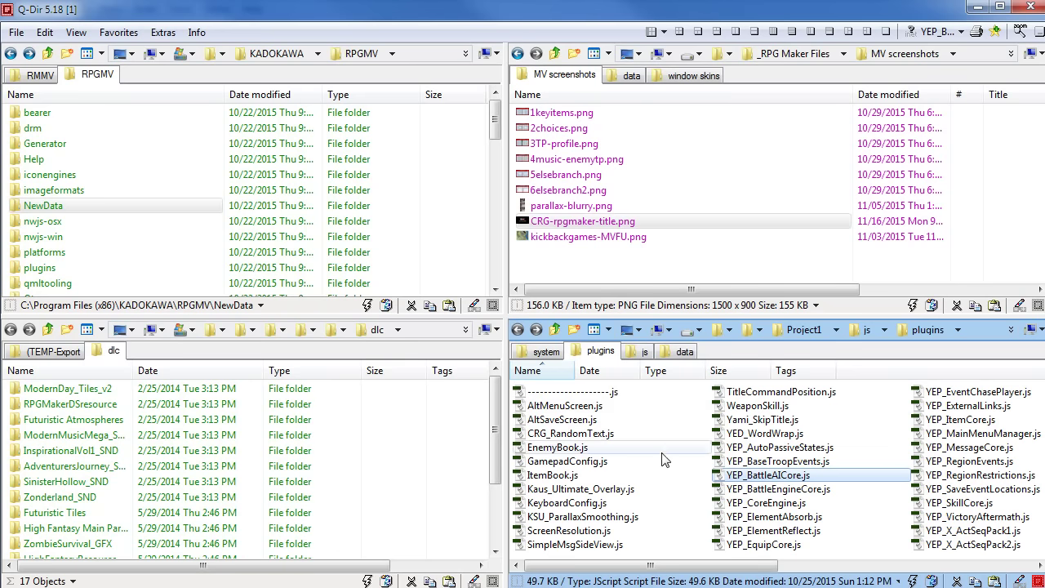
# Switch to Q-Dir and show the contents of Project1's img system folder
pyautogui.click(544, 351)
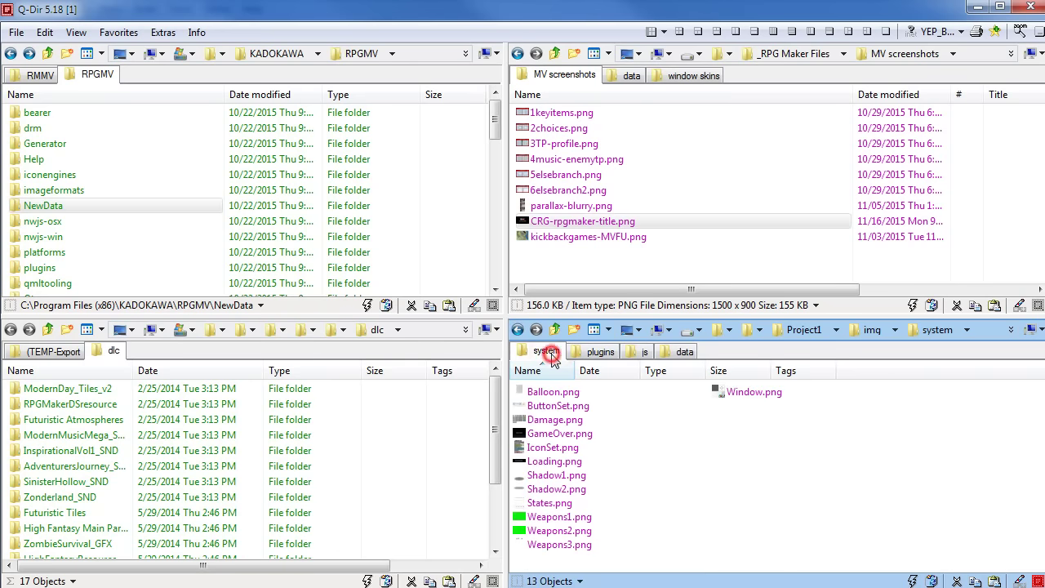
# Browse Project1's js folder, its root folder and the subfolders of img to show where resources are stored
pyautogui.click(636, 357)
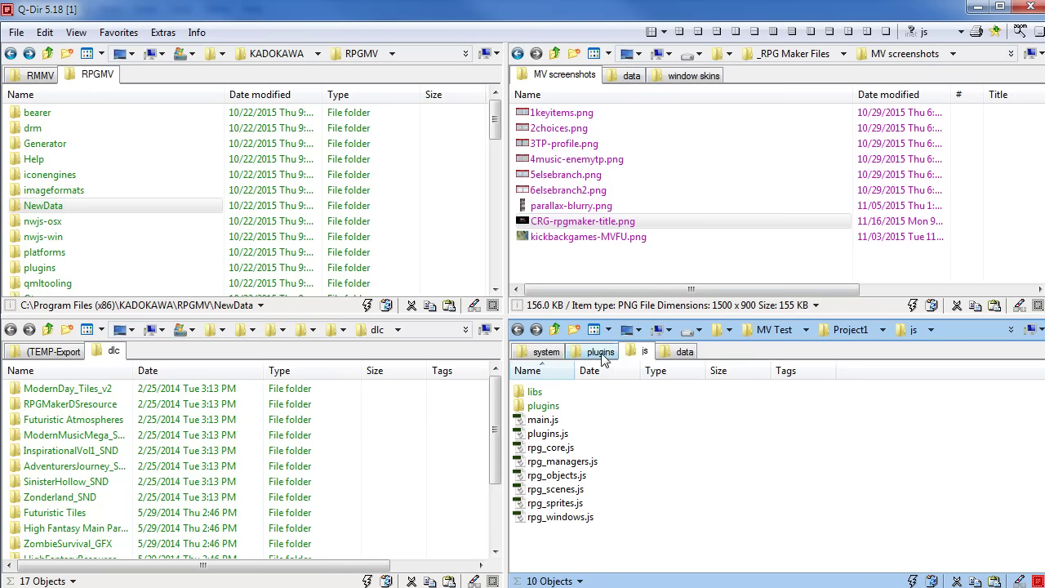
pyautogui.click(864, 339)
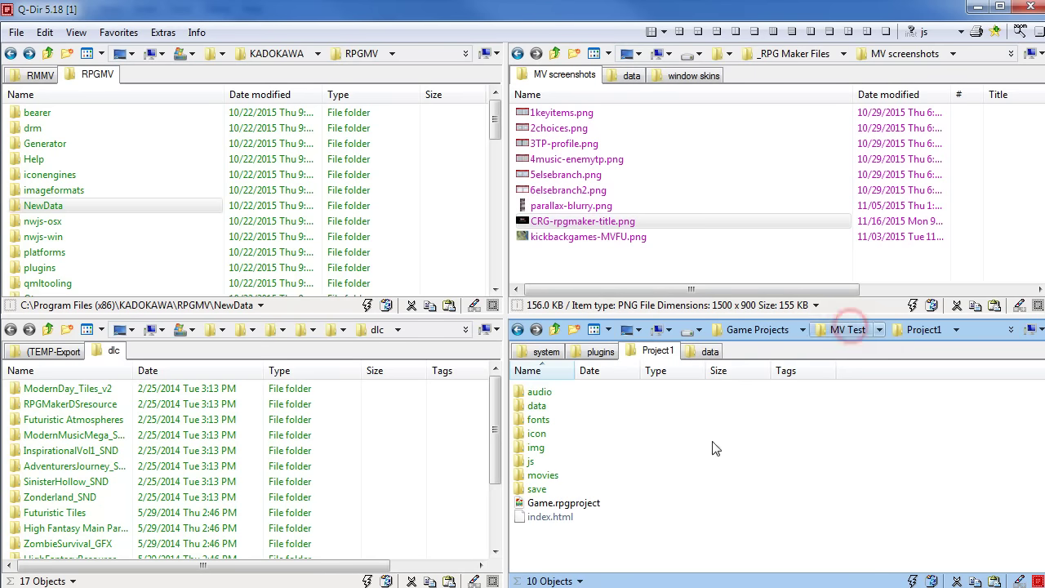
pyautogui.doubleClick(535, 448)
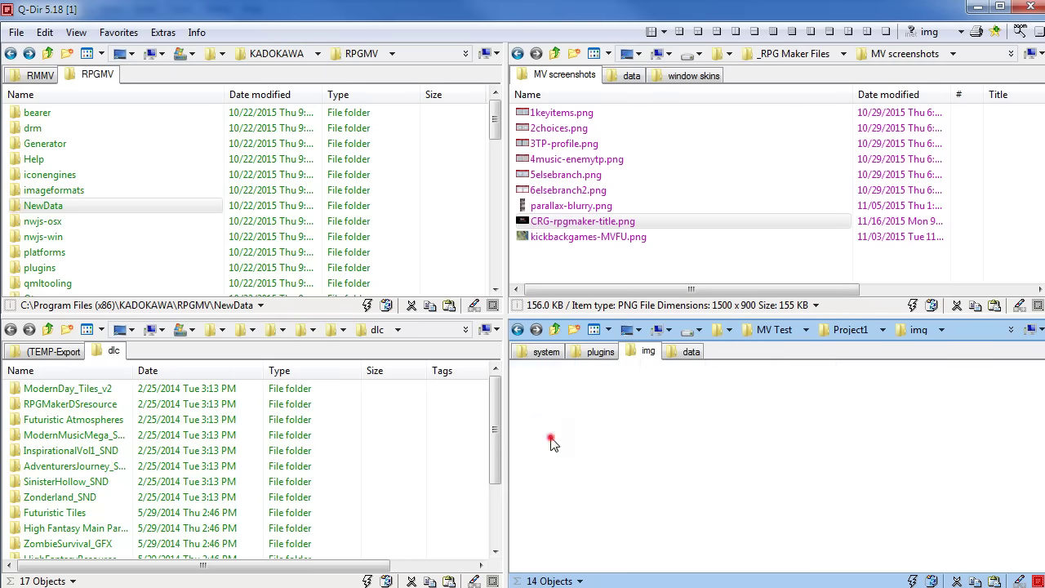
pyautogui.doubleClick(539, 433)
pyautogui.press('BackSpace')
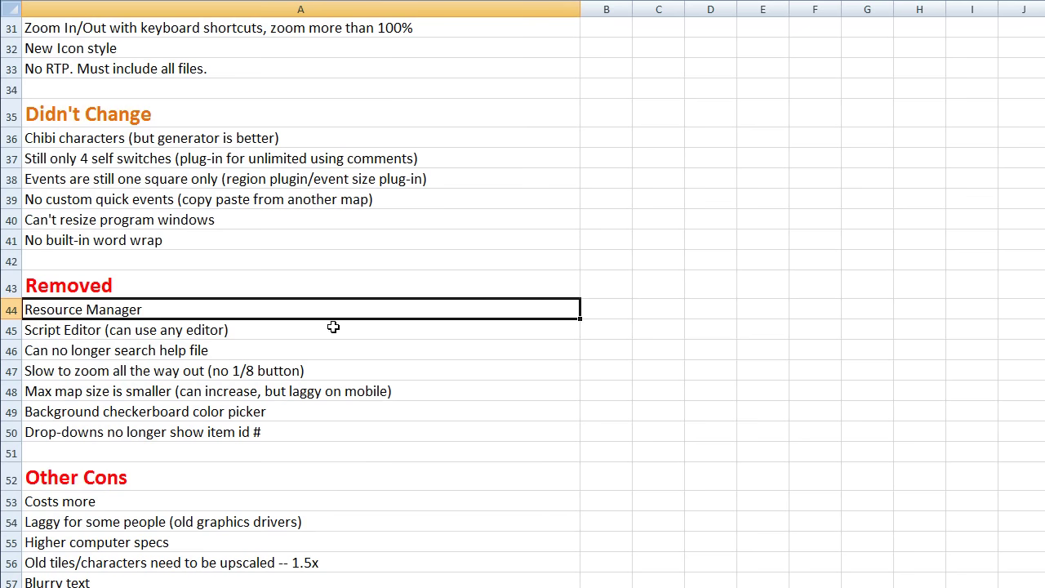
# Select the removed "Script Editor" note, and view the Game_Enemy script in the older RPG Maker's Script Editor without changes
pyautogui.click(337, 329)
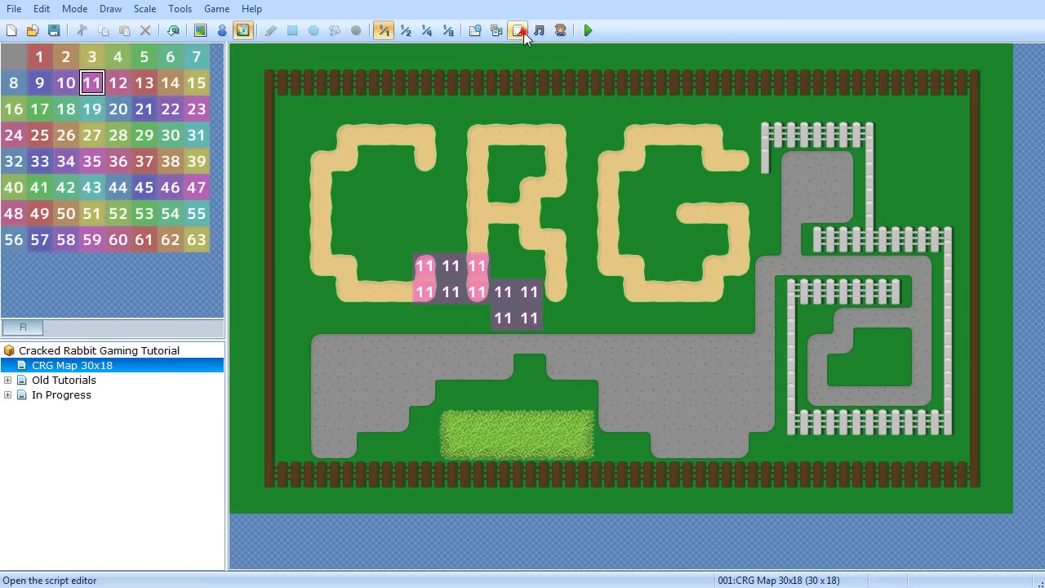
pyautogui.click(517, 30)
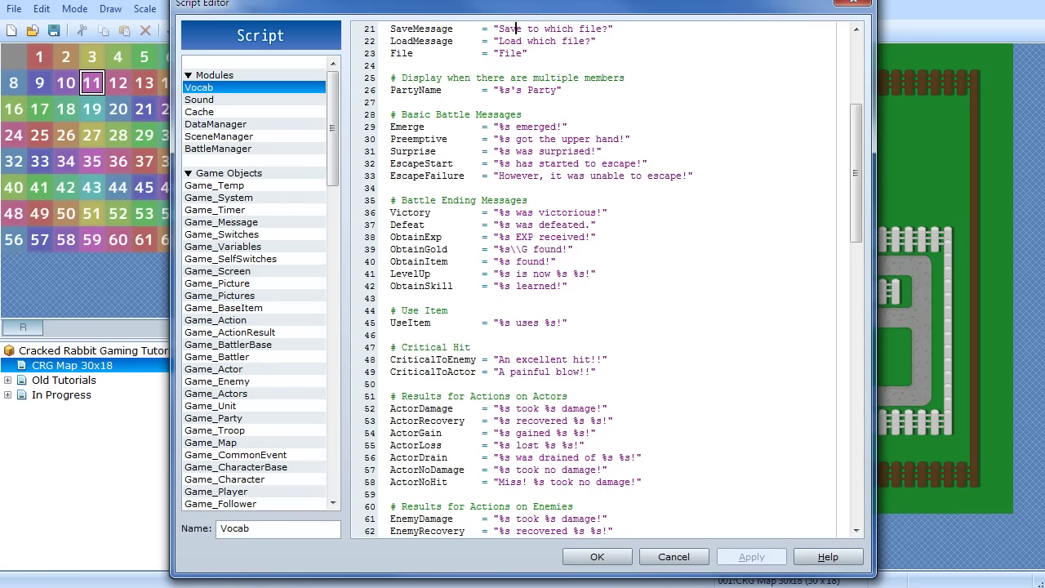
pyautogui.click(262, 381)
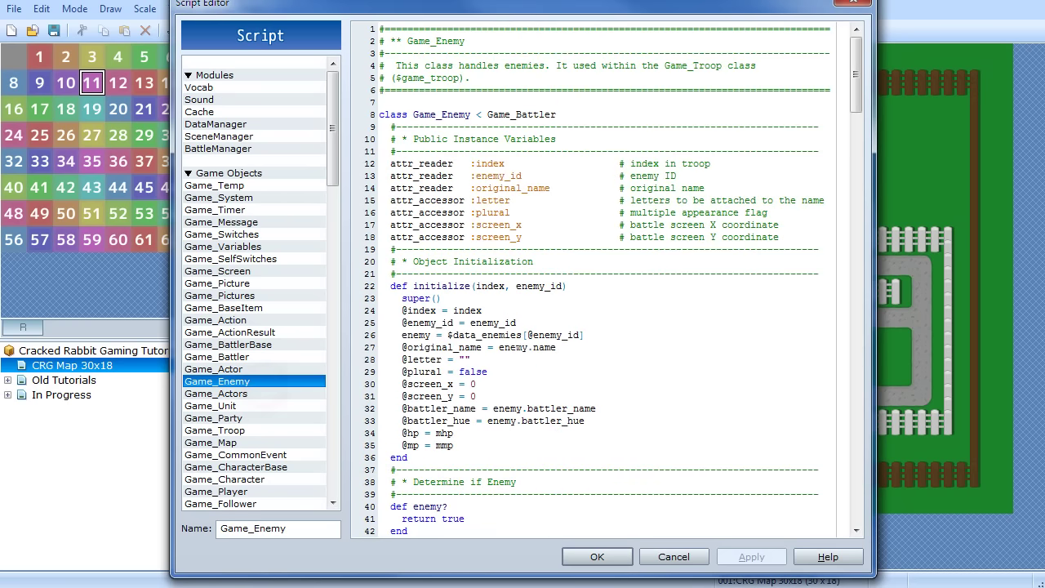
pyautogui.click(674, 556)
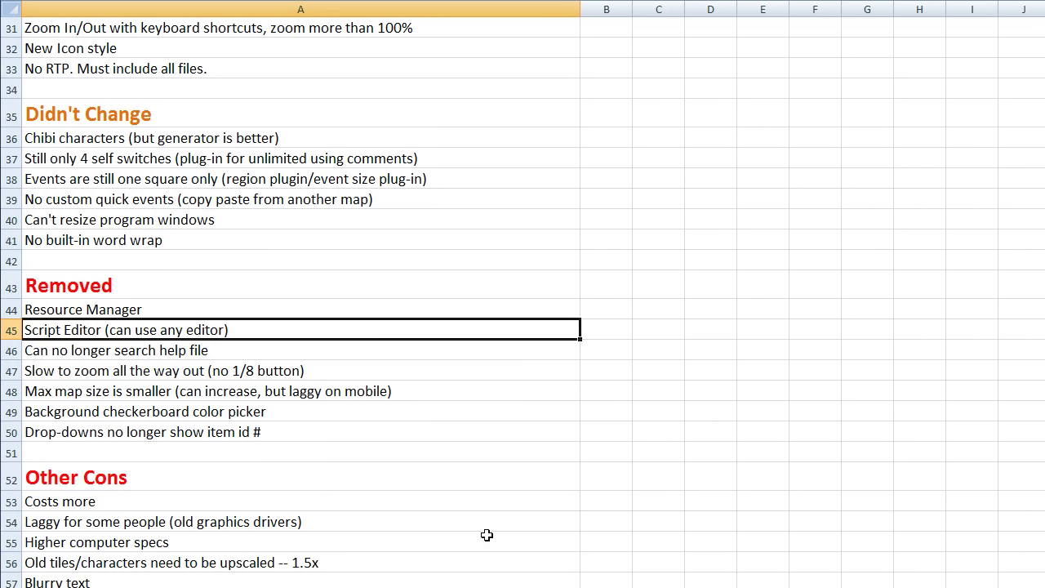
# Select the "Can no longer search help file" note, and search the RPG Maker VX Ace help for "map"
pyautogui.click(283, 349)
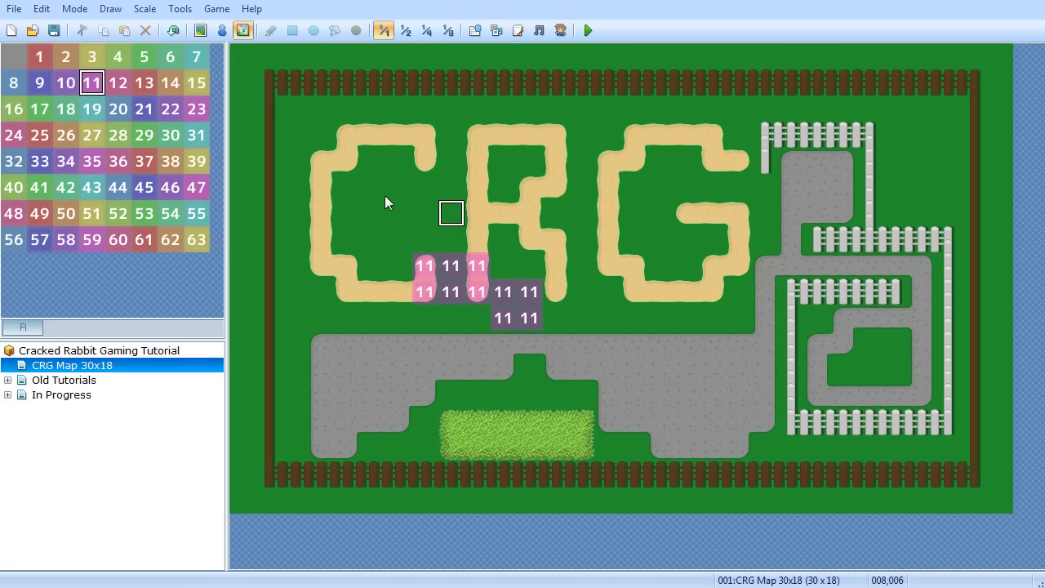
pyautogui.click(251, 9)
pyautogui.click(263, 27)
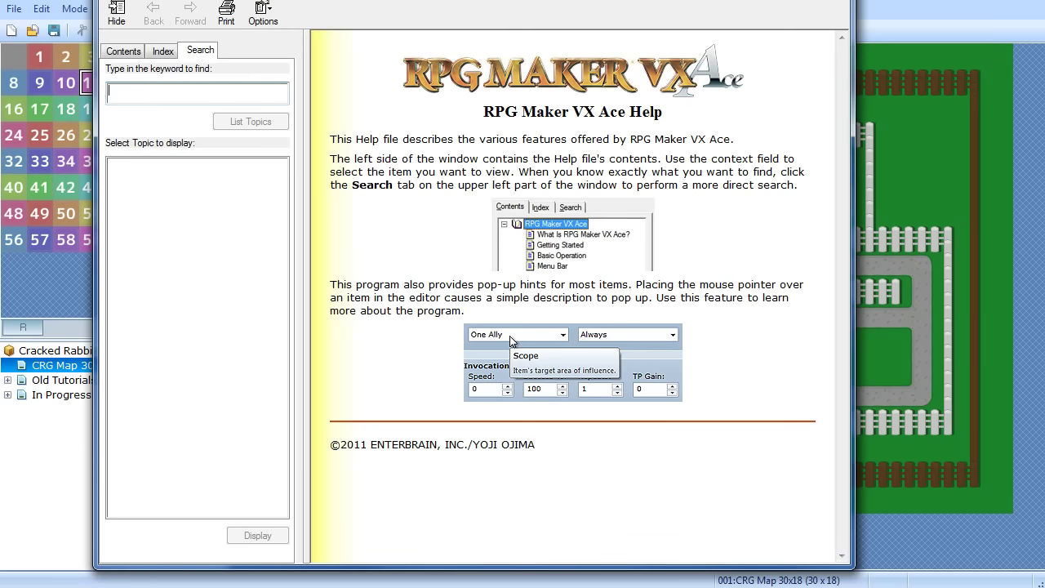
pyautogui.write('map')
pyautogui.press('Return')
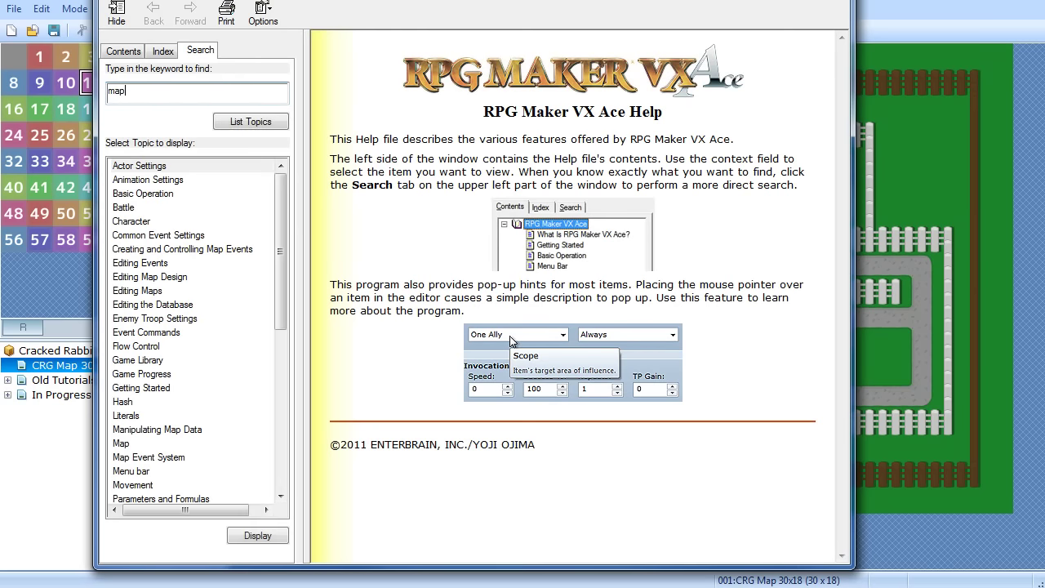
pyautogui.click(193, 180)
pyautogui.click(189, 208)
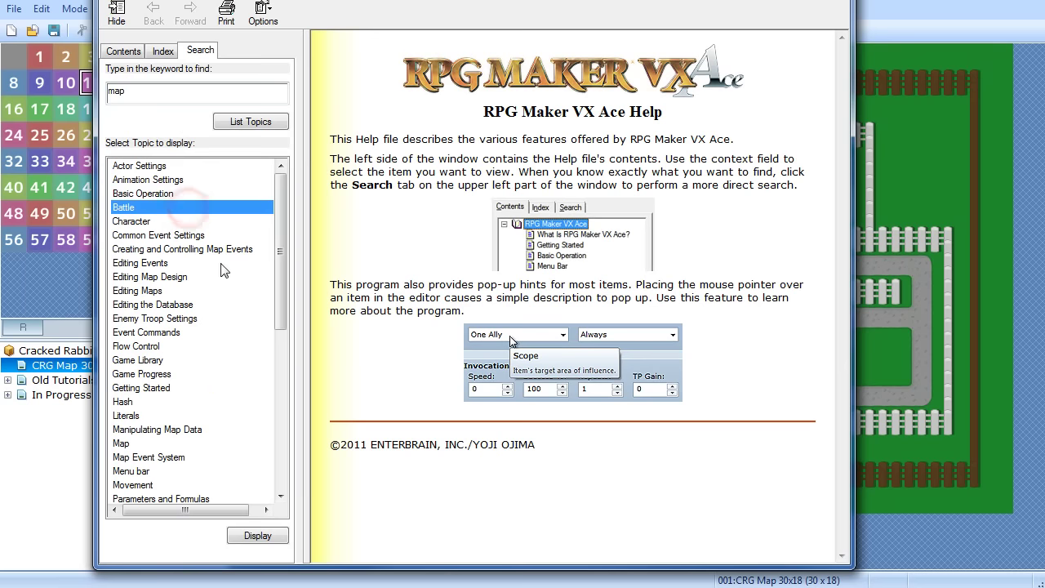
# View the help's index, contents and search views, close the help, and return to the spreadsheet
pyautogui.click(164, 51)
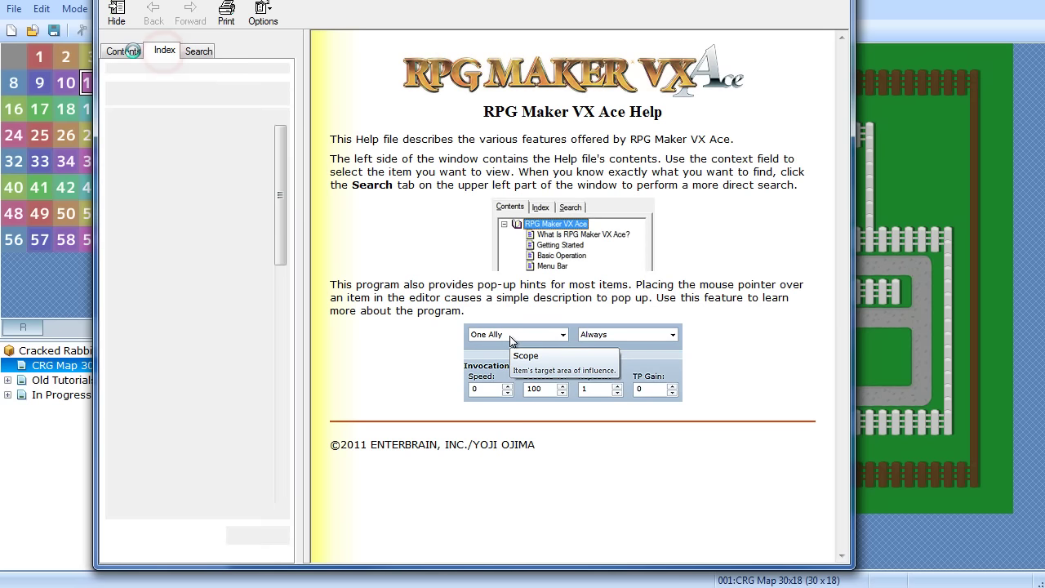
pyautogui.click(123, 50)
pyautogui.click(199, 50)
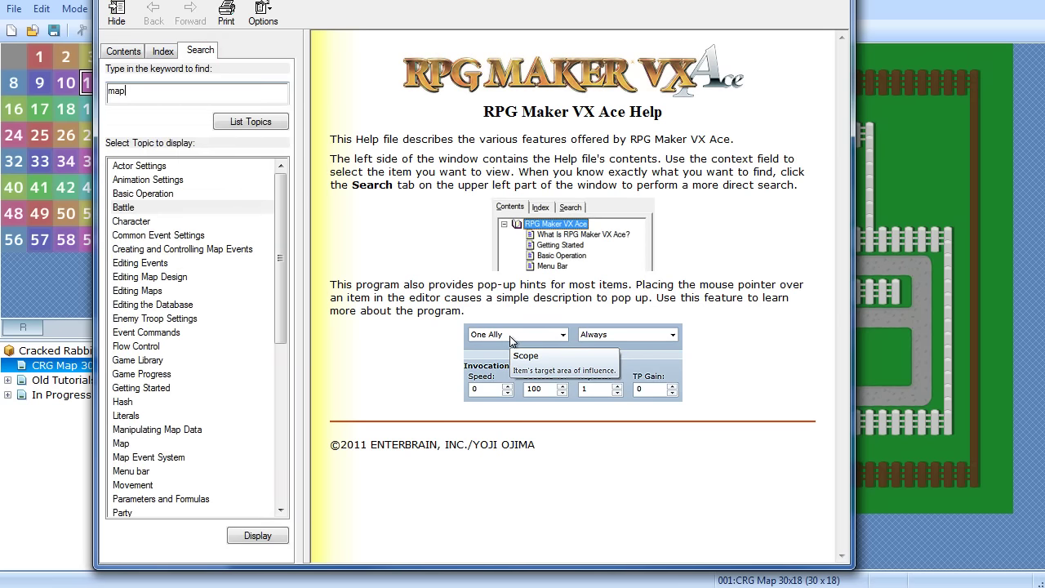
pyautogui.click(841, 0)
pyautogui.hotkey('alt', 'Tab')
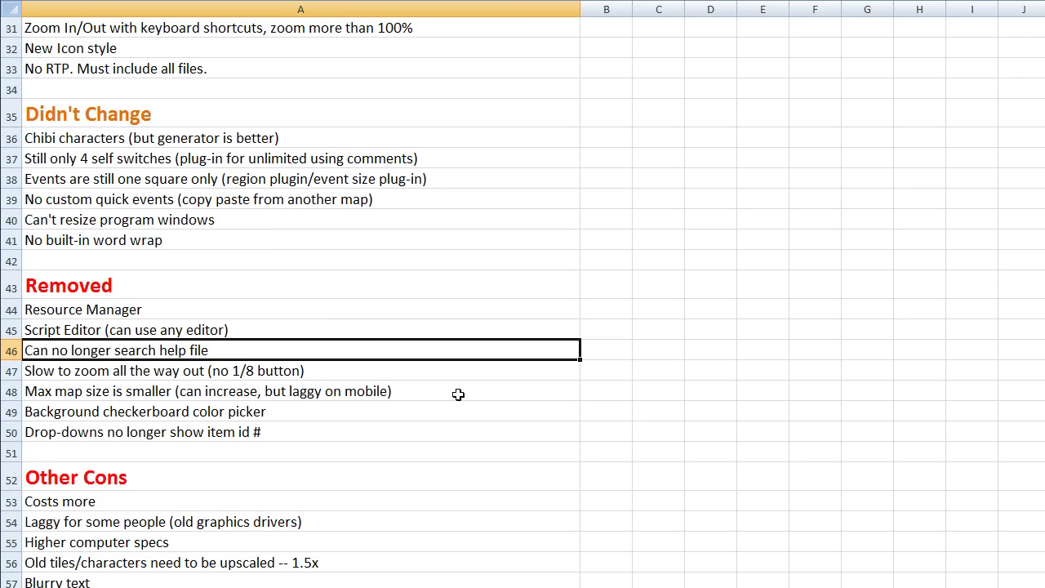
# Select the "Slow to zoom all the way out" note, and zoom the House map in RPG Maker MV out to 17%
pyautogui.click(440, 371)
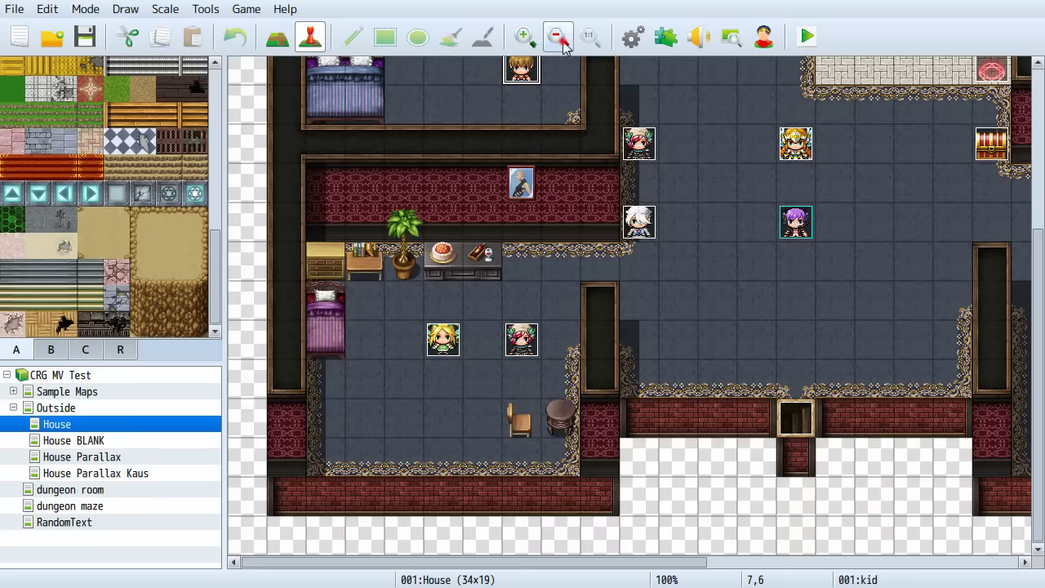
pyautogui.click(562, 42)
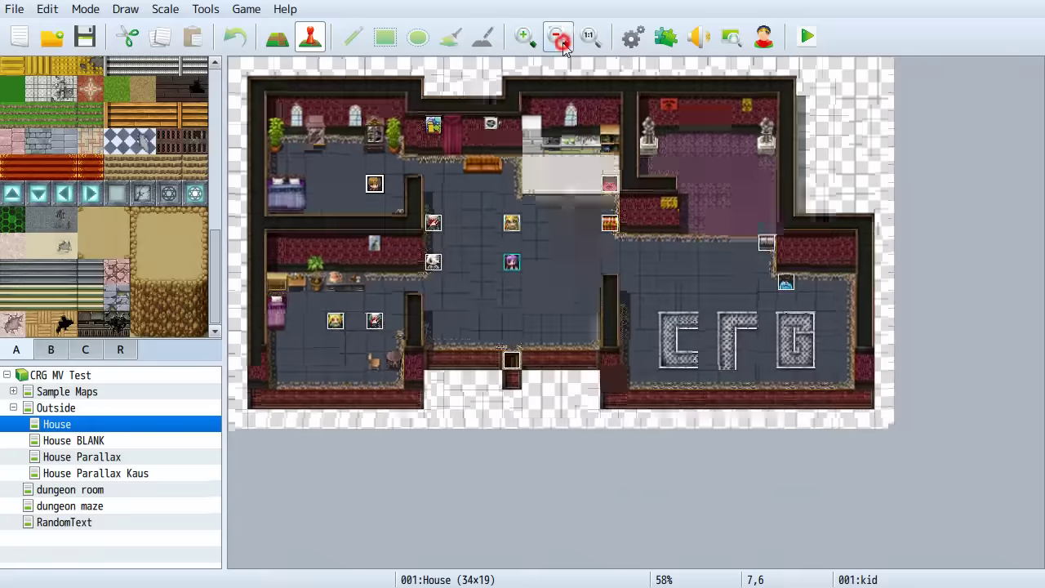
pyautogui.click(558, 37)
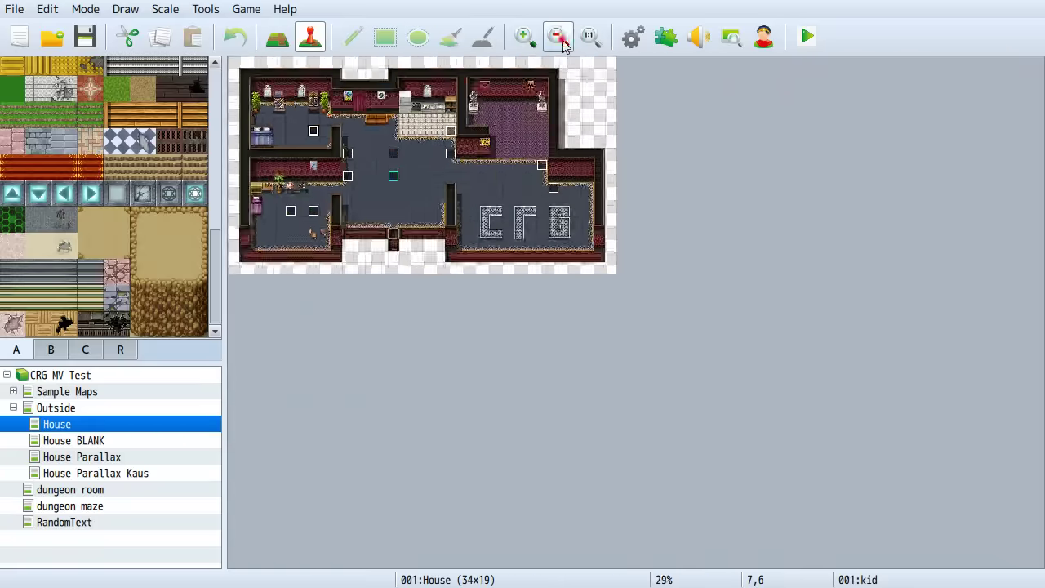
pyautogui.click(558, 38)
pyautogui.click(558, 38)
pyautogui.click(558, 37)
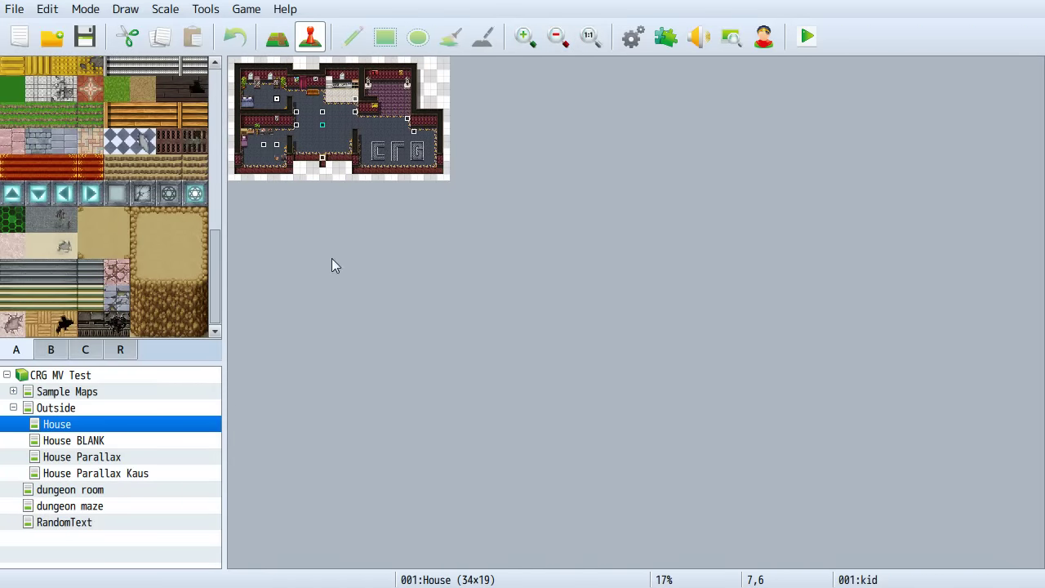
# Open the Outside map at actual size and zoom it out in increments to 21%
pyautogui.click(92, 408)
pyautogui.click(589, 35)
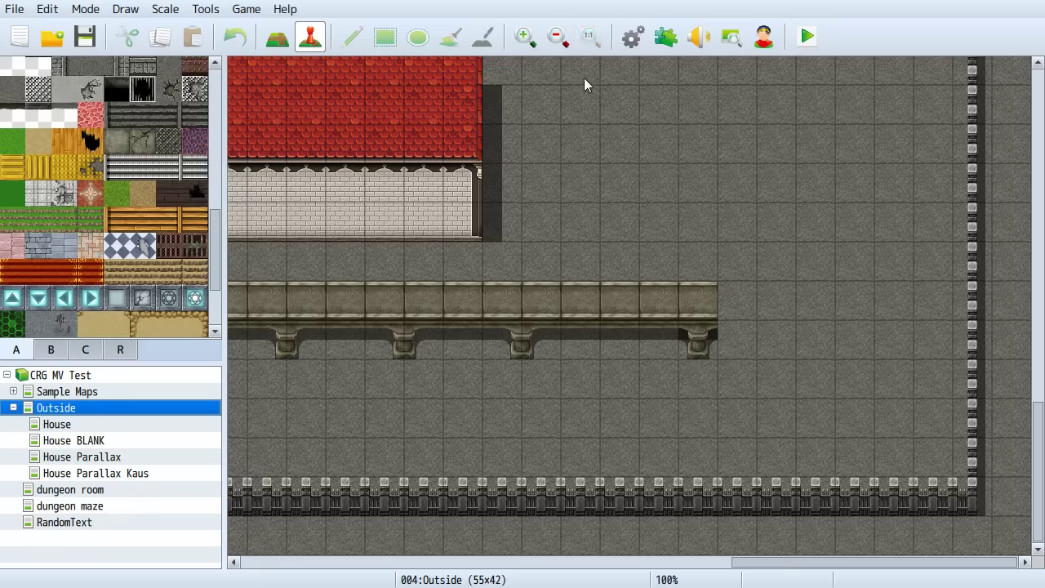
pyautogui.click(560, 36)
pyautogui.click(560, 37)
pyautogui.click(560, 36)
pyautogui.click(560, 37)
pyautogui.click(560, 37)
pyautogui.click(558, 37)
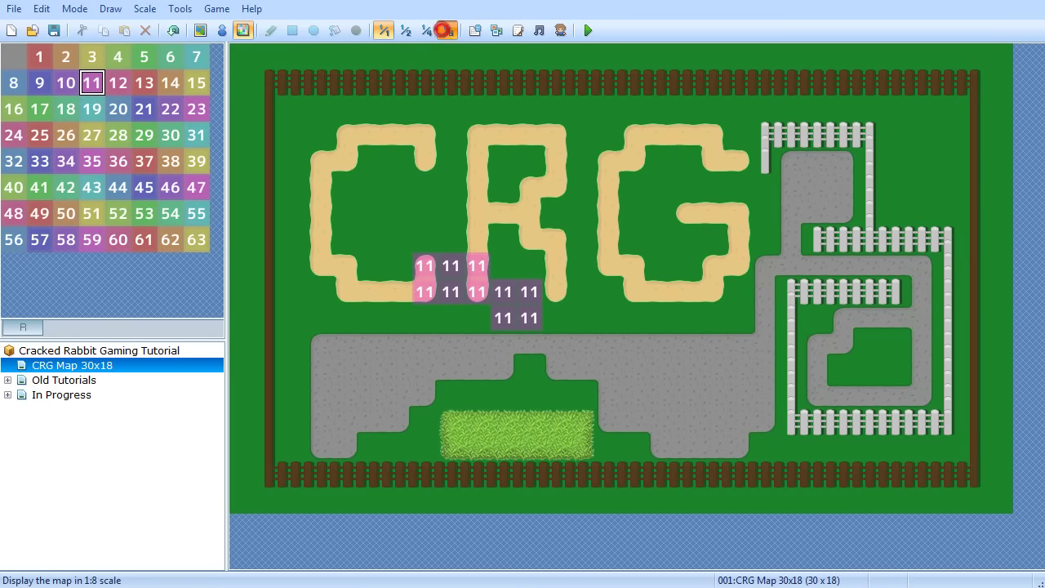
# In the older RPG Maker, switch the CRG Map 30x18 between 1:8 and other scales, ending at 1:1
pyautogui.click(447, 30)
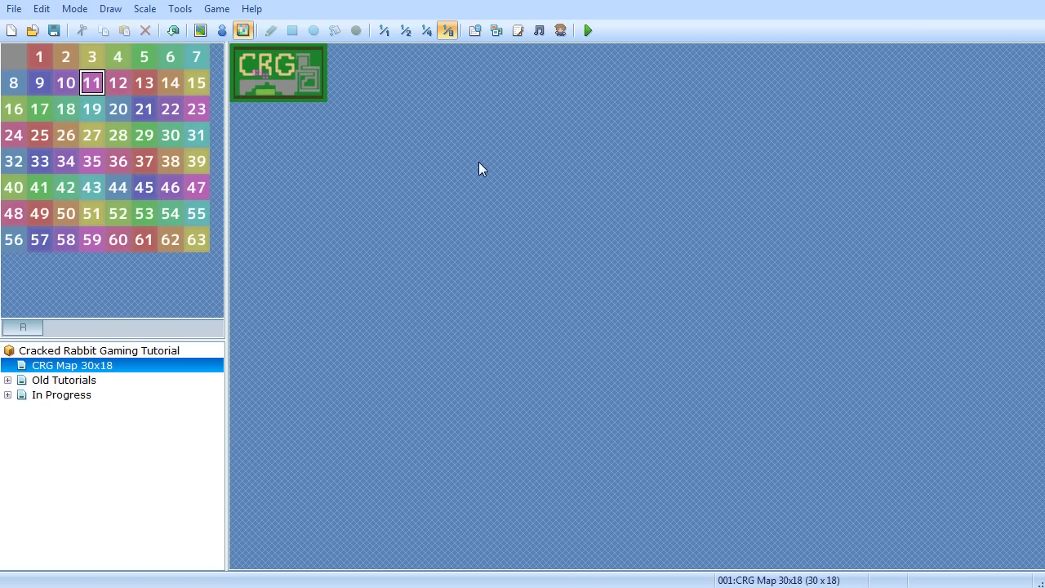
pyautogui.click(387, 33)
pyautogui.click(448, 31)
pyautogui.click(388, 35)
pyautogui.click(411, 36)
pyautogui.click(388, 34)
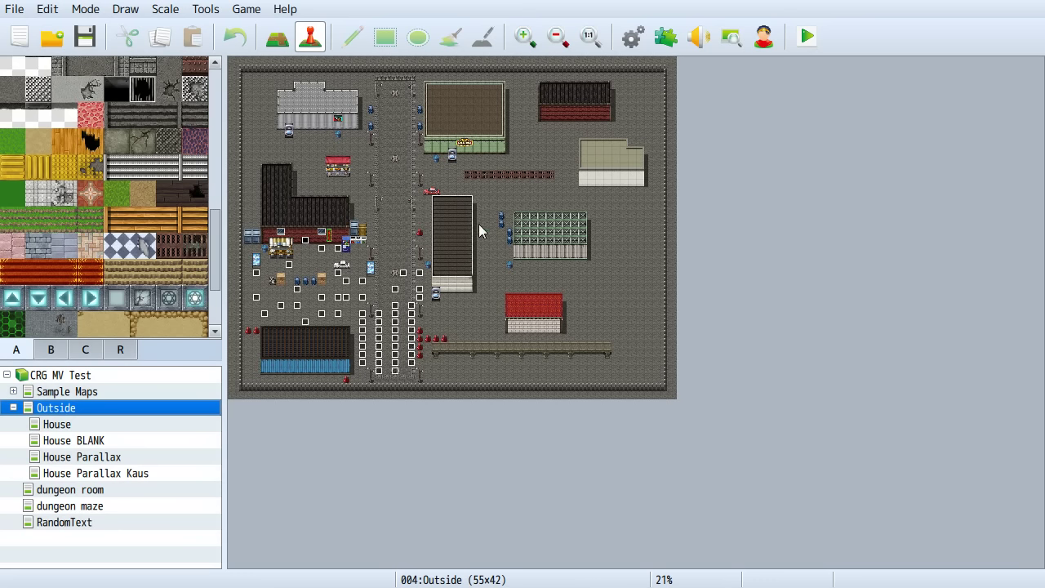
# Return RPG Maker MV's Outside map to 100%, zoom it out to 33%, and restore it to actual size
pyautogui.click(590, 36)
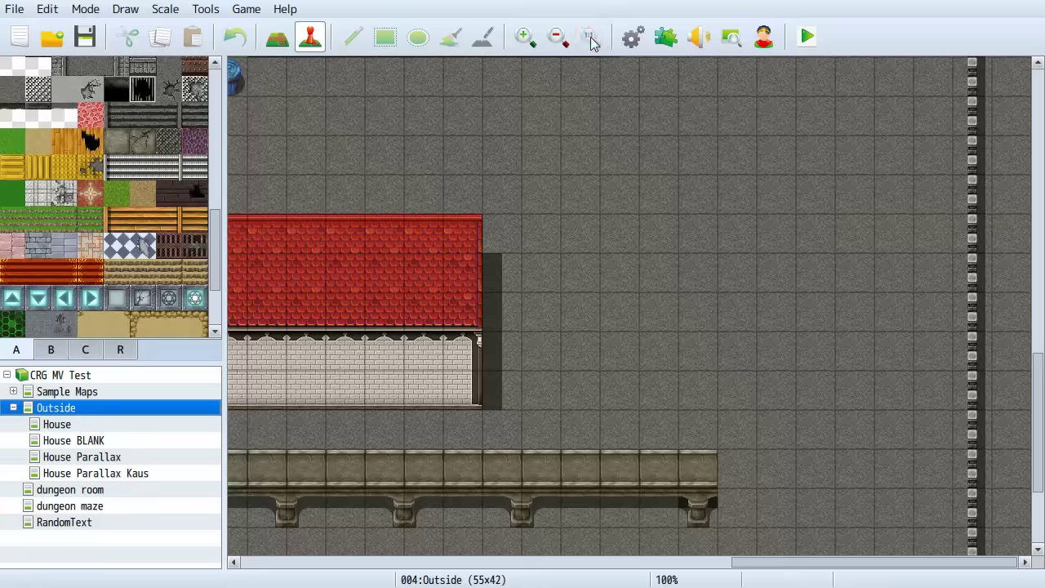
pyautogui.click(558, 37)
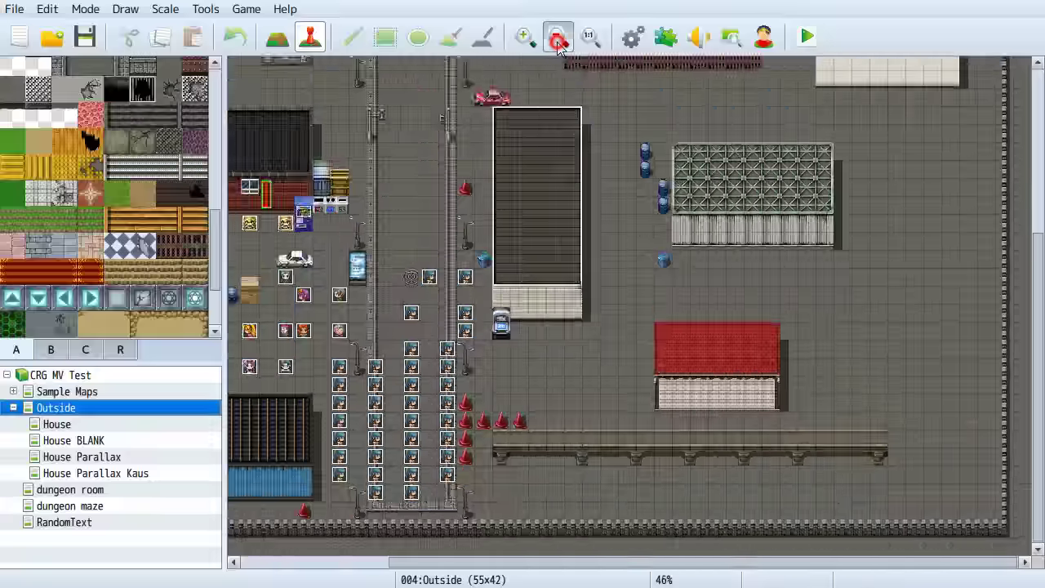
pyautogui.click(559, 37)
pyautogui.click(558, 36)
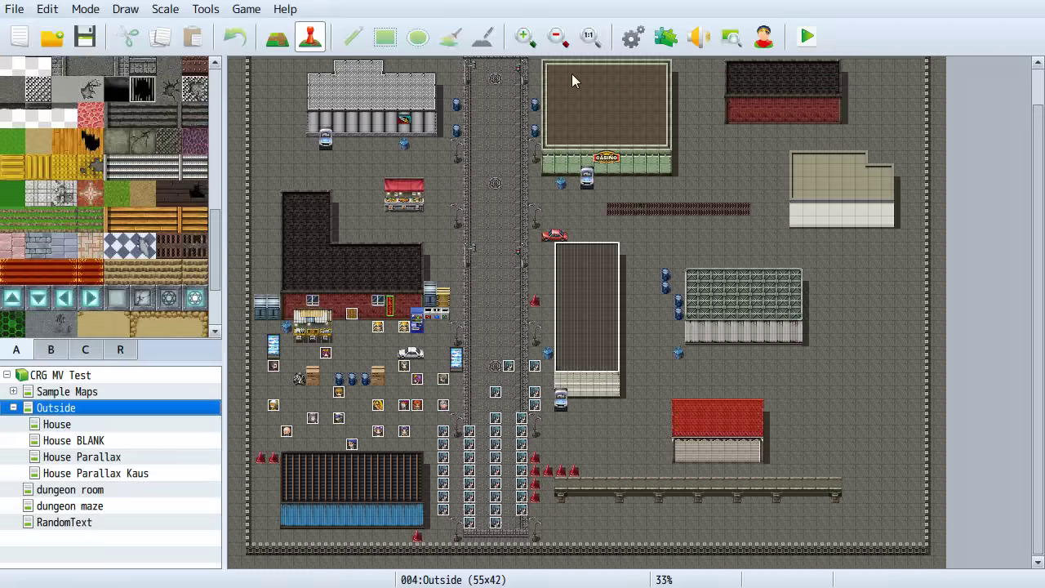
pyautogui.click(591, 37)
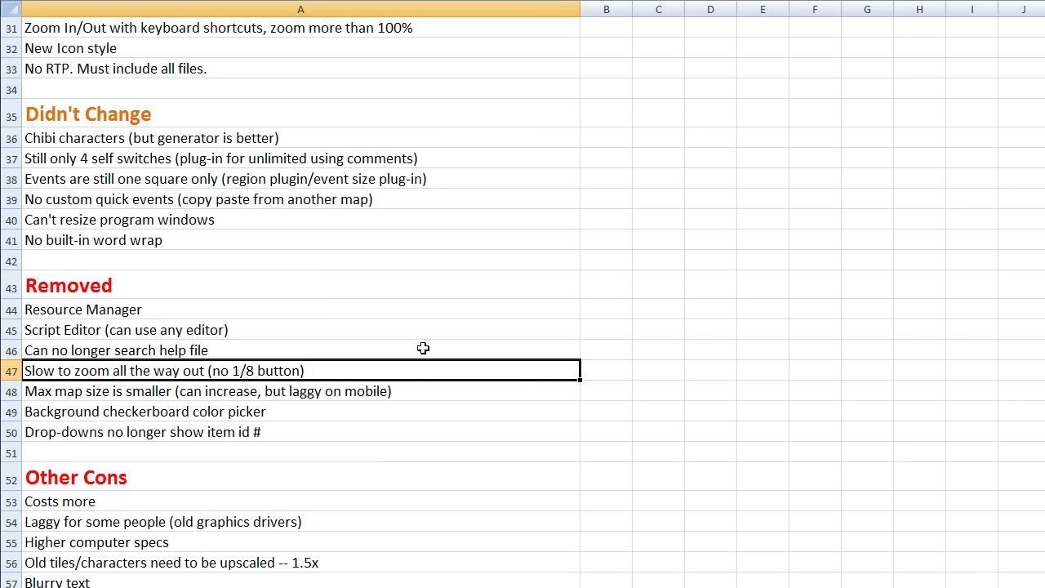
# Select the max map size and "Background checkerboard color picker" notes, and show the House map's checkerboard background
pyautogui.click(422, 391)
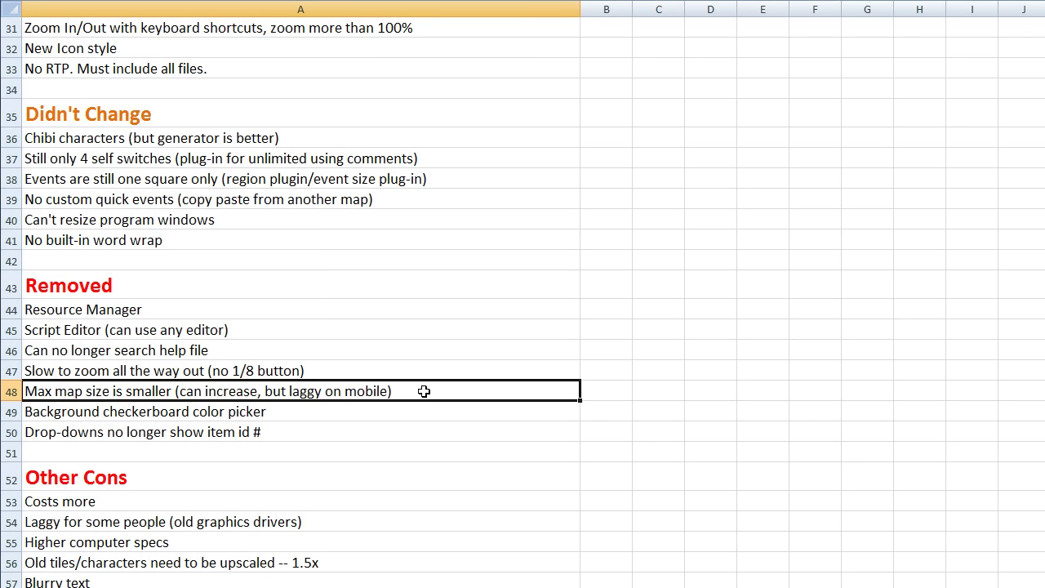
pyautogui.click(375, 411)
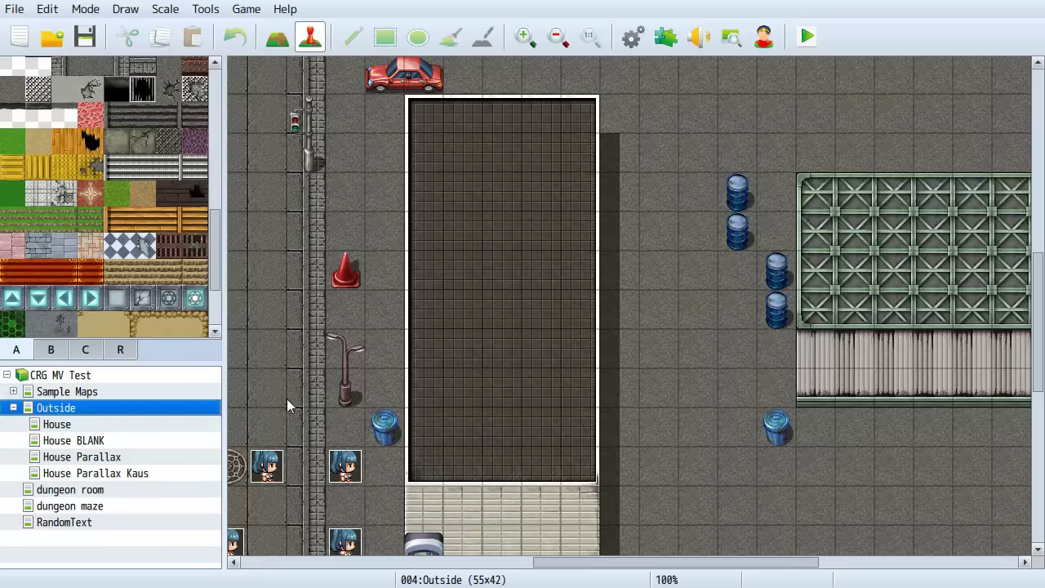
pyautogui.click(80, 425)
pyautogui.click(389, 485)
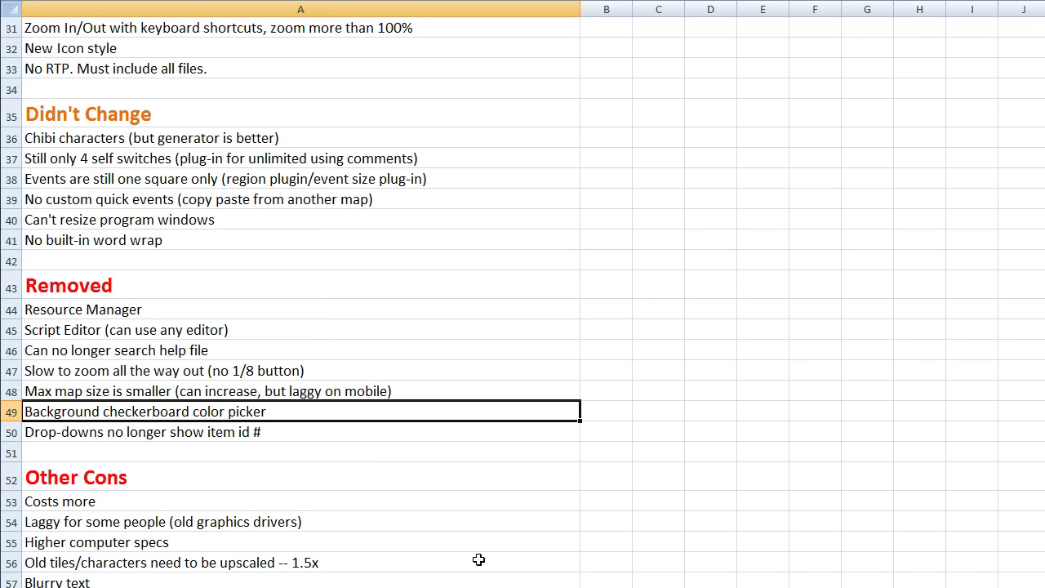
# Select the "Drop-downs no longer show item id #" note, and open the "person" event in the House map
pyautogui.click(342, 438)
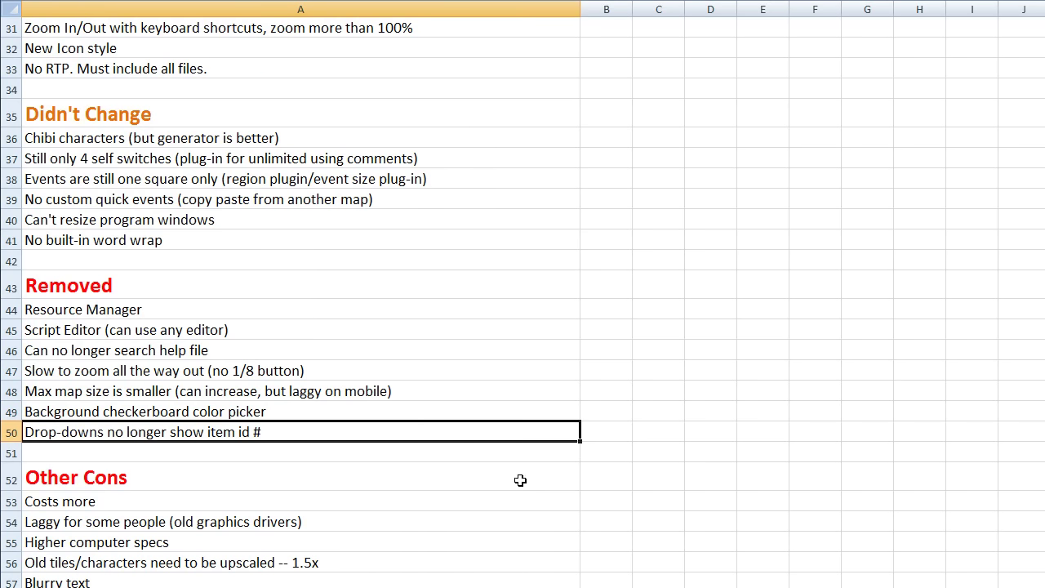
pyautogui.hotkey('alt', 'Tab')
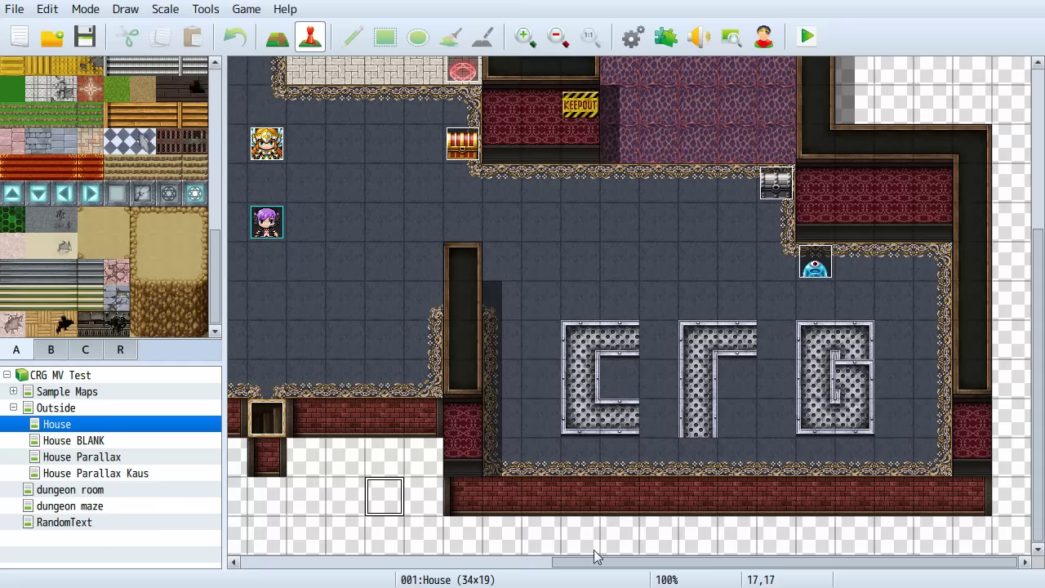
pyautogui.moveTo(595, 561); pyautogui.dragTo(422, 563)
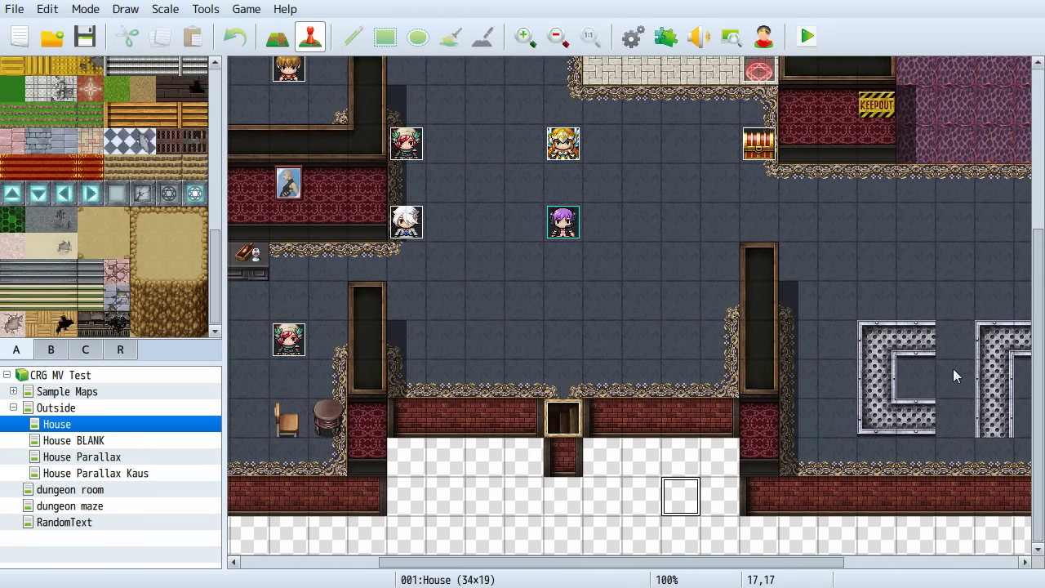
pyautogui.moveTo(1035, 279); pyautogui.dragTo(1035, 241)
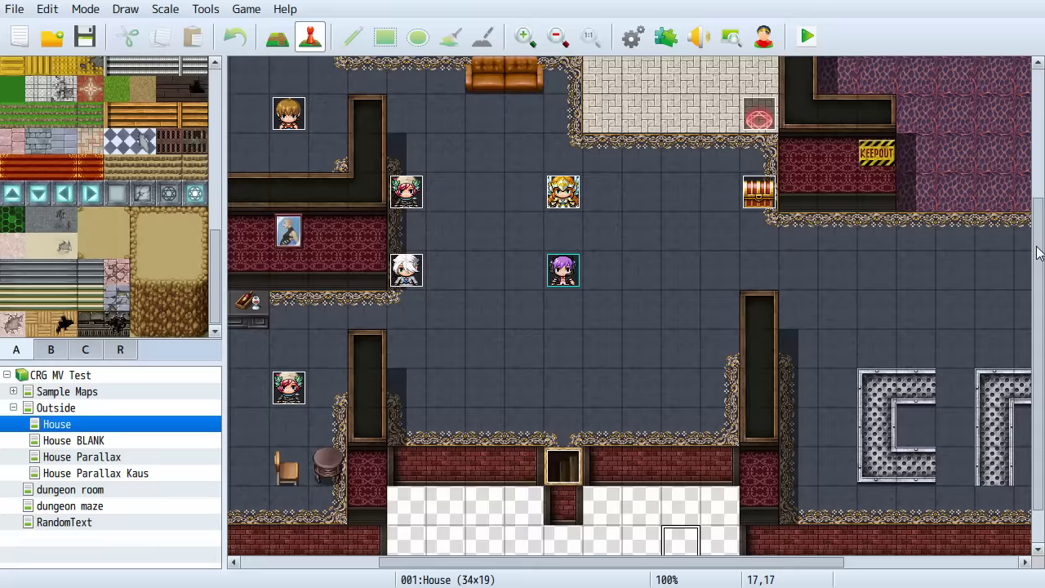
pyautogui.doubleClick(569, 195)
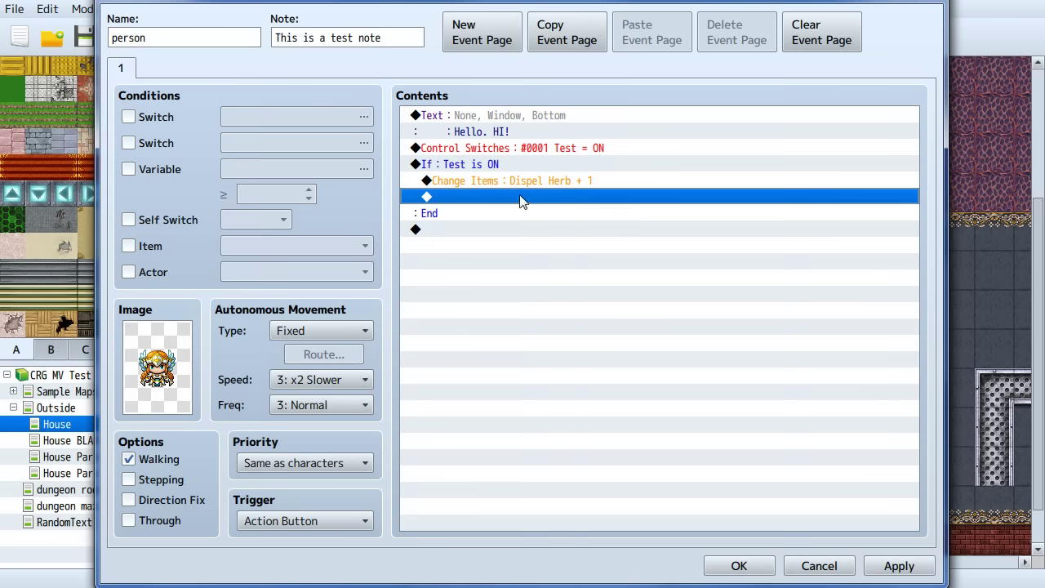
# Examine the color-coded commands in the "person" event by selecting Control Switches, If, Change Items and the empty last line
pyautogui.click(448, 153)
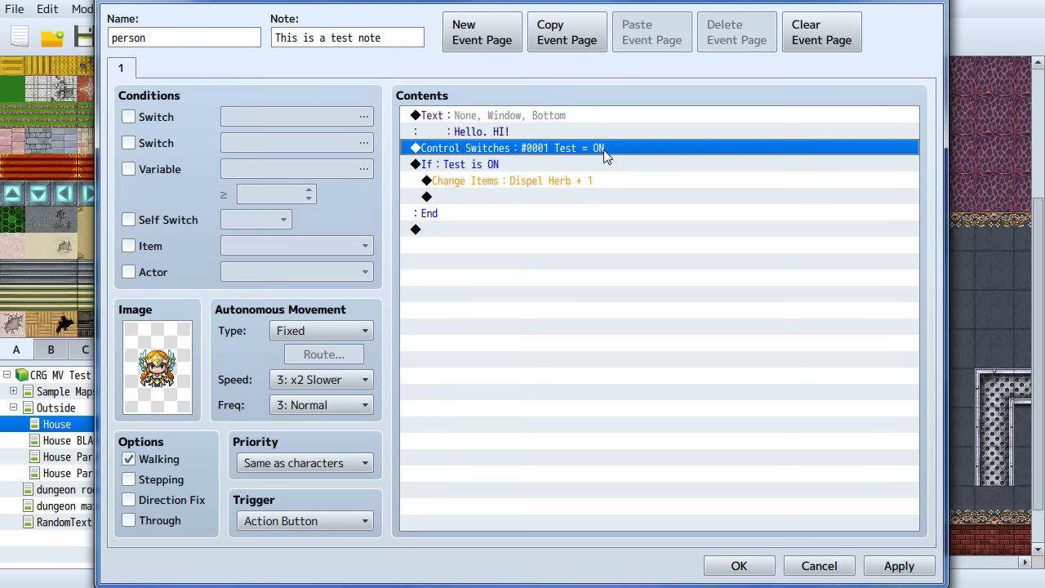
pyautogui.click(433, 168)
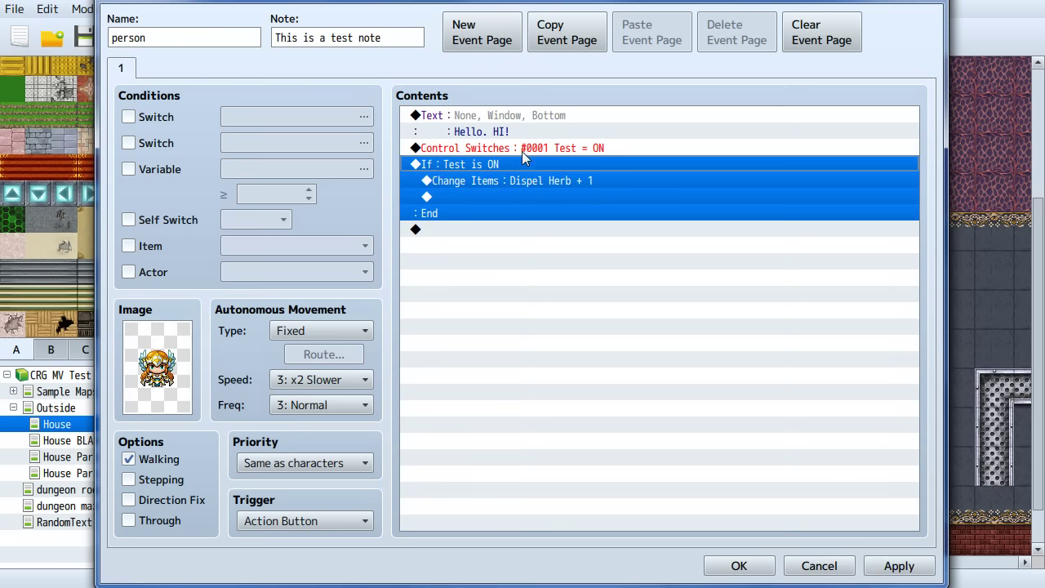
pyautogui.click(456, 181)
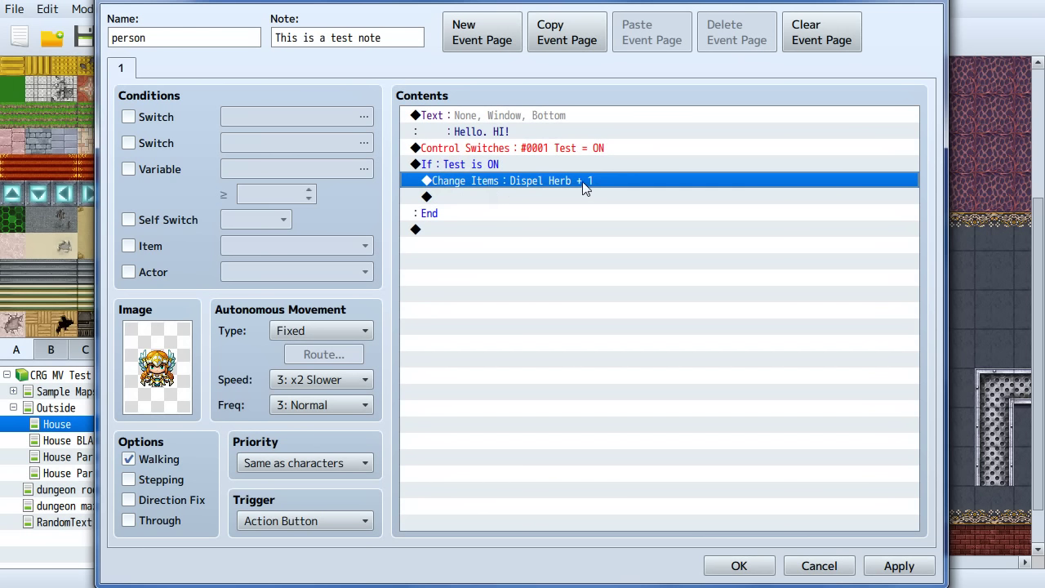
pyautogui.click(549, 229)
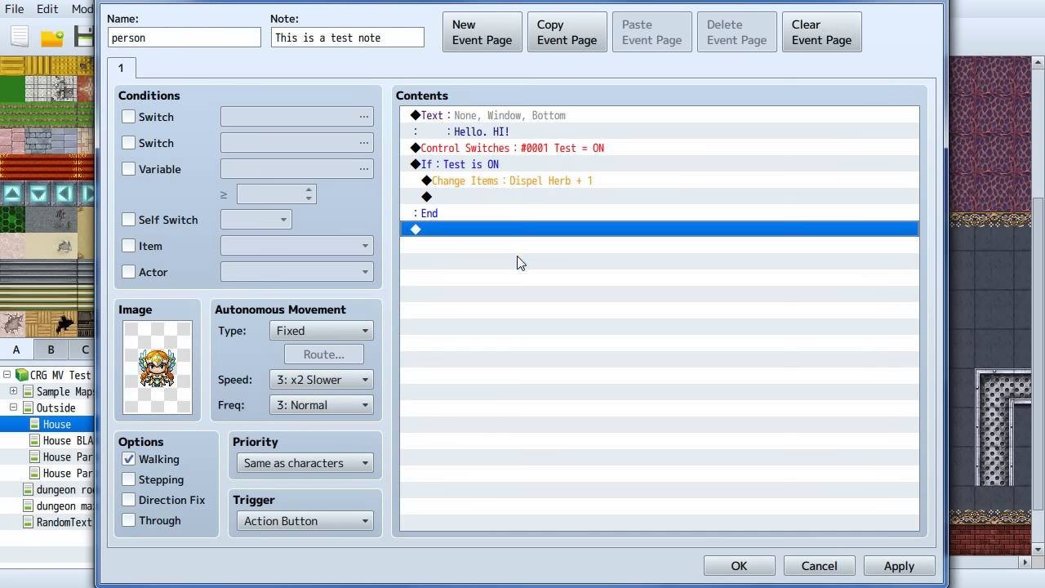
# Show the item choices of the event's Change Items command, and cancel both the command and the event without changes
pyautogui.click(520, 181)
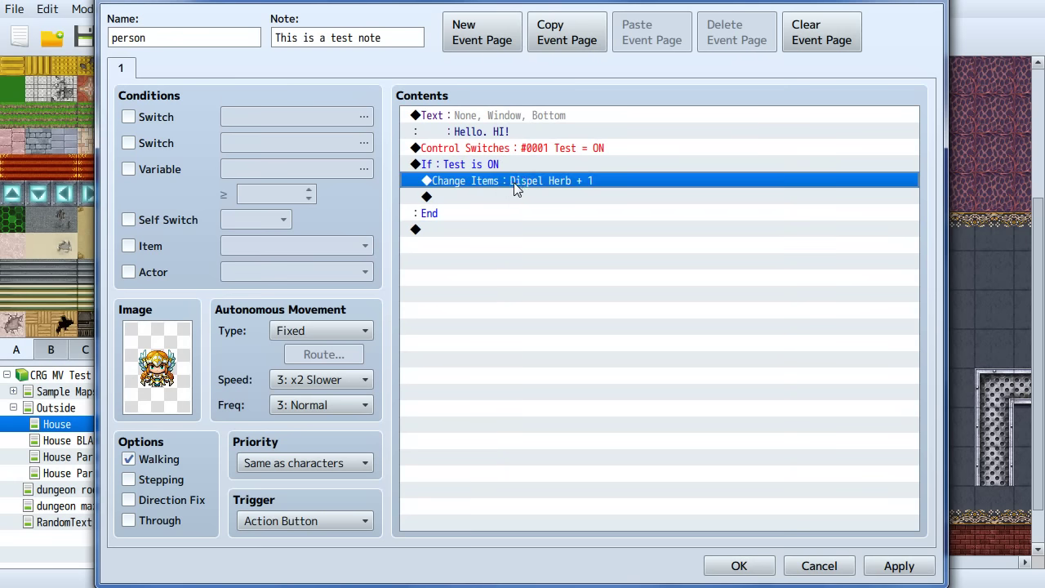
pyautogui.doubleClick(515, 184)
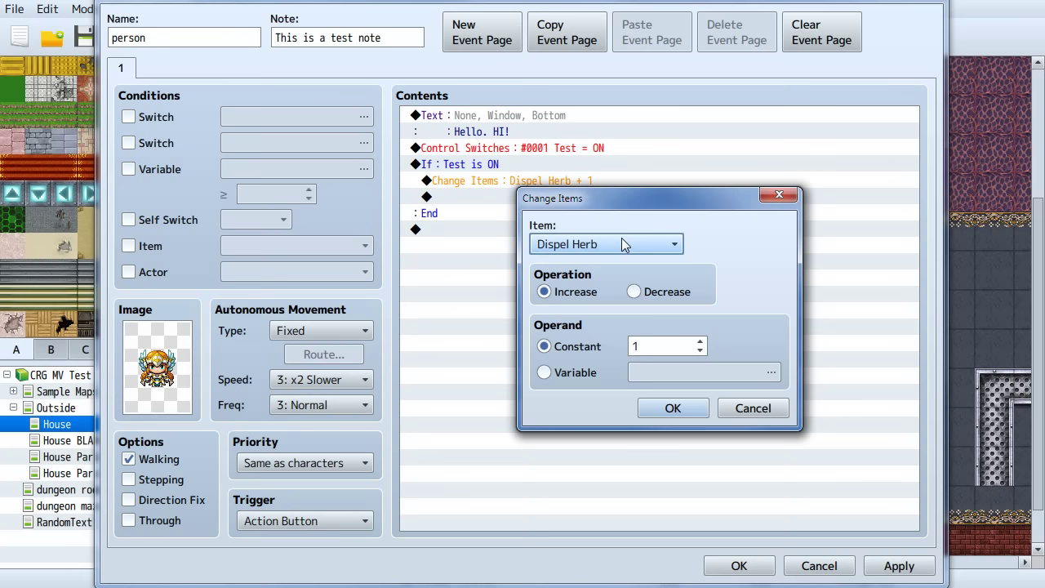
pyautogui.click(570, 245)
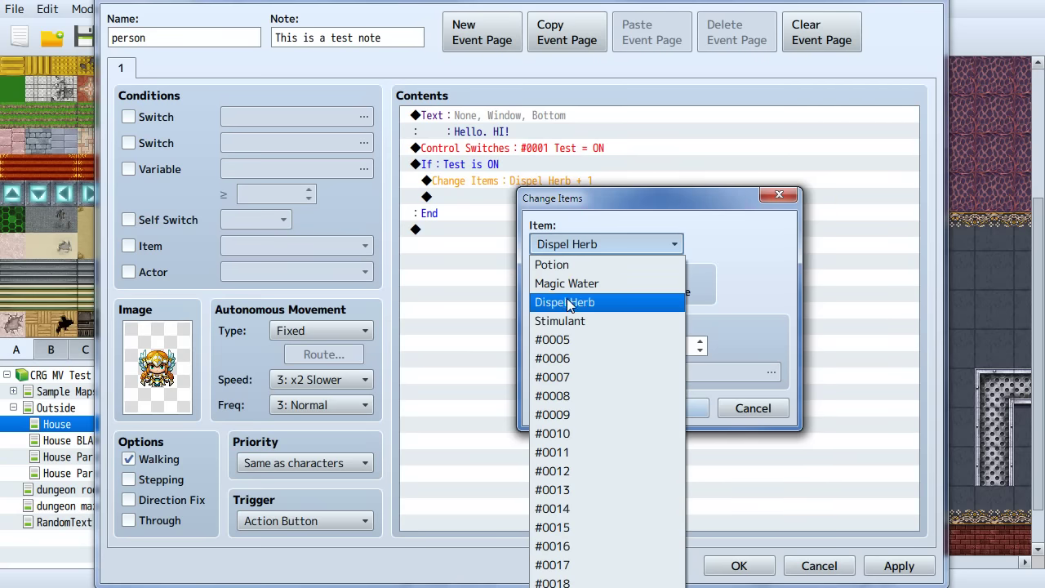
pyautogui.click(781, 413)
pyautogui.click(805, 565)
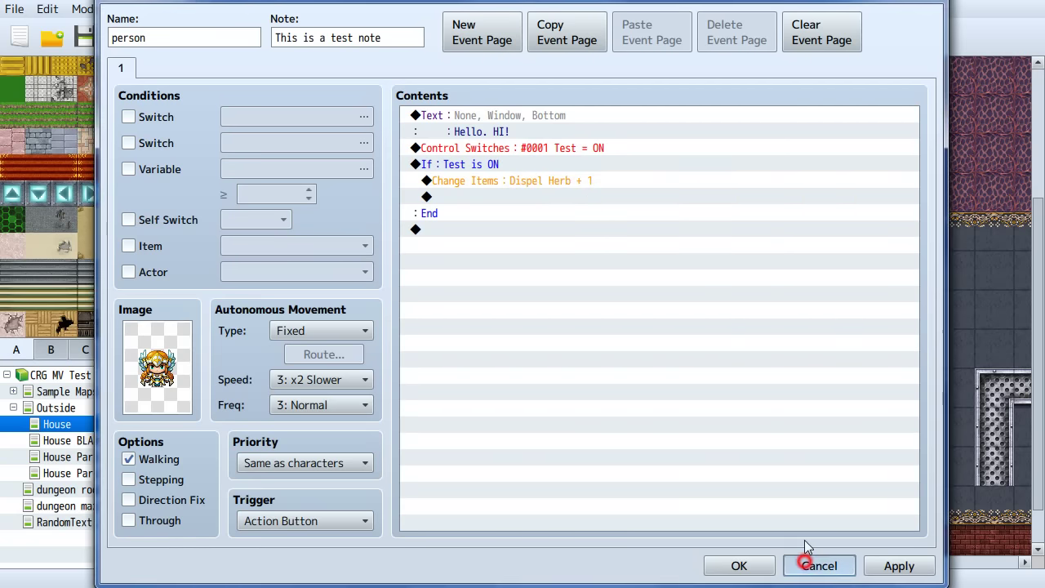
# Look up the ID number of Dispel Herb in the database's Items list and close the database
pyautogui.click(665, 36)
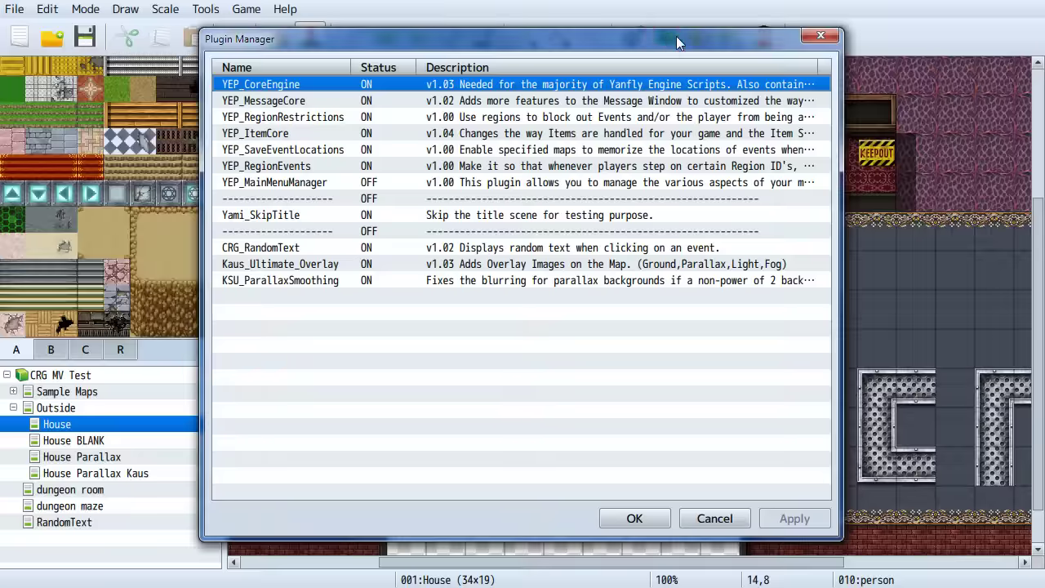
pyautogui.click(819, 37)
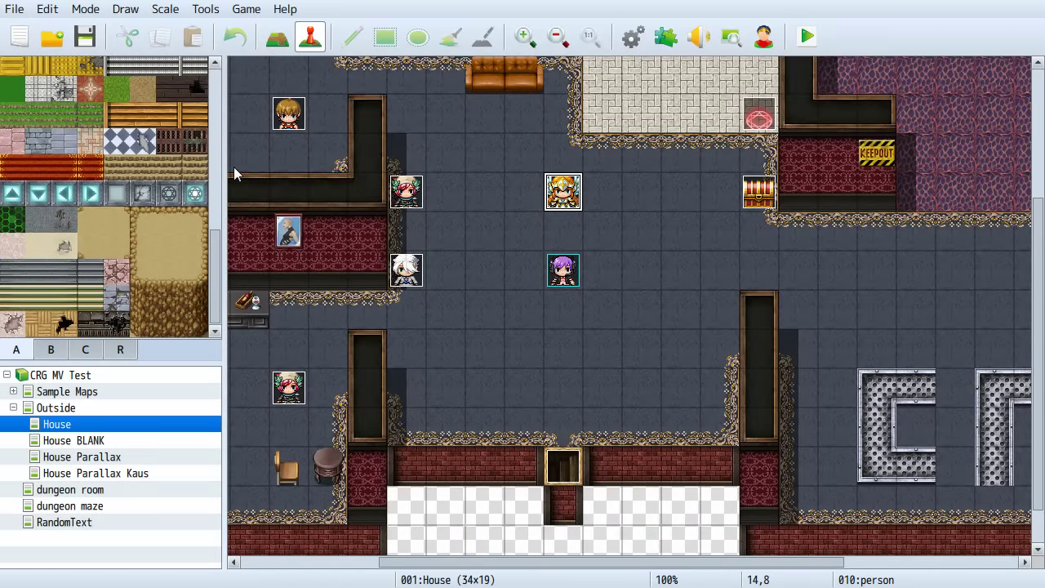
pyautogui.press('F9')
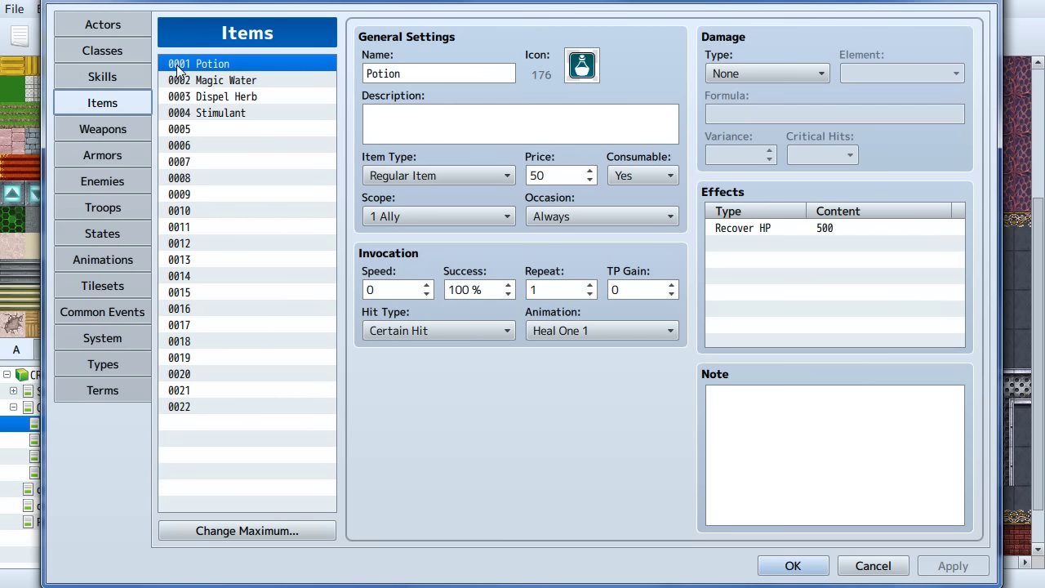
pyautogui.click(200, 115)
pyautogui.click(208, 98)
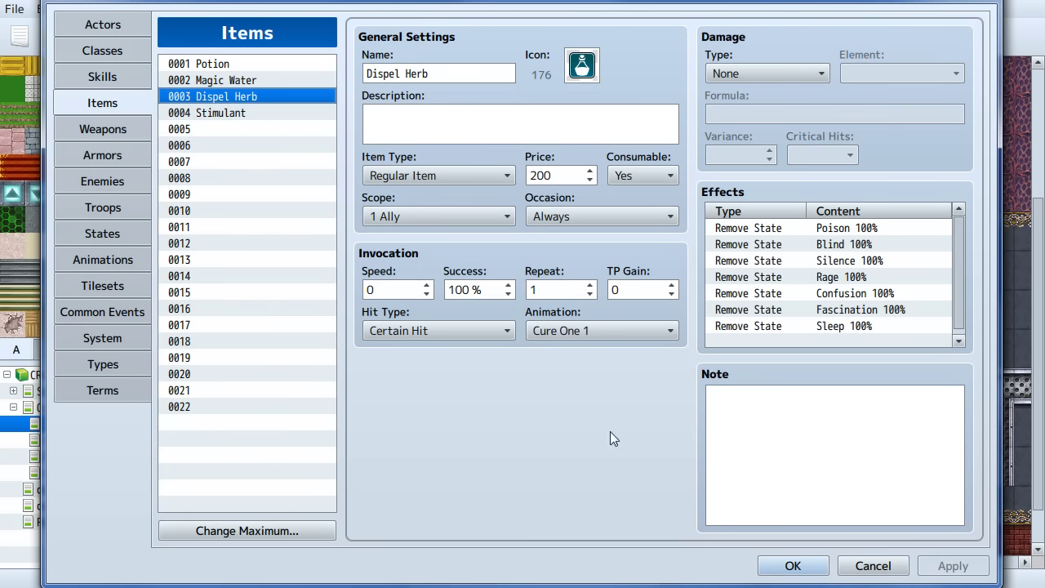
pyautogui.click(872, 565)
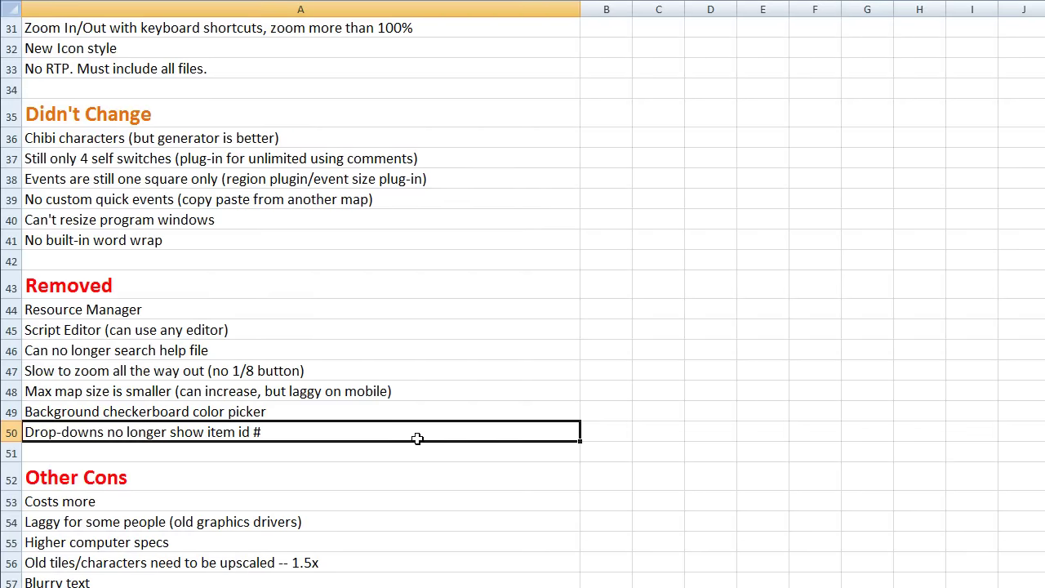
# Go through the spreadsheet's "Other Cons" notes, selecting them from "Costs more" to "Not as many scripts/plug-ins"
pyautogui.scroll(-4, 394, 368)
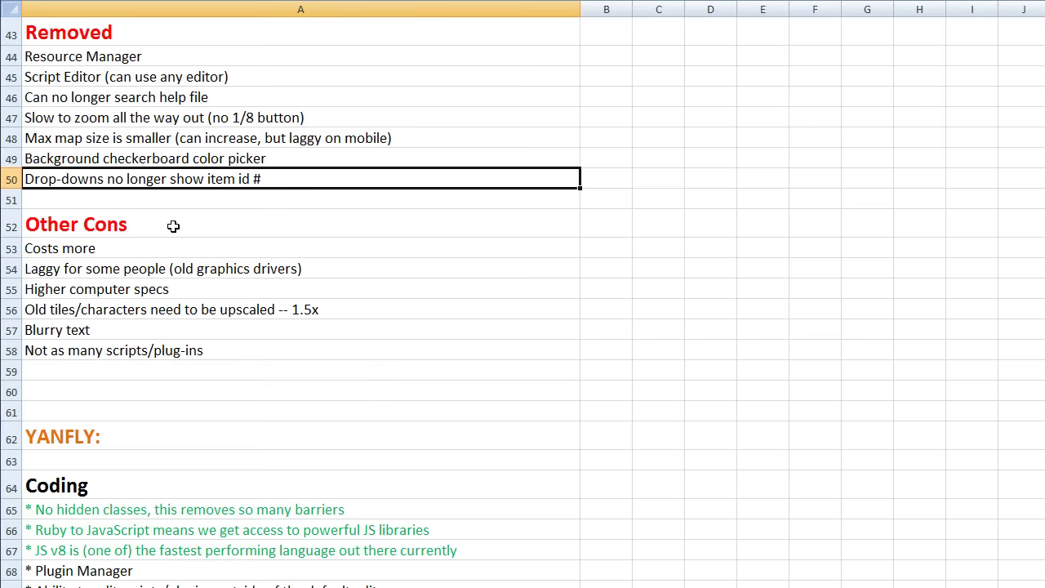
pyautogui.click(189, 249)
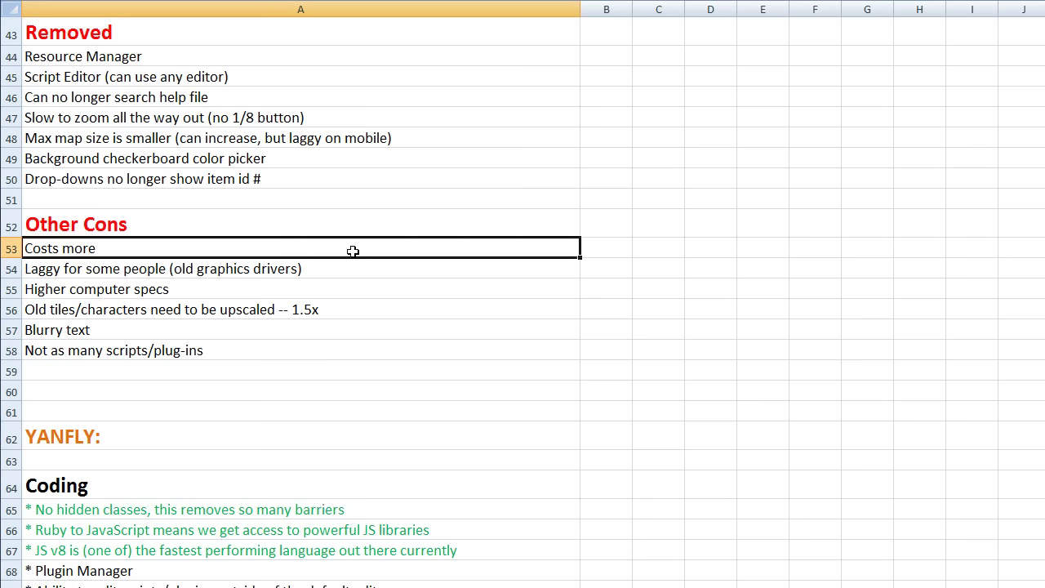
pyautogui.click(326, 270)
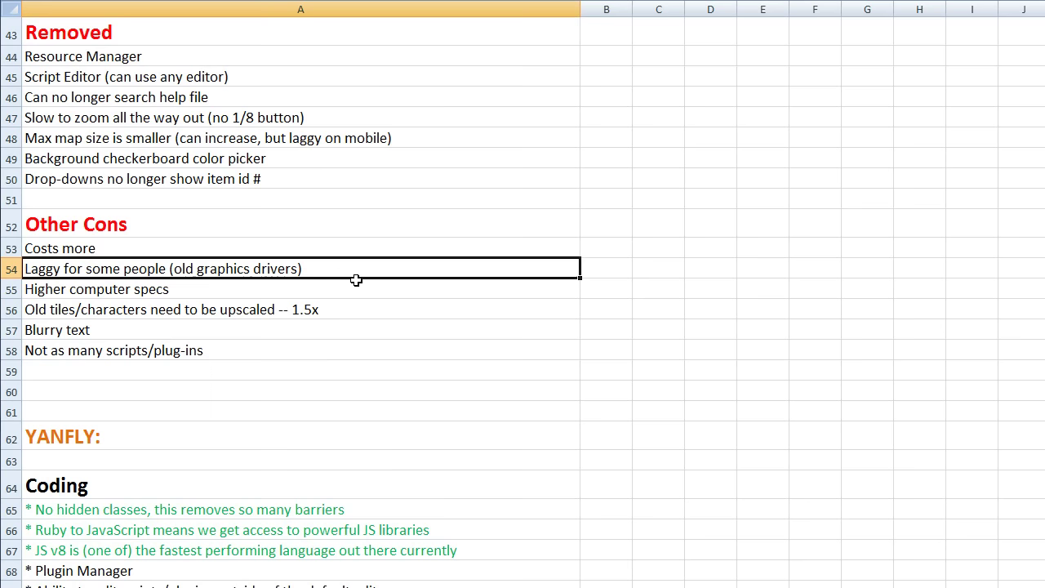
pyautogui.click(276, 284)
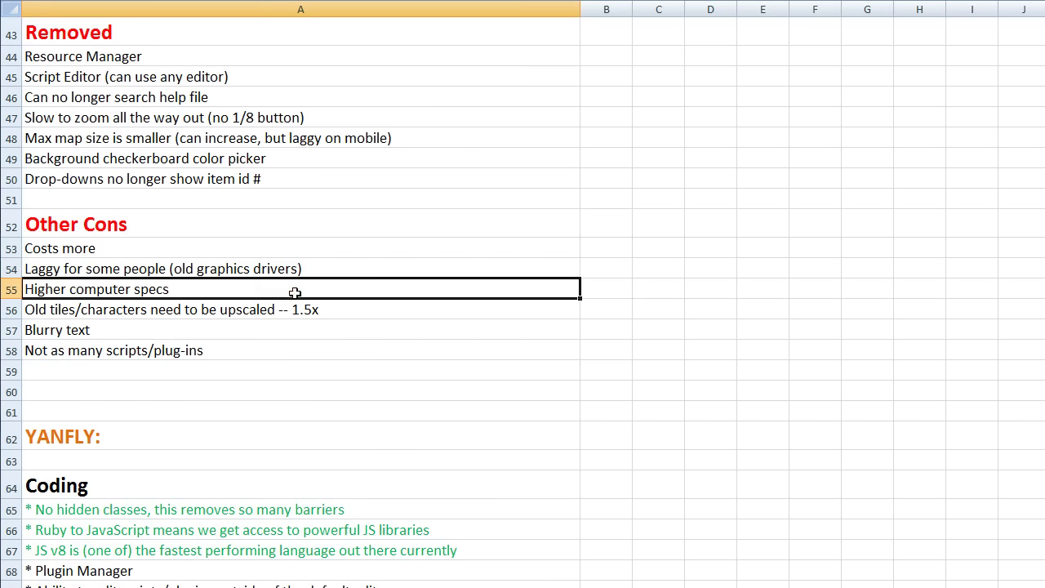
pyautogui.click(208, 311)
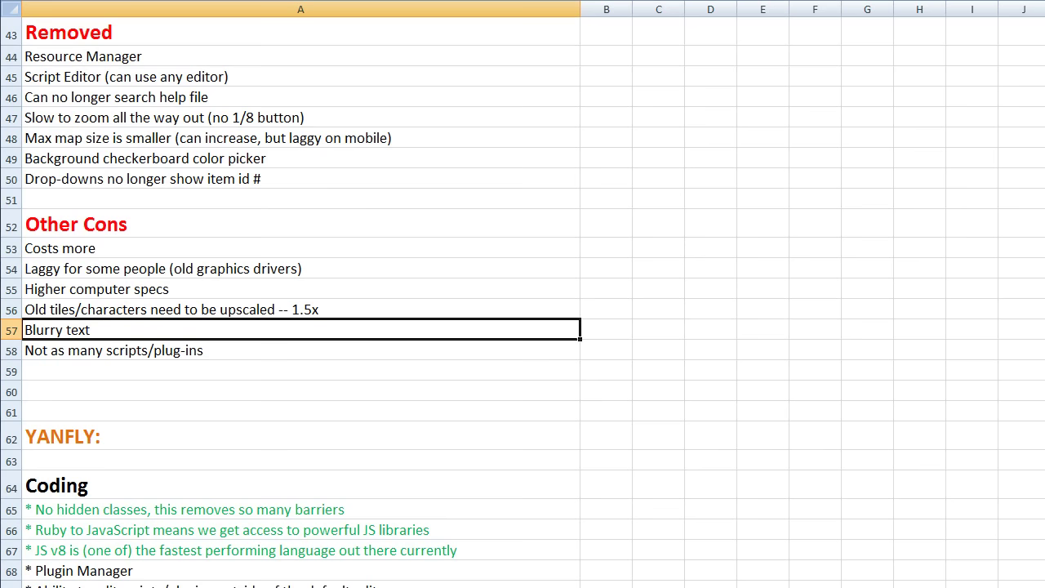
pyautogui.click(245, 347)
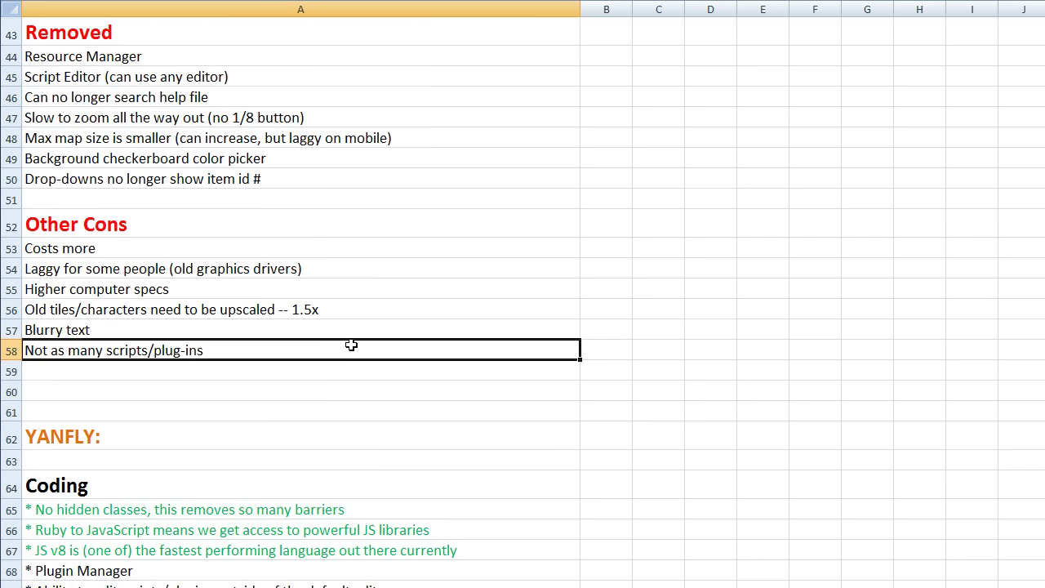
# Bring up the spreadsheet's "YANFLY:" section and select the "No hidden classes, this removes so many barriers" note under Coding
pyautogui.scroll(-1, 351, 345)
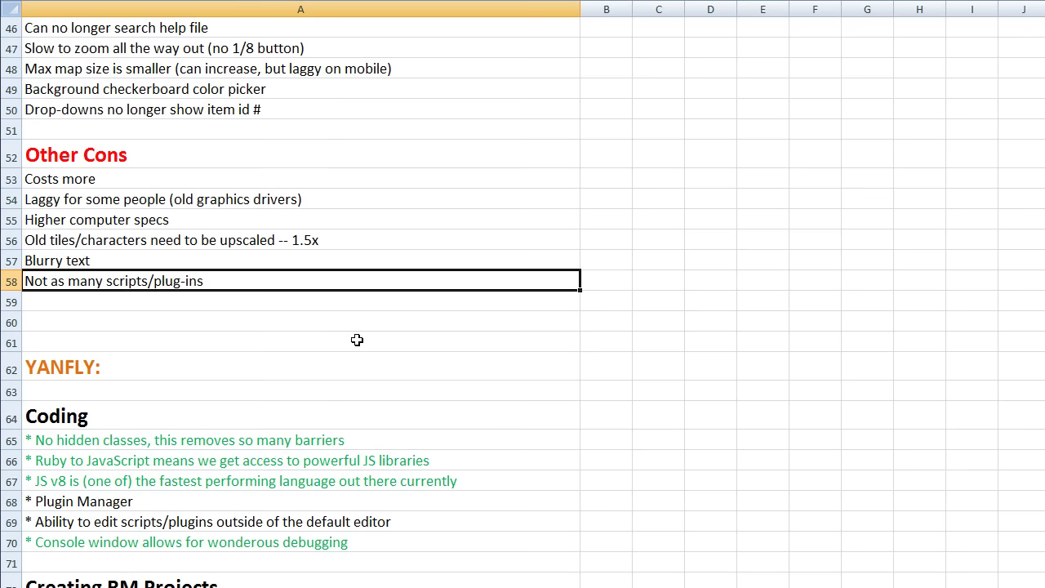
pyautogui.scroll(-3, 357, 339)
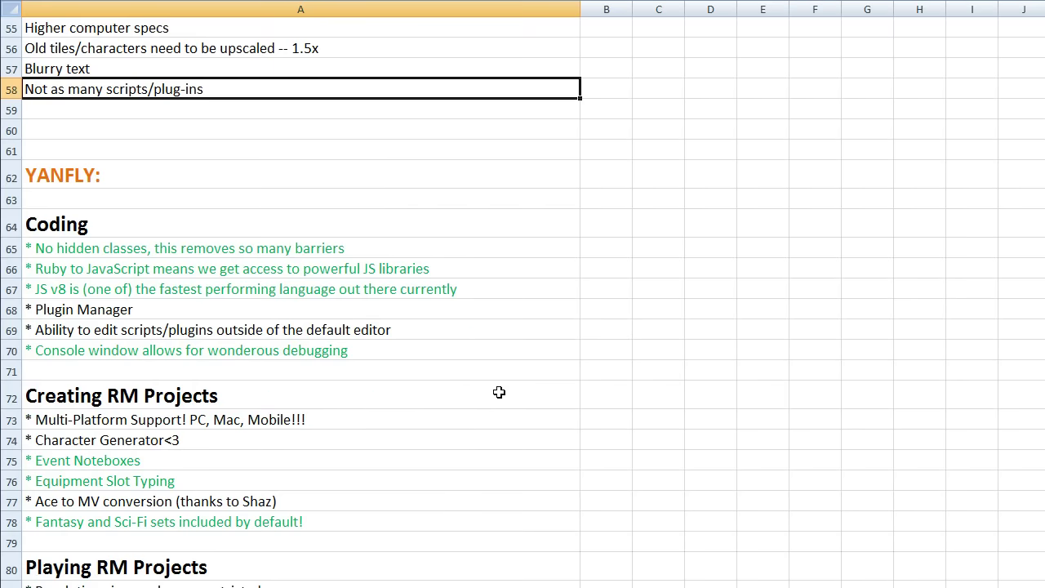
pyautogui.scroll(-2, 498, 392)
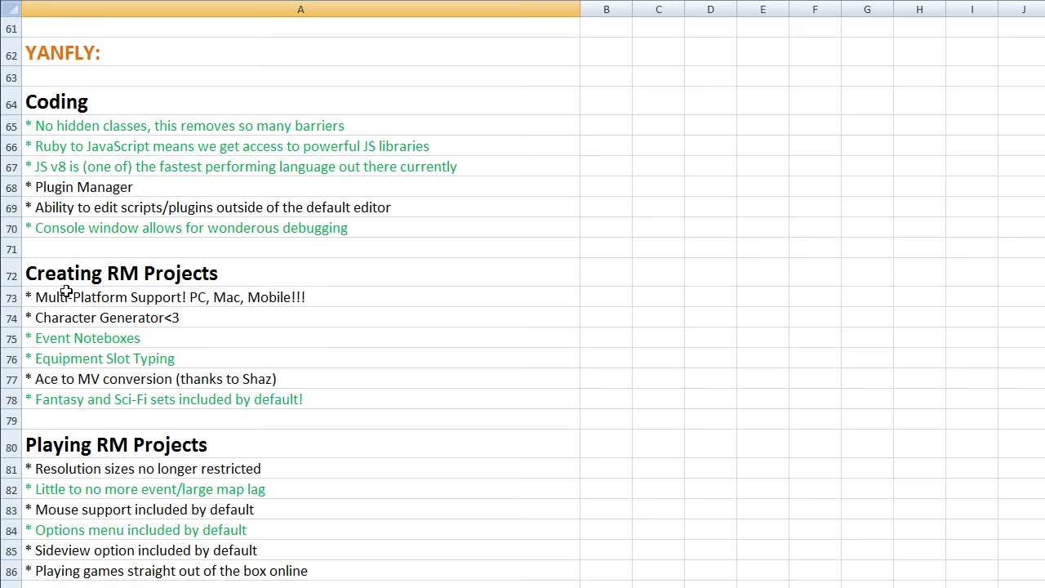
pyautogui.click(343, 123)
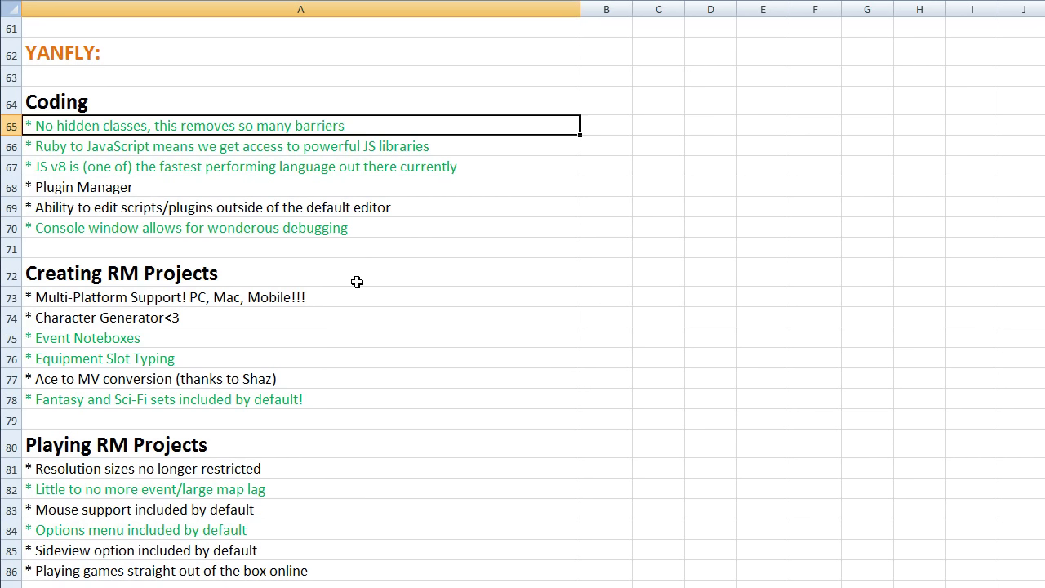
pyautogui.scroll(-1, 366, 303)
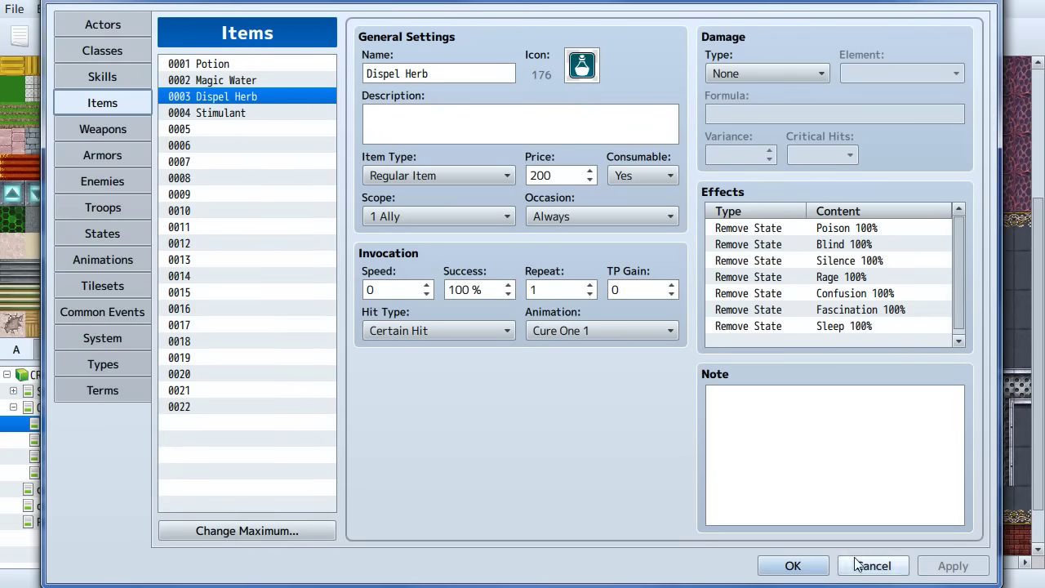
# Back in RPG Maker MV, show the Note field of the House map's "person" event and cancel the event editor
pyautogui.click(857, 562)
pyautogui.doubleClick(571, 191)
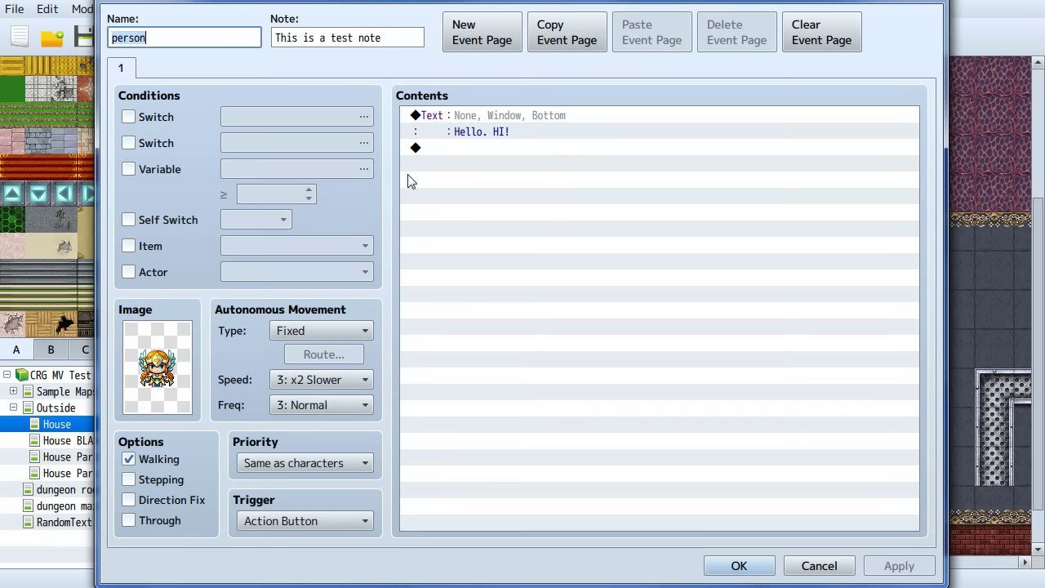
pyautogui.press('Tab')
pyautogui.click(396, 38)
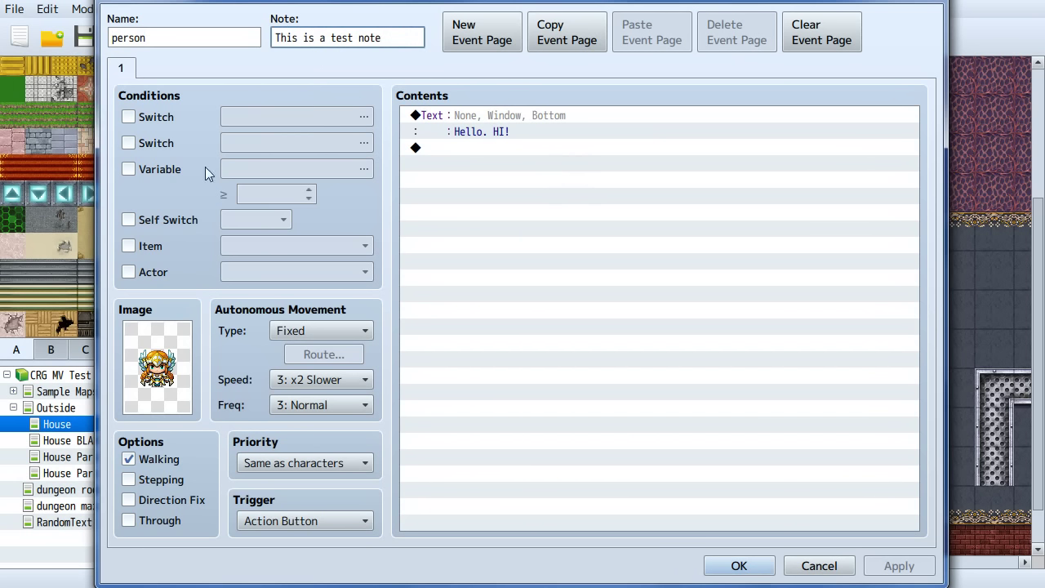
pyautogui.click(816, 570)
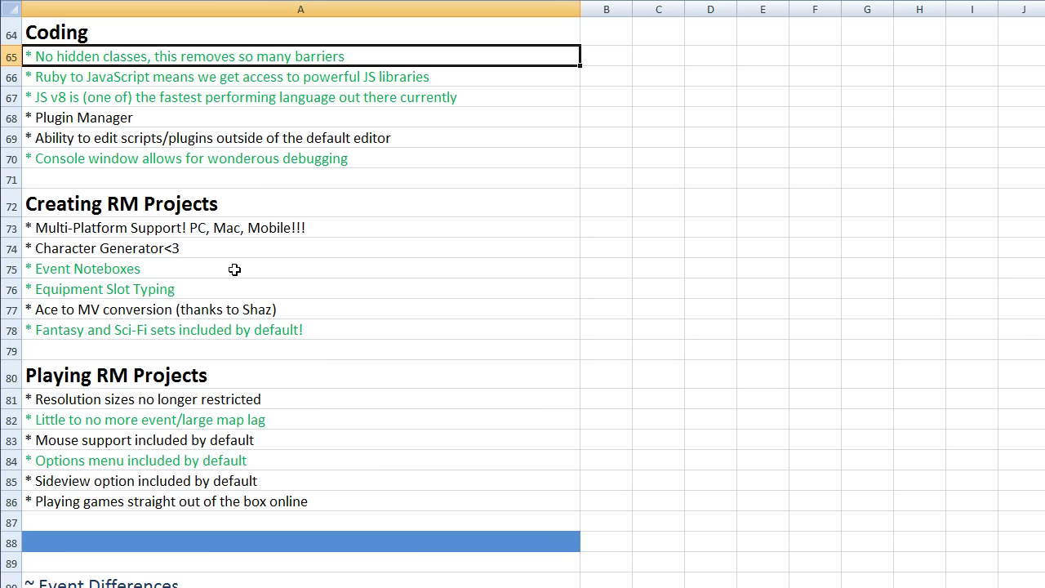
# Select the "Equipment Slot Typing" and "Fantasy and Sci-Fi sets" notes, and examine the SF Outside tileset's A and B tiles in the database
pyautogui.click(209, 294)
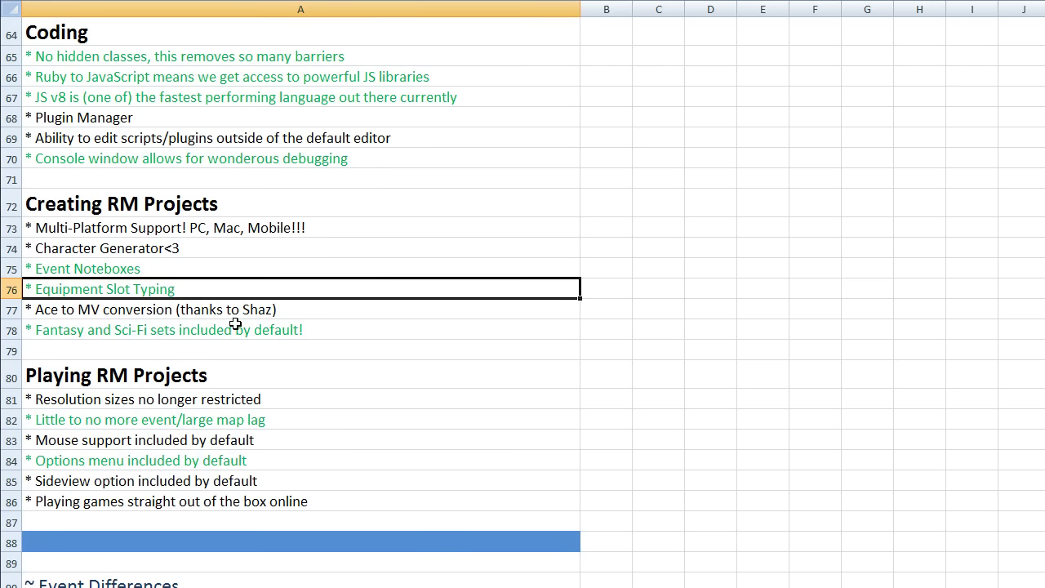
pyautogui.click(347, 325)
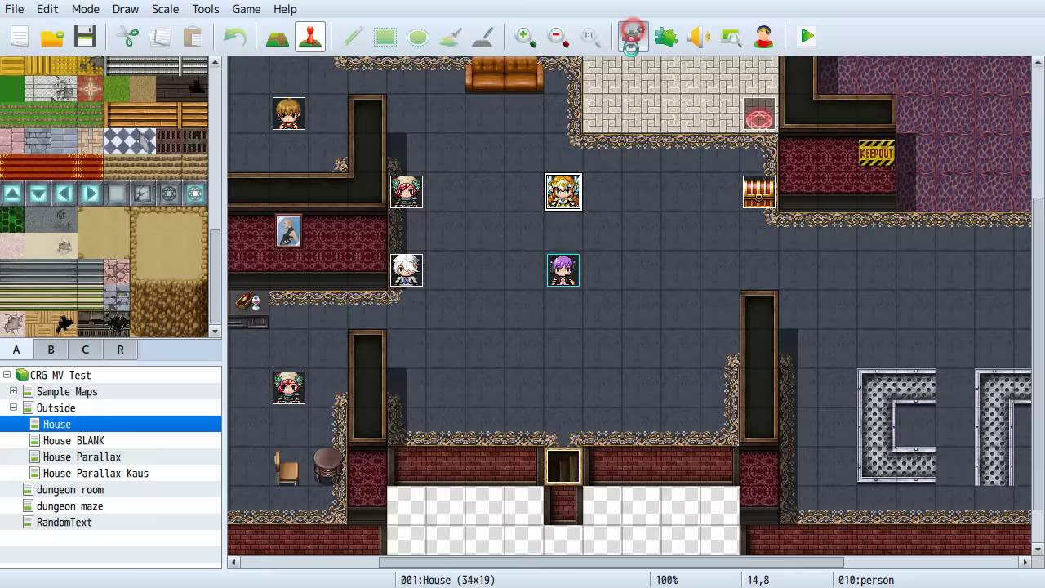
pyautogui.press('F9')
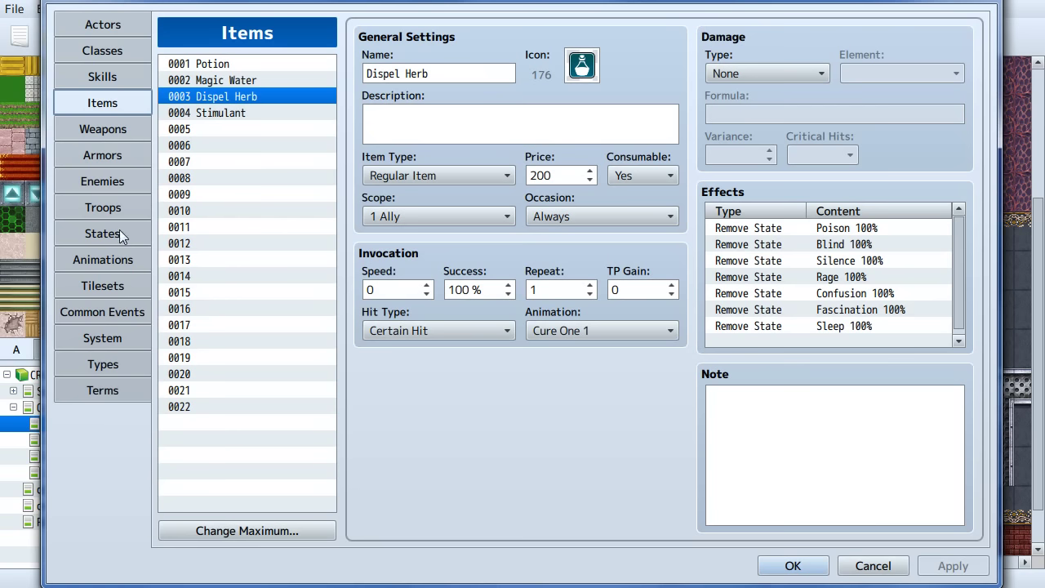
pyautogui.click(122, 285)
pyautogui.click(255, 129)
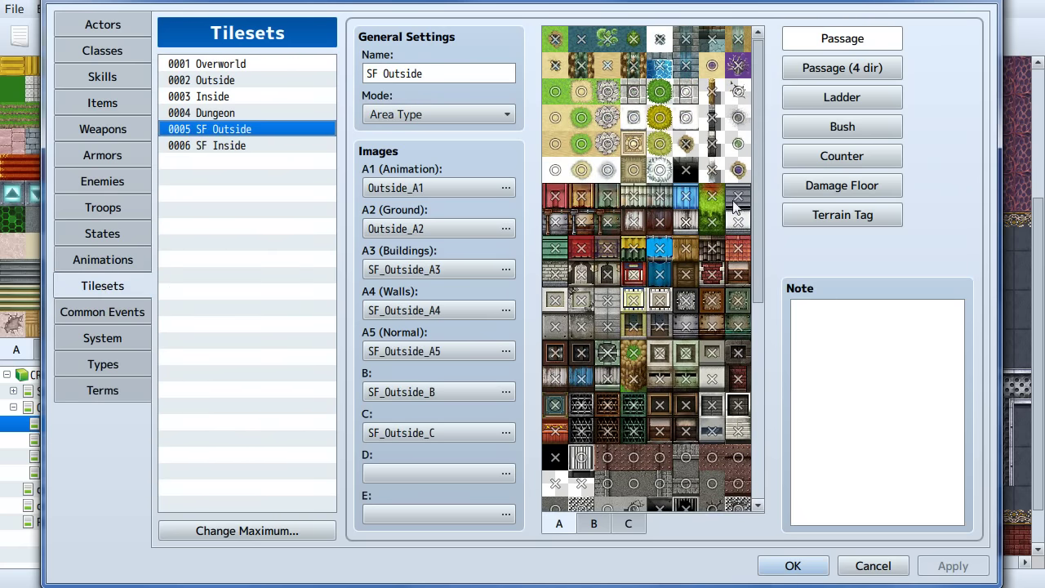
pyautogui.moveTo(756, 197); pyautogui.dragTo(765, 427)
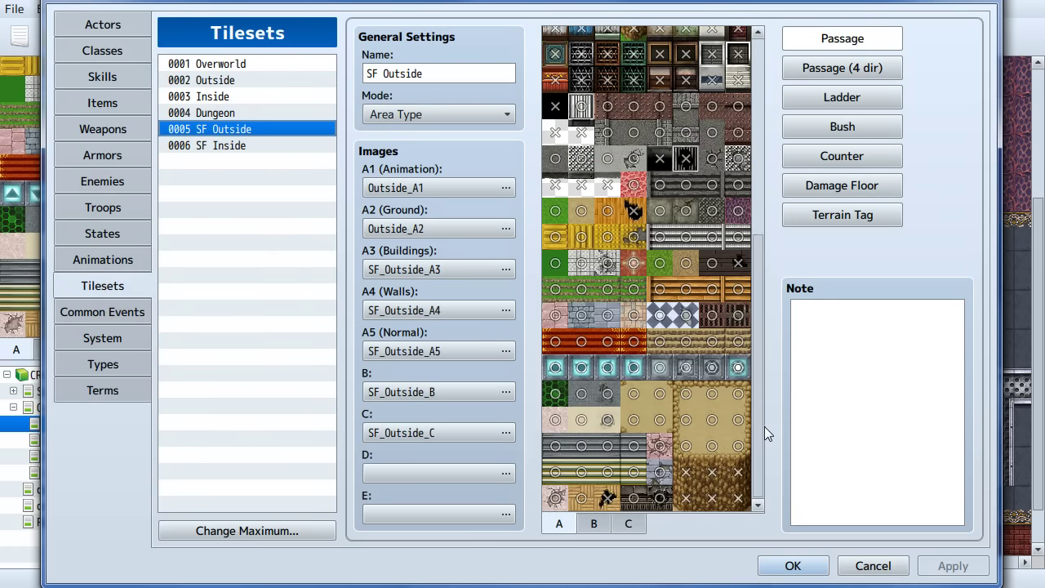
pyautogui.click(594, 523)
pyautogui.moveTo(760, 259); pyautogui.dragTo(762, 333)
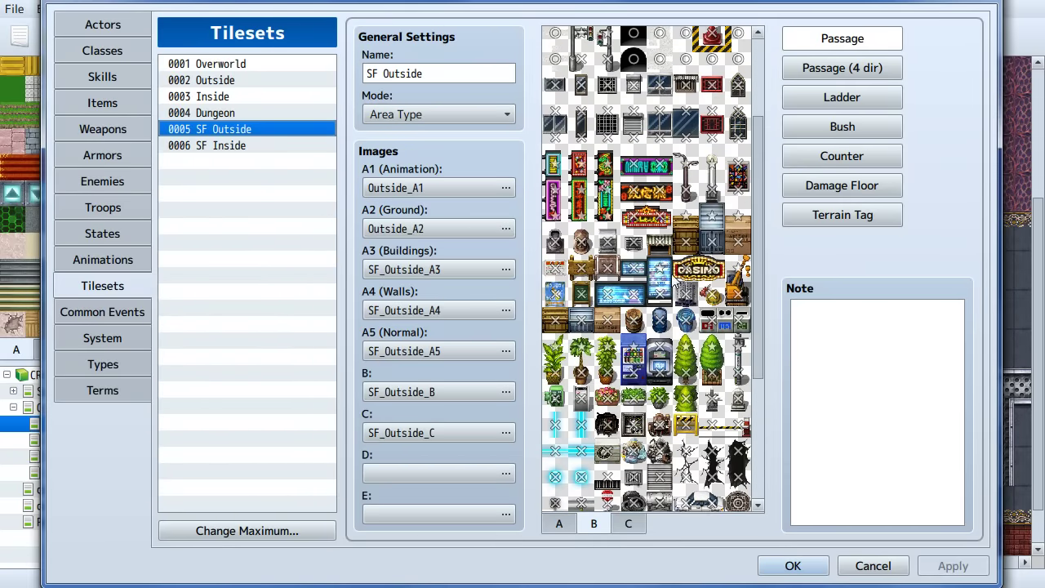
# View the Dungeon and SF Inside tilesets, close the database, and select the "Little to no more event/large map lag" note
pyautogui.click(222, 147)
pyautogui.click(235, 113)
pyautogui.click(225, 145)
pyautogui.click(870, 565)
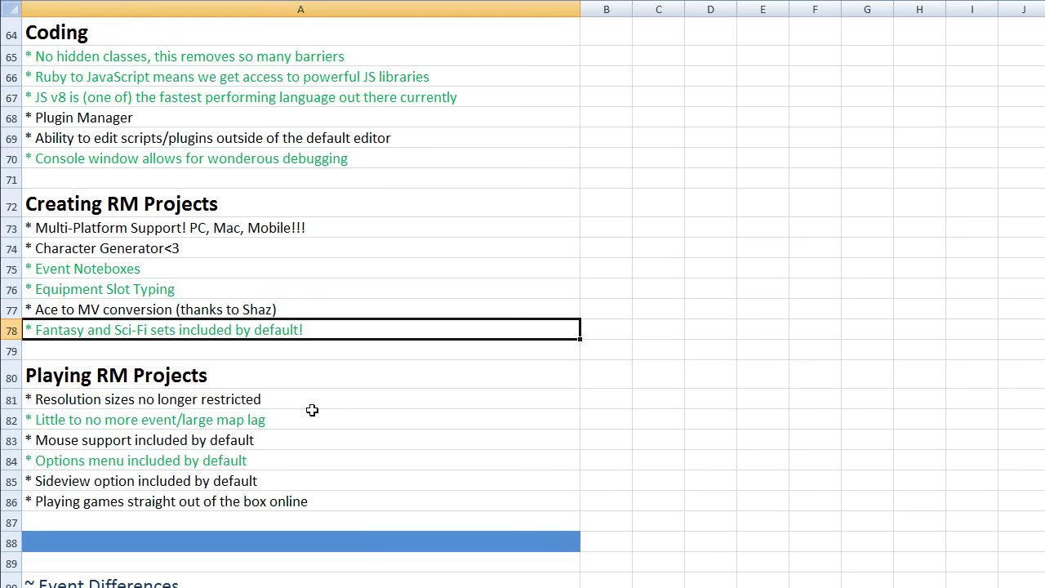
pyautogui.click(312, 423)
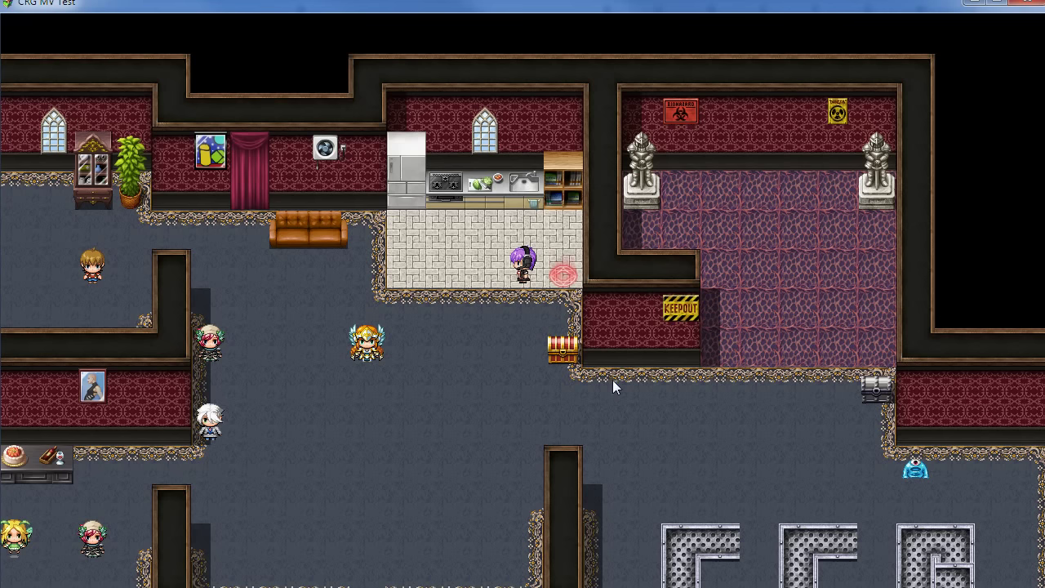
# In the running playtest, walk the player character out of the house onto the crowded street map
pyautogui.press('Down')
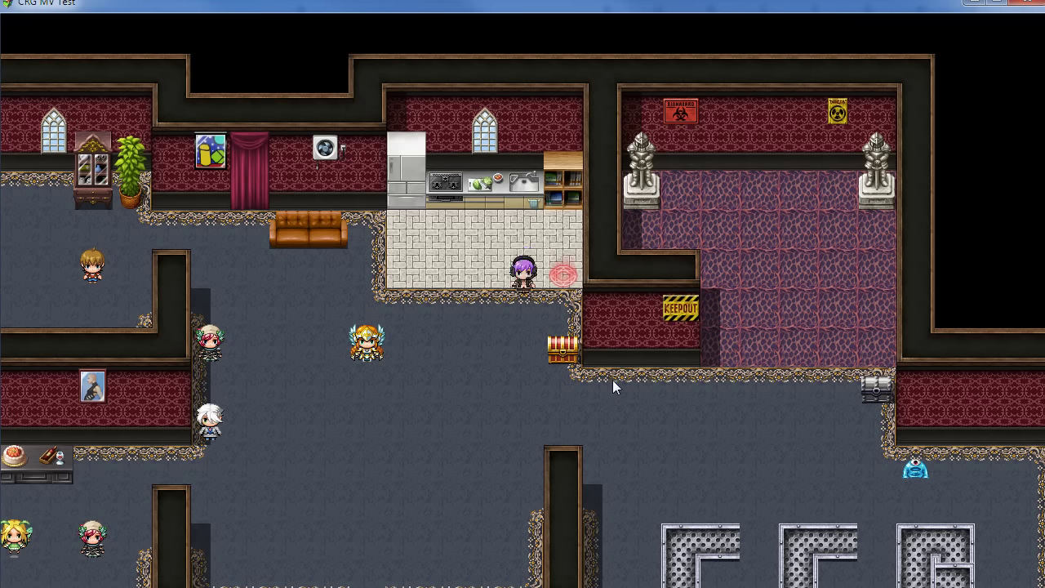
pyautogui.press('Left')
pyautogui.press('Down')
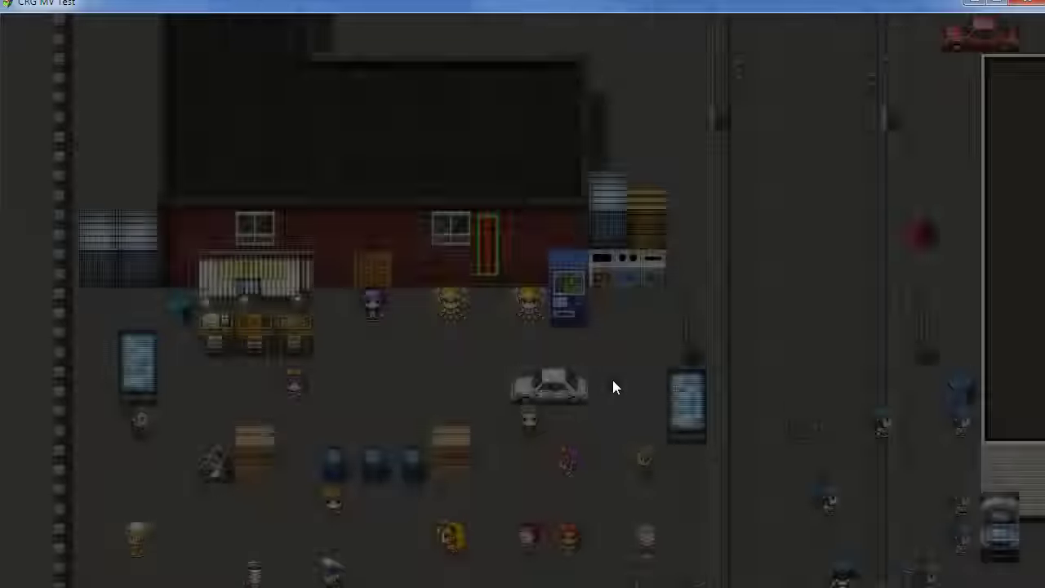
pyautogui.press('Right')
pyautogui.press('Right')
pyautogui.press('Down')
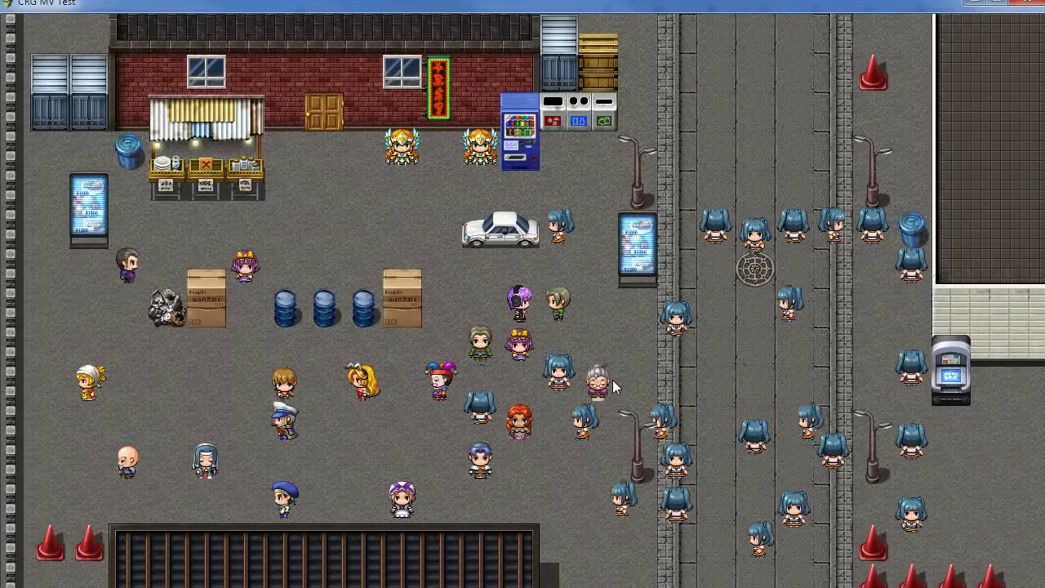
# Display the FPS counter and walk through the crowd to the road to check the large map's performance
pyautogui.press('Right')
pyautogui.press('F2')
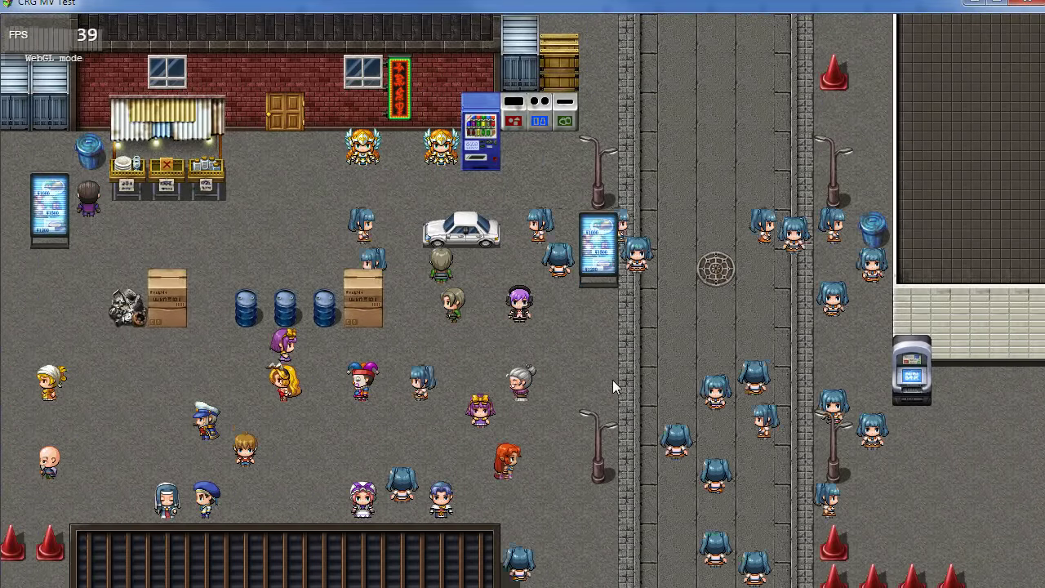
pyautogui.press('Left')
pyautogui.press('Right')
pyautogui.press('Right')
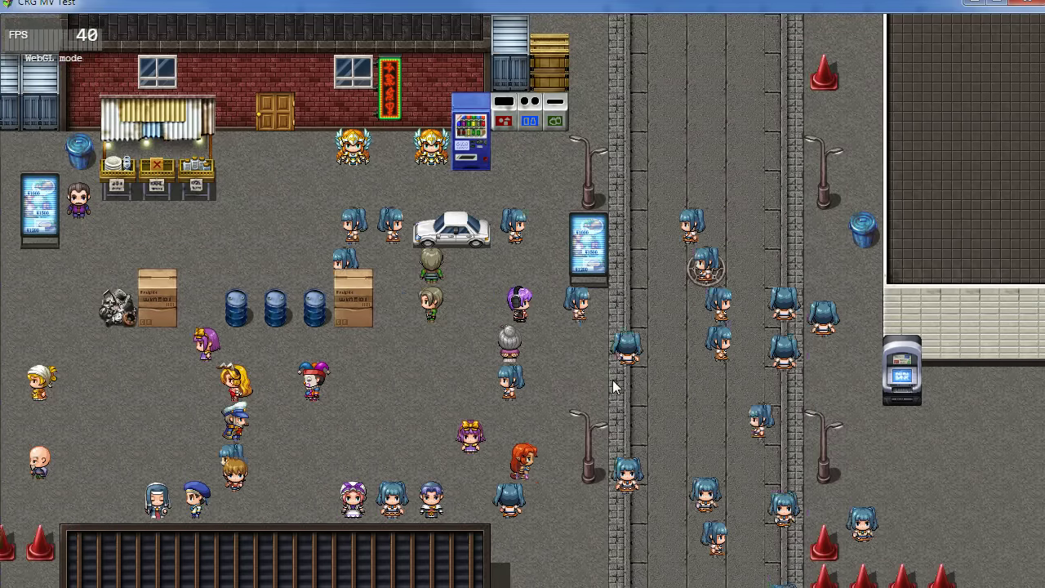
pyautogui.press('Down')
pyautogui.press('Down')
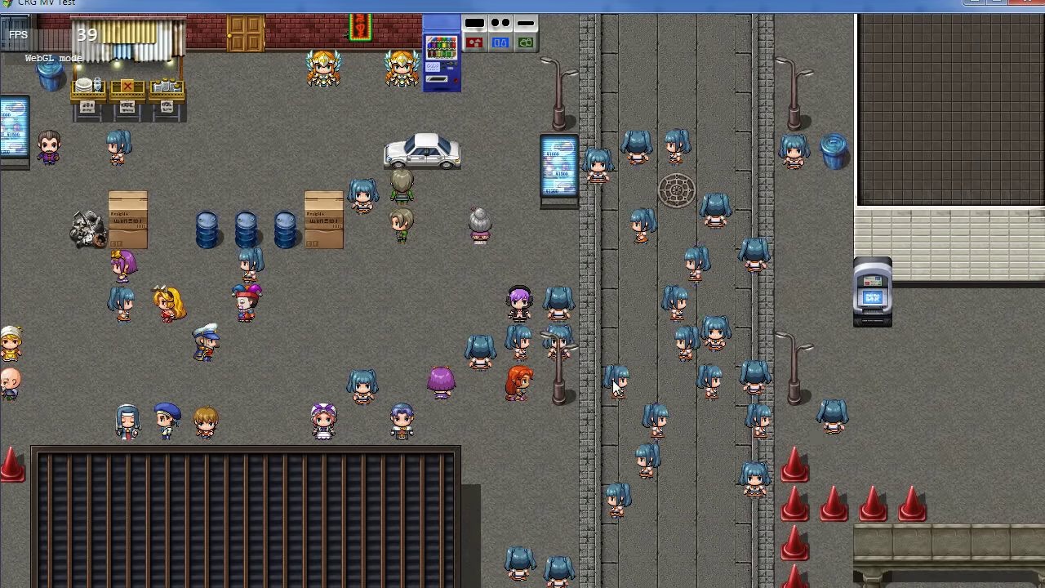
pyautogui.press('Up')
pyautogui.press('Down')
pyautogui.press('Left')
pyautogui.press('Right')
pyautogui.press('Right')
pyautogui.press('Up')
pyautogui.press('Right')
pyautogui.press('Right')
pyautogui.press('Up')
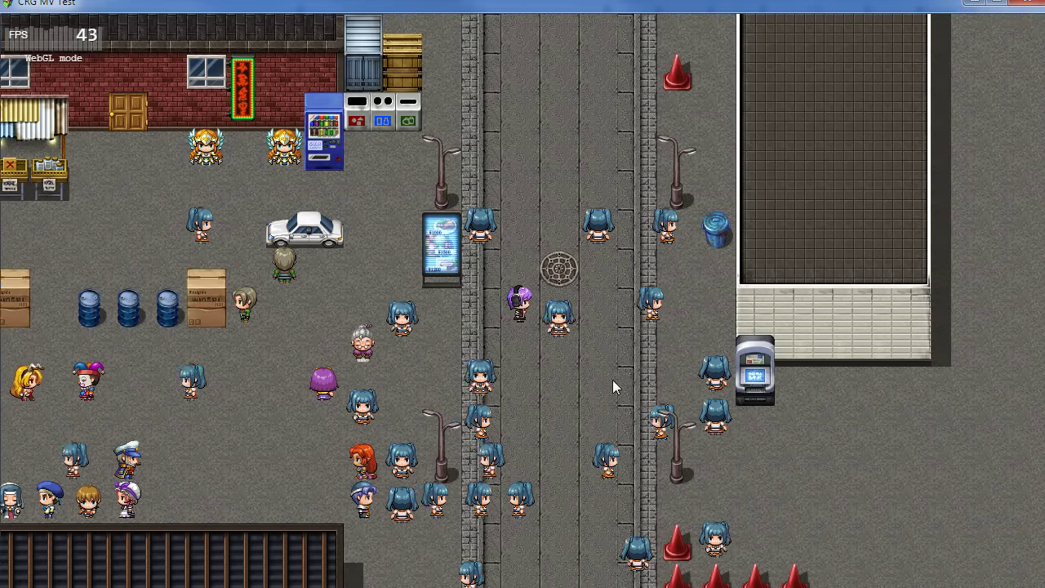
# Walk the character up and down the road among the blue-haired NPCs to watch the frame rate
pyautogui.press('Right')
pyautogui.press('Down')
pyautogui.press('Left')
pyautogui.press('Down')
pyautogui.press('Left')
pyautogui.press('Down')
pyautogui.press('Down')
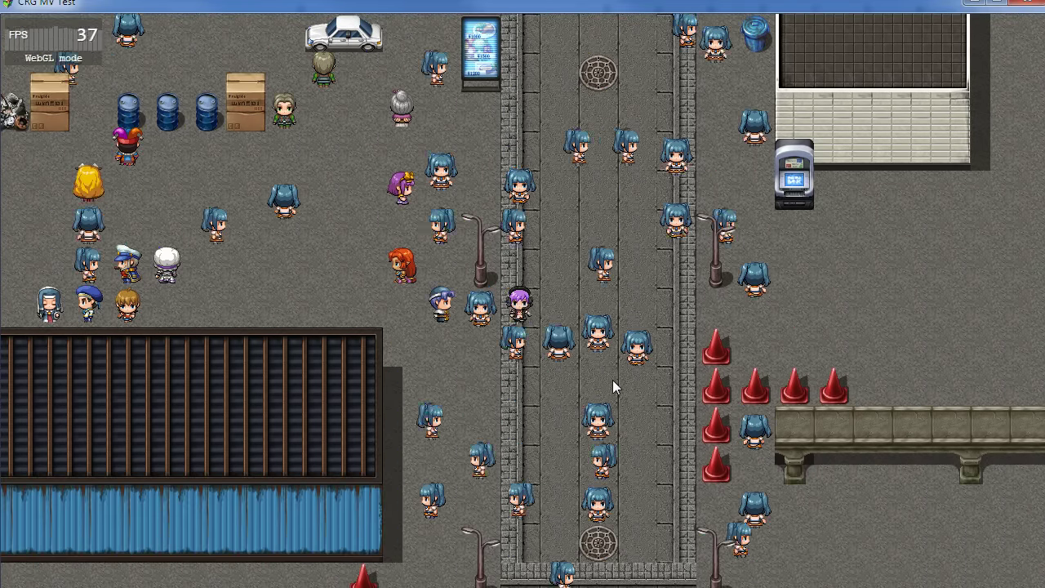
pyautogui.press('Right')
pyautogui.press('Up')
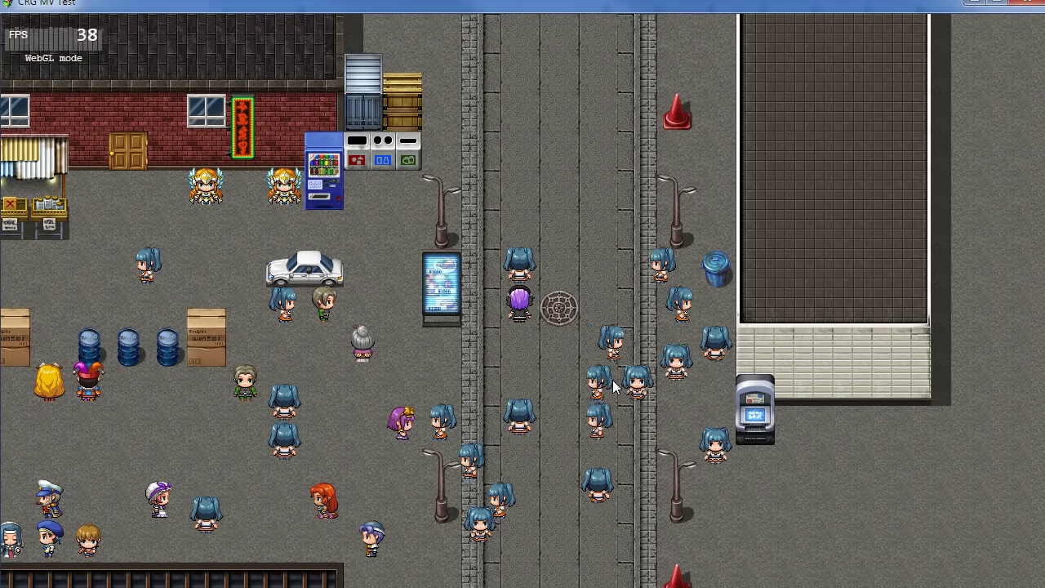
pyautogui.press('Right')
pyautogui.press('Down')
pyautogui.press('Left')
pyautogui.press('Down')
pyautogui.press('Left')
pyautogui.press('Left')
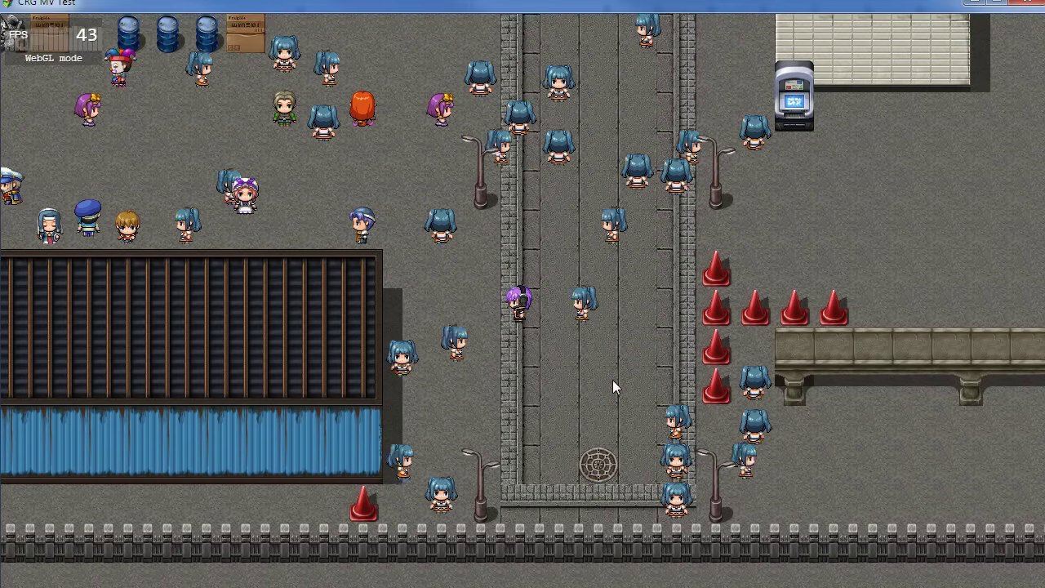
# Return from the road to the NPC crowd below the parked white car and keep moving around while monitoring FPS
pyautogui.press('Up')
pyautogui.press('Left')
pyautogui.press('Up')
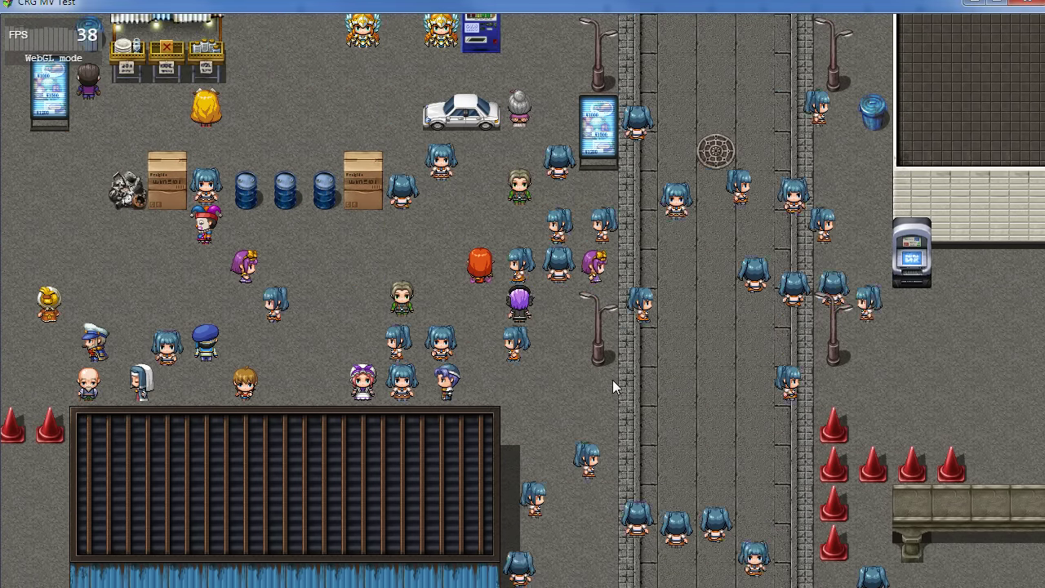
pyautogui.press('Right')
pyautogui.press('Down')
pyautogui.press('Up')
pyautogui.press('Left')
pyautogui.press('Up')
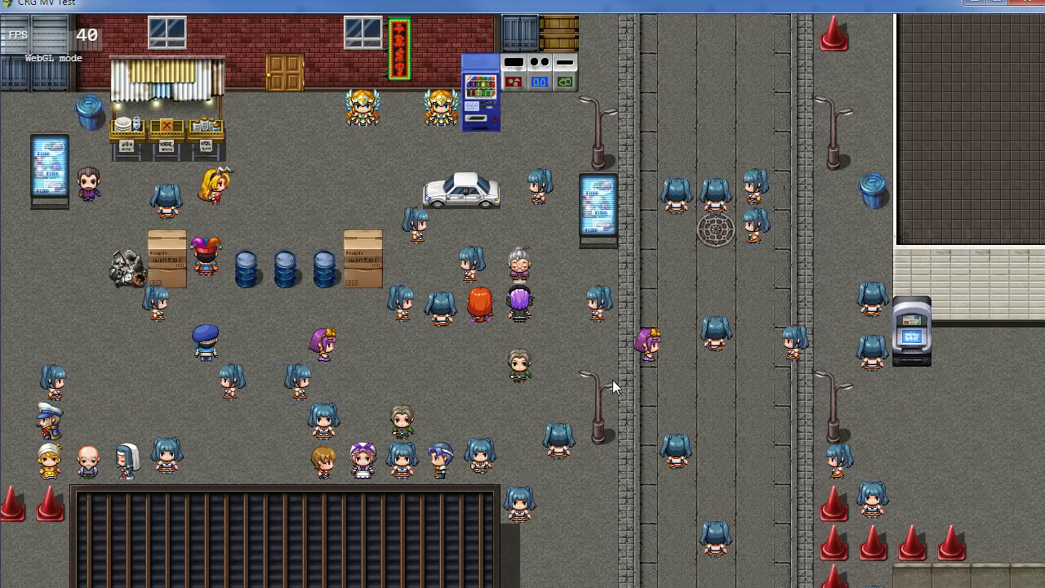
pyautogui.press('Right')
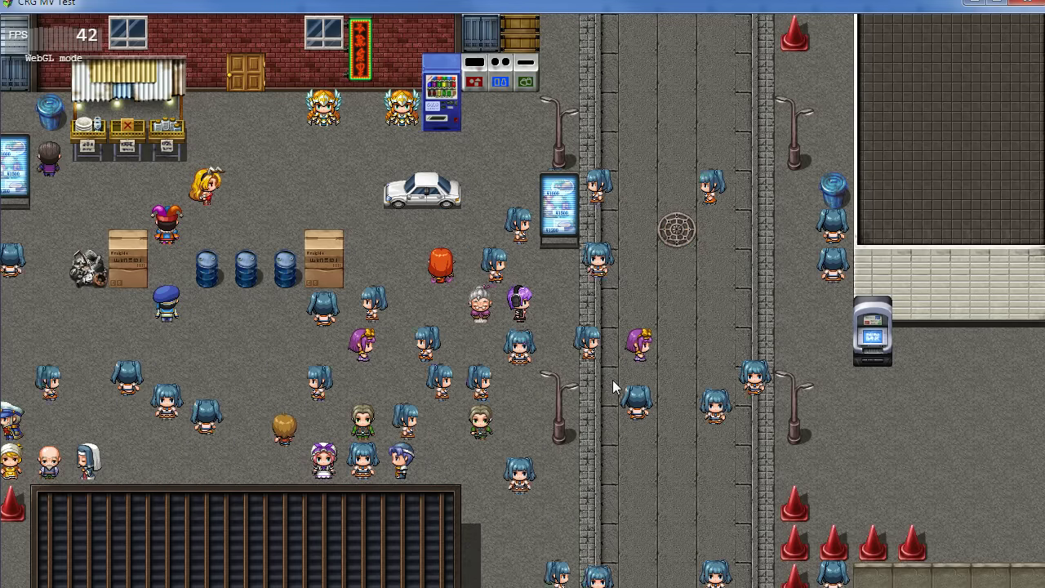
pyautogui.press('Up')
pyautogui.press('Left')
pyautogui.press('Down')
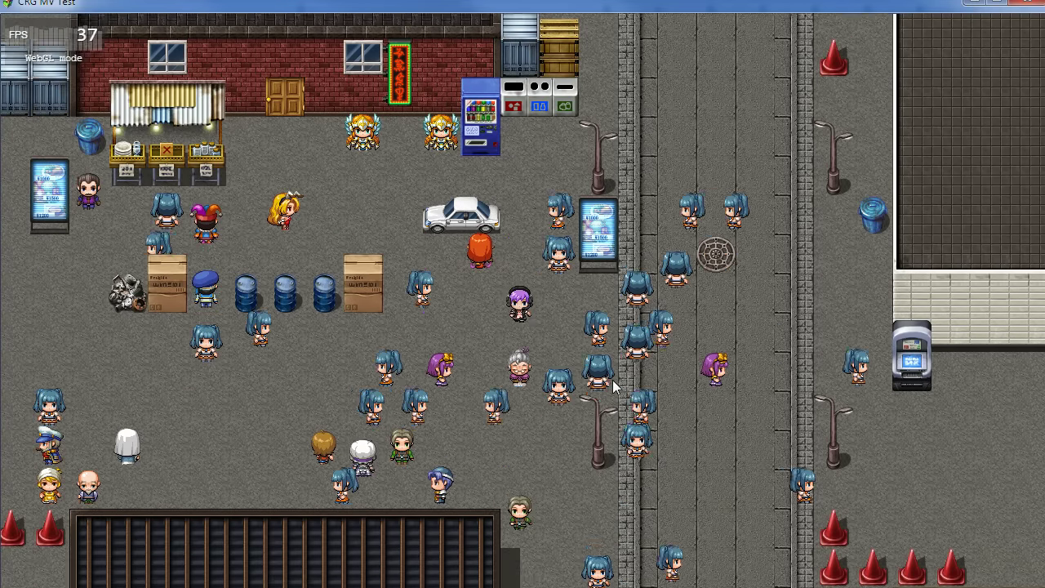
# Walk past the white car to the golden winged characters in front of the brick building
pyautogui.press('Left')
pyautogui.press('Up')
pyautogui.press('Up')
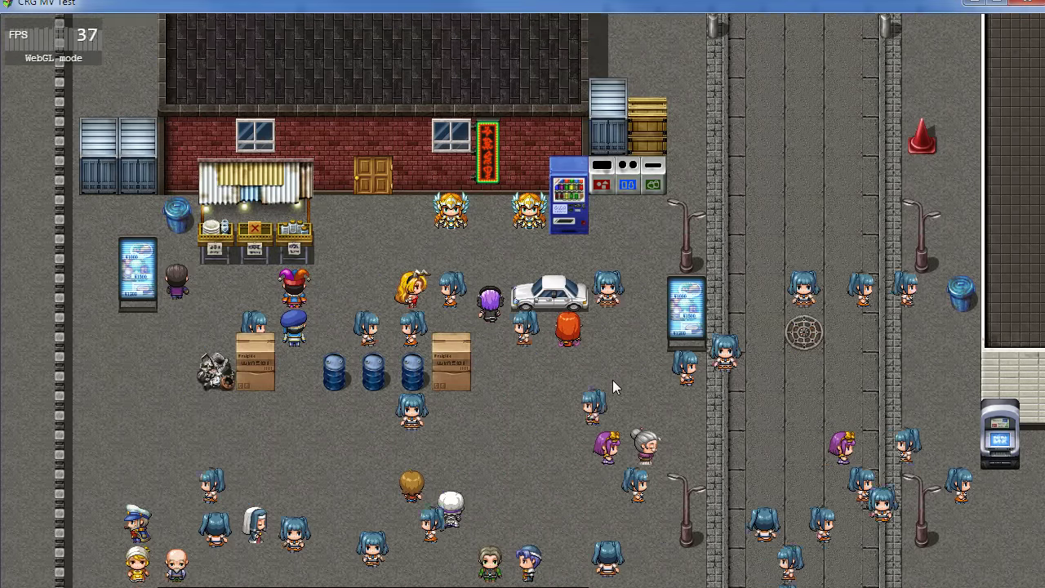
pyautogui.press('Left')
pyautogui.press('Up')
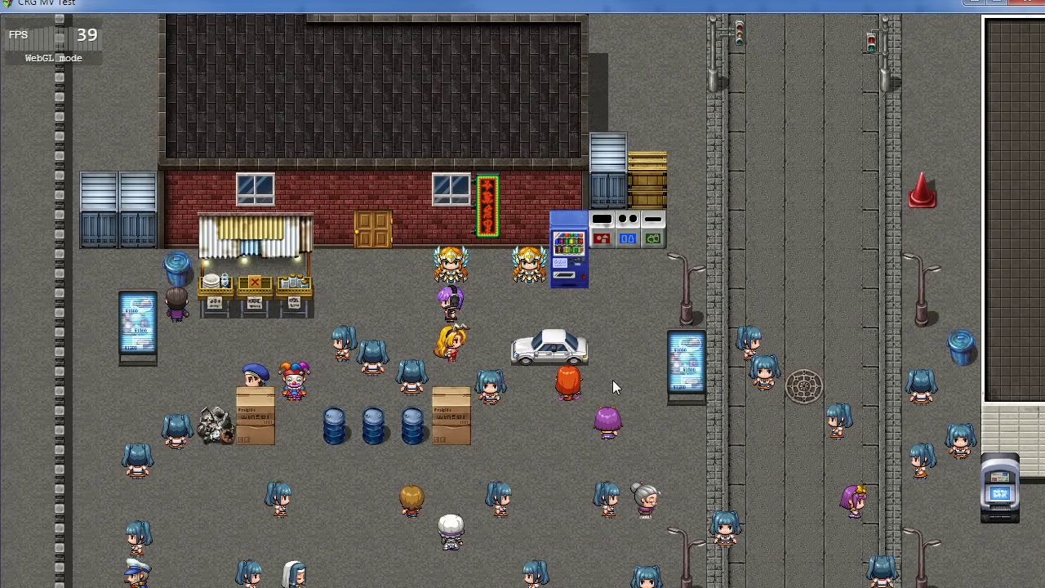
pyautogui.press('Left')
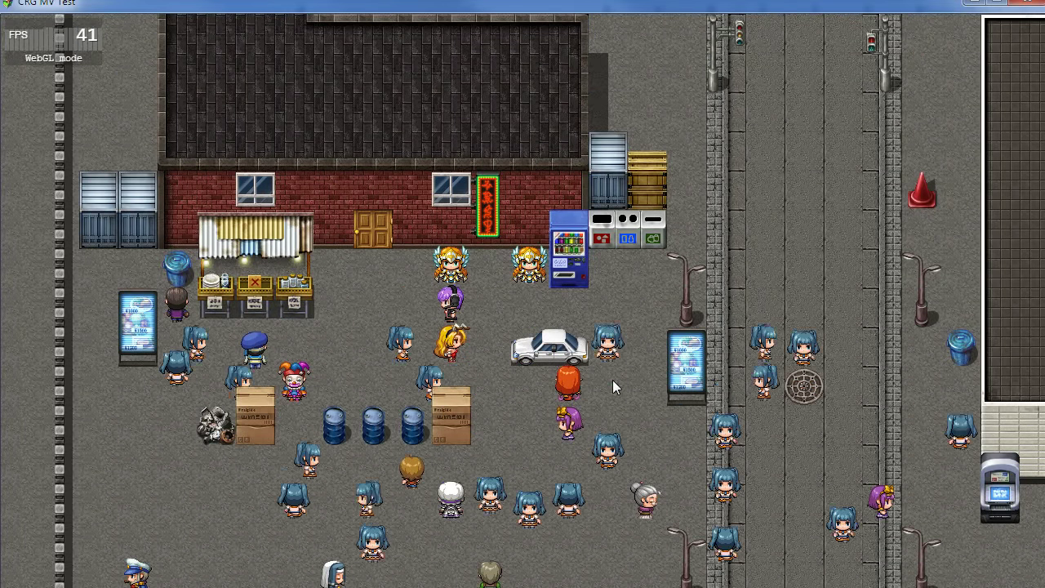
pyautogui.press('Left')
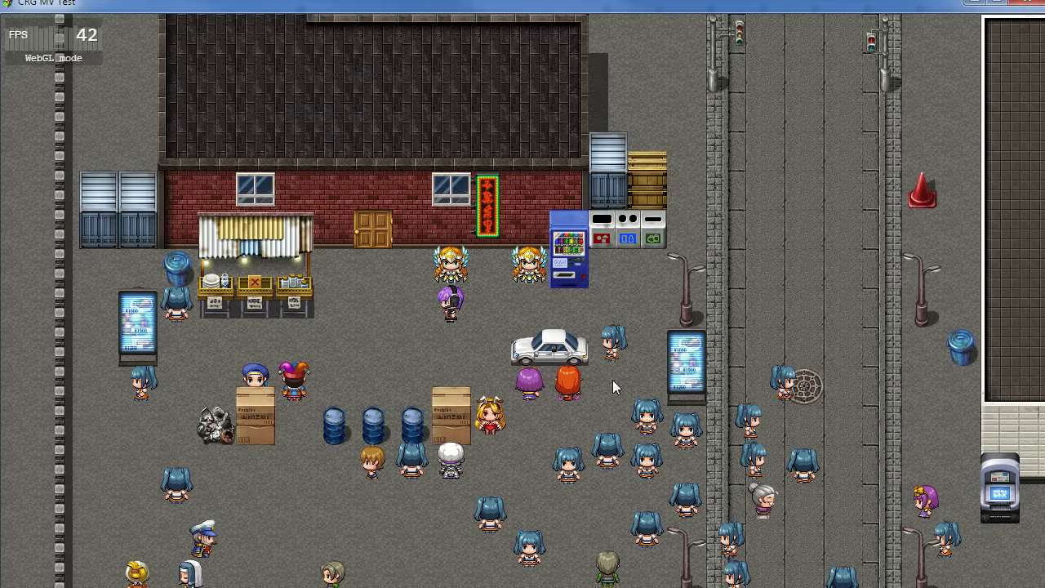
pyautogui.press('Left')
pyautogui.press('Left')
pyautogui.press('Up')
pyautogui.press('Up')
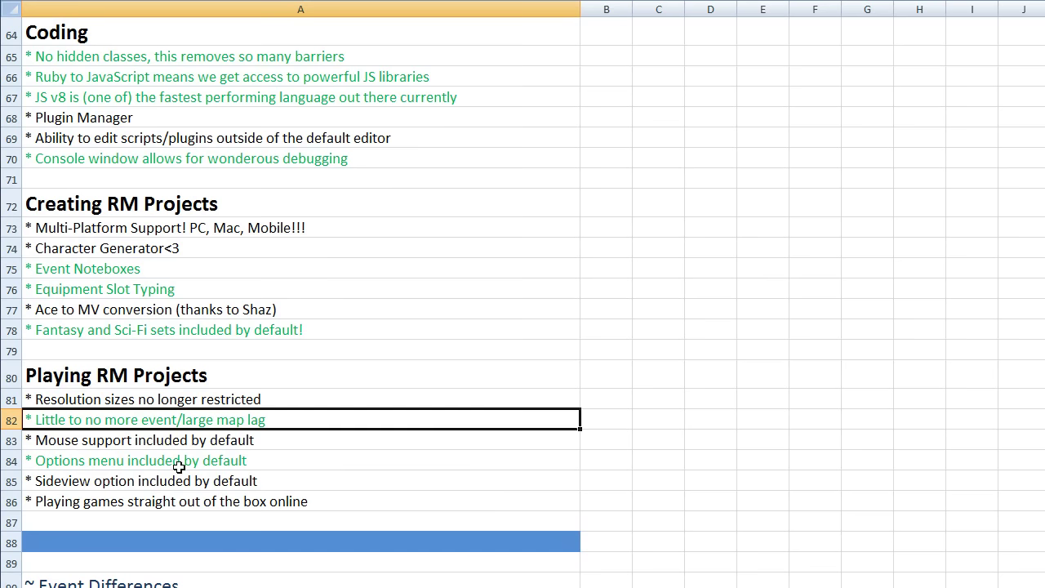
# In the spreadsheet, select the "Options menu included by default" note and bring up the closing topics below the blue divider
pyautogui.click(179, 466)
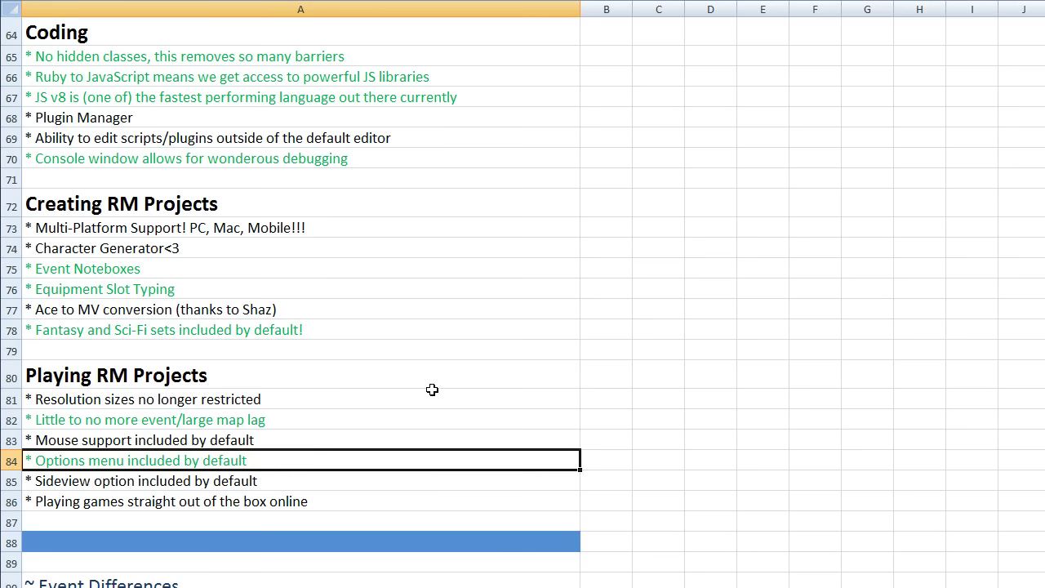
pyautogui.scroll(-3, 433, 409)
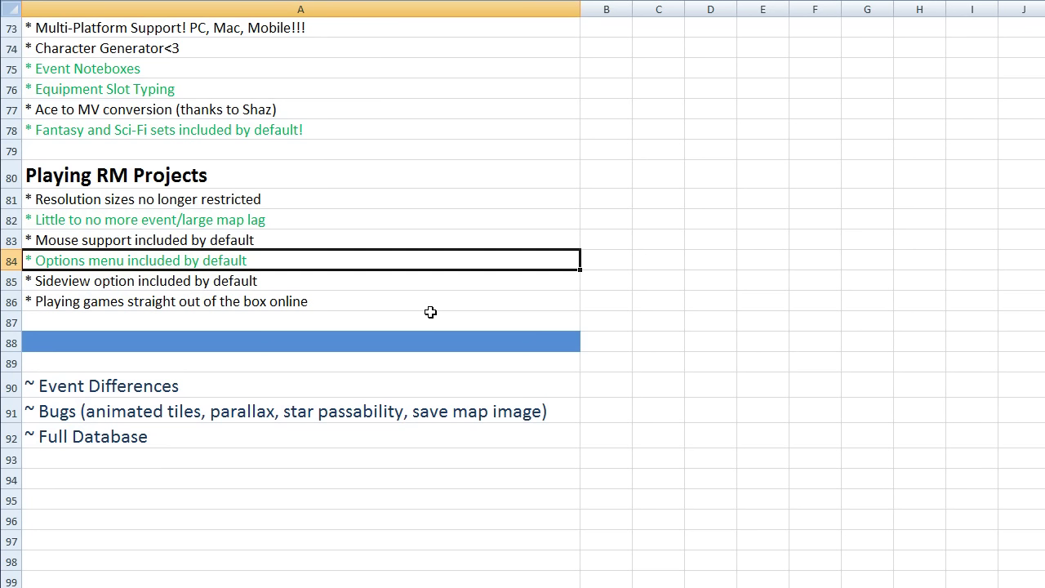
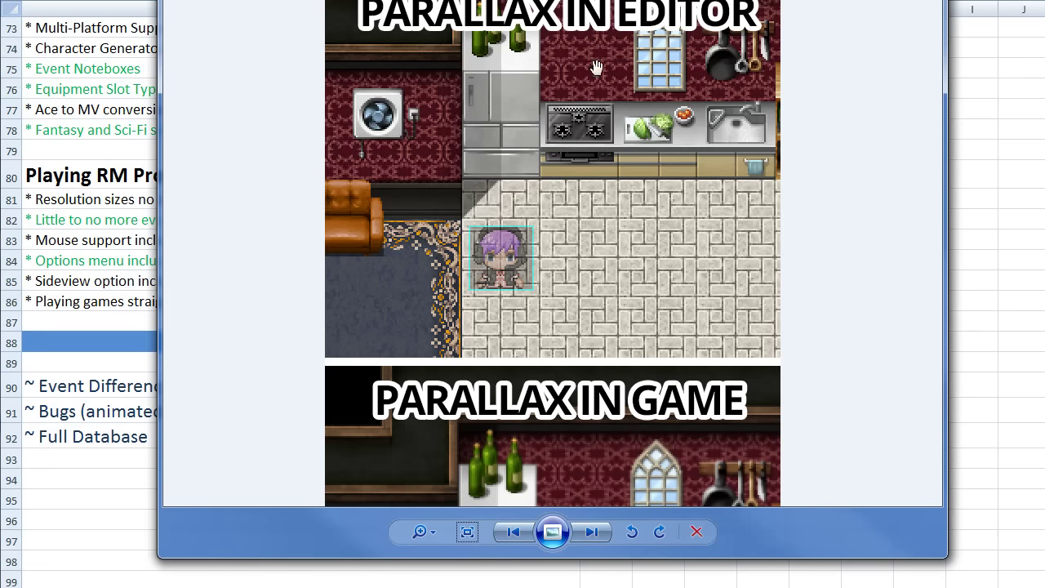
# Compare the parallax image's editor and in-game renderings, and select the spreadsheet's "Bugs" and "Full Database" entries
pyautogui.moveTo(603, 355); pyautogui.dragTo(600, 122)
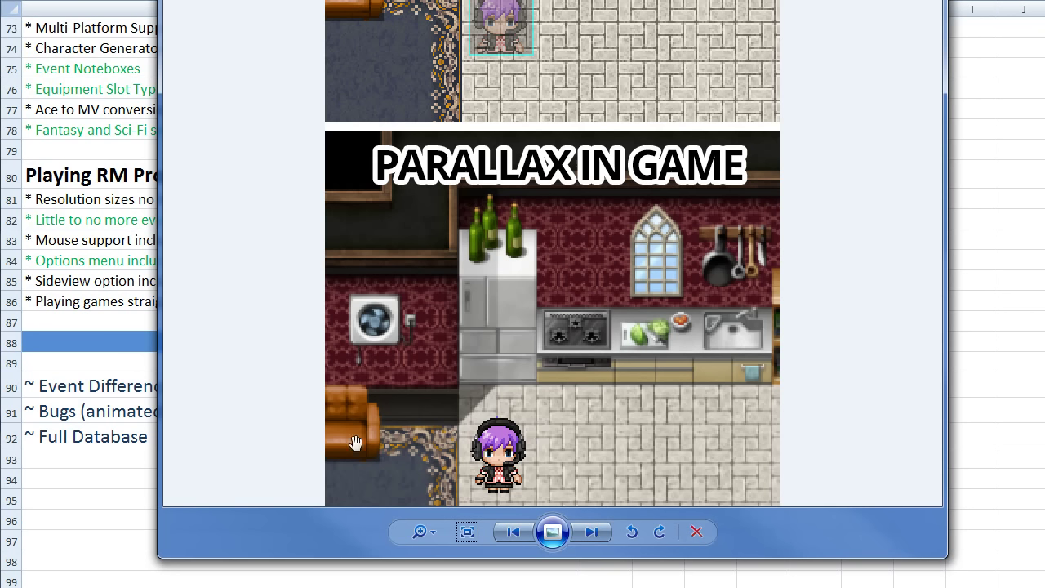
pyautogui.click(139, 413)
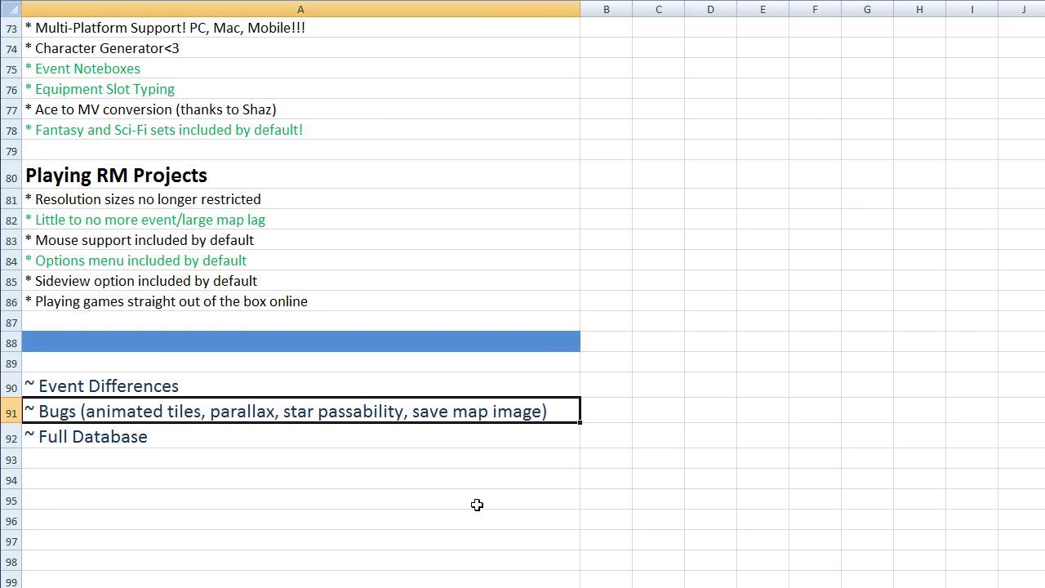
pyautogui.click(467, 434)
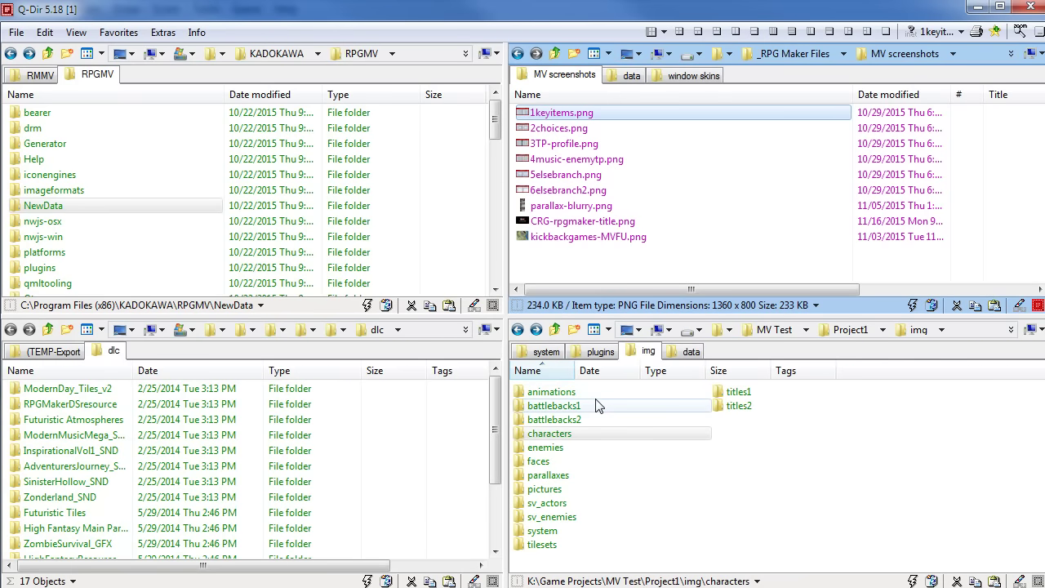
# In Q-Dir, show the _MV data folder's Classes.json and System.json files and open Project1's data folder
pyautogui.click(631, 75)
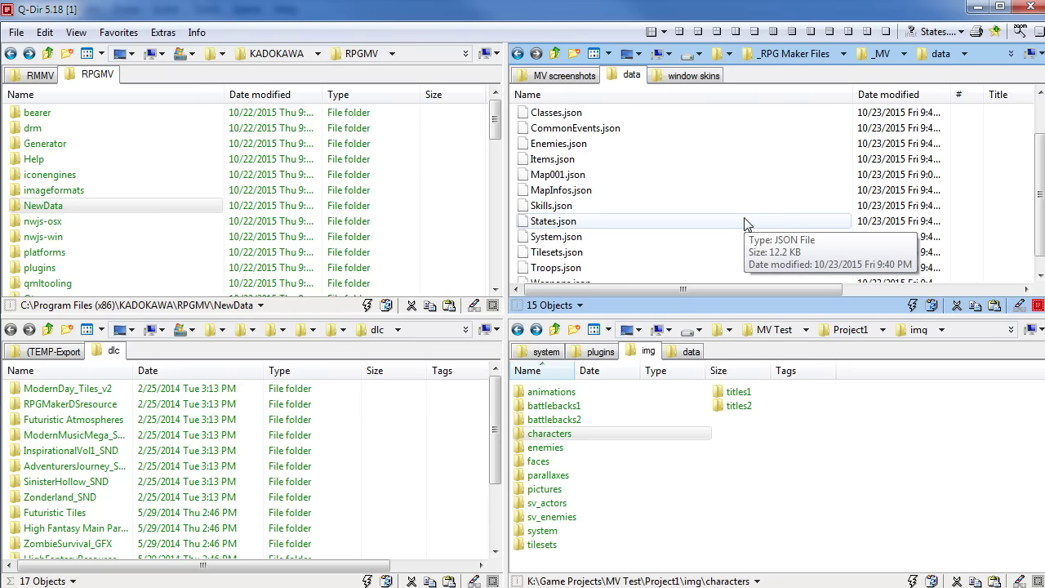
pyautogui.click(573, 113)
pyautogui.scroll(-1, 594, 200)
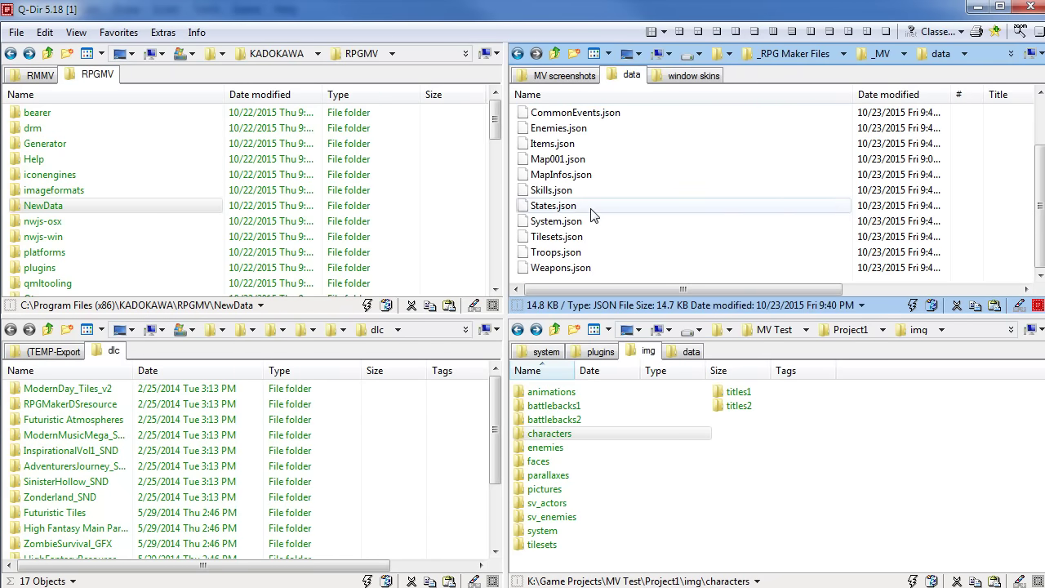
pyautogui.click(573, 222)
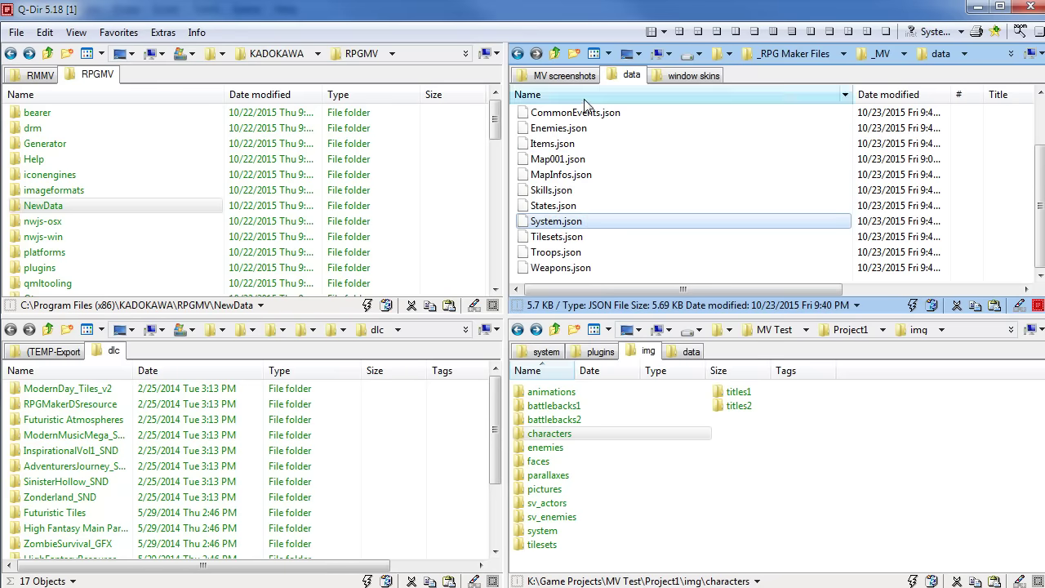
pyautogui.click(849, 330)
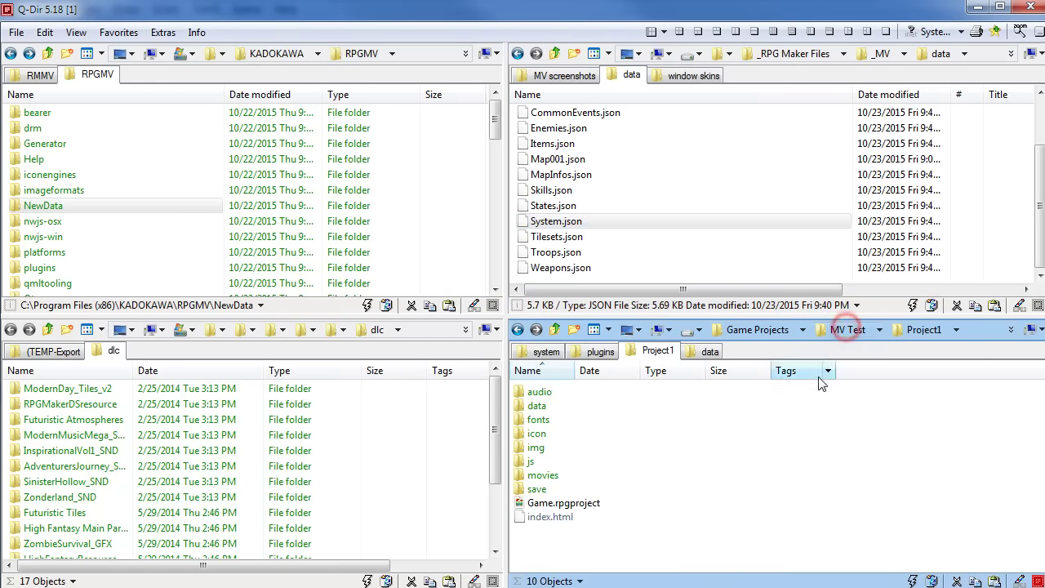
pyautogui.doubleClick(537, 406)
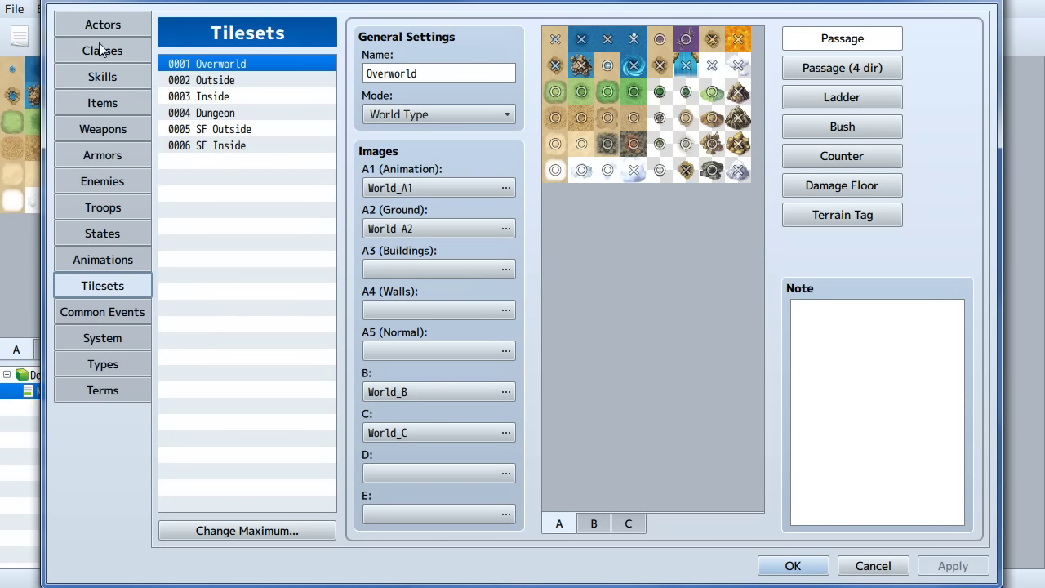
# In RPG Maker MV's database, look through the Actors, Classes, Skills and Items categories
pyautogui.click(105, 26)
pyautogui.click(105, 50)
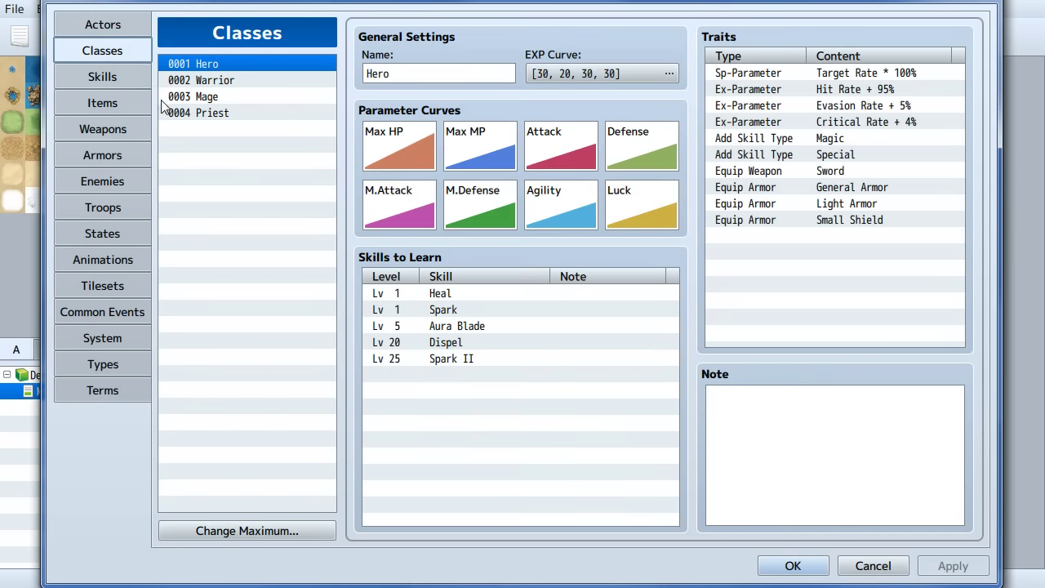
pyautogui.click(109, 74)
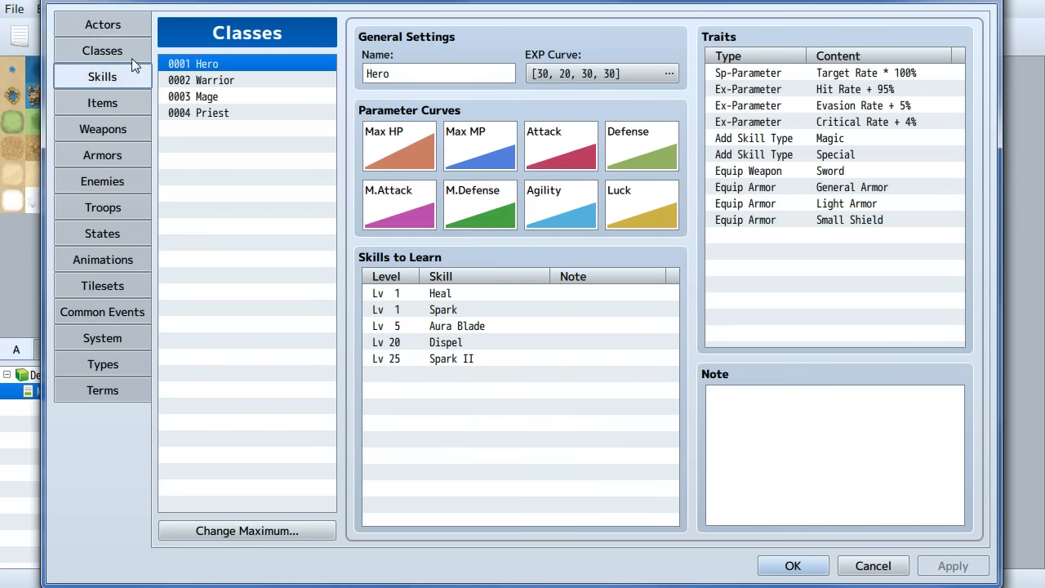
pyautogui.moveTo(333, 76)
pyautogui.mouseDown()
pyautogui.moveTo(324, 435)
pyautogui.moveTo(329, 82)
pyautogui.mouseUp()
pyautogui.click(102, 102)
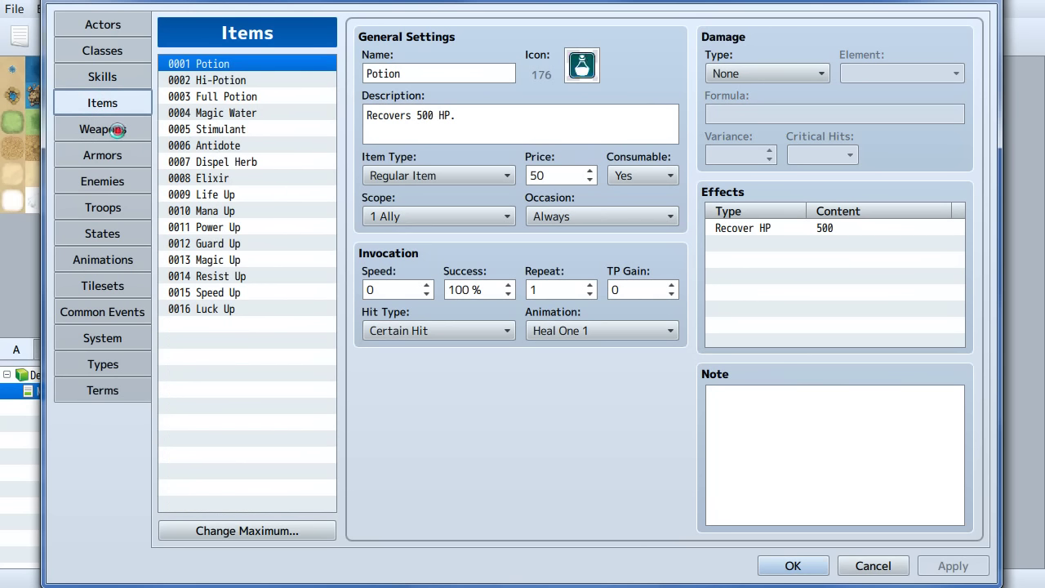
# View several entries of the Weapons database, including Falcion, and bring up the Armors category
pyautogui.click(114, 129)
pyautogui.click(231, 251)
pyautogui.click(235, 343)
pyautogui.click(240, 407)
pyautogui.click(220, 211)
pyautogui.click(257, 96)
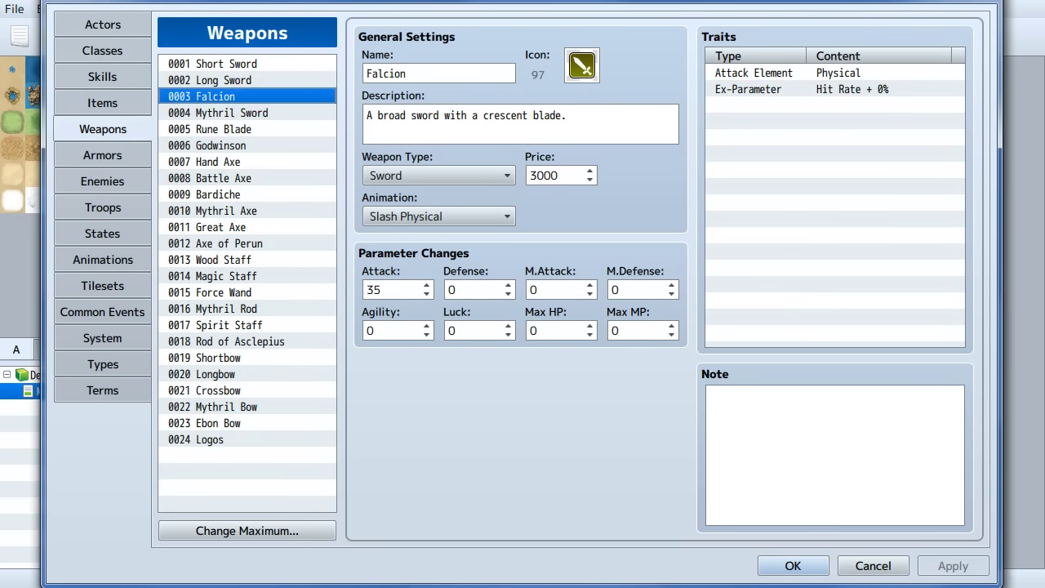
pyautogui.click(79, 148)
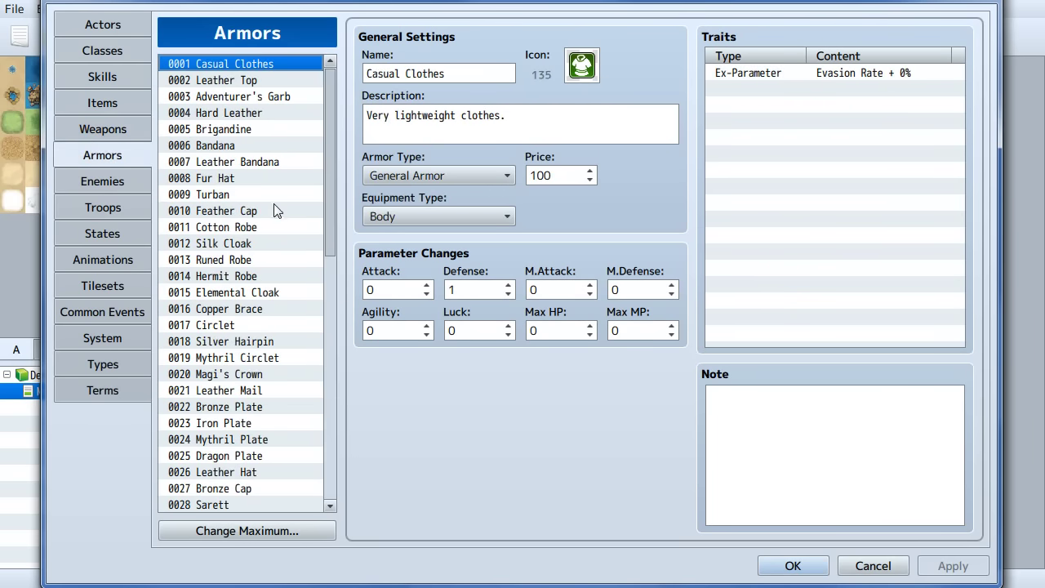
# View the Bandana entry in the Armors database and bring up the Enemies category
pyautogui.moveTo(328, 93); pyautogui.dragTo(337, 63)
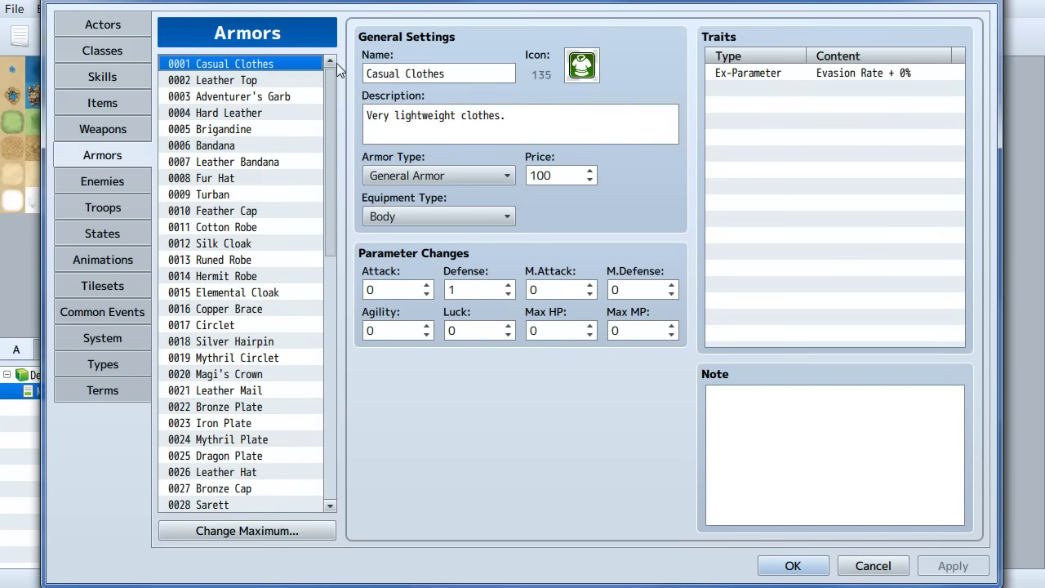
pyautogui.click(248, 146)
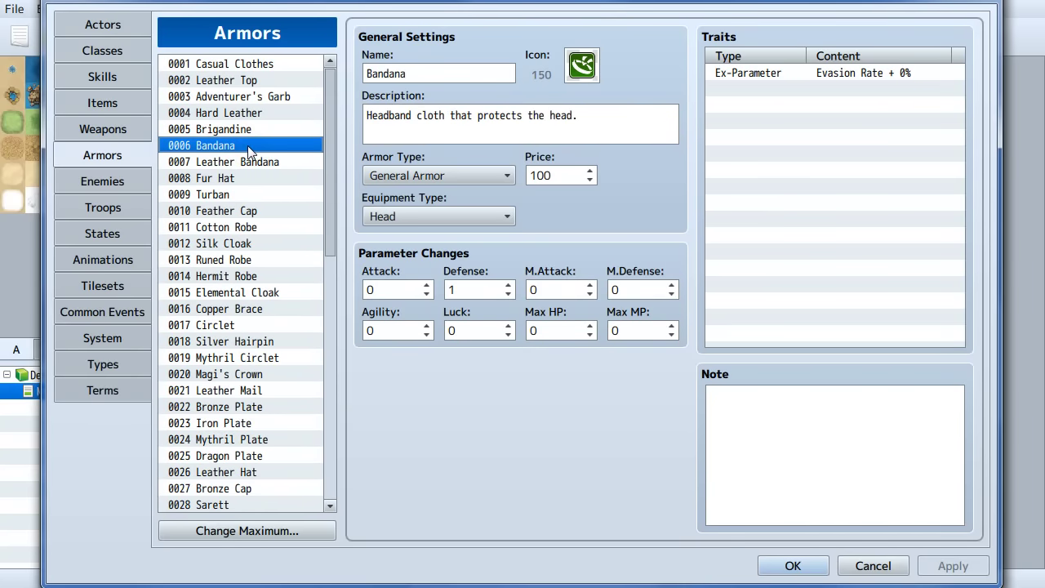
pyautogui.click(137, 179)
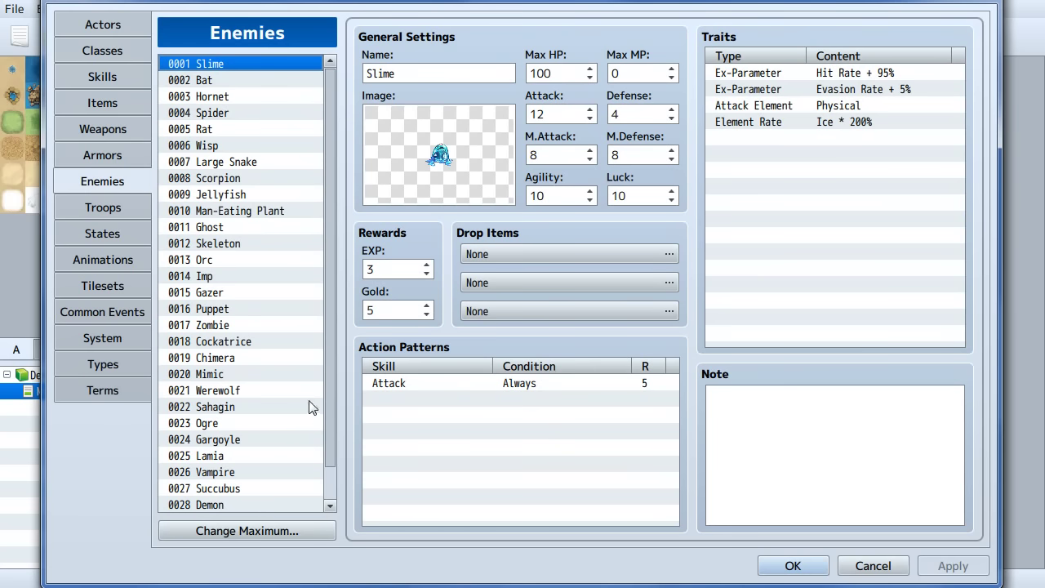
# Switch to Q-Dir, open the RPGMV NewData folder and look through its img subfolder
pyautogui.hotkey('alt', 'Tab')
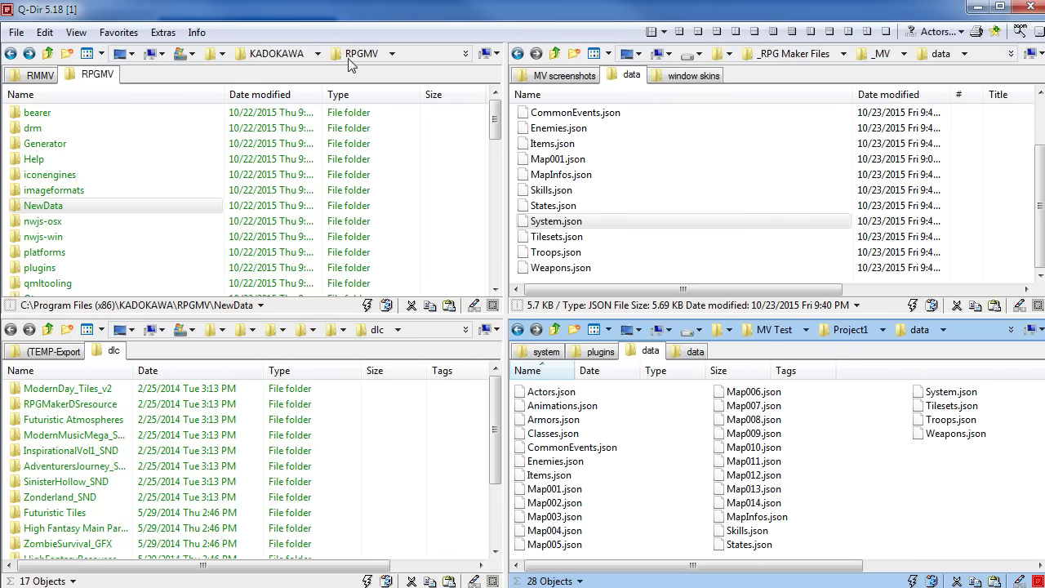
pyautogui.moveTo(494, 119); pyautogui.dragTo(498, 97)
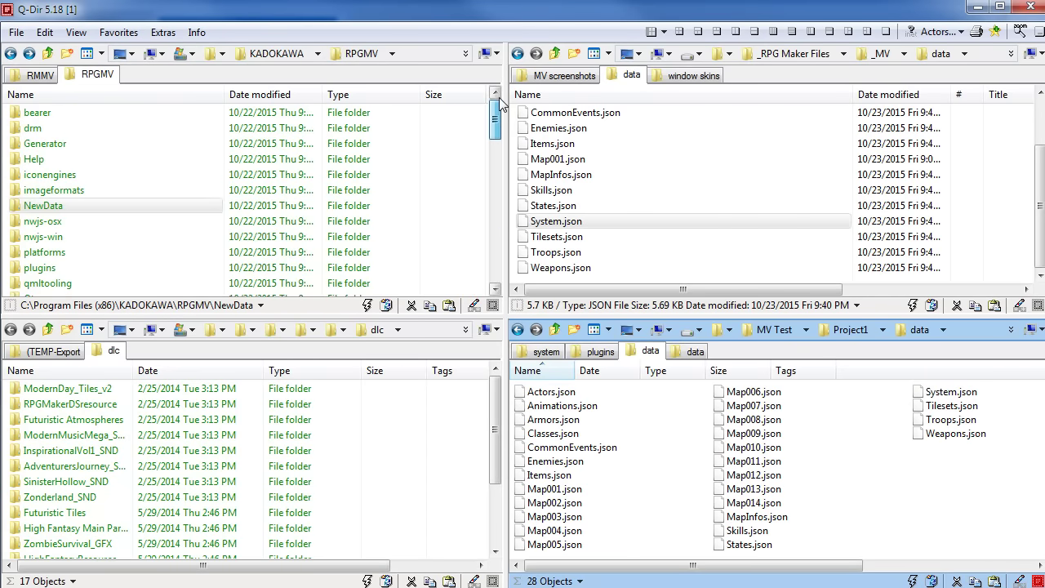
pyautogui.doubleClick(104, 205)
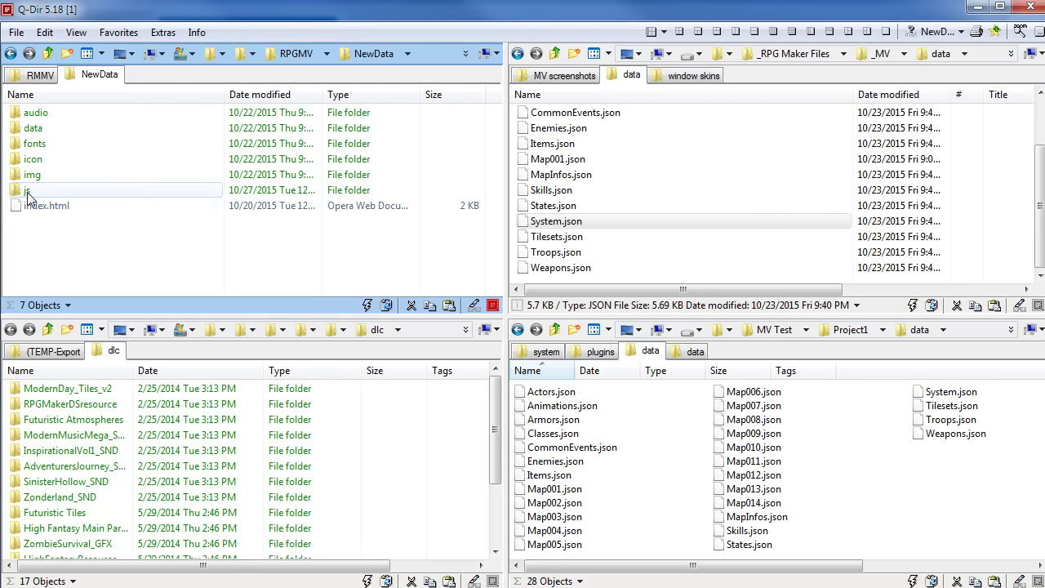
pyautogui.moveTo(46, 184)
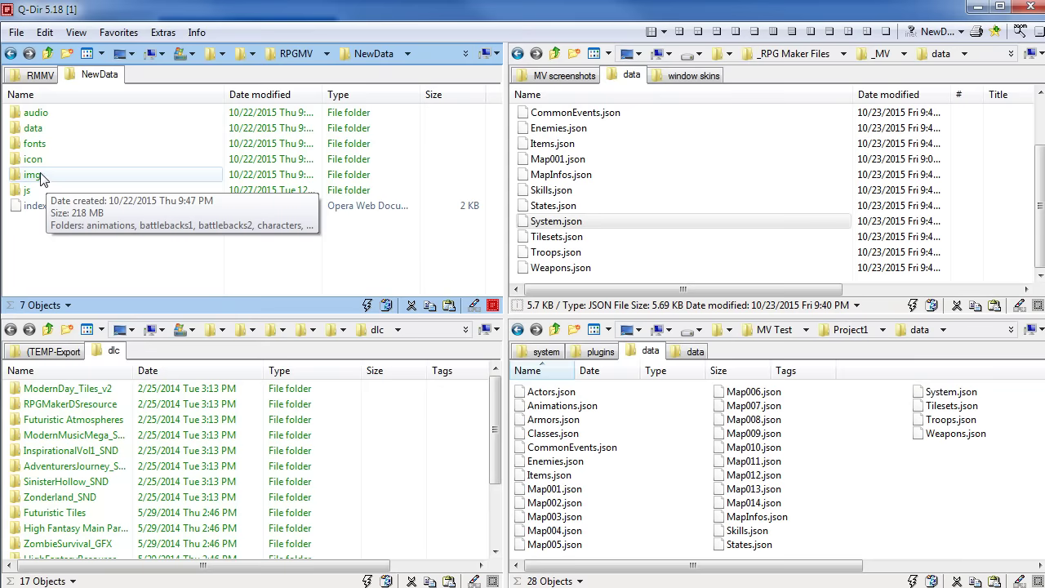
pyautogui.doubleClick(41, 178)
pyautogui.scroll(-1, 77, 178)
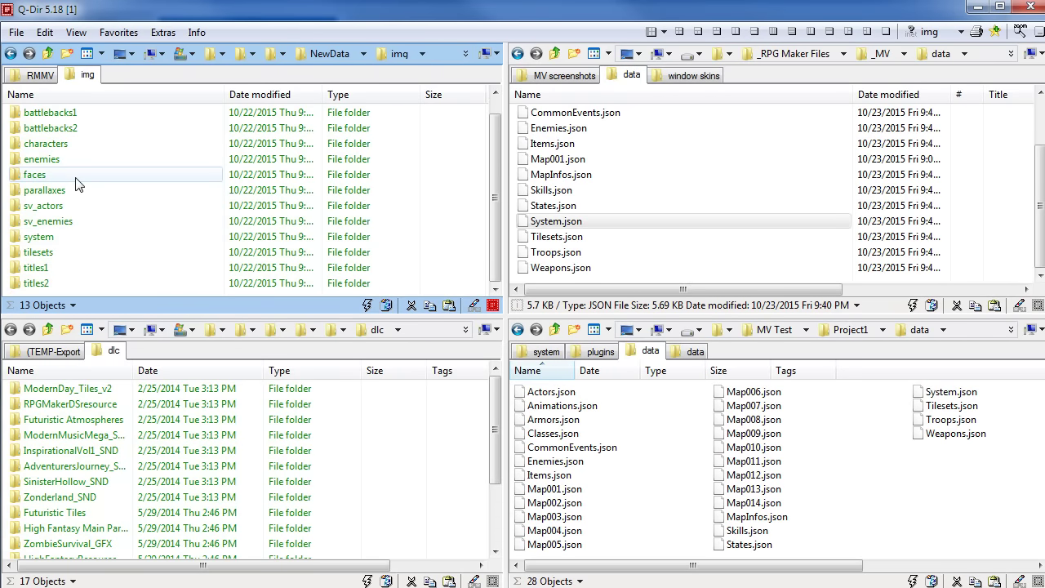
pyautogui.press('BackSpace')
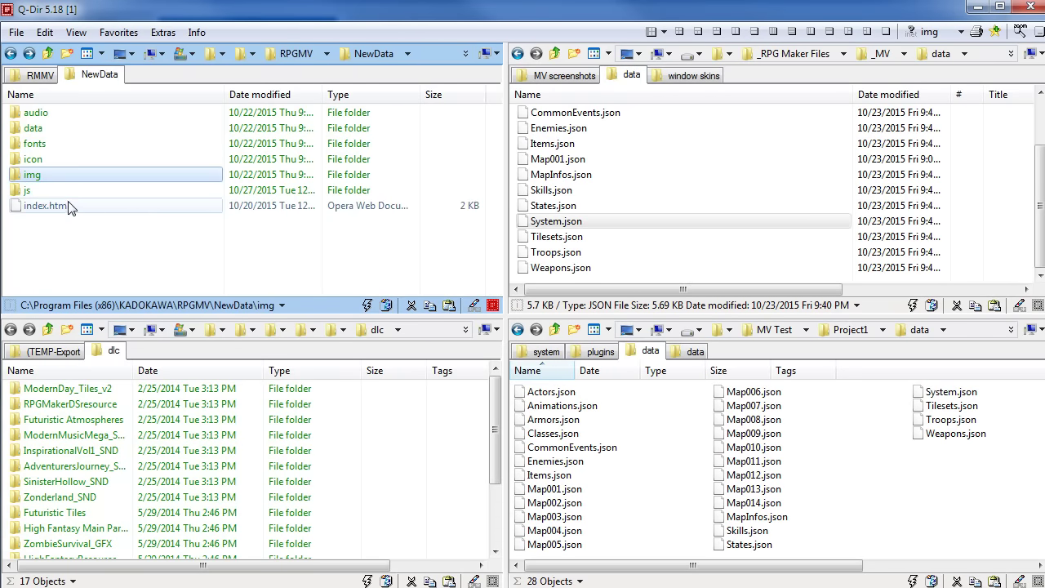
# Look at the script files in NewData's js folder and its plugins subfolder, and return to NewData
pyautogui.doubleClick(28, 189)
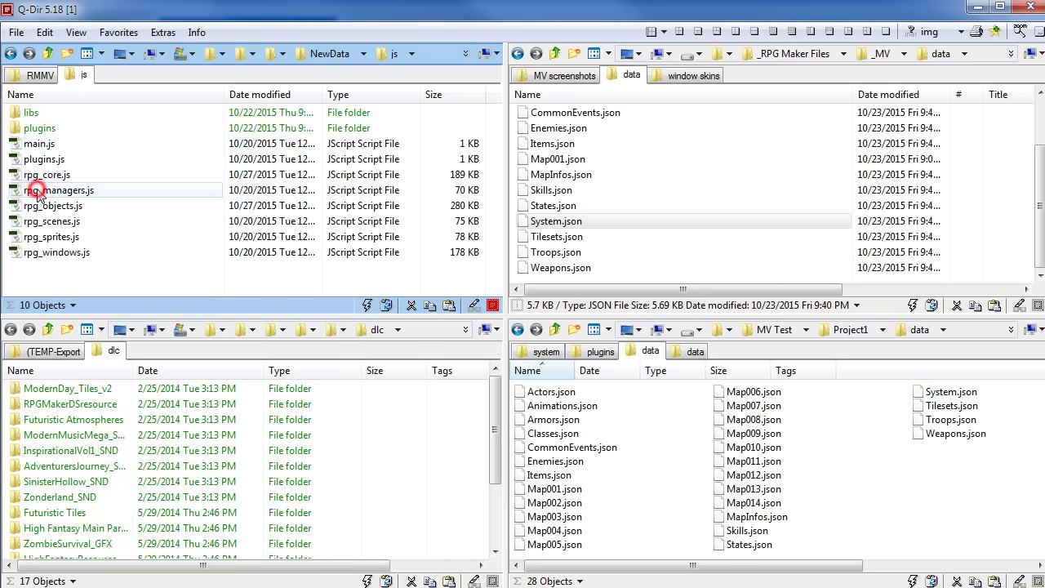
pyautogui.doubleClick(58, 131)
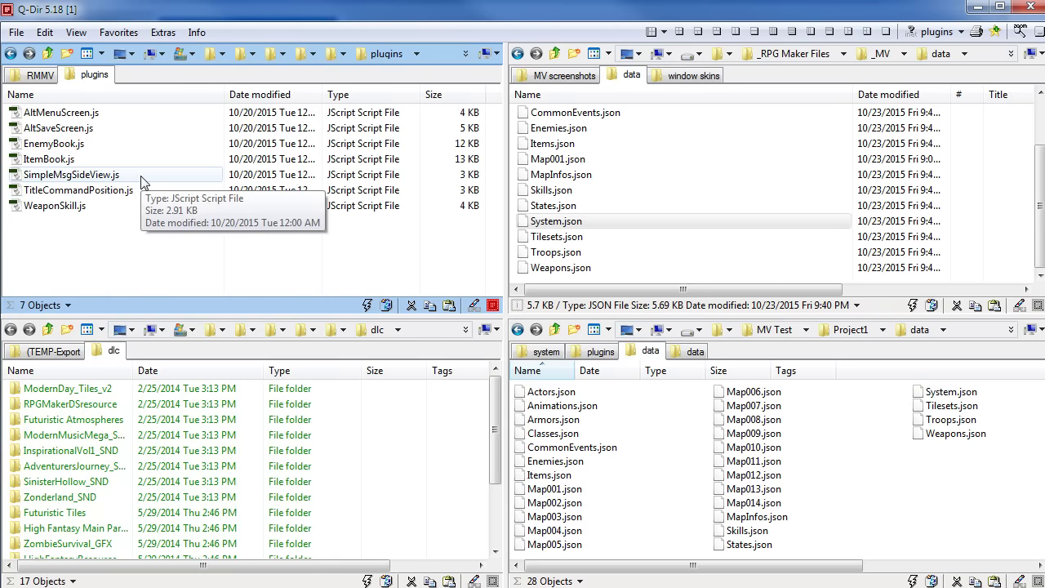
pyautogui.press('BackSpace')
pyautogui.press('BackSpace')
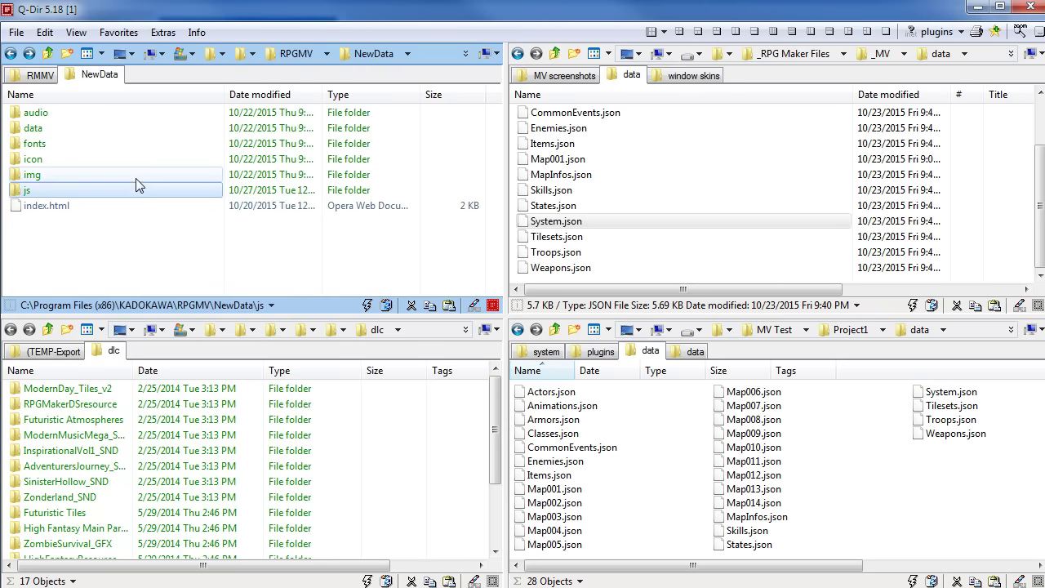
# Look into NewData's audio and data folders and return to NewData
pyautogui.doubleClick(60, 115)
pyautogui.press('BackSpace')
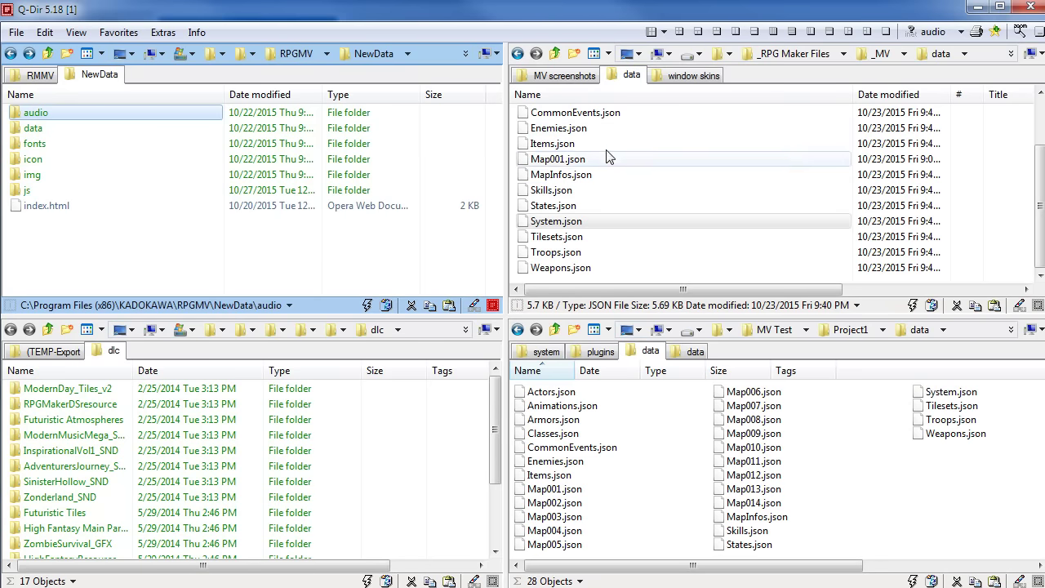
pyautogui.doubleClick(80, 127)
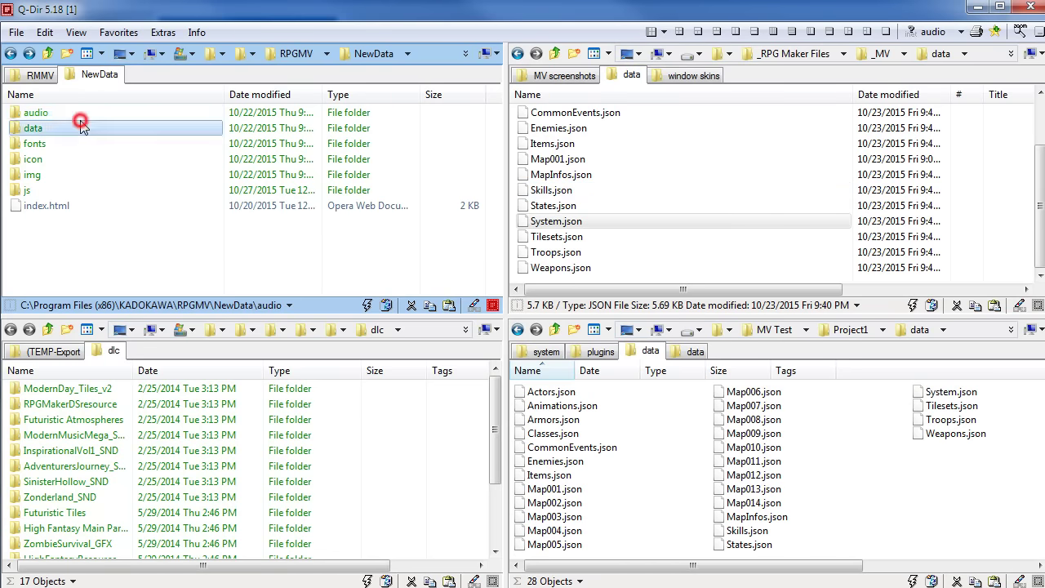
pyautogui.scroll(-1, 222, 210)
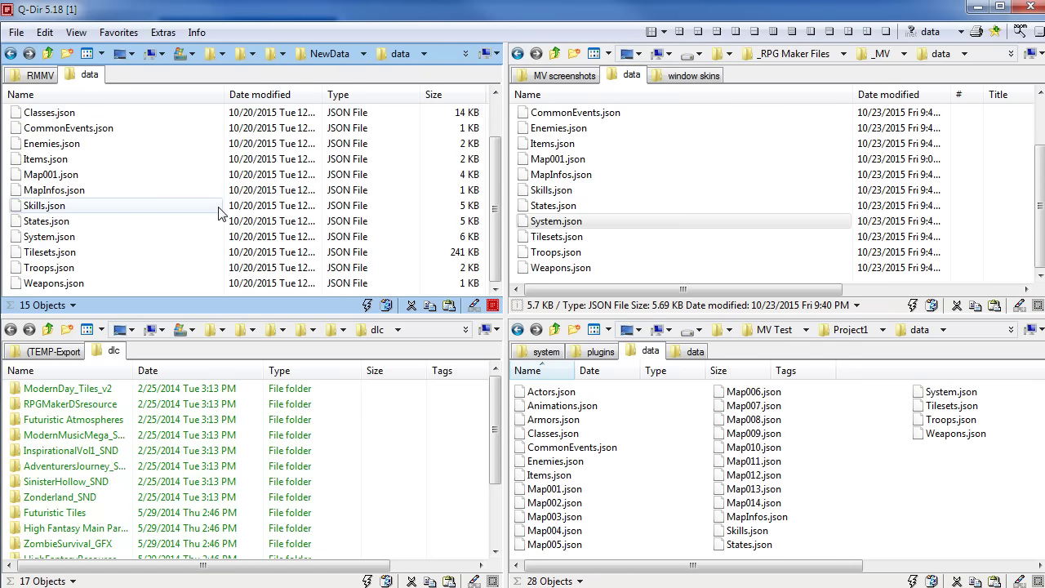
pyautogui.press('BackSpace')
pyautogui.click(285, 277)
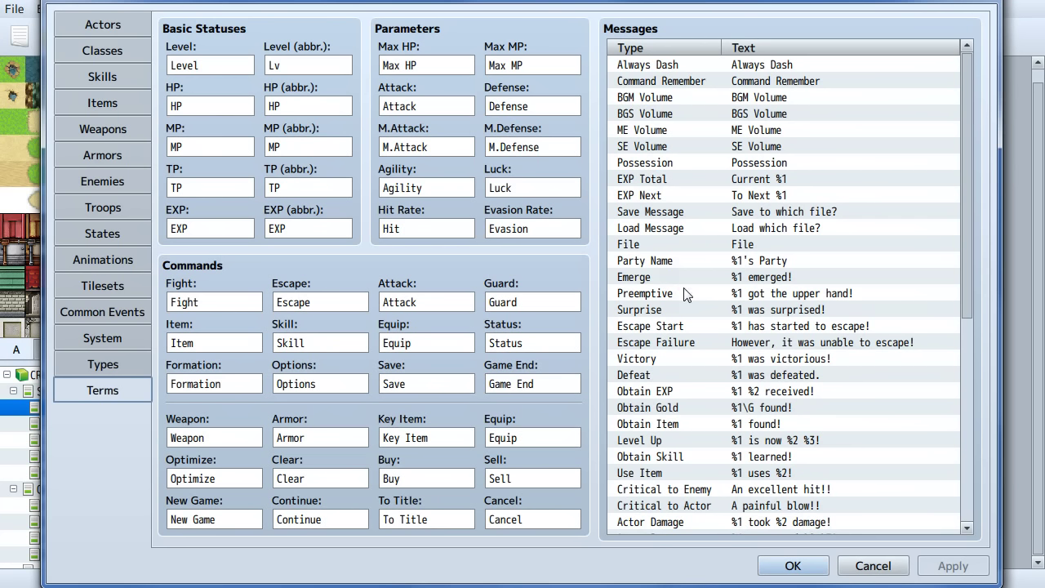
# In RPG Maker MV's database for CRG MV Test, look through the Skills, Armors, Enemies, Troops, States and Animations categories
pyautogui.click(111, 80)
pyautogui.click(111, 156)
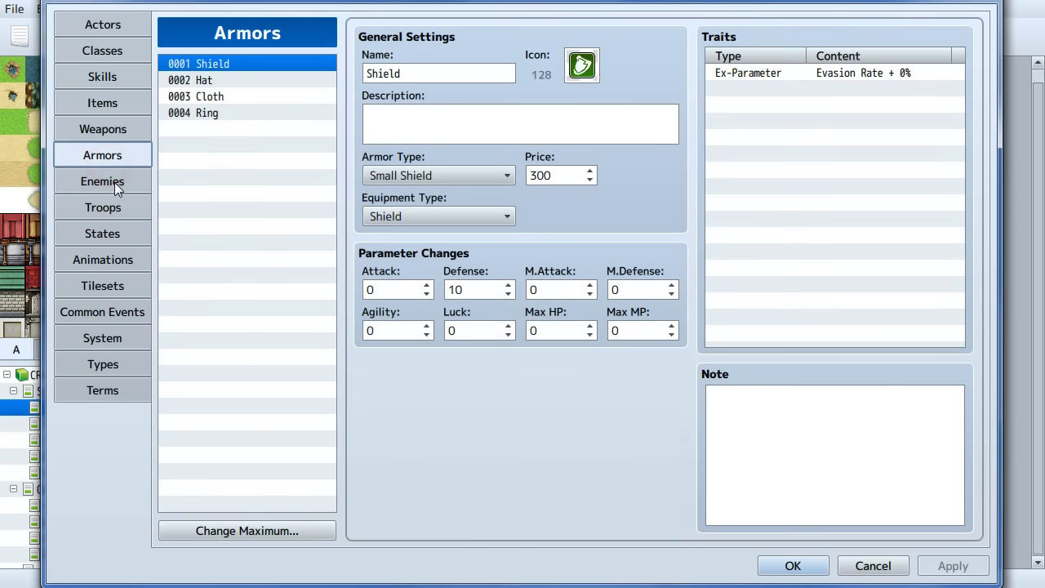
pyautogui.click(115, 181)
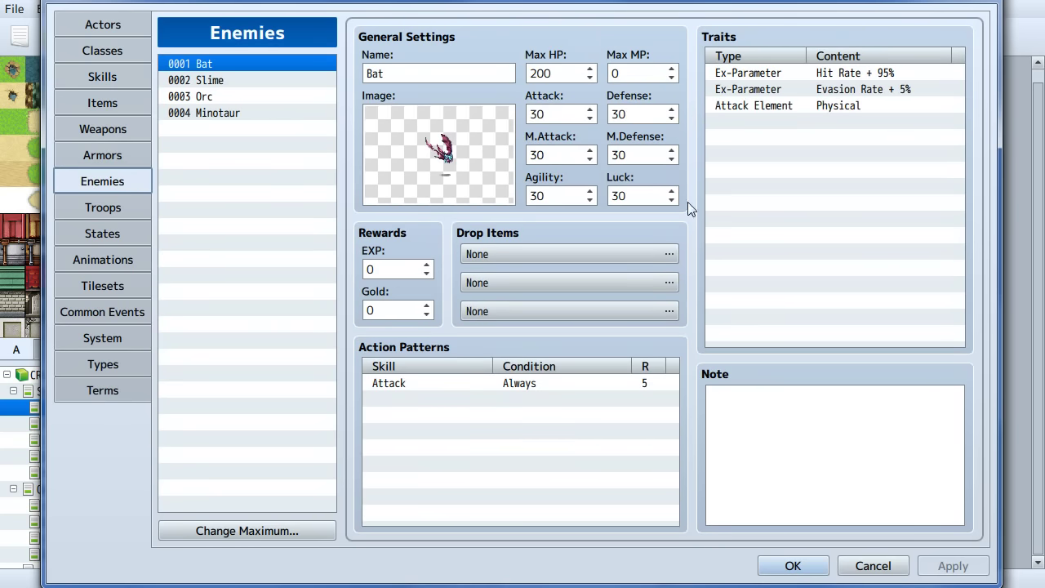
pyautogui.click(117, 207)
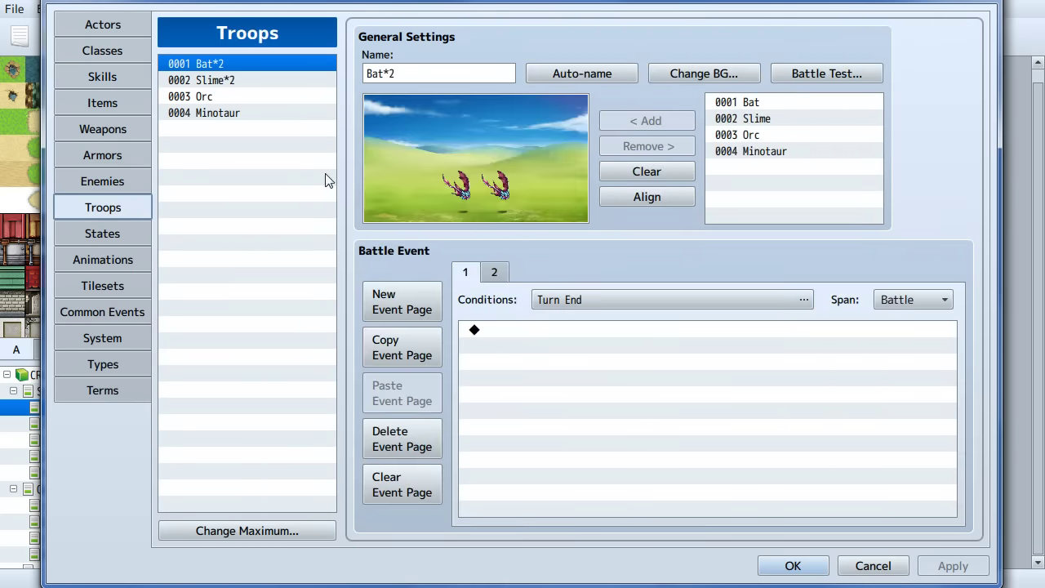
pyautogui.click(115, 235)
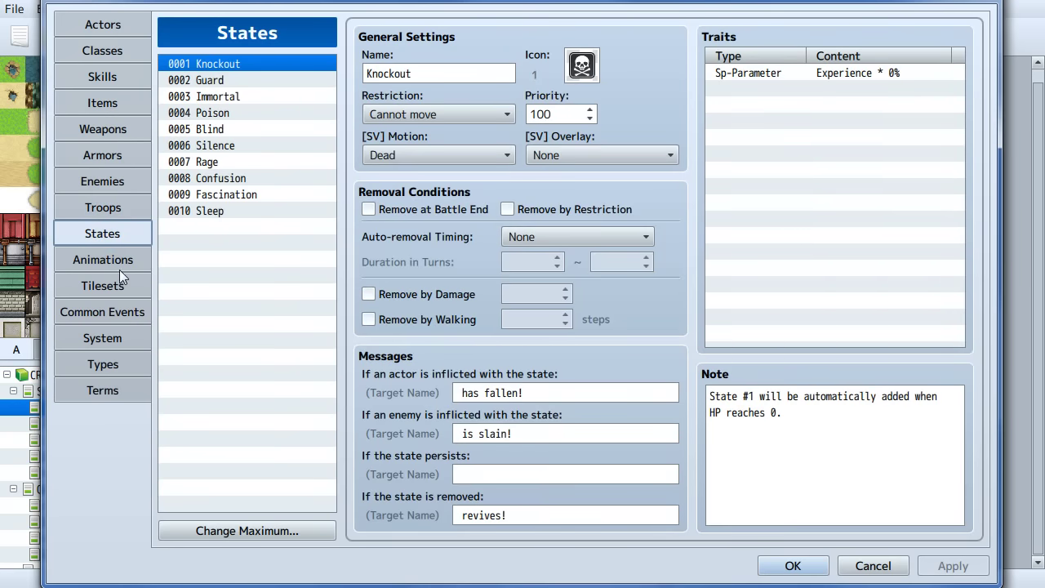
pyautogui.click(113, 259)
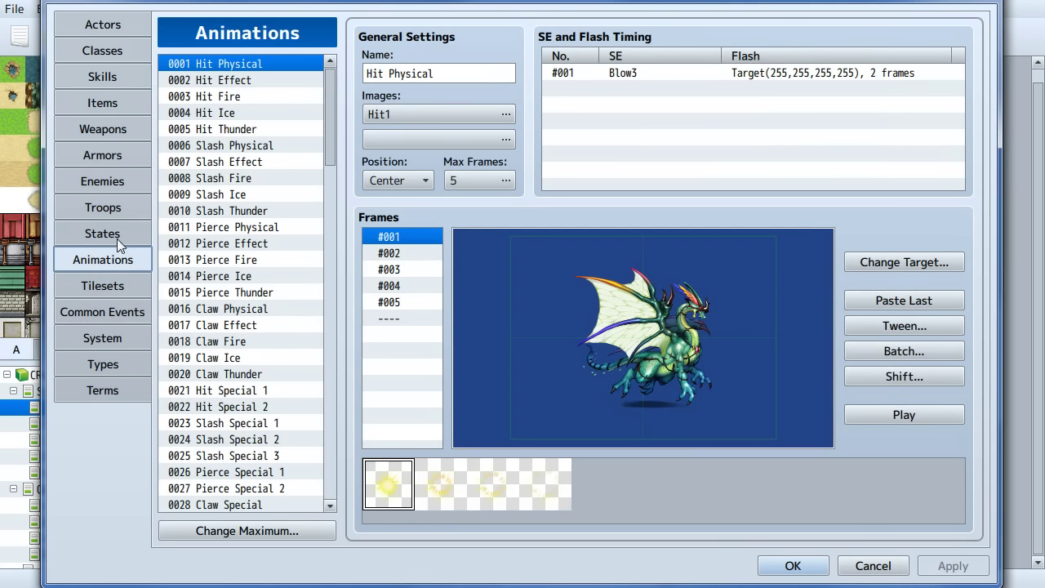
# View the Tilesets, Common Events and System categories, and close the database without applying changes
pyautogui.click(91, 283)
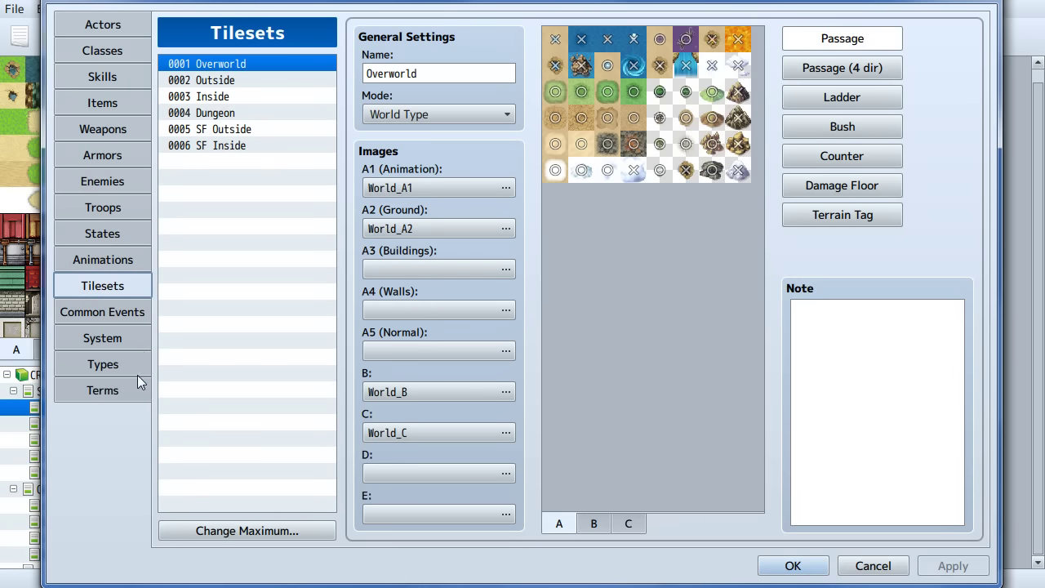
pyautogui.click(105, 311)
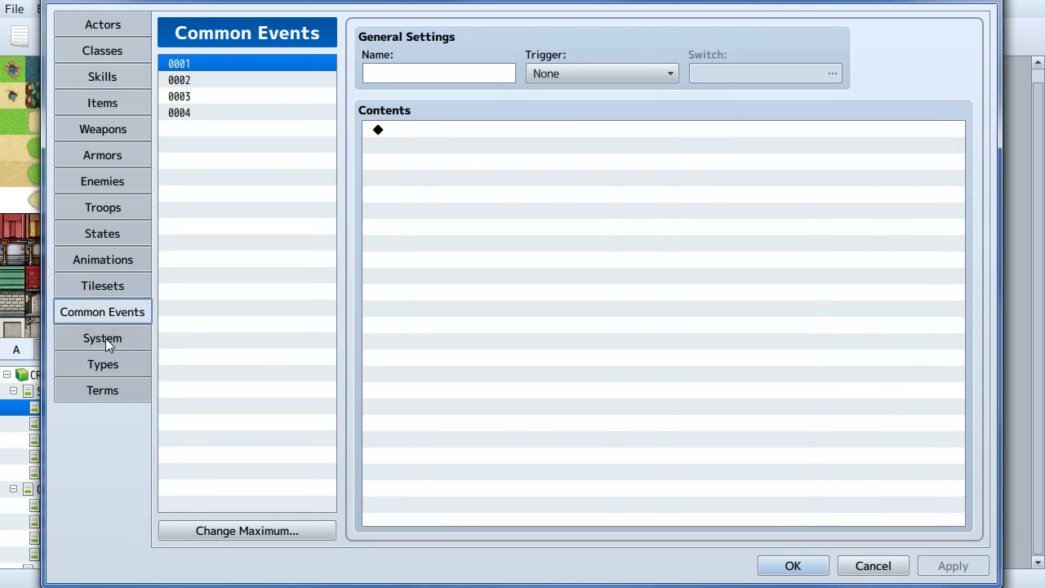
pyautogui.click(106, 337)
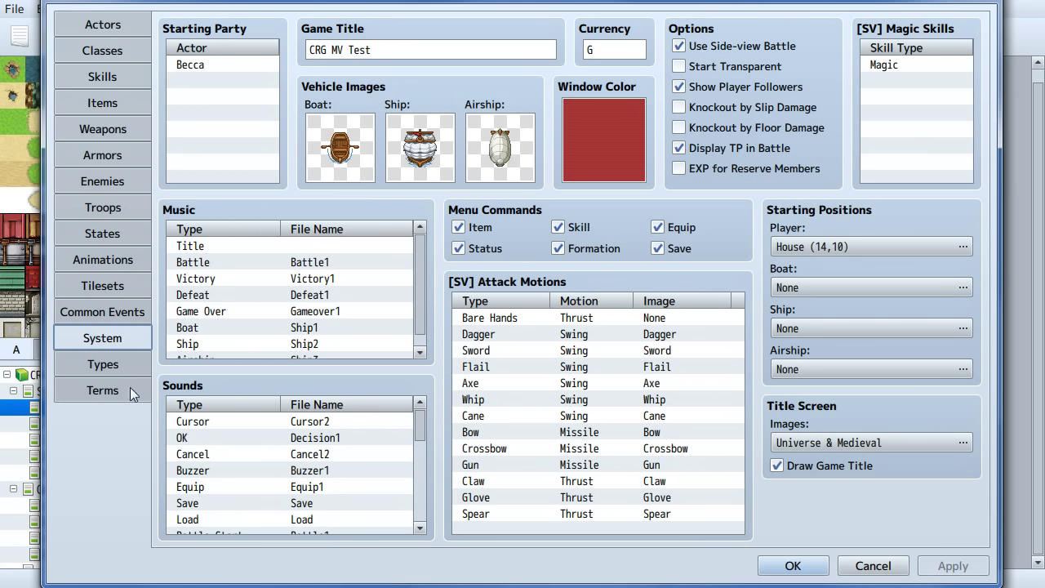
pyautogui.click(898, 565)
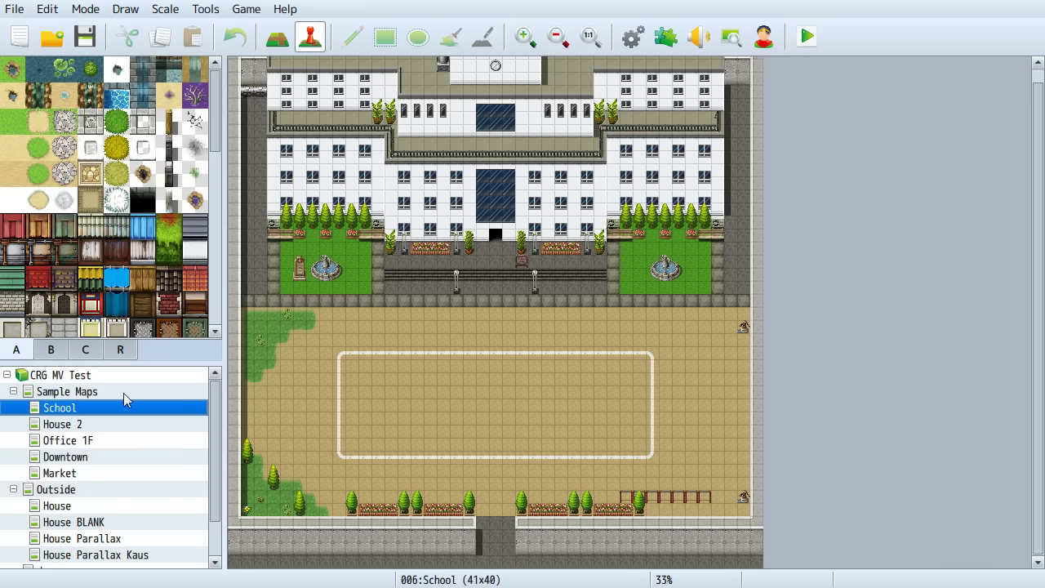
# View the House 2 map at 100% and the Office 1F, Downtown and Market sample maps at 50%
pyautogui.click(75, 423)
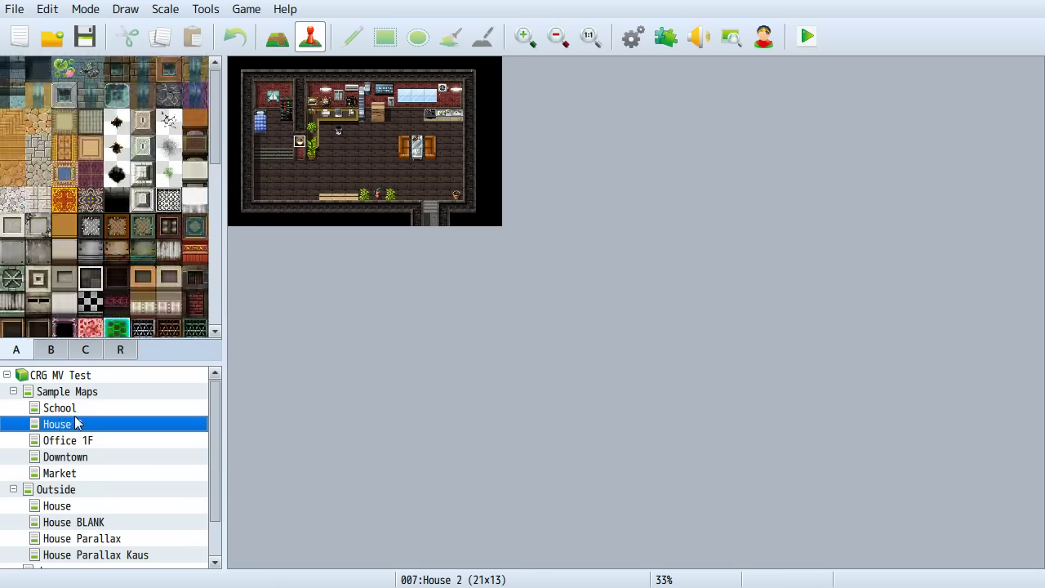
pyautogui.click(590, 36)
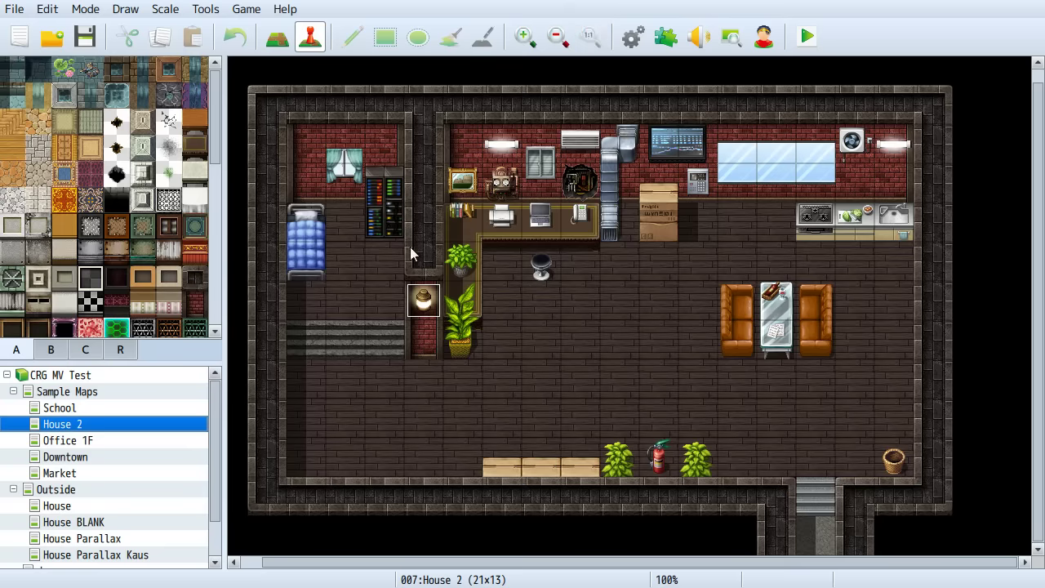
pyautogui.click(70, 439)
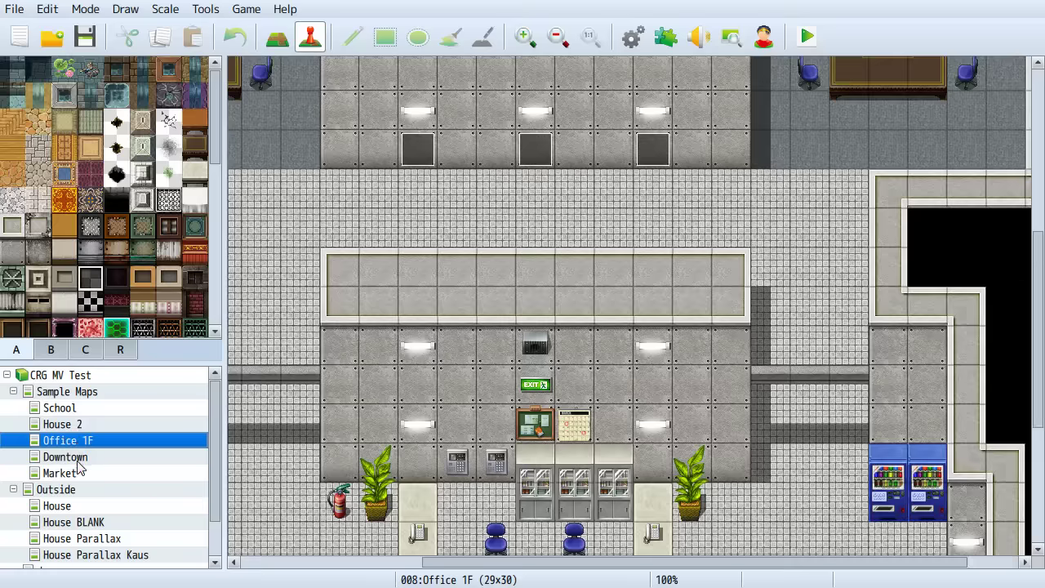
pyautogui.click(557, 36)
pyautogui.click(556, 36)
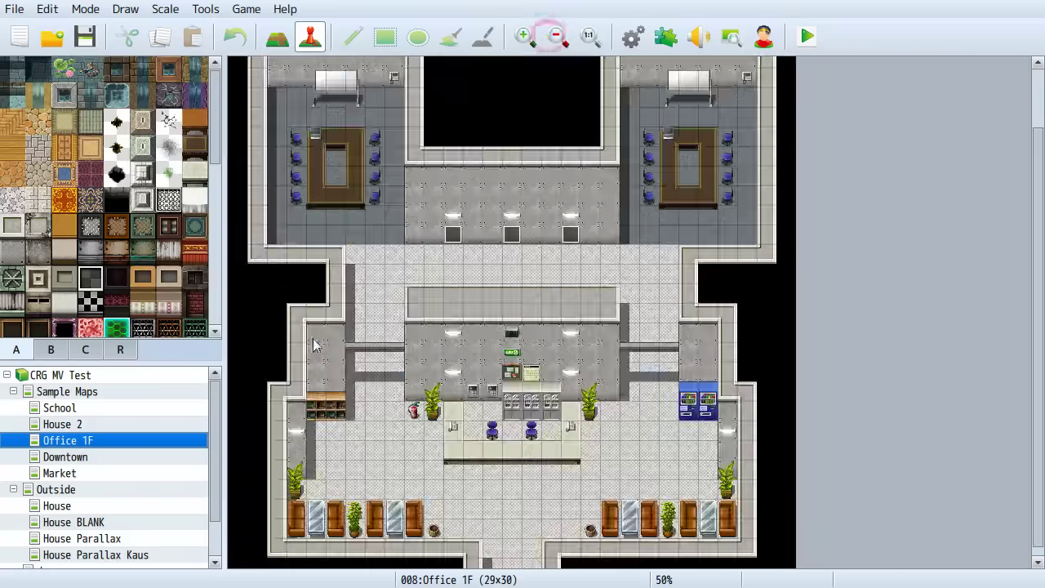
pyautogui.click(82, 458)
pyautogui.click(85, 475)
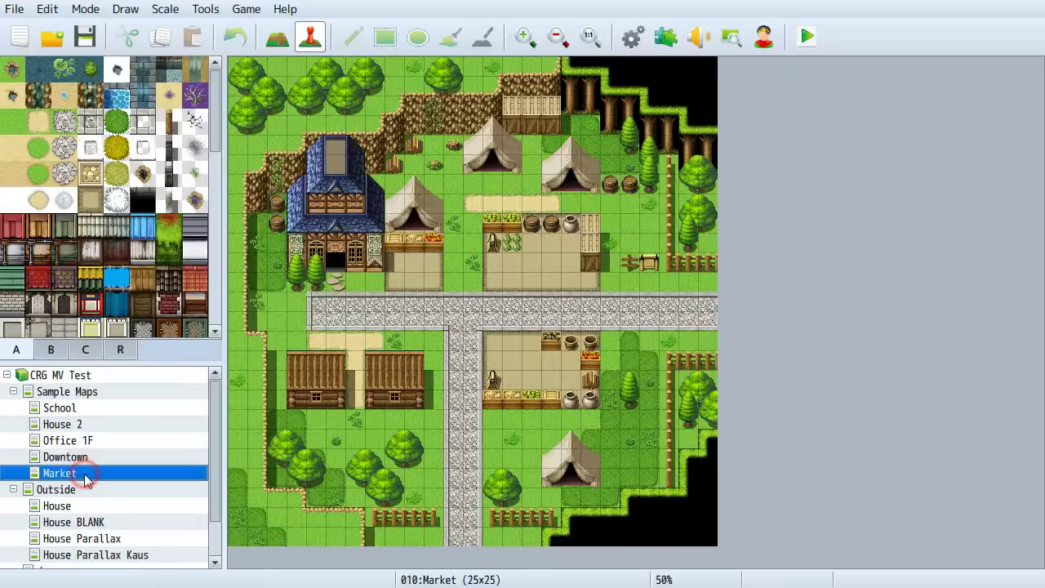
# Open the Sample Maps list from the Downtown map and preview entries from World 2 and World 4 through Fishing Village and Nomad Camp
pyautogui.rightClick(95, 457)
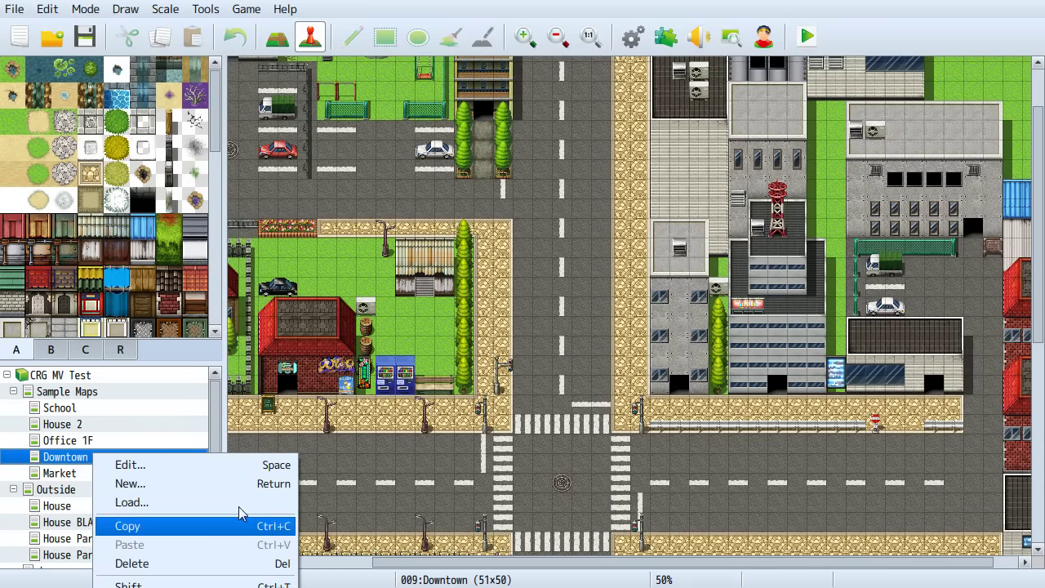
pyautogui.click(314, 495)
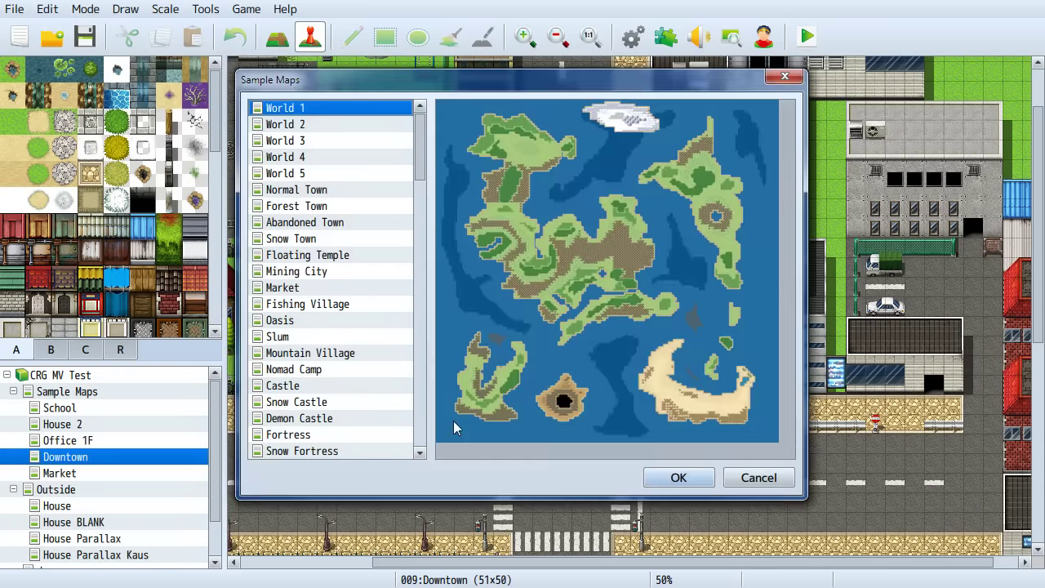
pyautogui.click(367, 126)
pyautogui.click(367, 156)
pyautogui.click(361, 206)
pyautogui.click(362, 238)
pyautogui.click(359, 271)
pyautogui.click(358, 304)
pyautogui.click(356, 369)
pyautogui.scroll(-3, 355, 355)
pyautogui.scroll(-2, 360, 335)
# Preview the modern sample maps Business District, Labratory Facility, Past Battlefield and Transport Route
pyautogui.moveTo(419, 149); pyautogui.dragTo(419, 326)
pyautogui.click(347, 260)
pyautogui.click(336, 309)
pyautogui.click(337, 356)
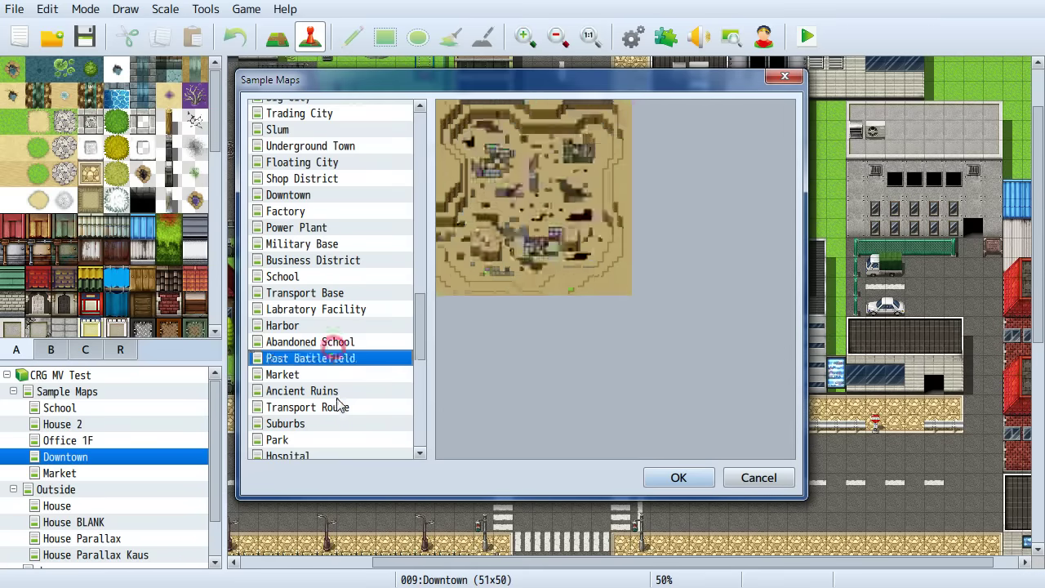
pyautogui.click(338, 407)
# Preview the School Classroom, Computer Room, Space Station, Sewer Cave and Factory sample maps, and close the list without loading any
pyautogui.moveTo(420, 335); pyautogui.dragTo(420, 412)
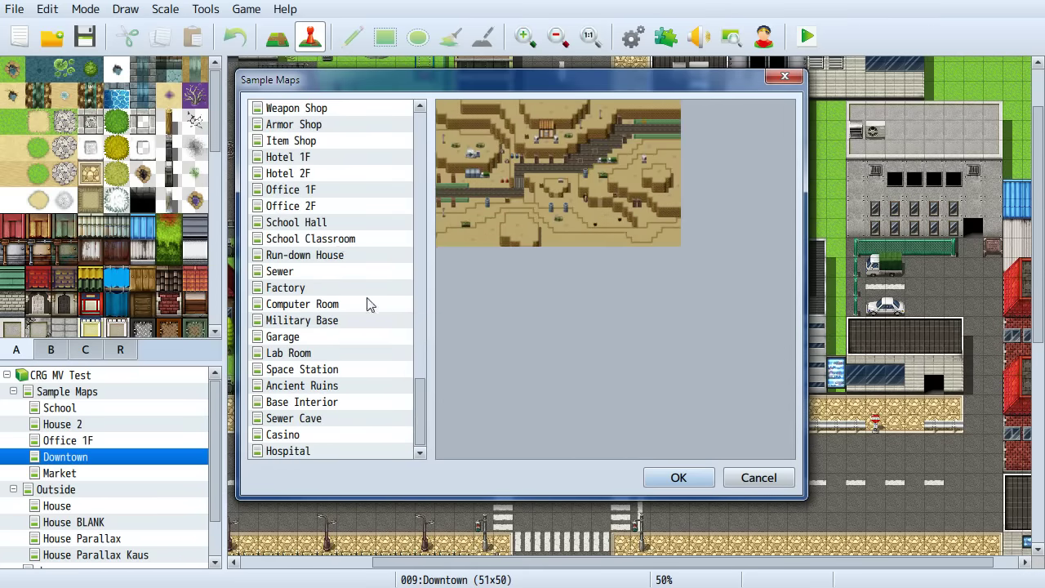
pyautogui.click(335, 239)
pyautogui.click(333, 304)
pyautogui.click(334, 369)
pyautogui.click(335, 418)
pyautogui.click(343, 288)
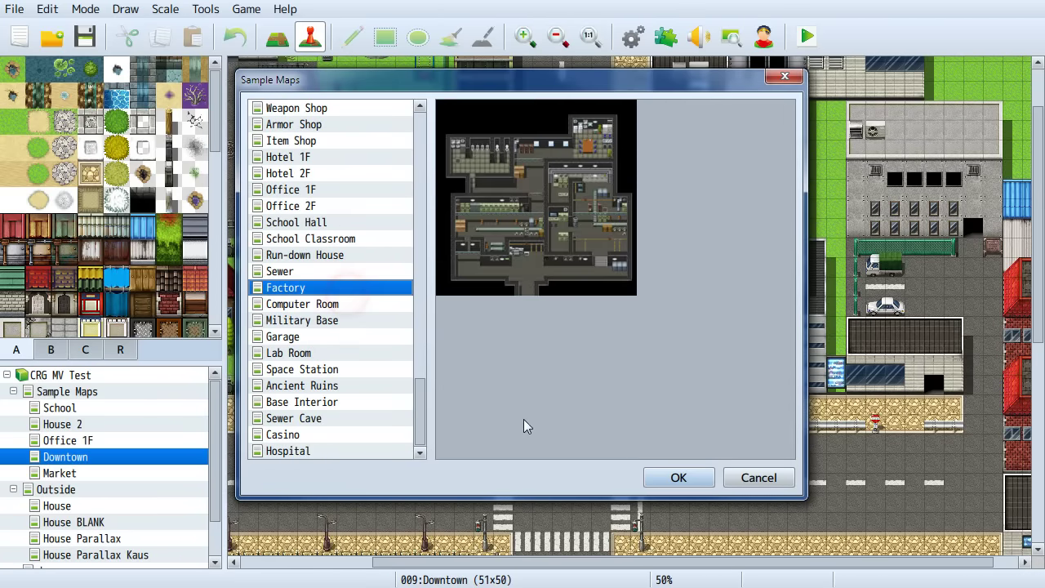
pyautogui.click(752, 478)
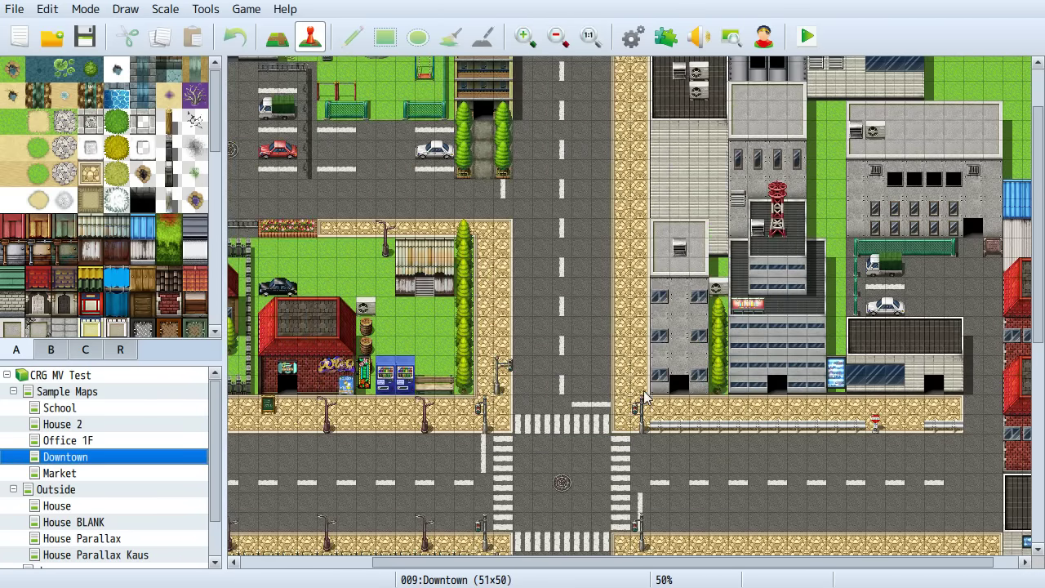